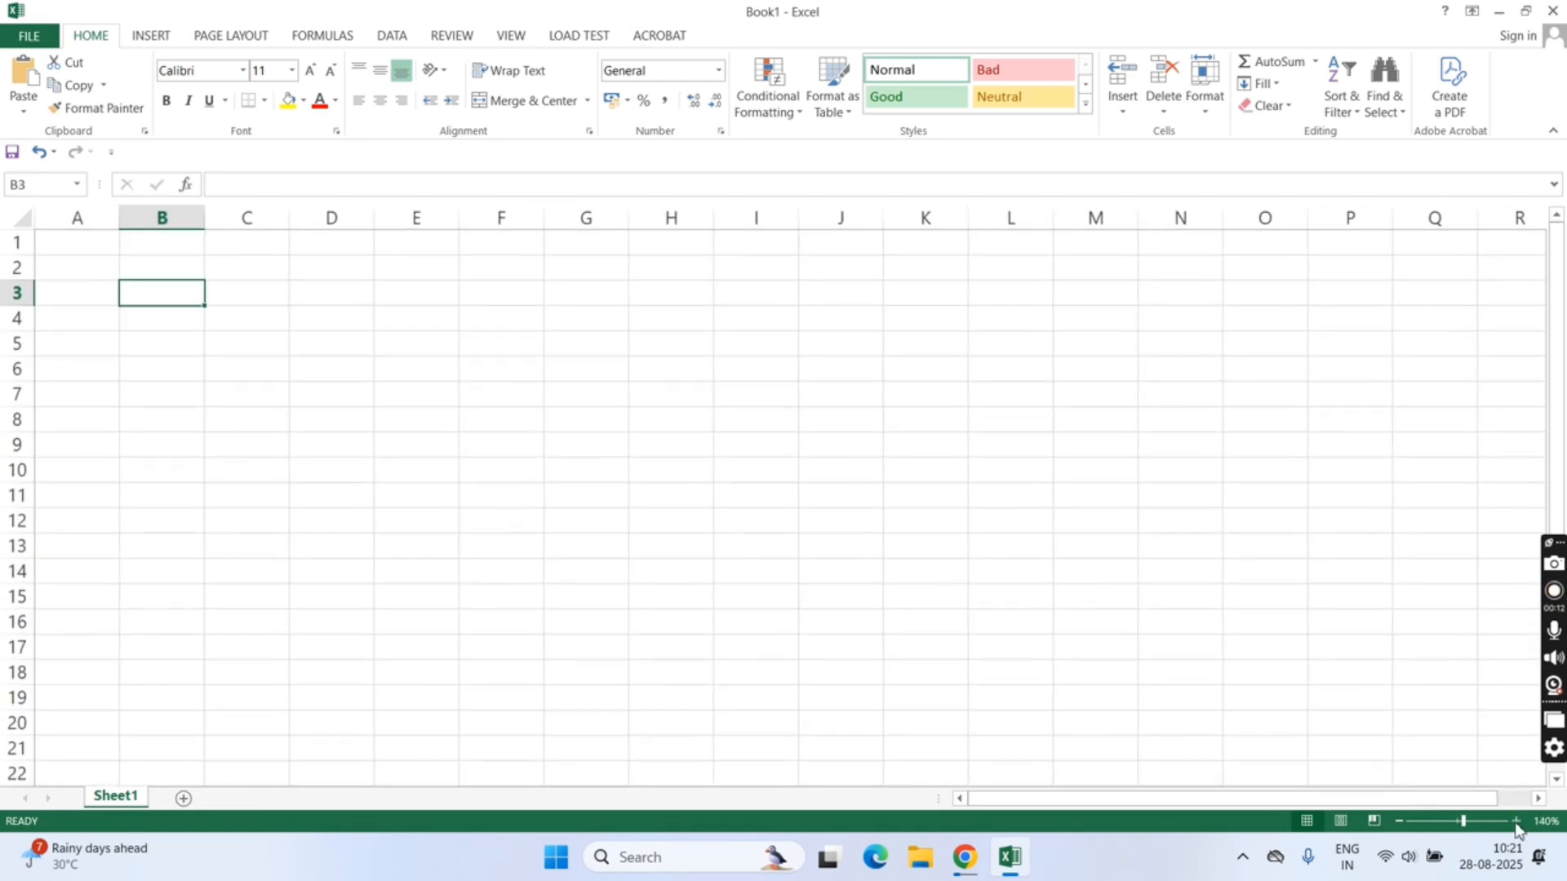
- Widen column B to about twice its width and enter the label LOAN AMOUNT in B2
left_click(1515, 822)
left_click(186, 282)
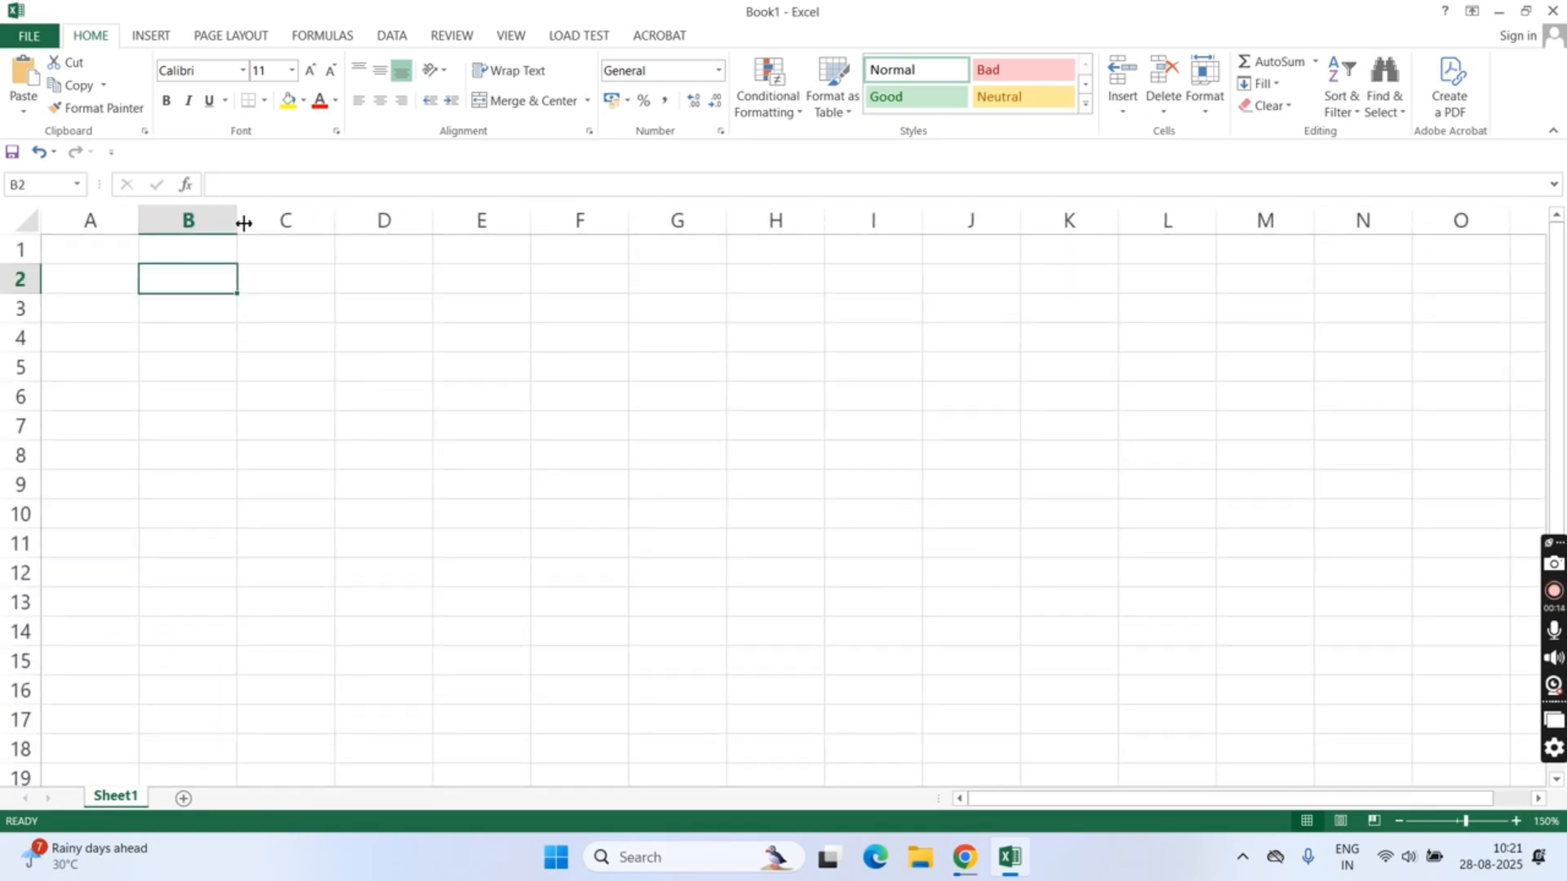
left_click_drag(238, 221, 353, 229)
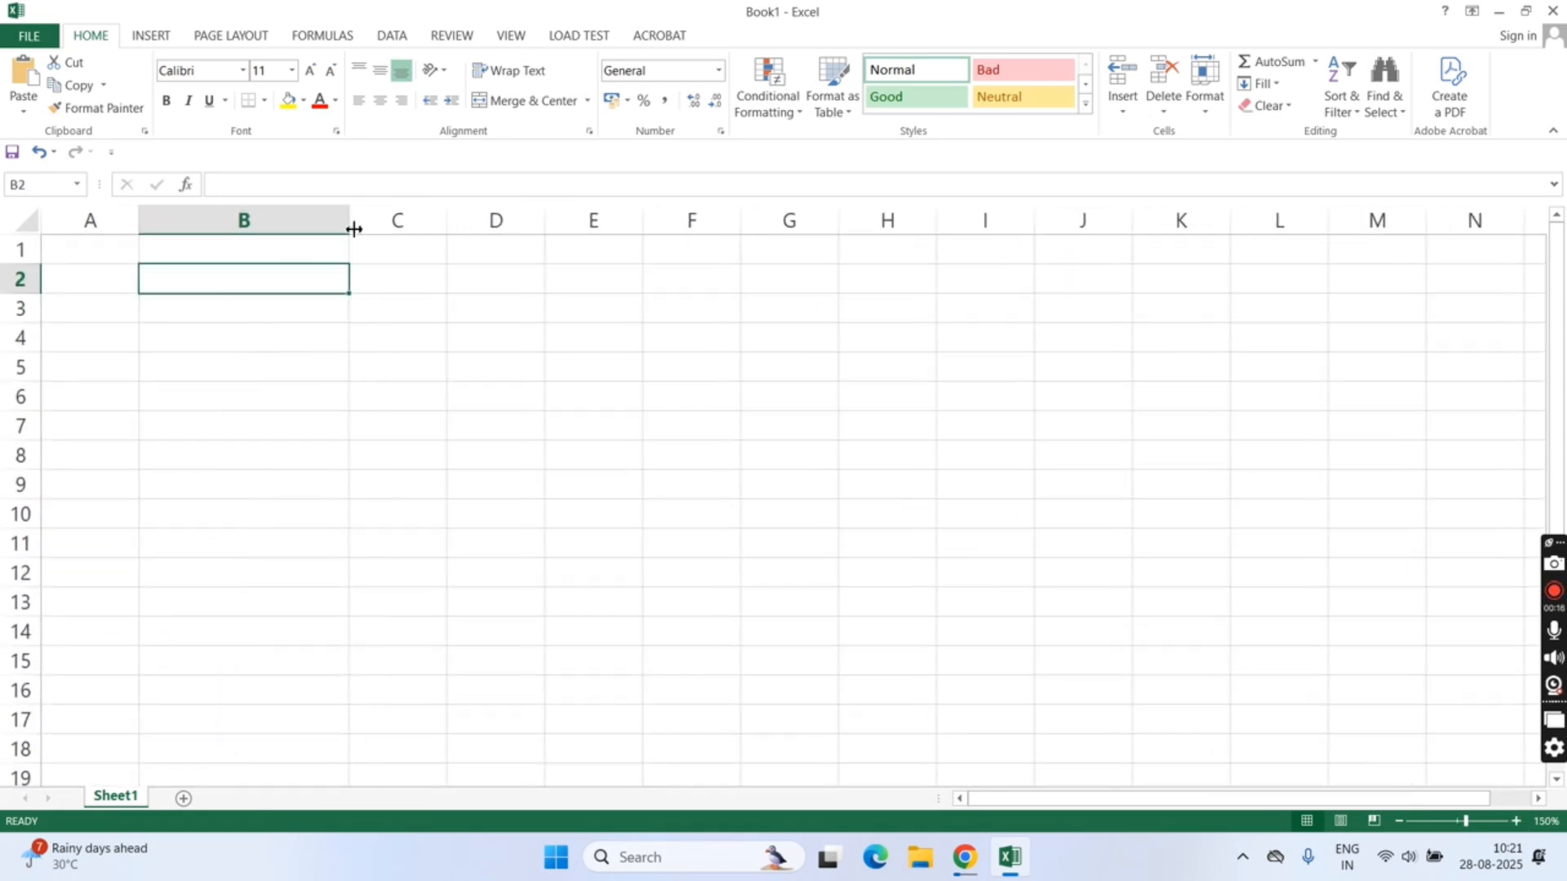
type("laon")
key("BackSpace")
key("BackSpace")
key("BackSpace")
key("BackSpace")
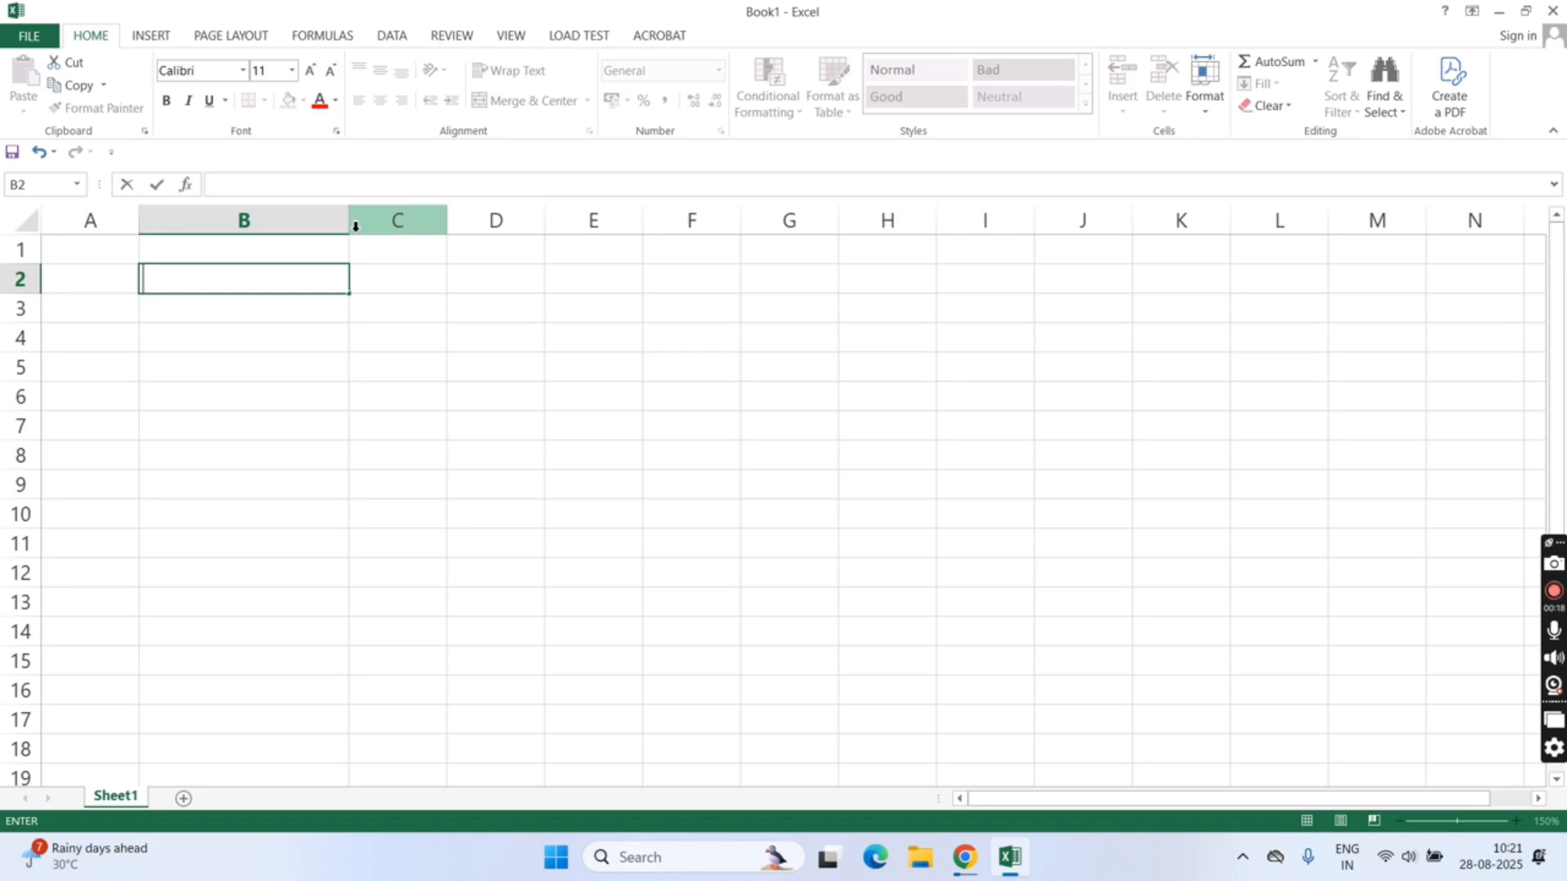
type("LOAN AMOUNT")
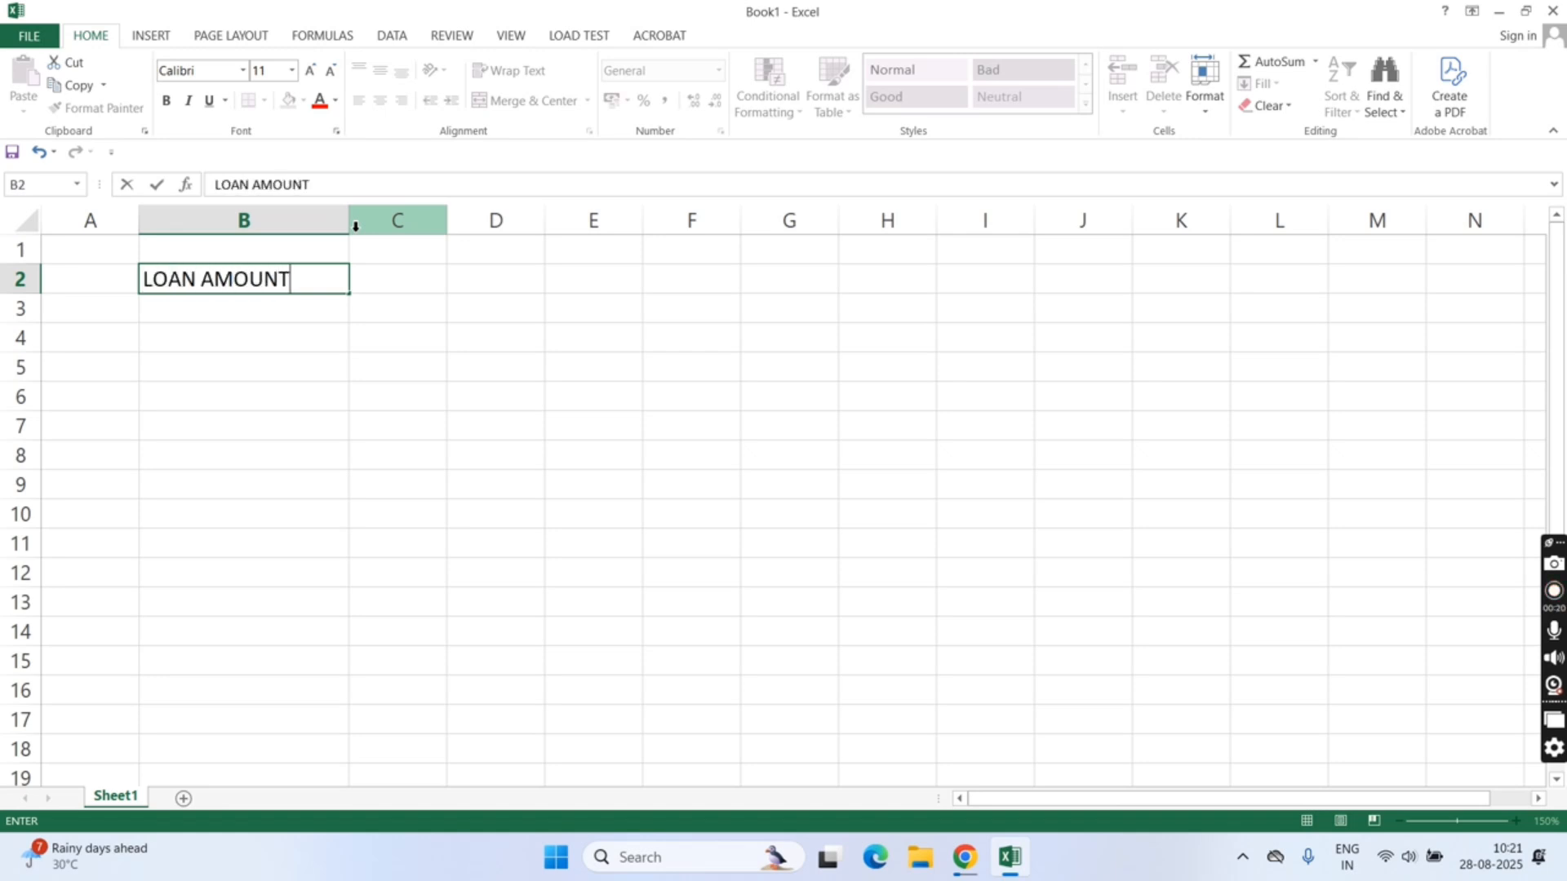
key("Tab")
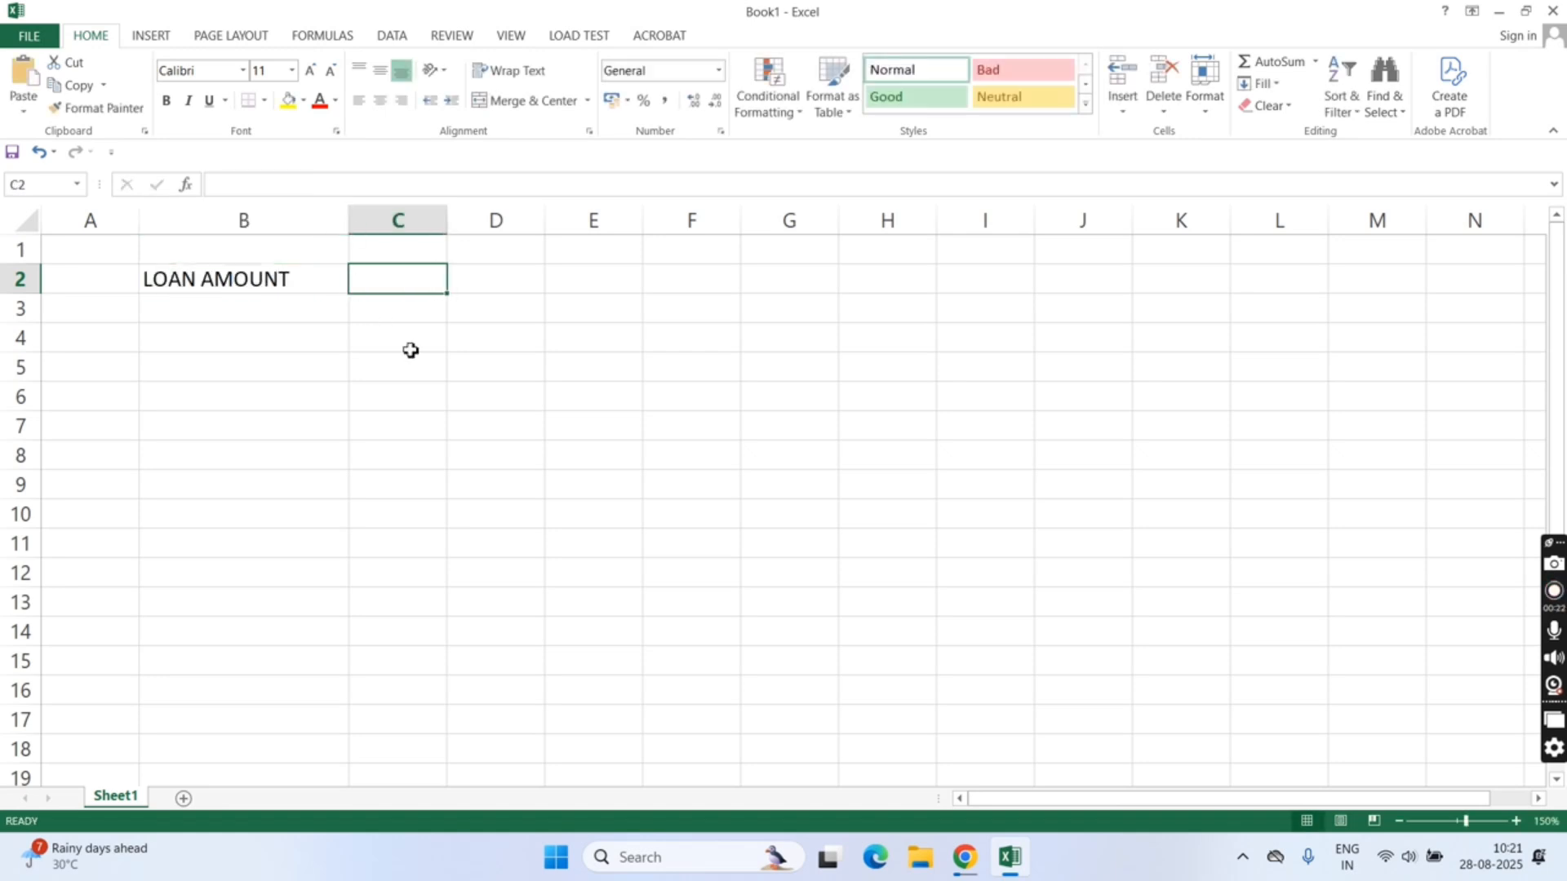
- Enter 500000 as the loan amount in C2 and apply the comma number style to it
type("500000")
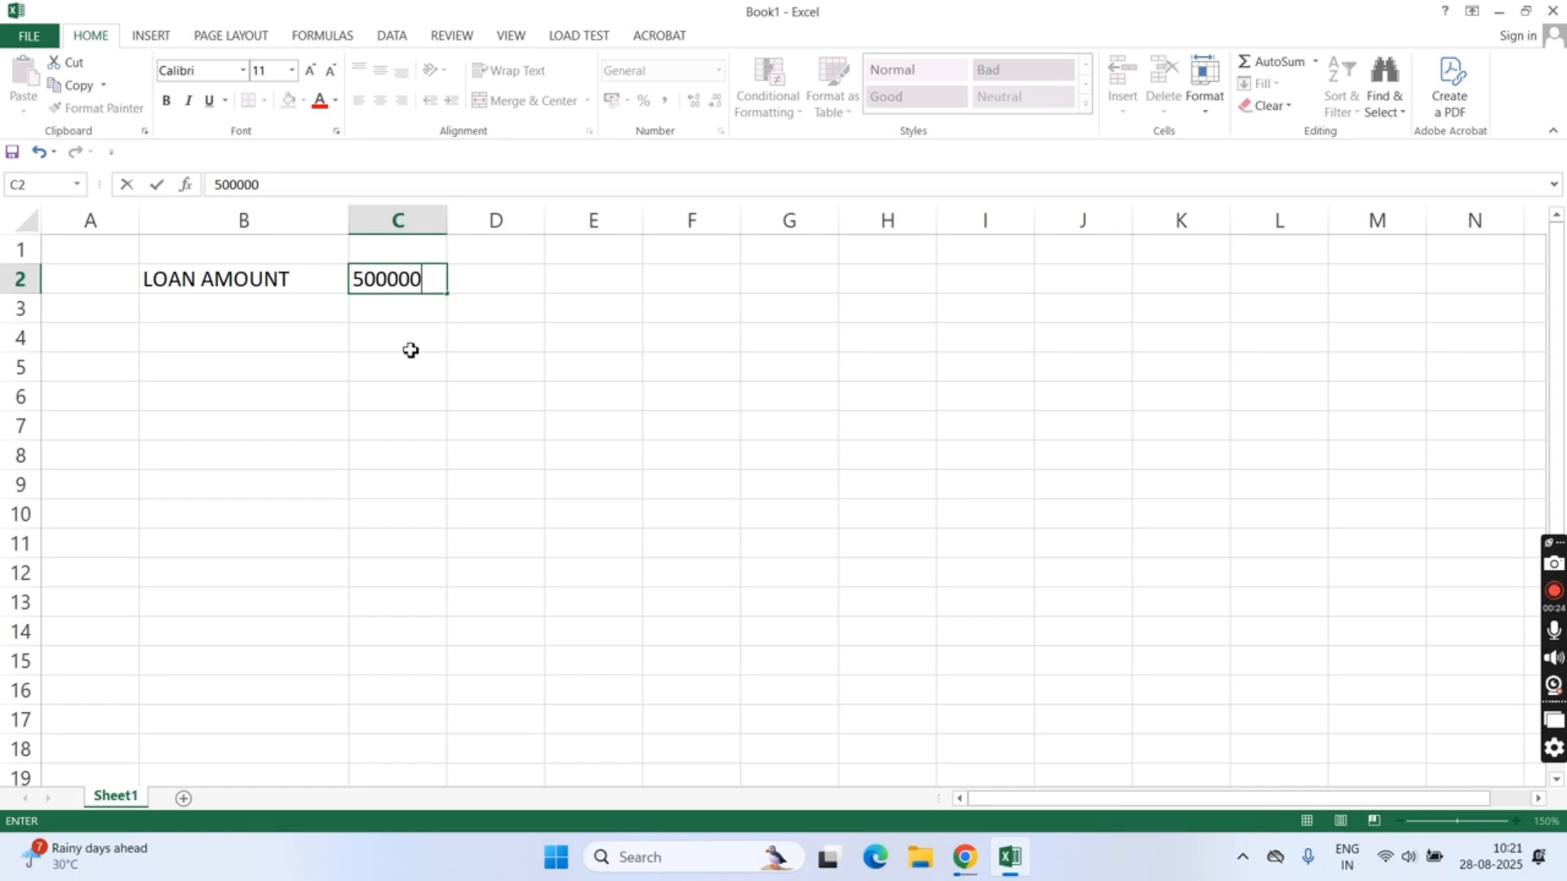
key("Return")
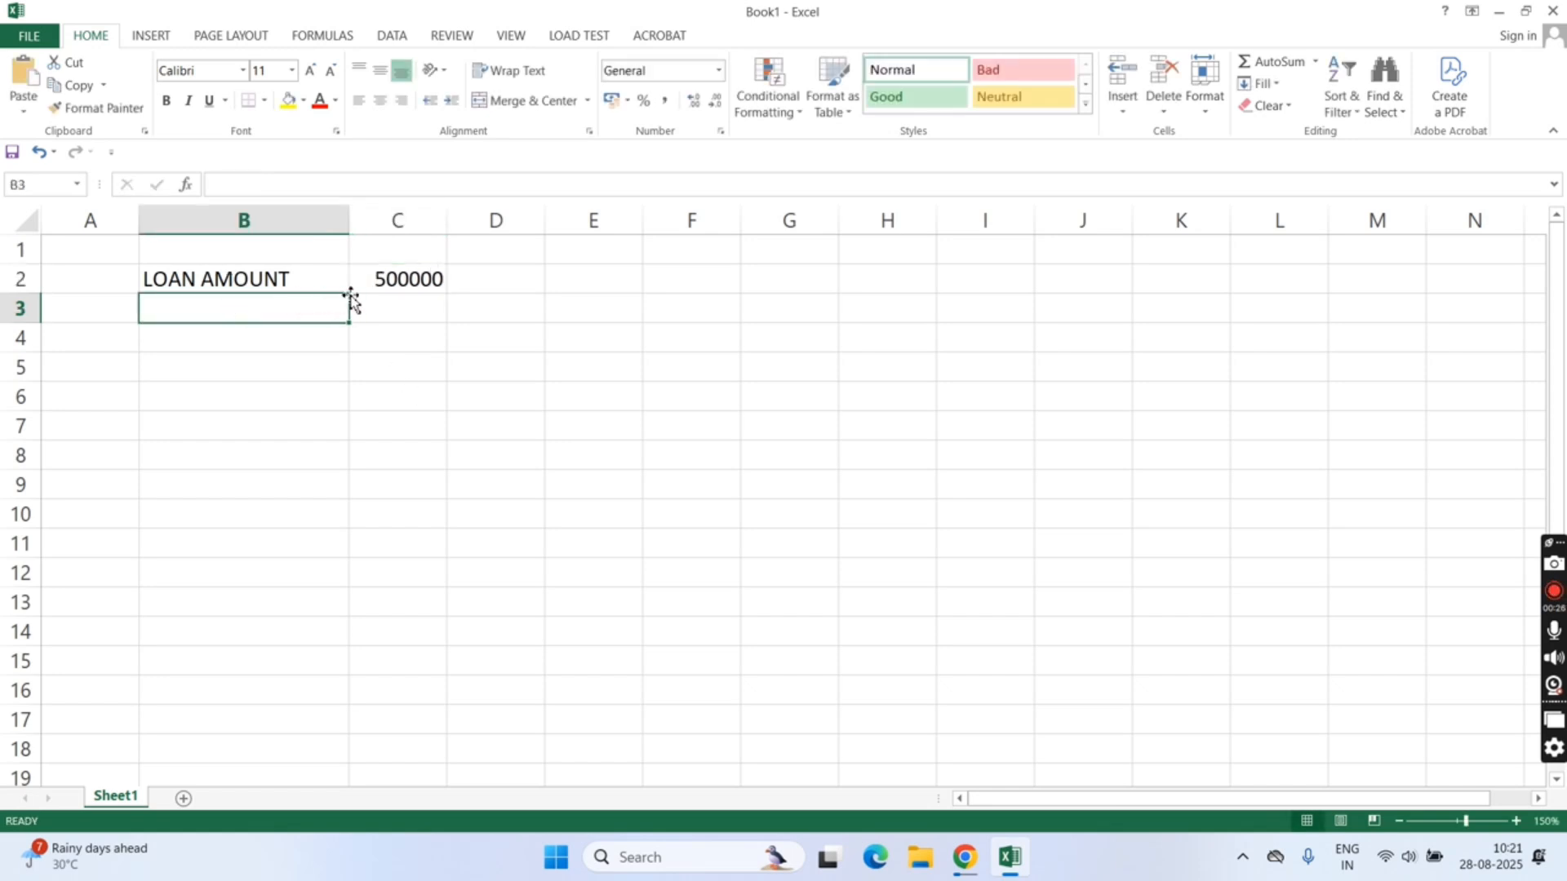
left_click(422, 290)
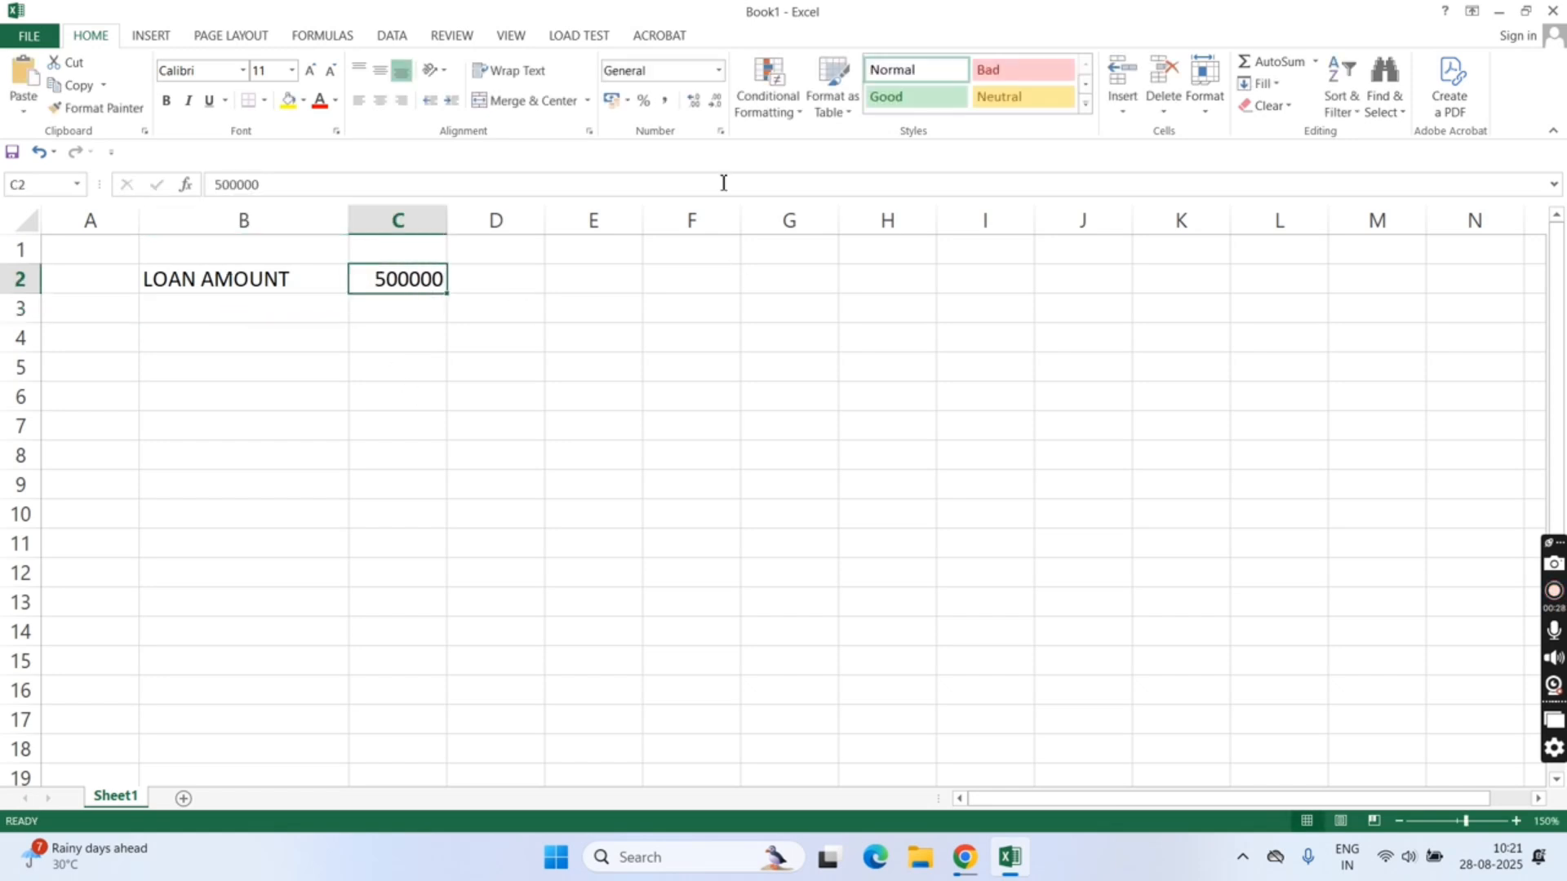
left_click(665, 100)
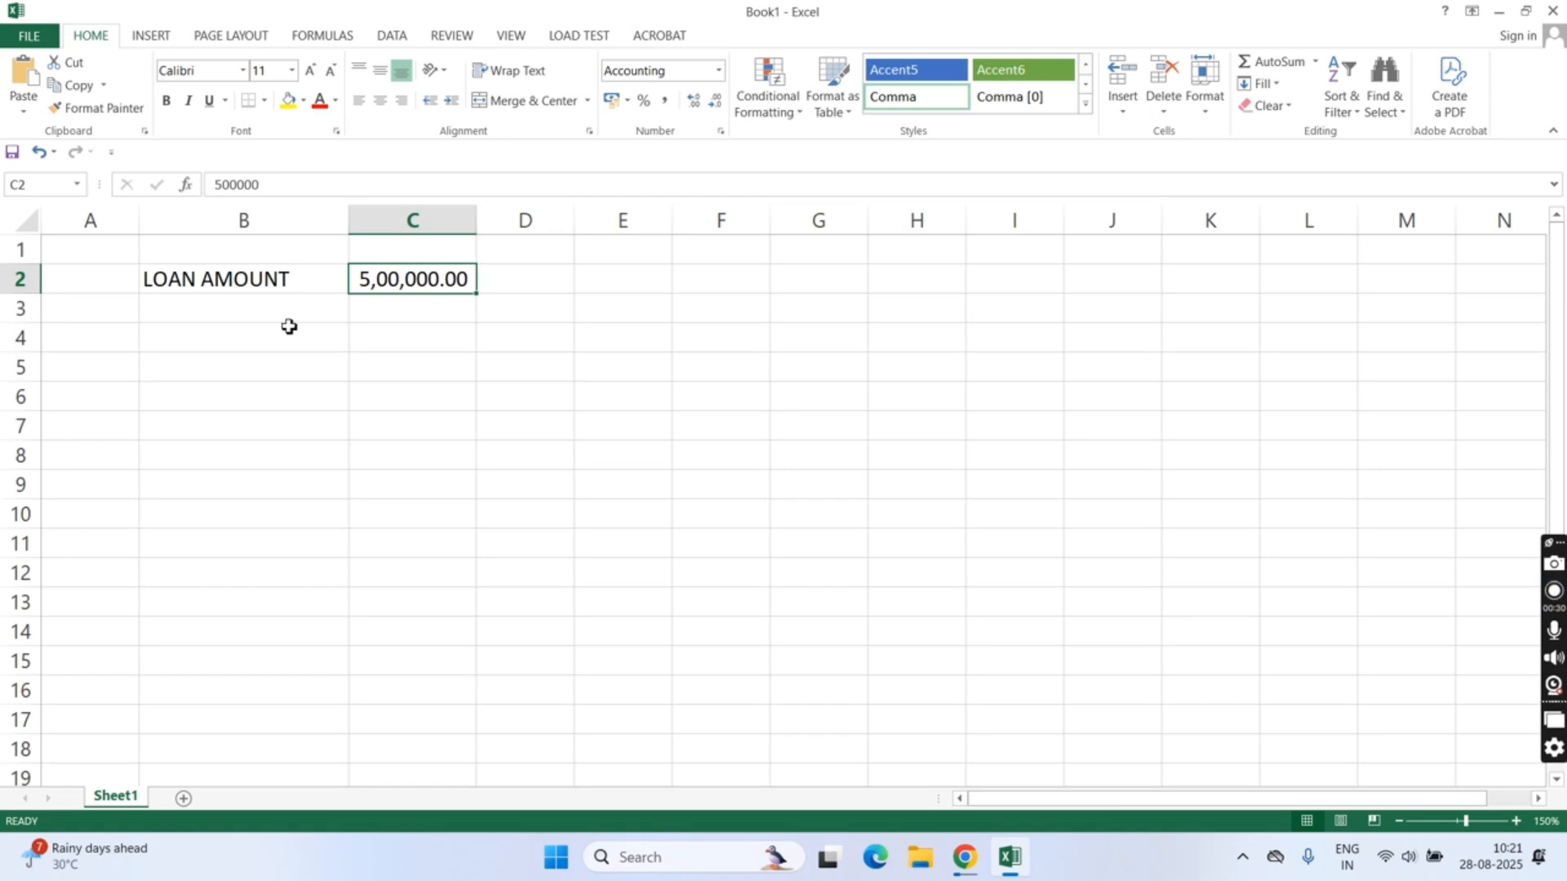
- Add the label DURATION in B3 with the value 5 beside it in C3
left_click(245, 312)
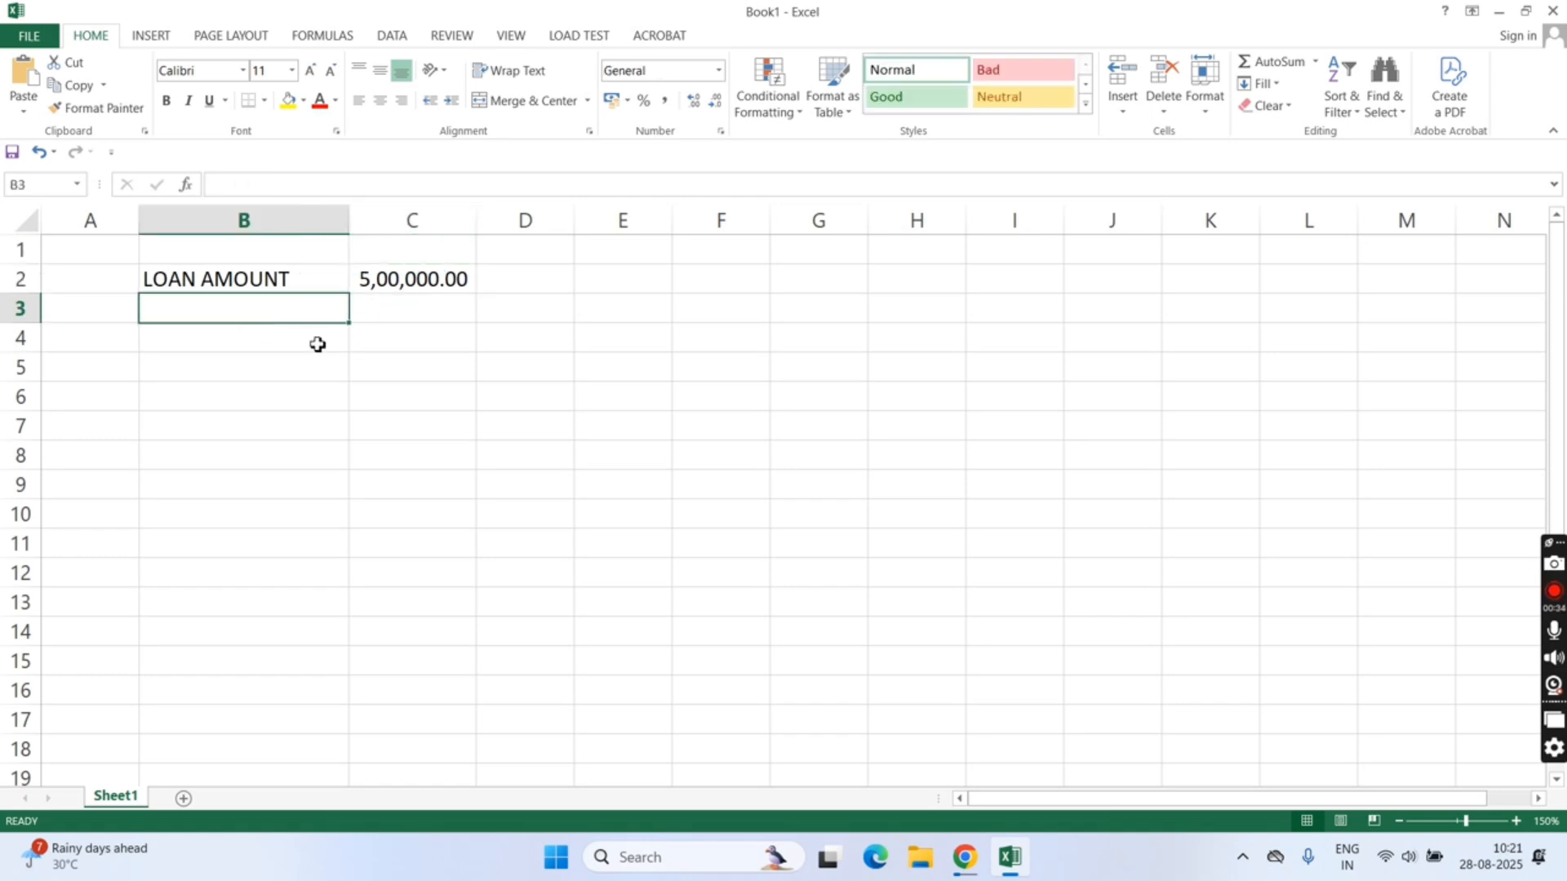
type("DURA")
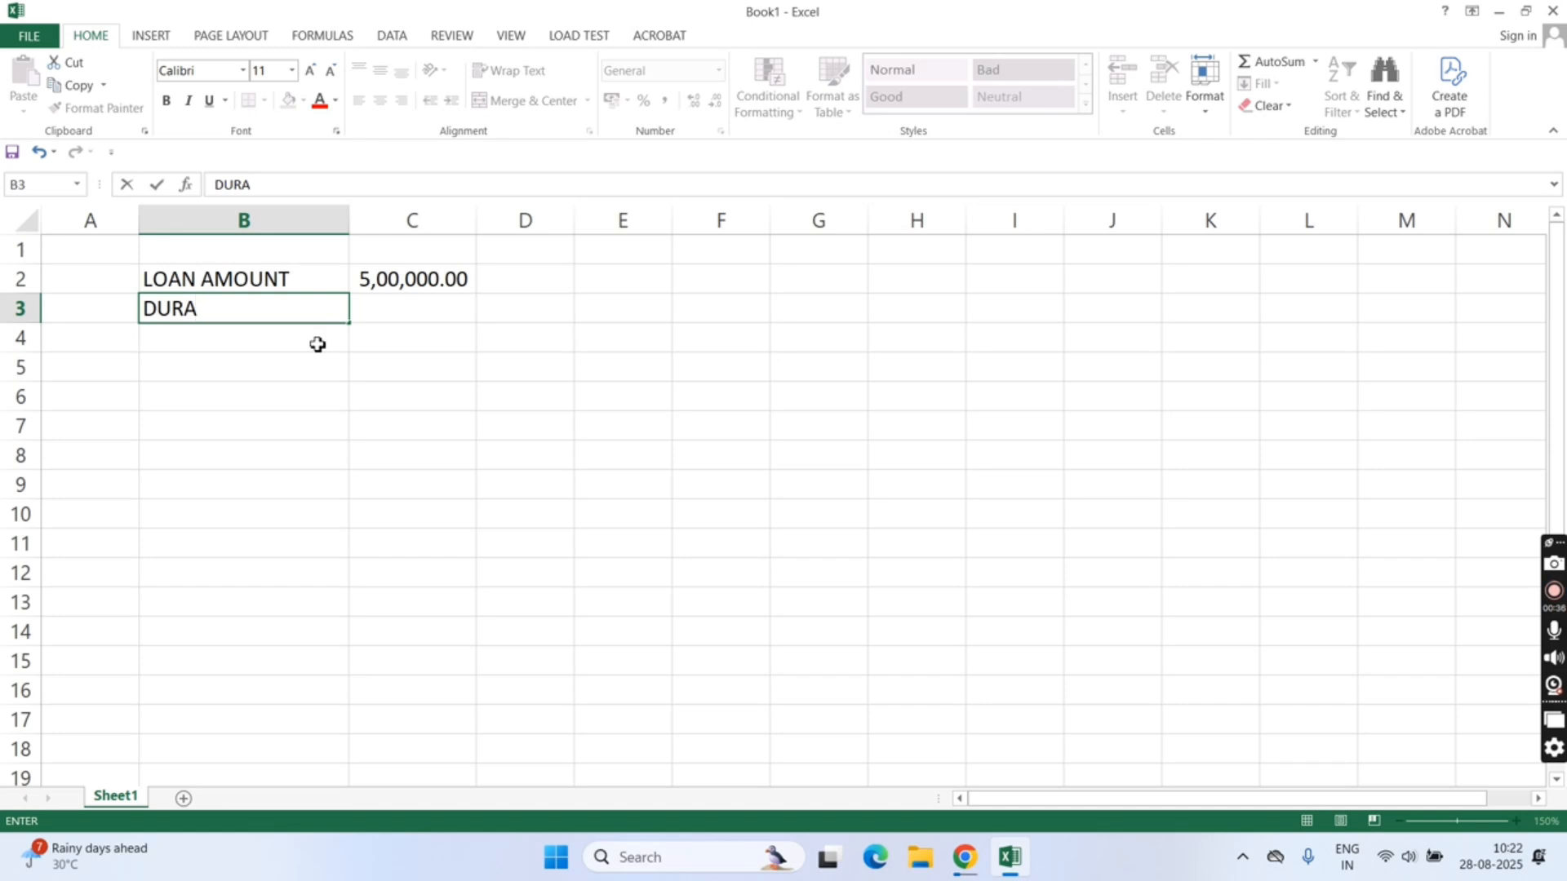
type("TION")
key("Tab")
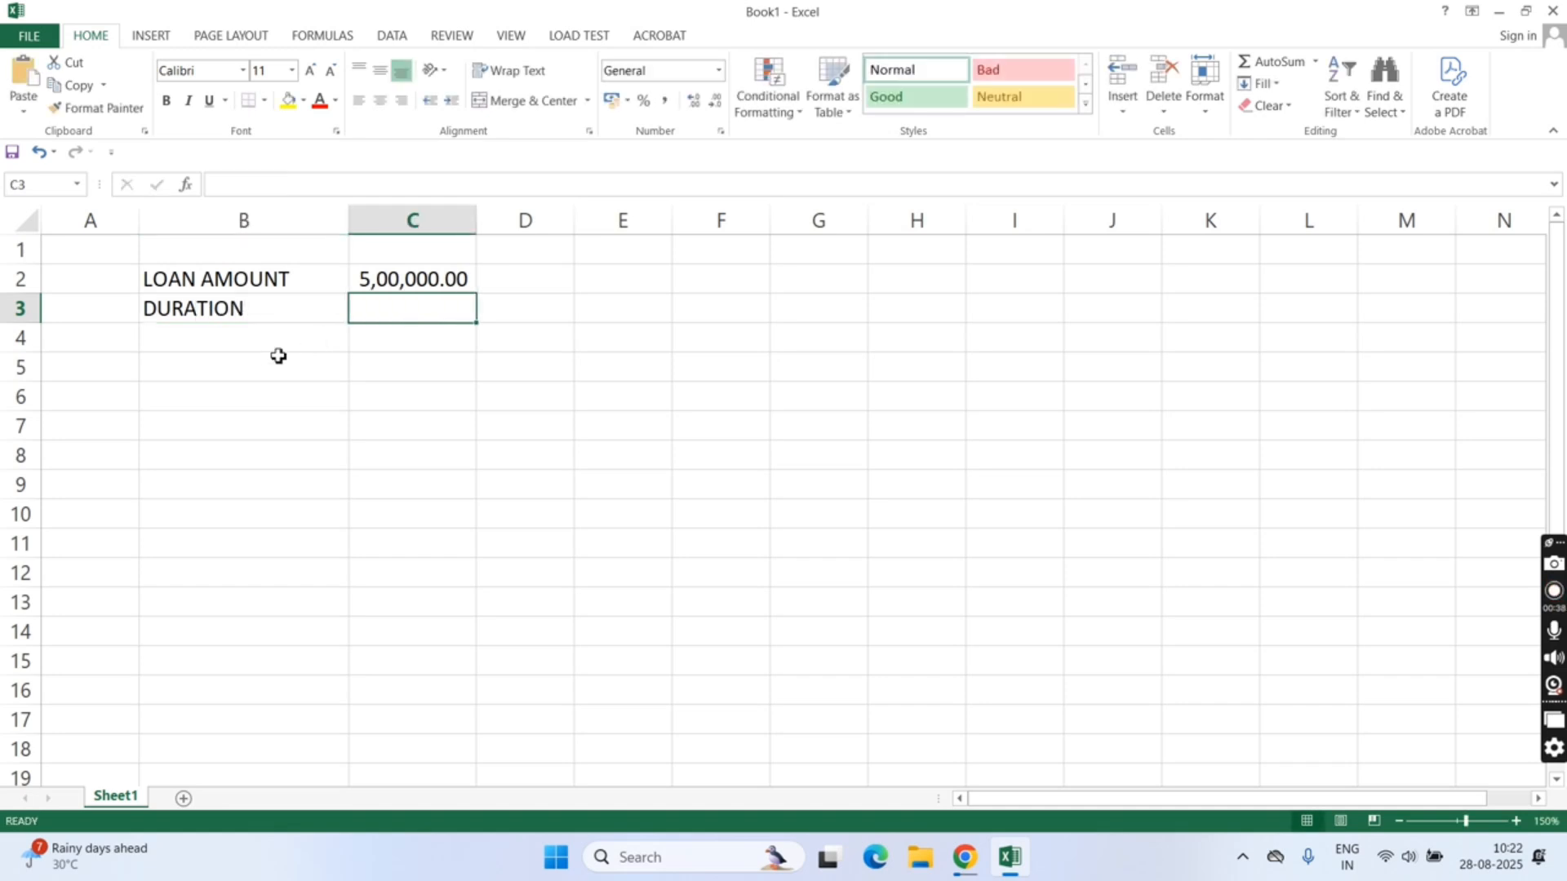
type("5")
key("Return")
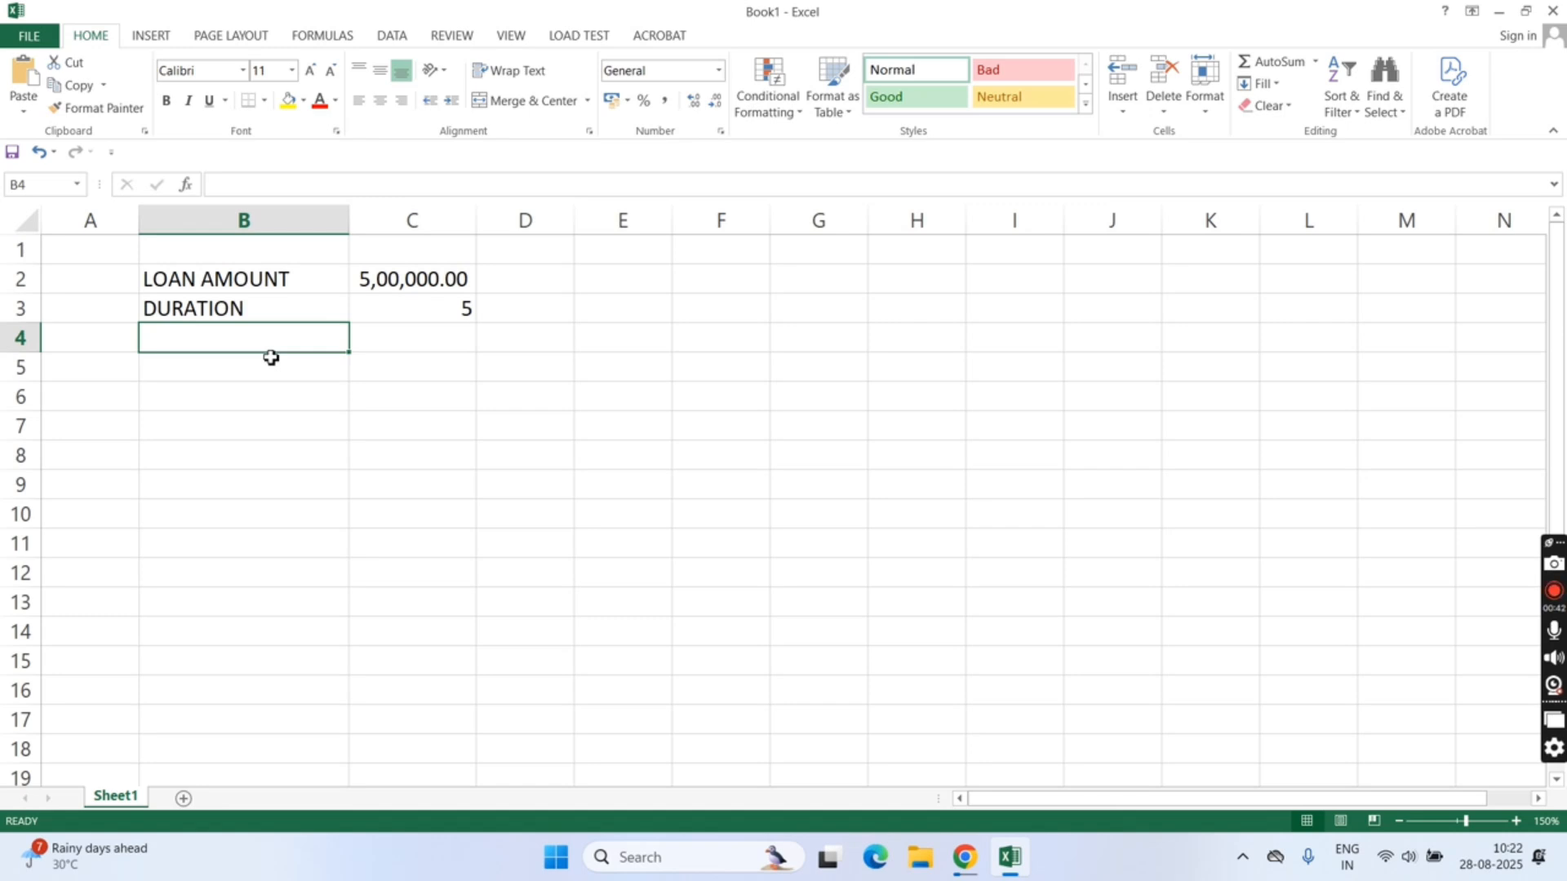
- Add the label INTEREST in B4 with the rate 14.99% beside it in C4
type("INTER")
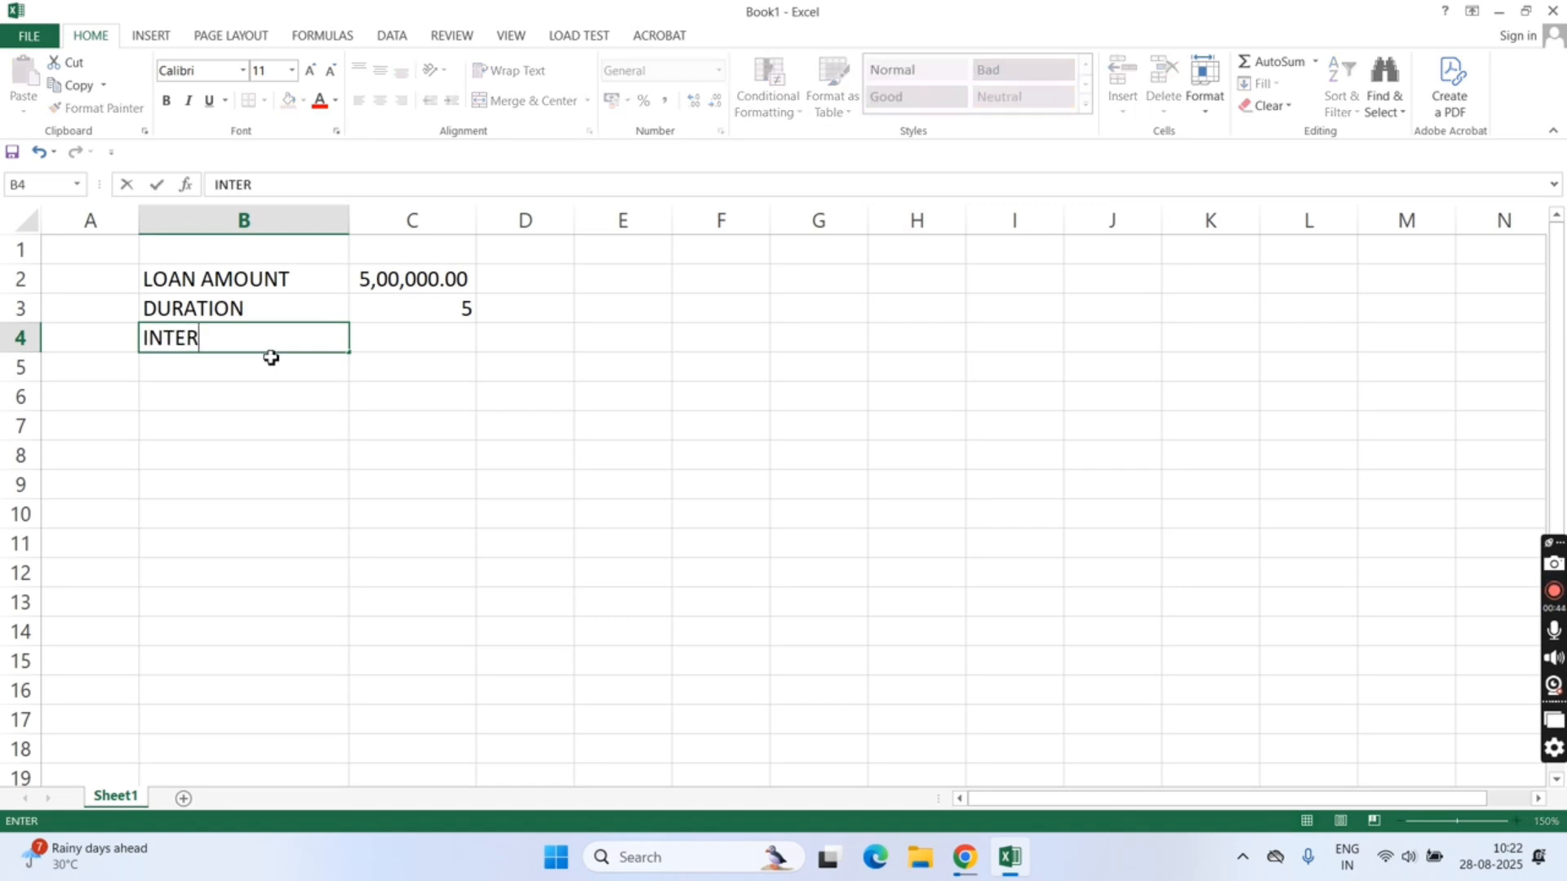
type("EST")
key("Tab")
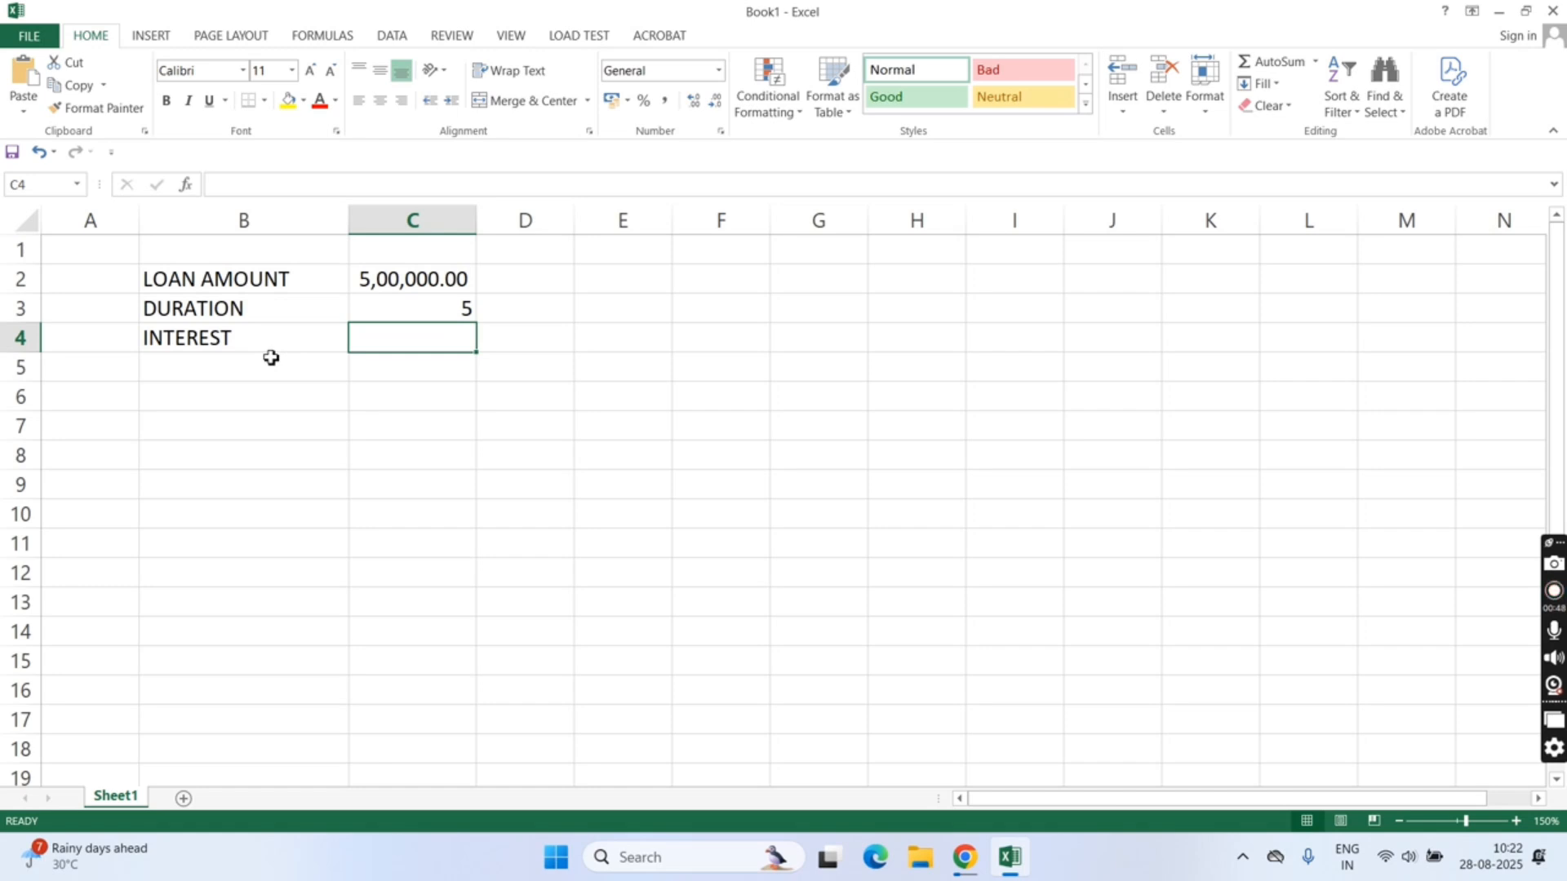
type("14.9")
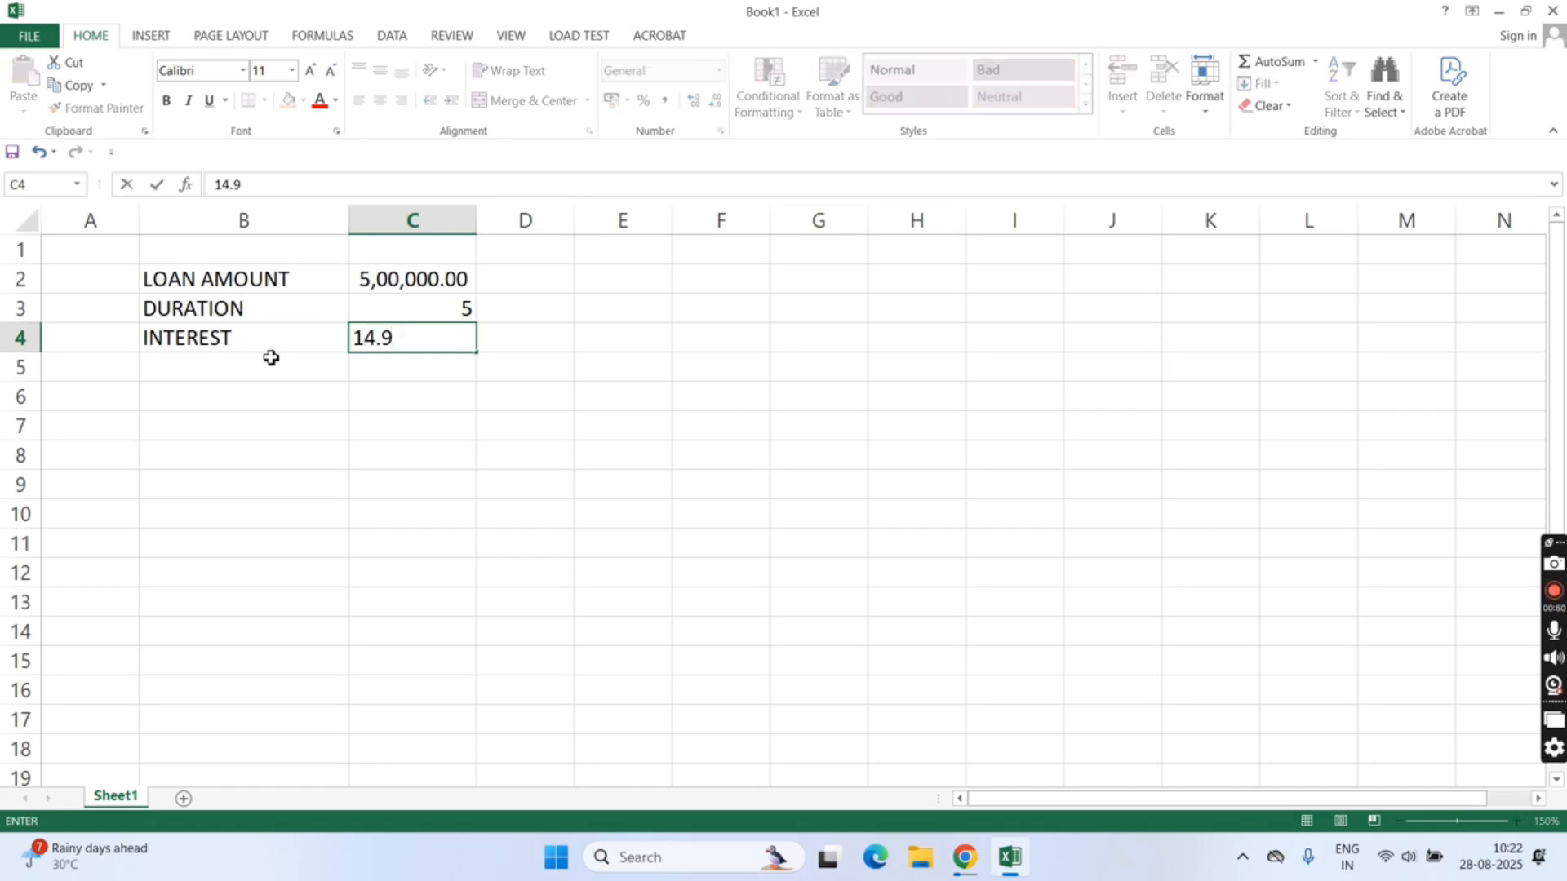
type("9%")
left_click(271, 357)
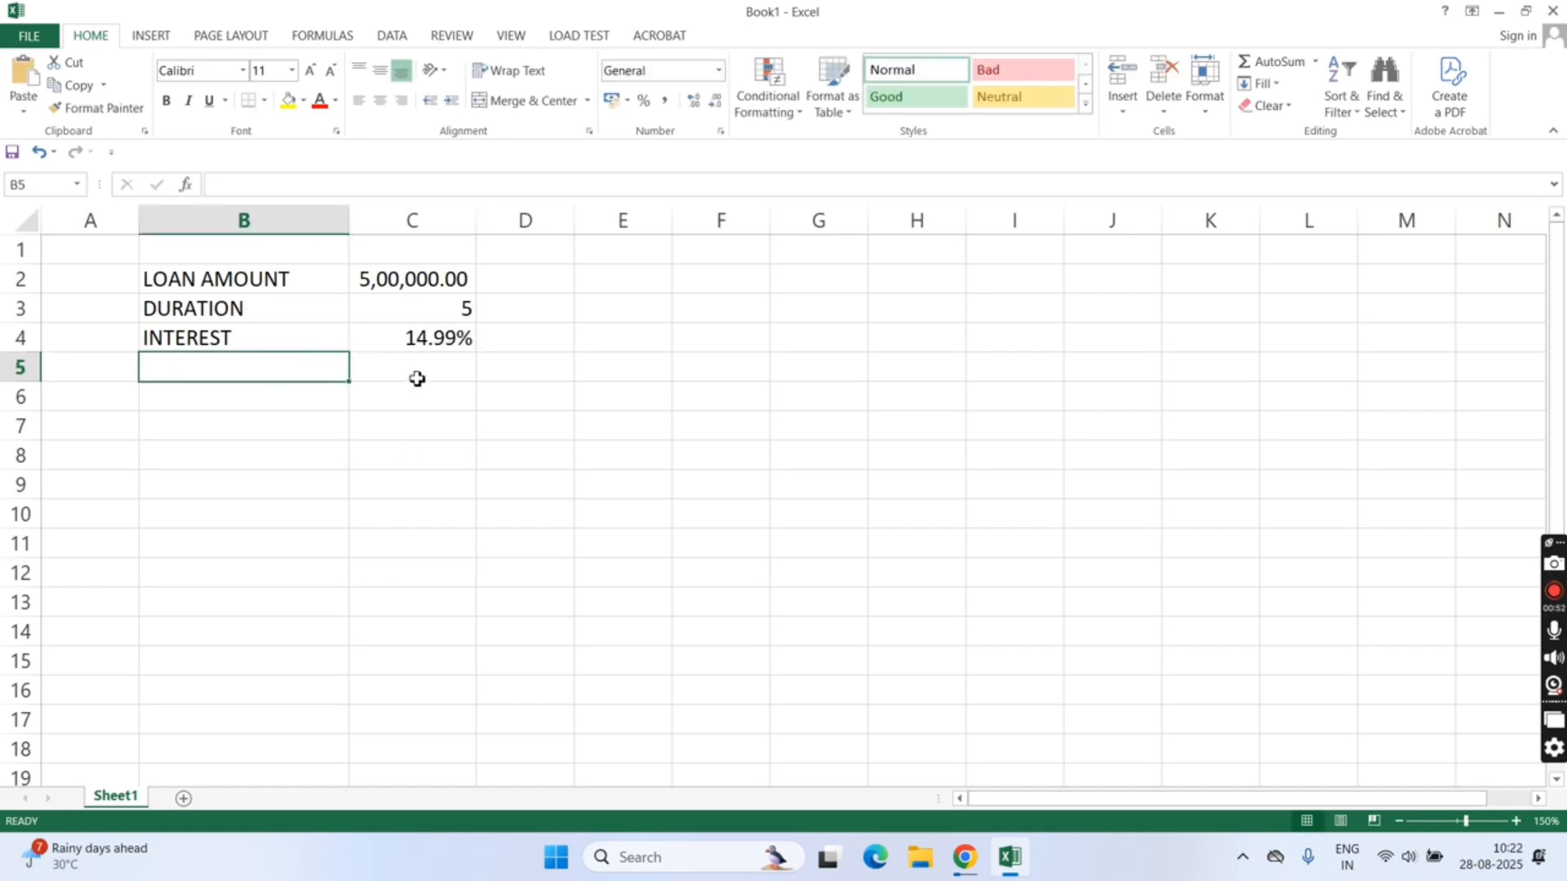
- Enter the label EMI in B5 below the interest label
left_click(431, 318)
left_click(440, 340)
left_click(234, 367)
type("EMI")
key("Tab")
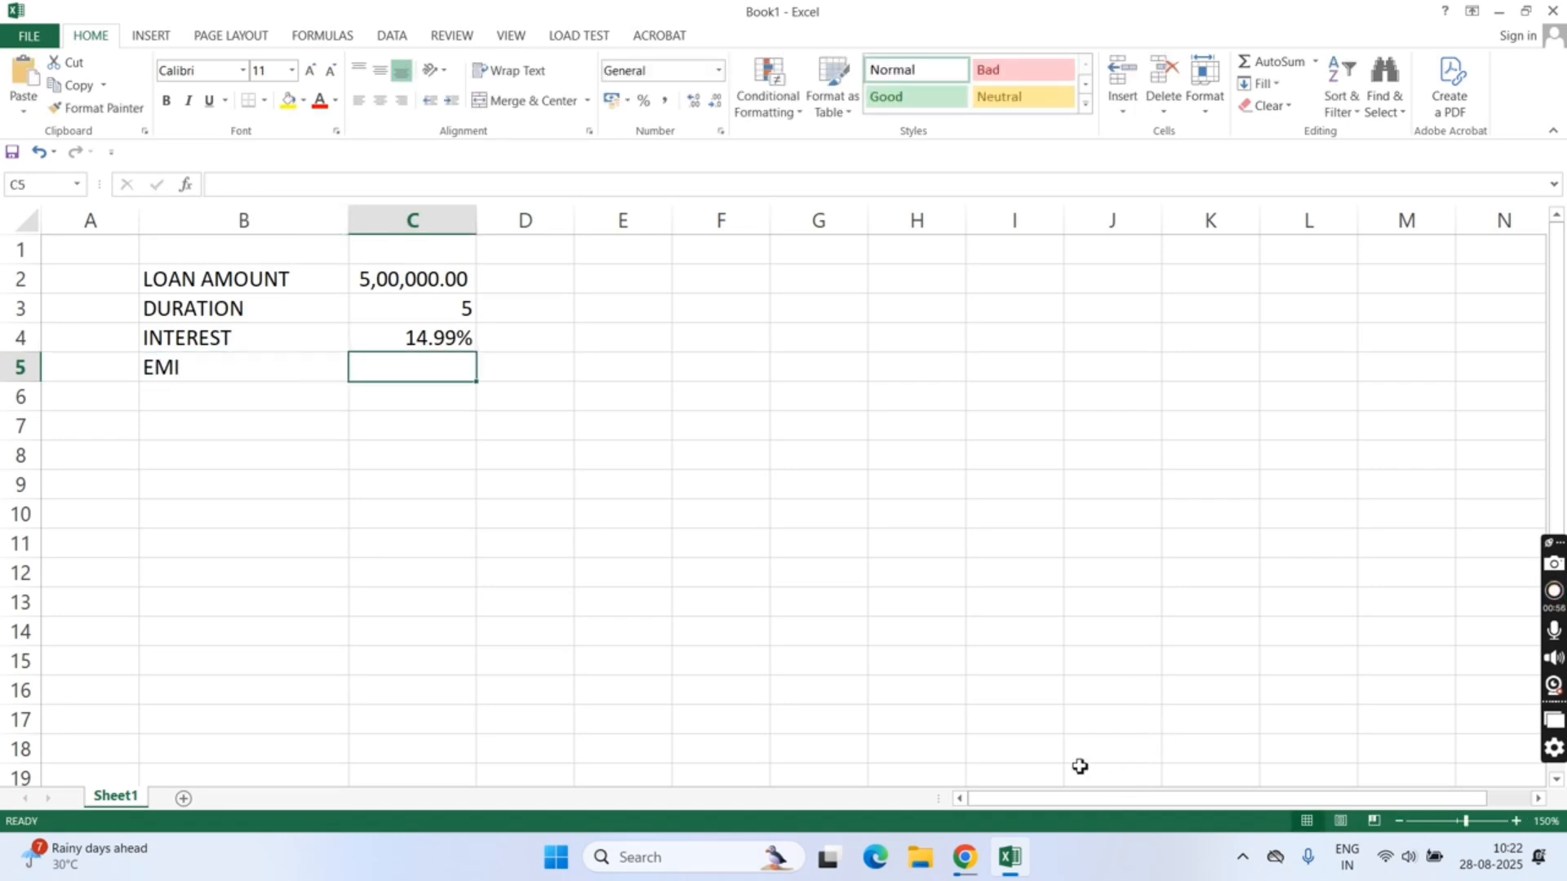
- Calculate the monthly instalment in C5 with the formula =PMT(C4/12,C3*12,C2)
type("=")
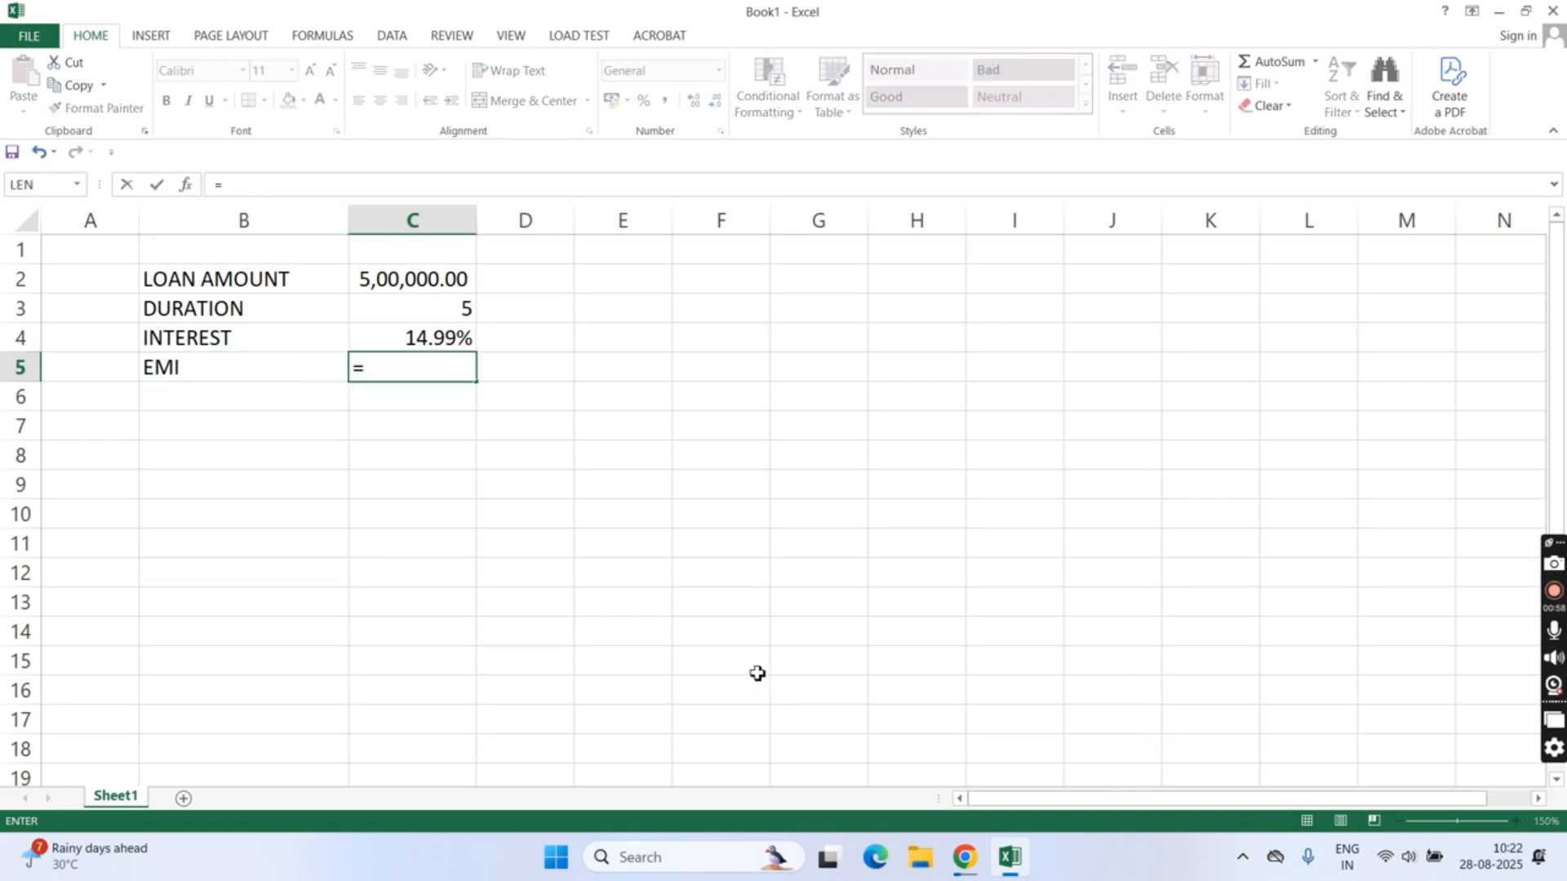
type("PMT")
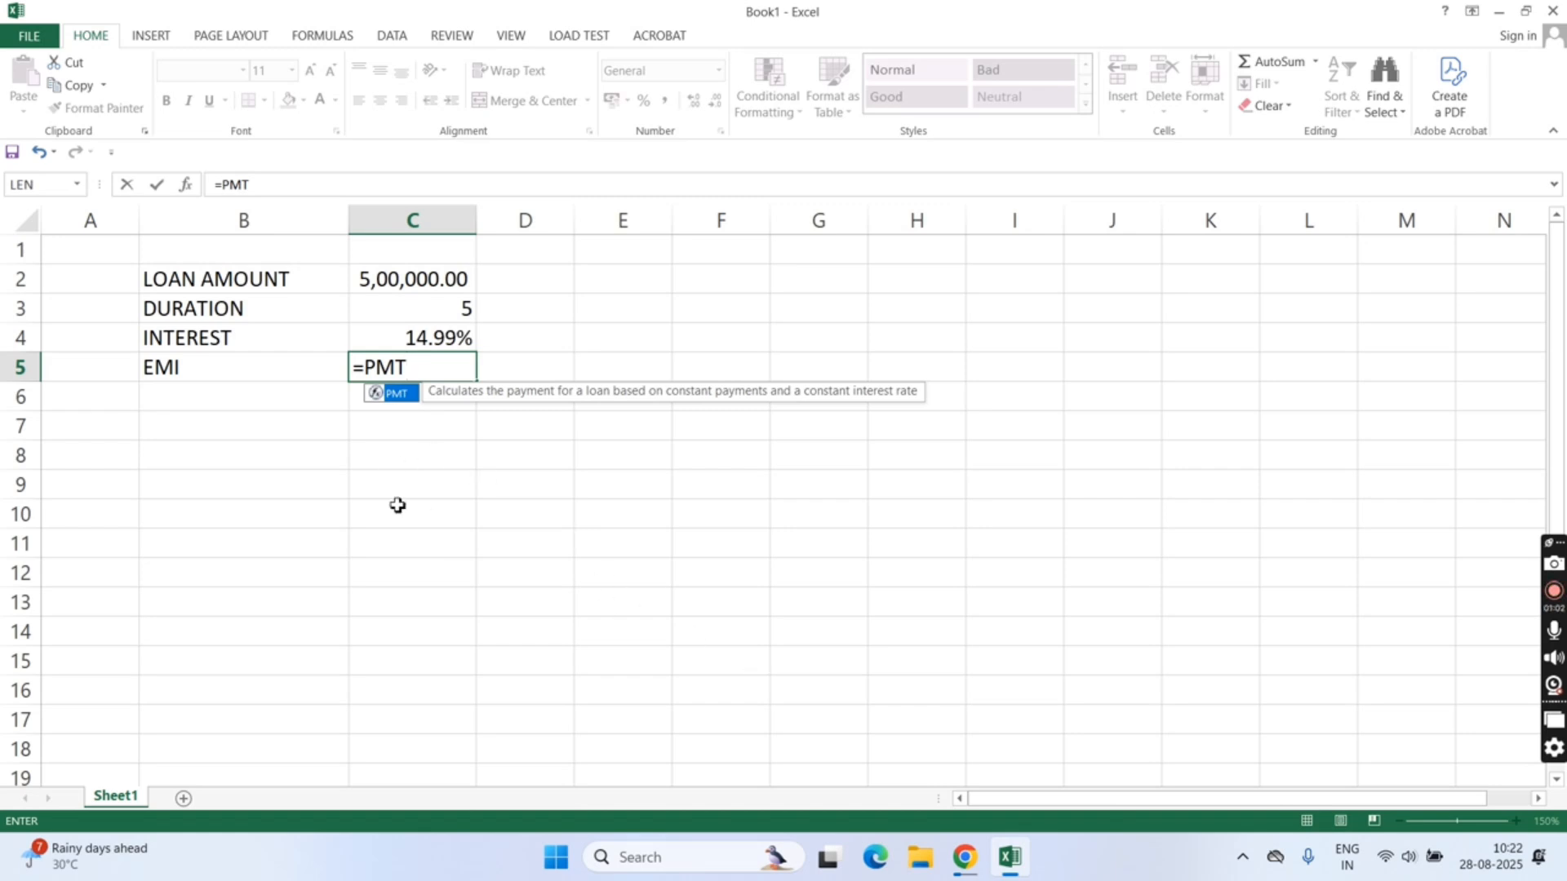
type("(")
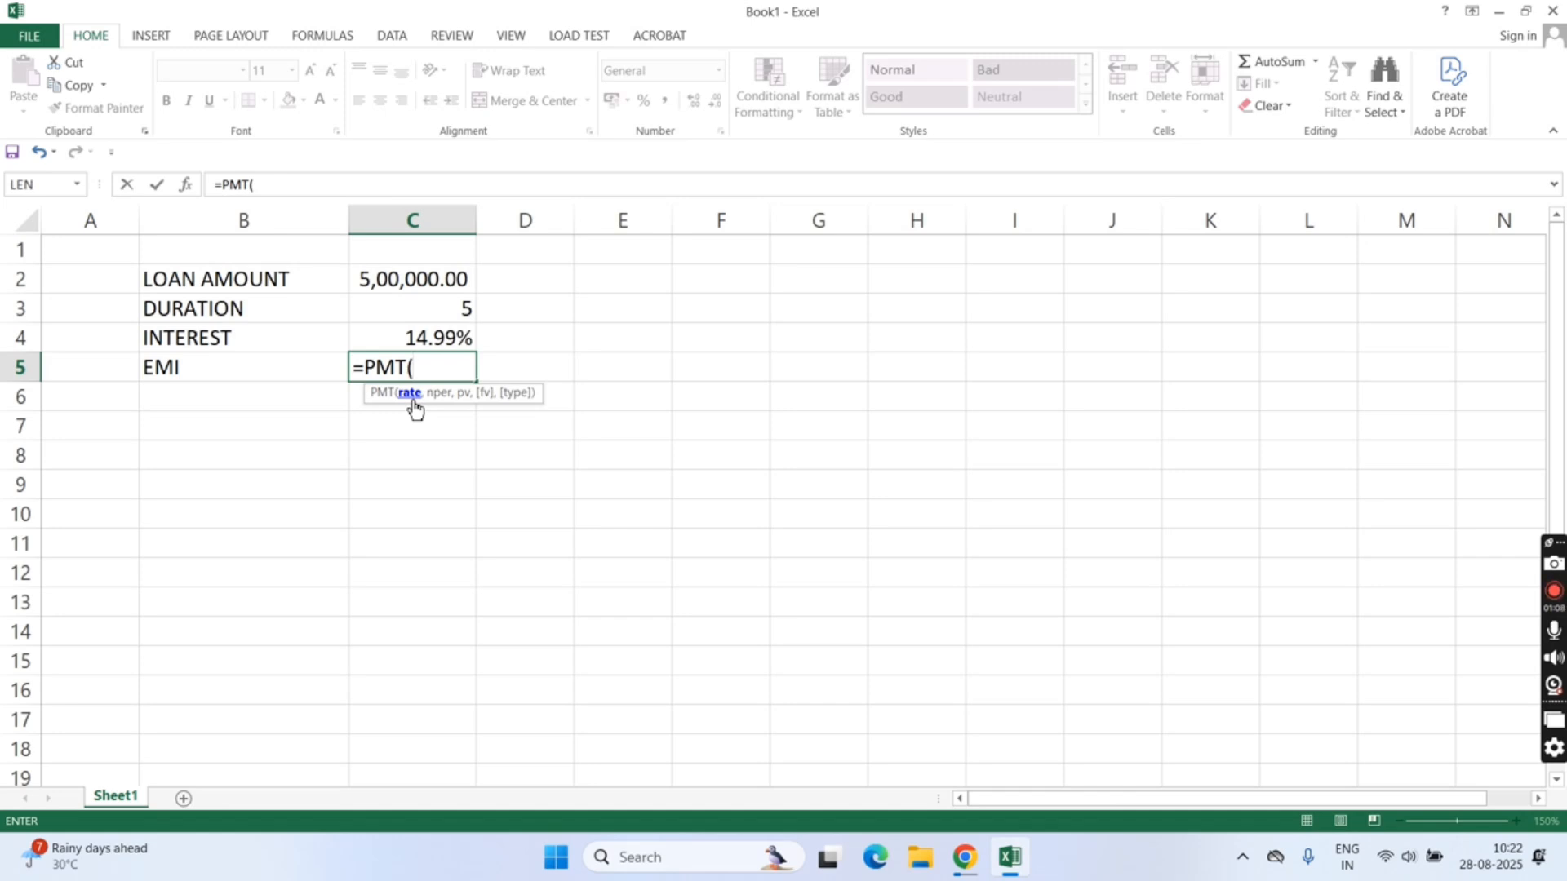
left_click(395, 342)
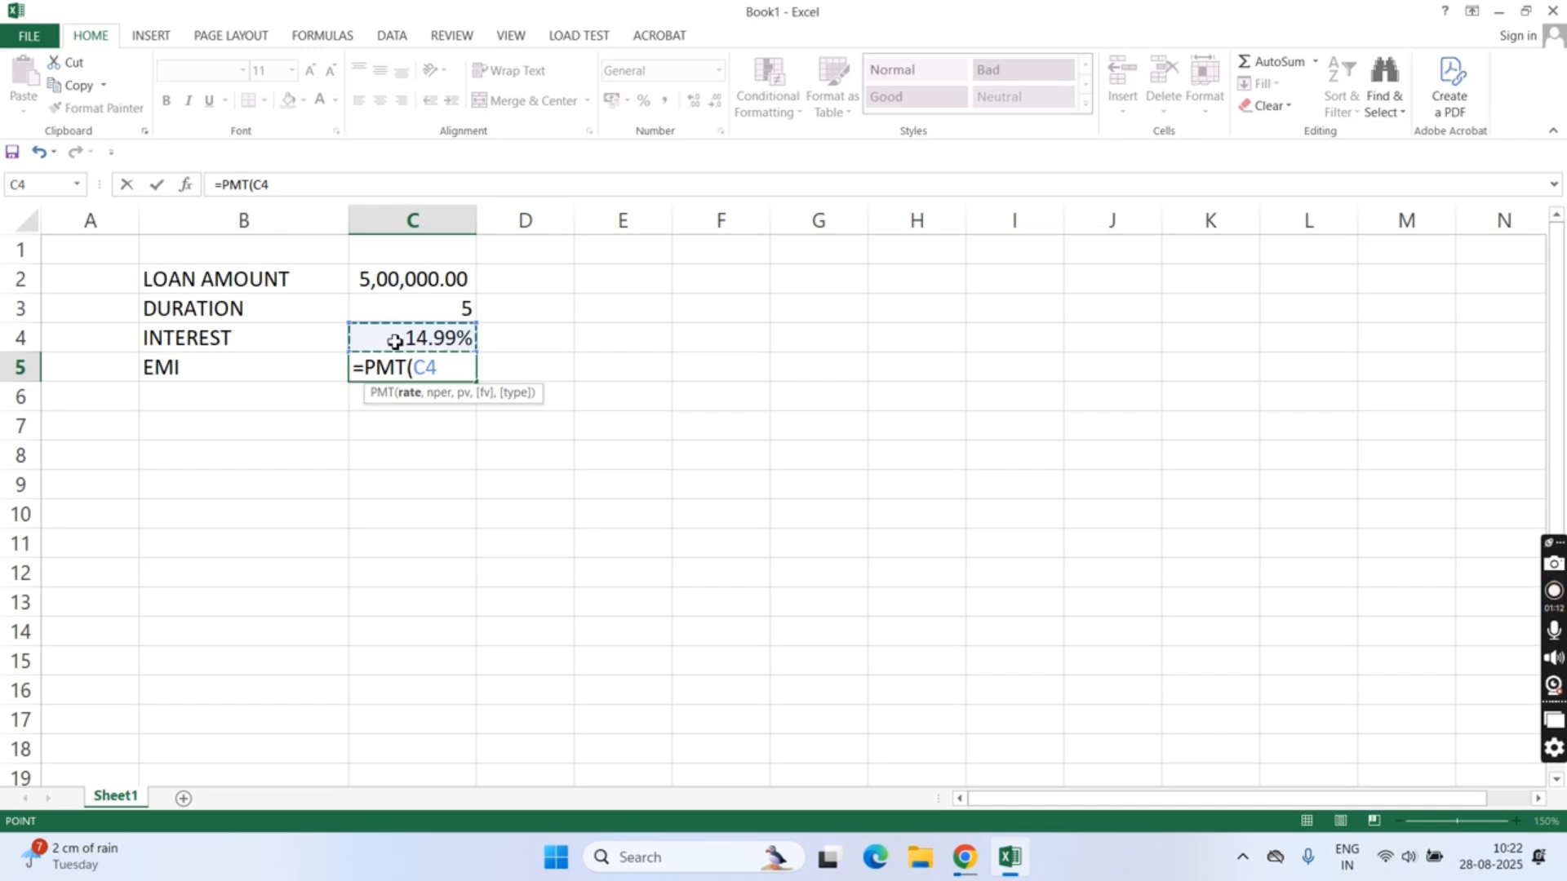
type("/")
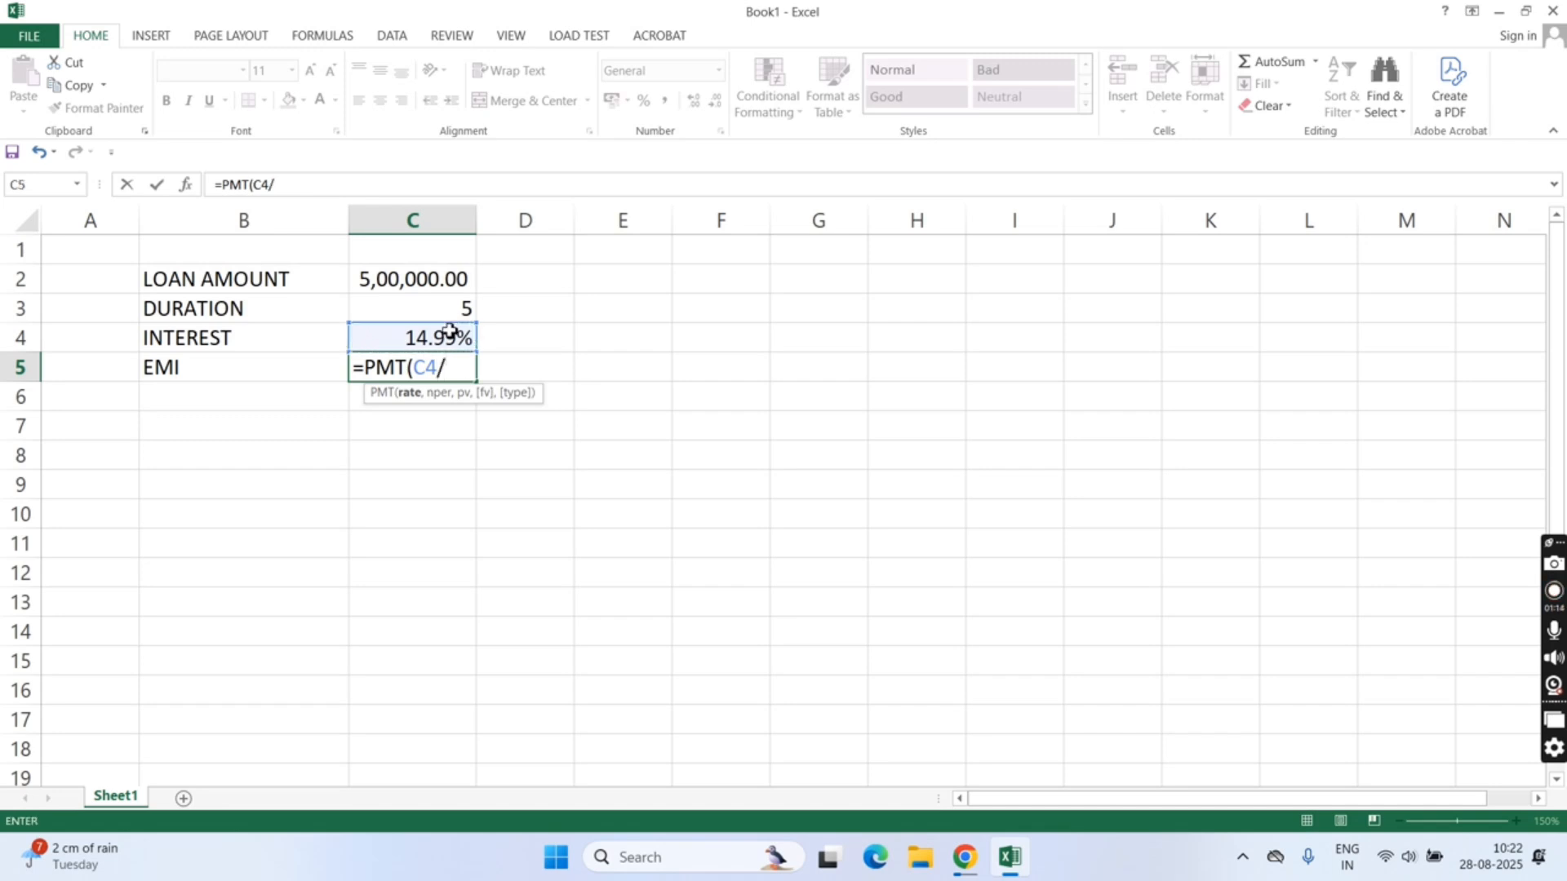
type("12")
type(",")
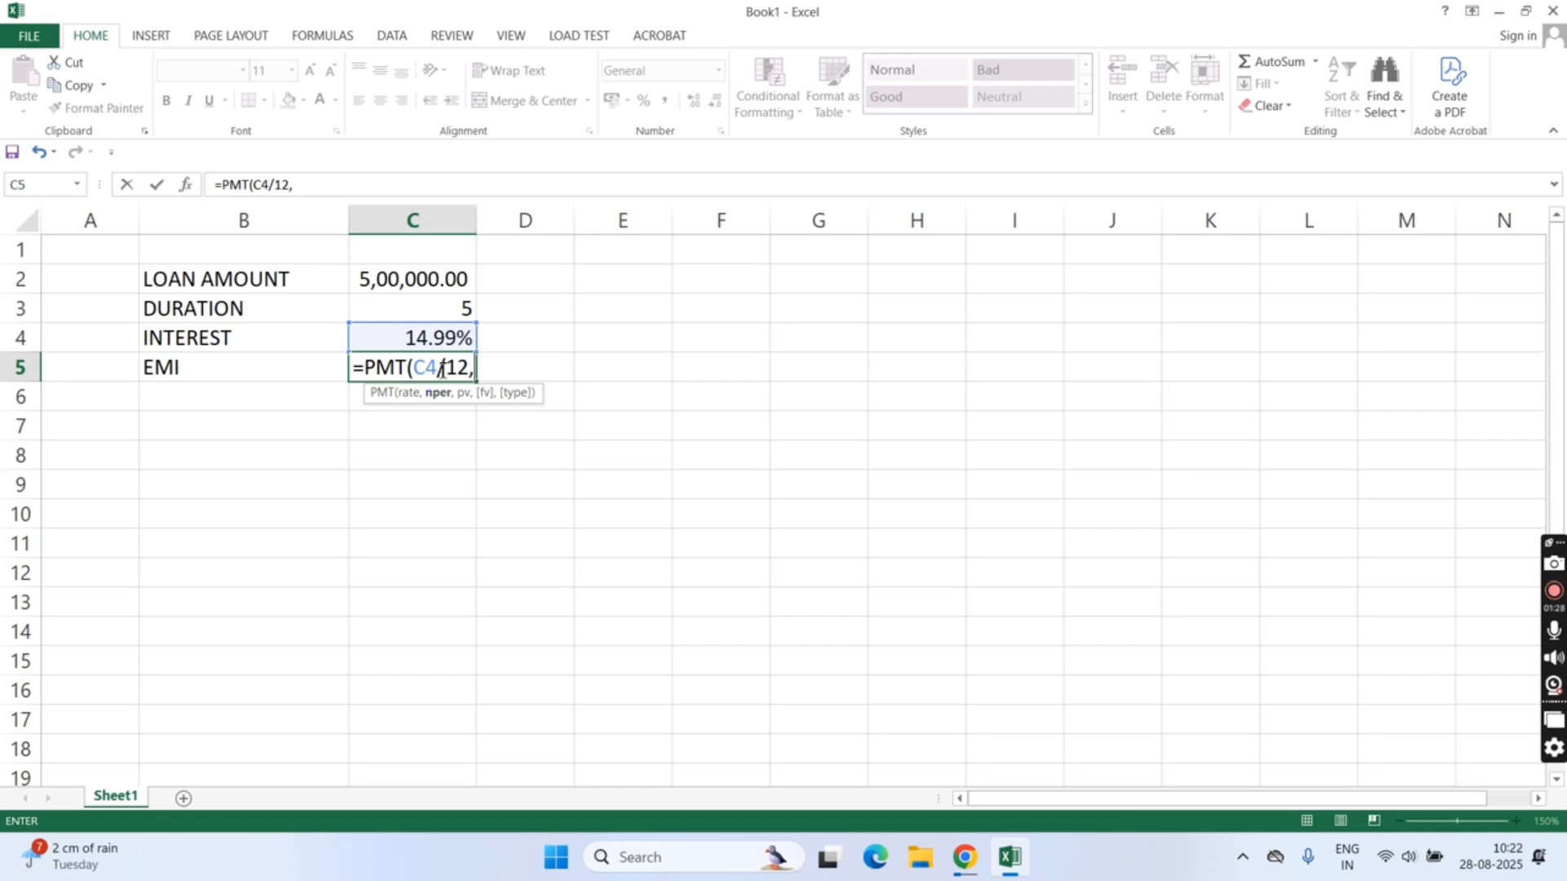
left_click(436, 306)
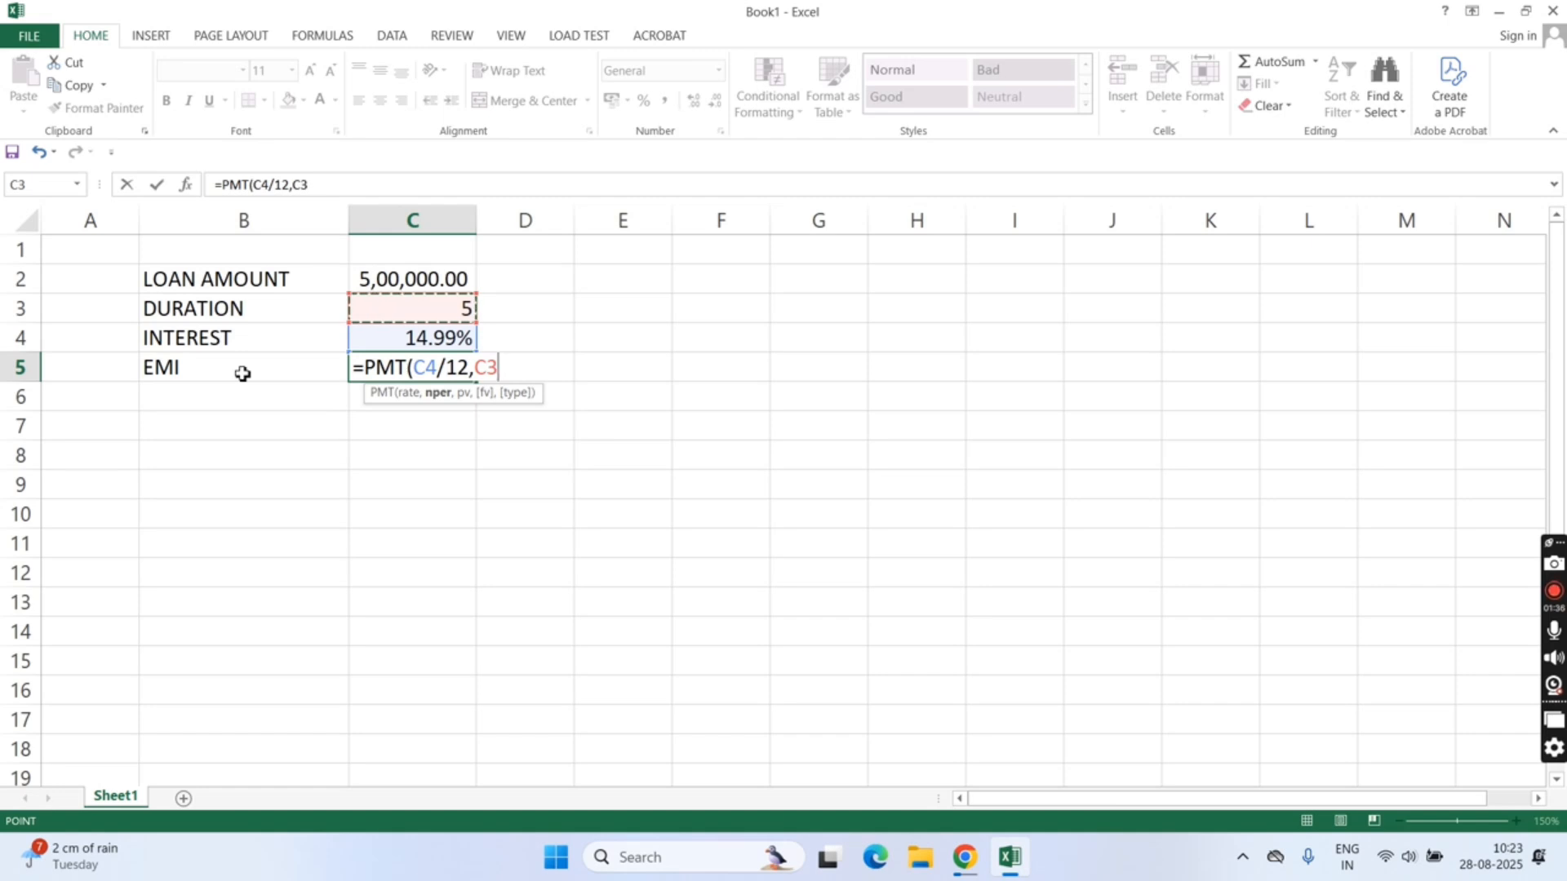
type("*12")
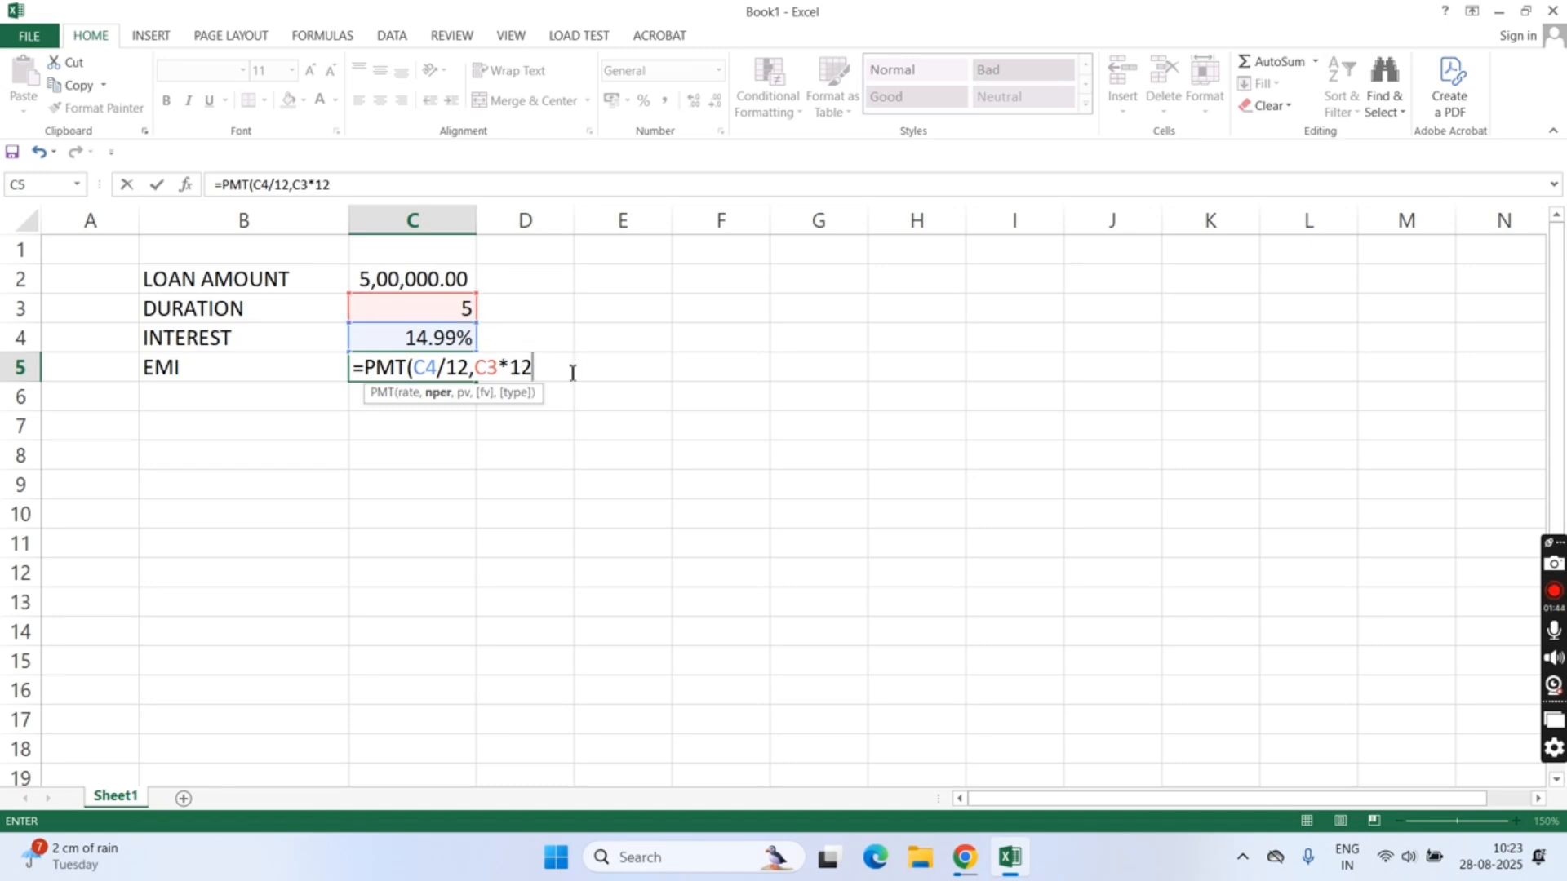
type(",")
left_click(425, 278)
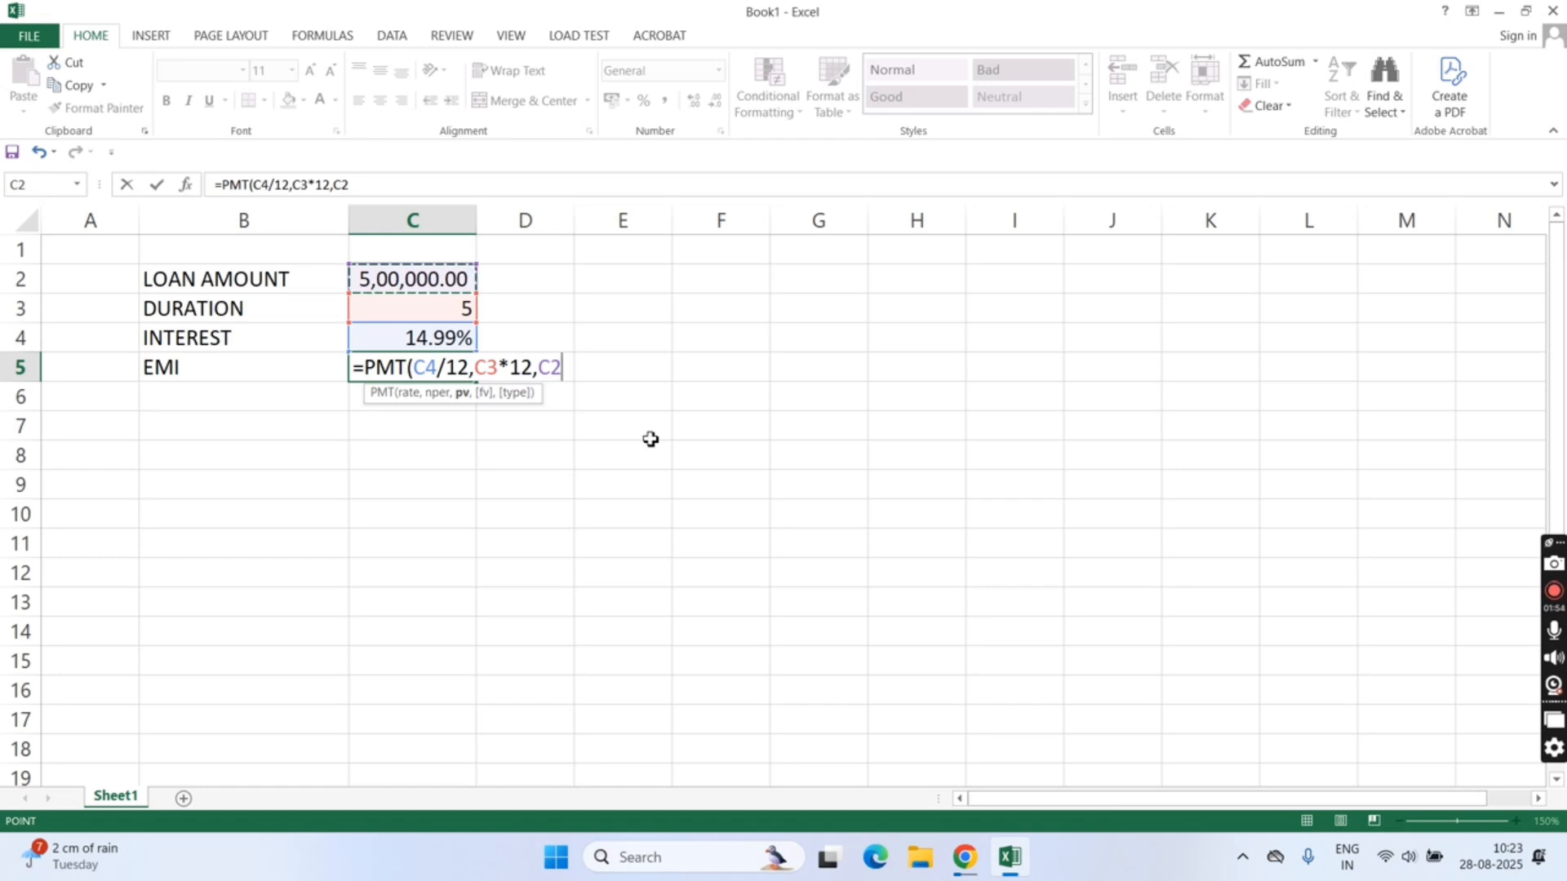
type(")")
key("Return")
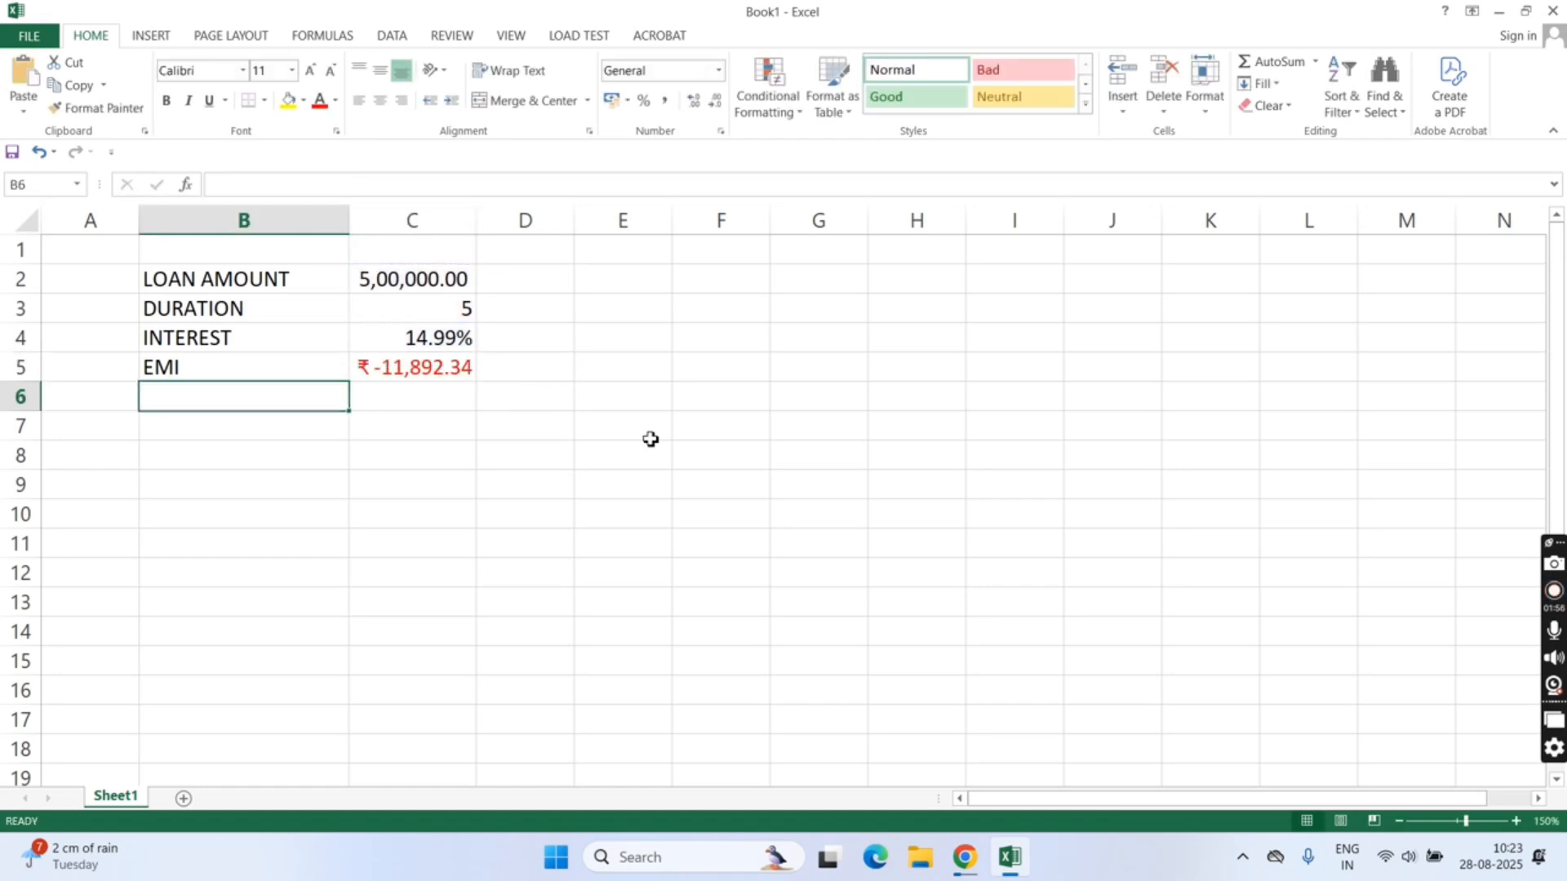
- Change the format of the EMI result in C5 to Number
left_click(408, 368)
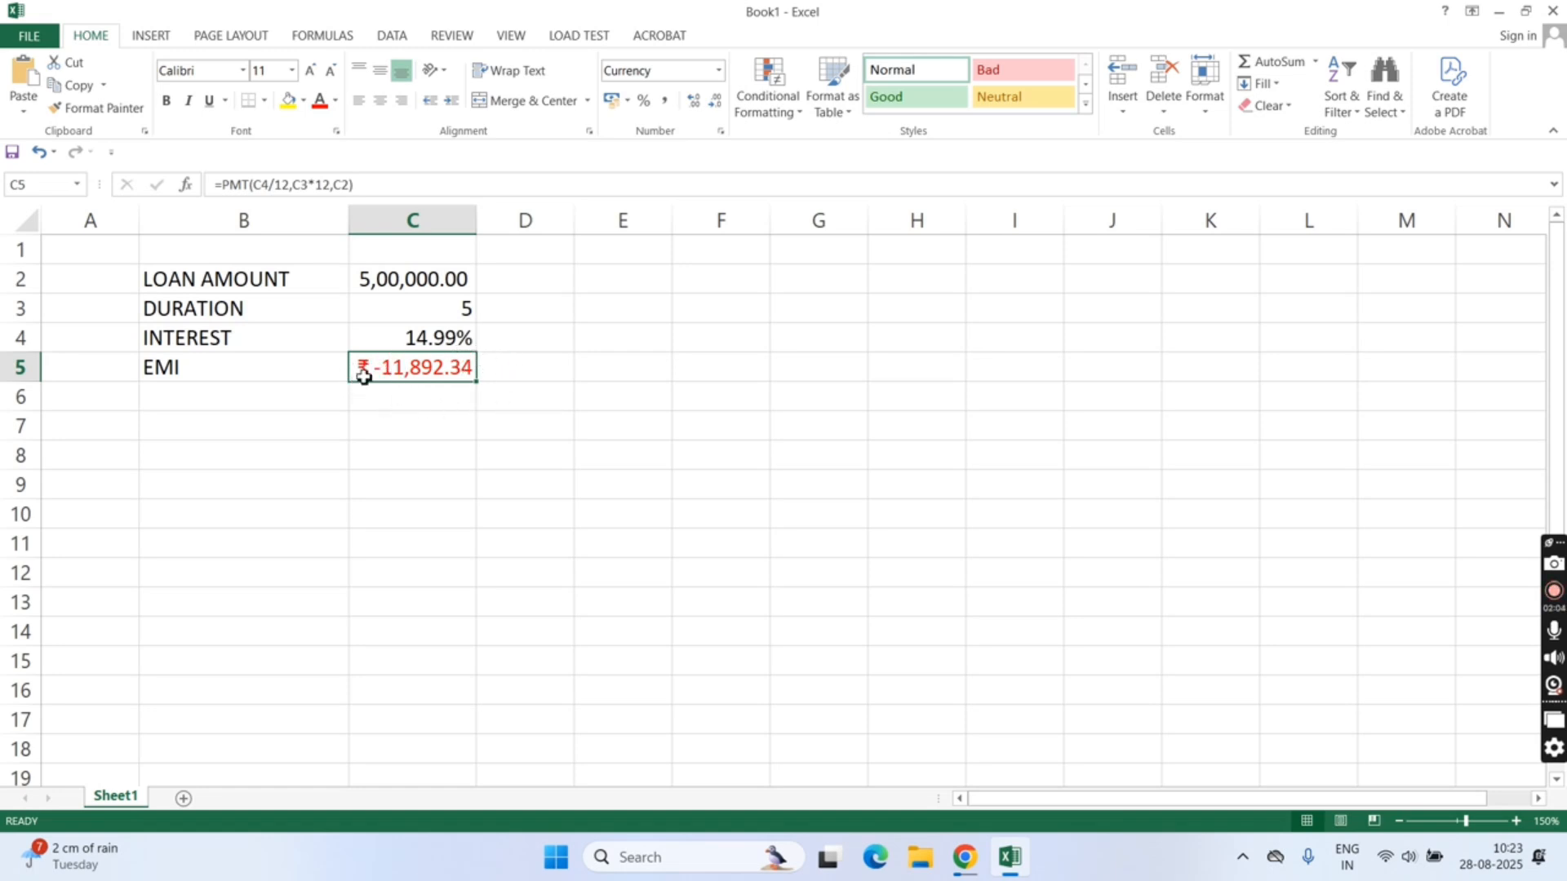
left_click(718, 72)
left_click(700, 151)
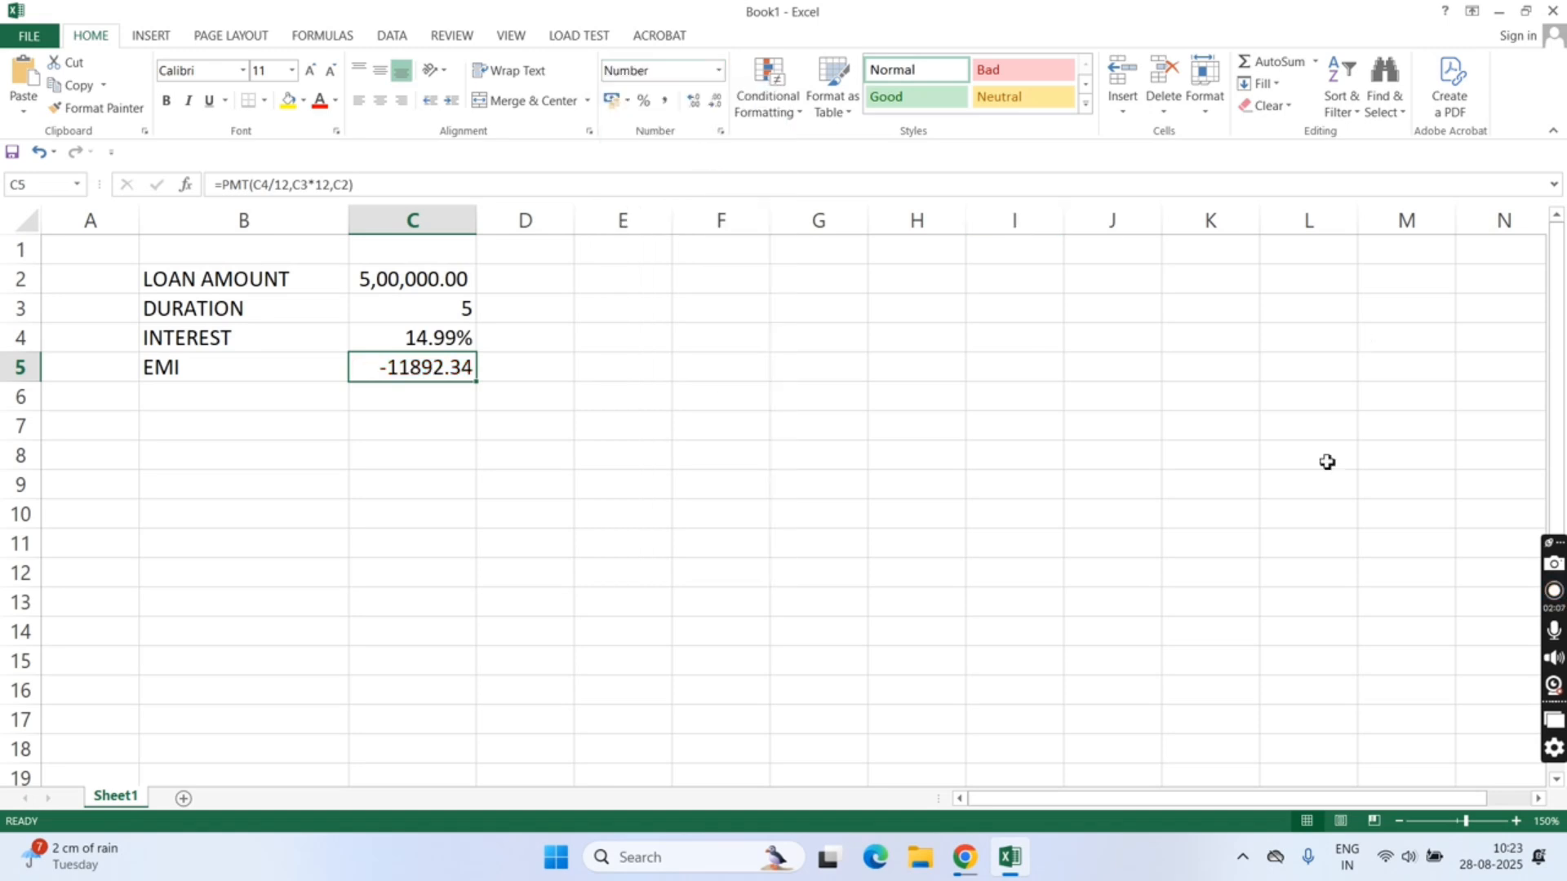
left_click(411, 400)
left_click(432, 369)
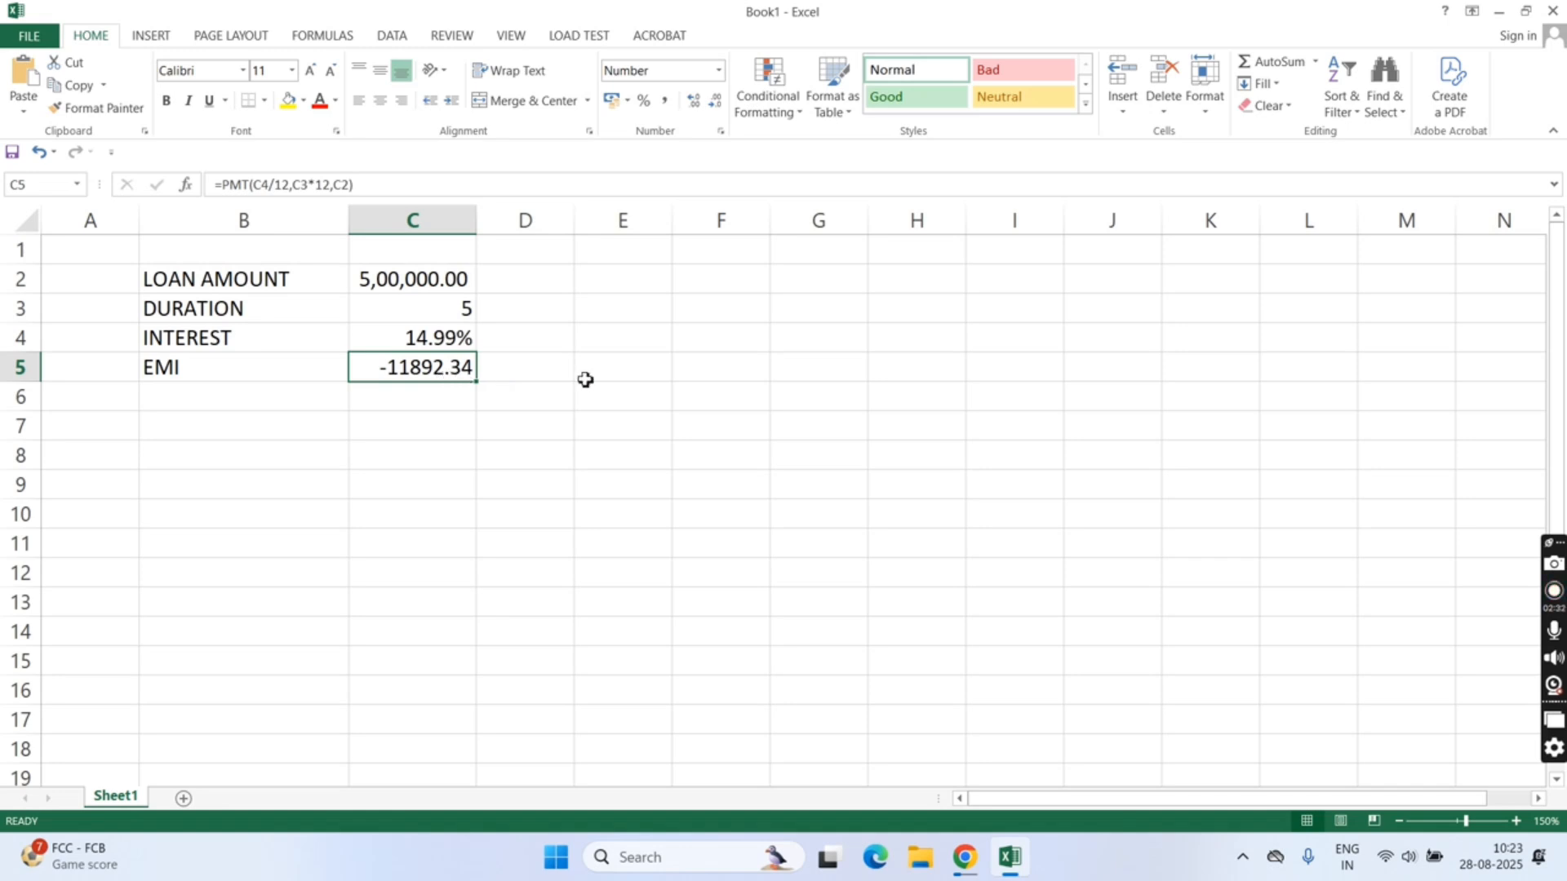
- Enter the label INTEREST AMOUNT in B6 below the EMI label
left_click(270, 402)
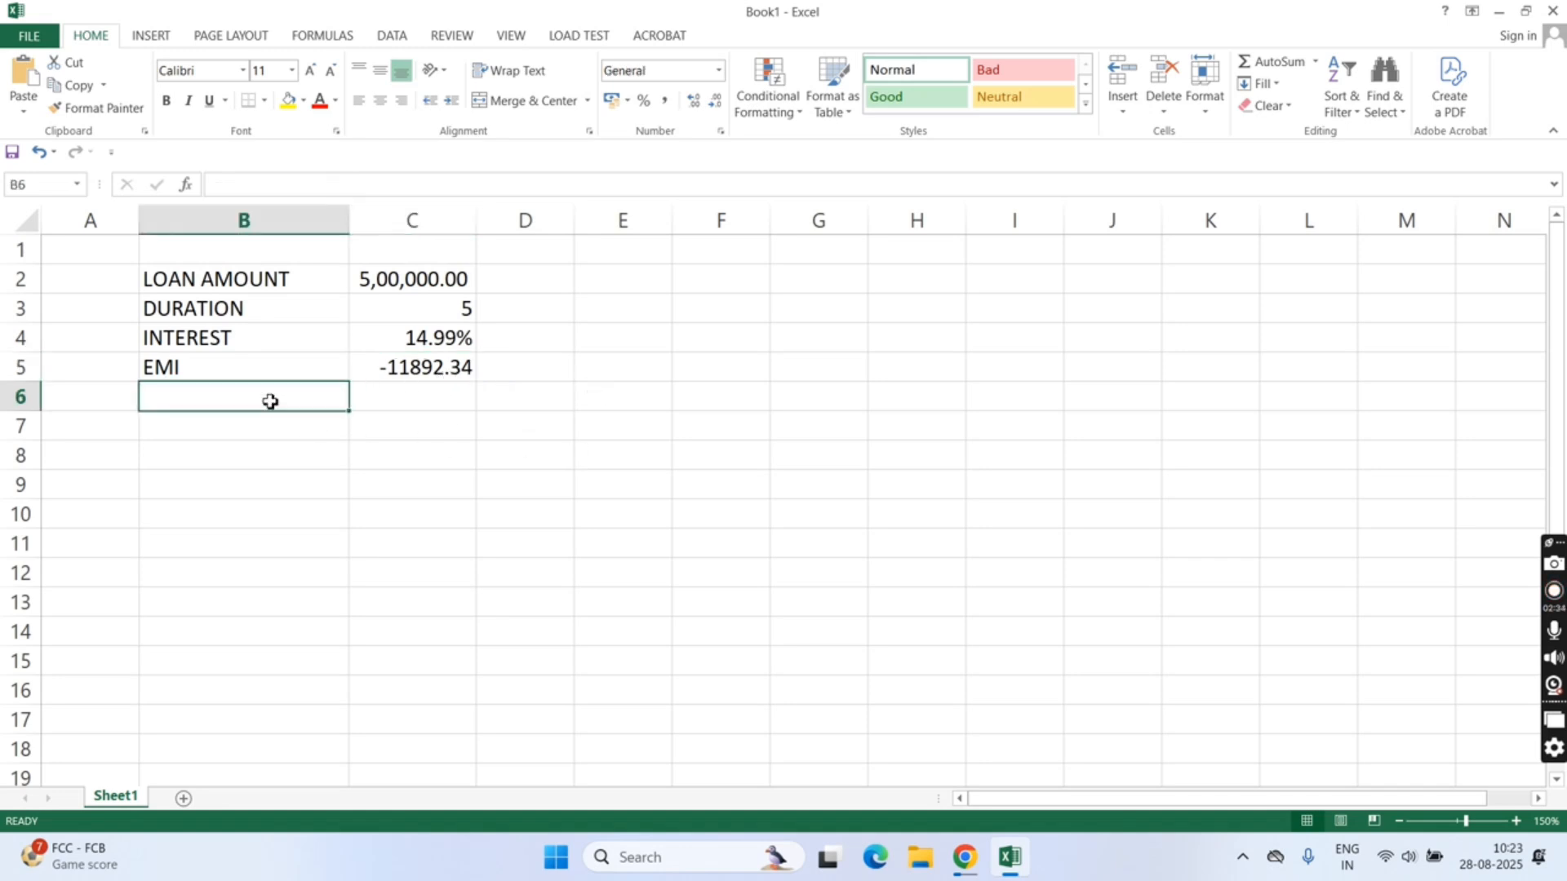
type("I")
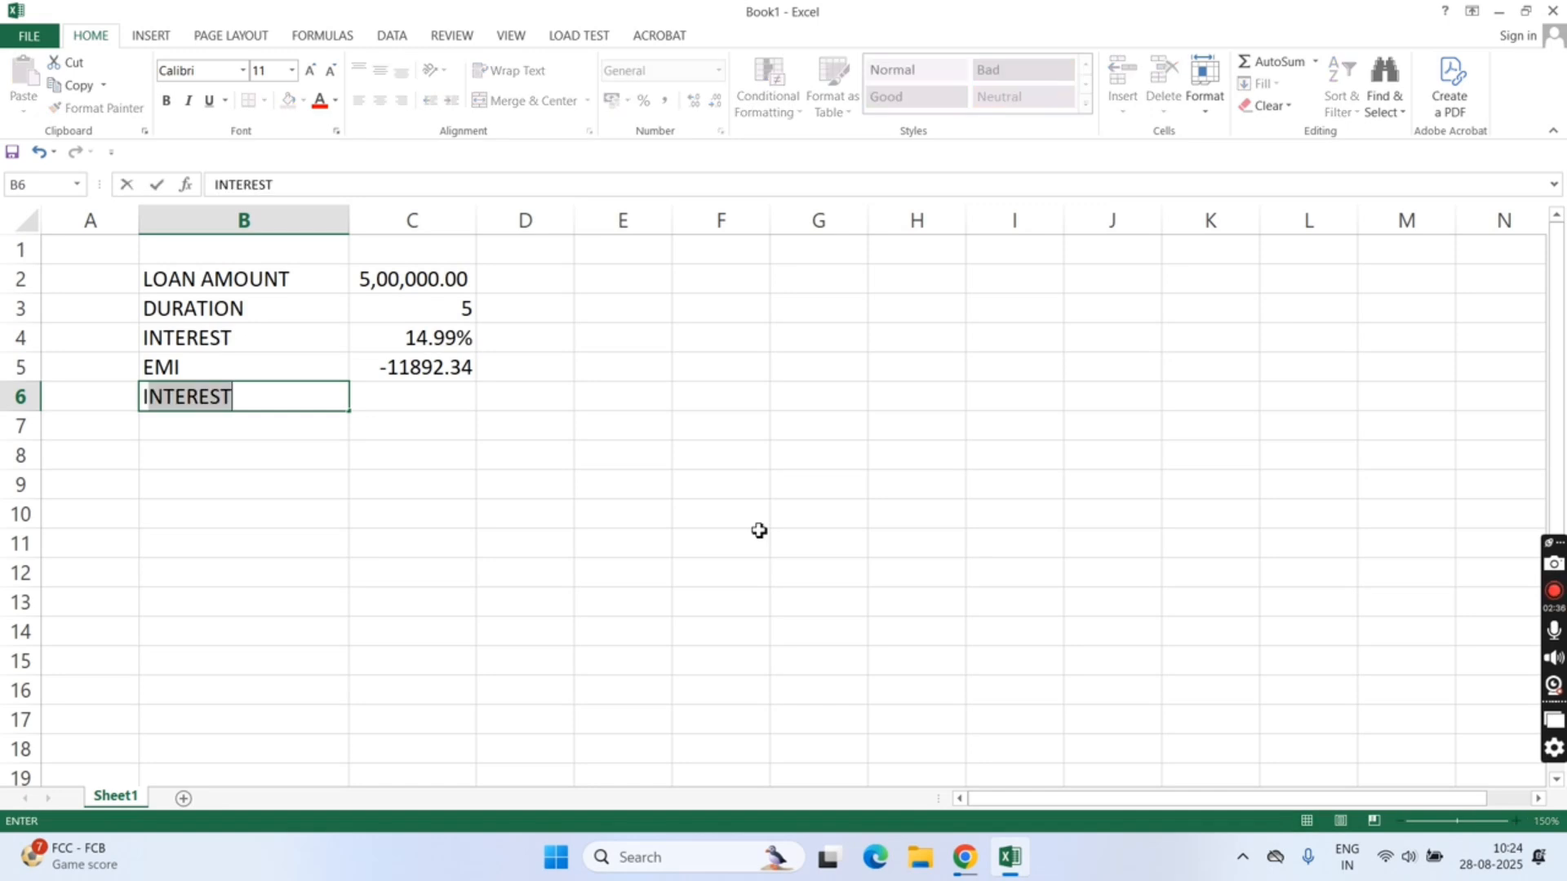
type("NTERS")
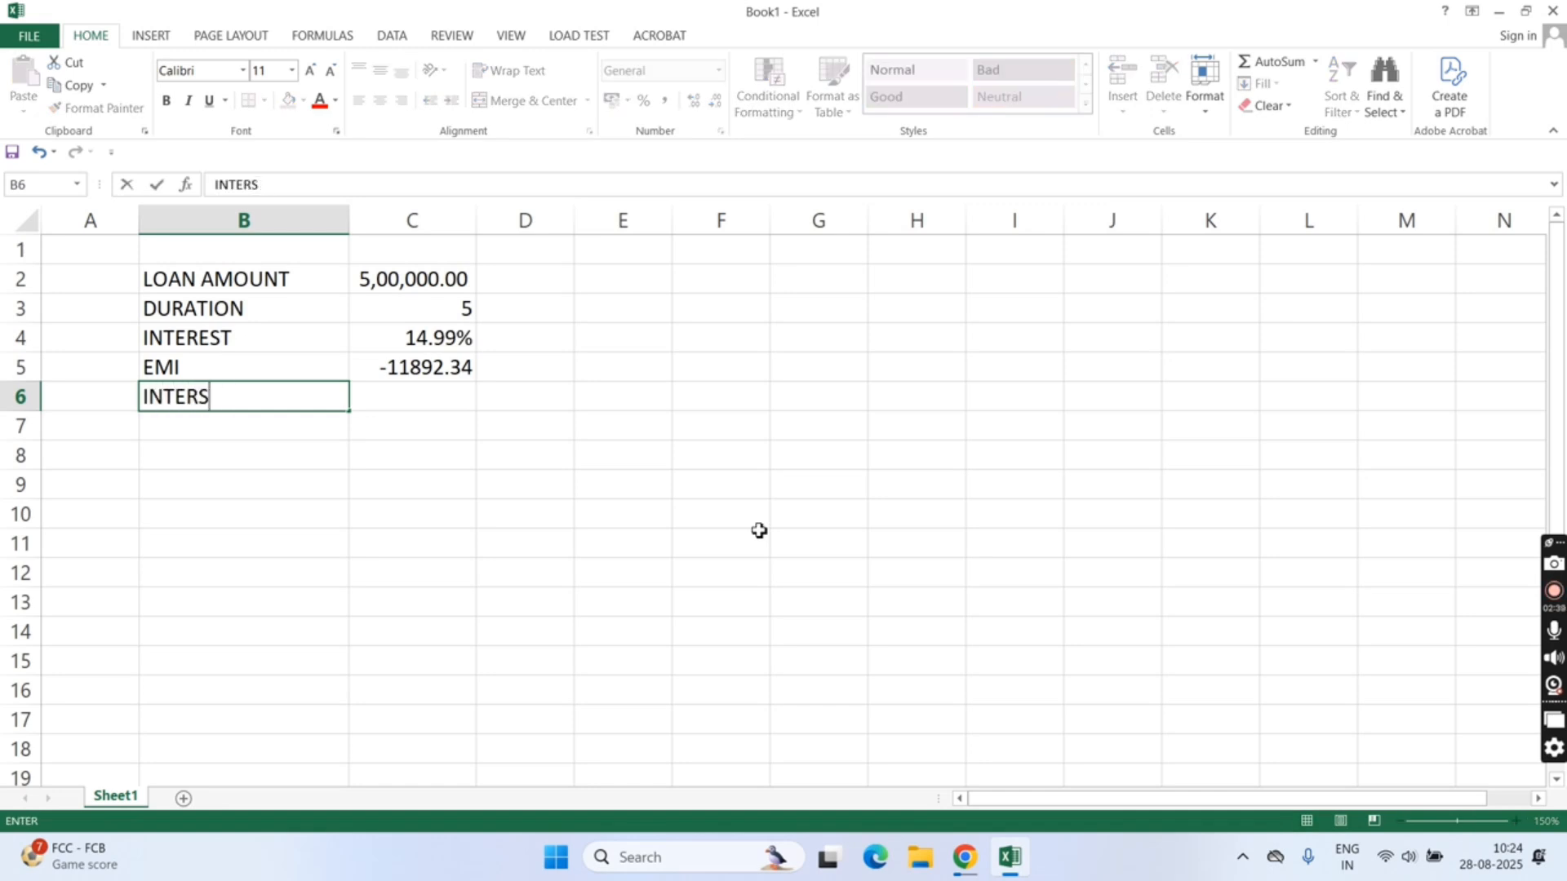
key("BackSpace")
type("EST AMI")
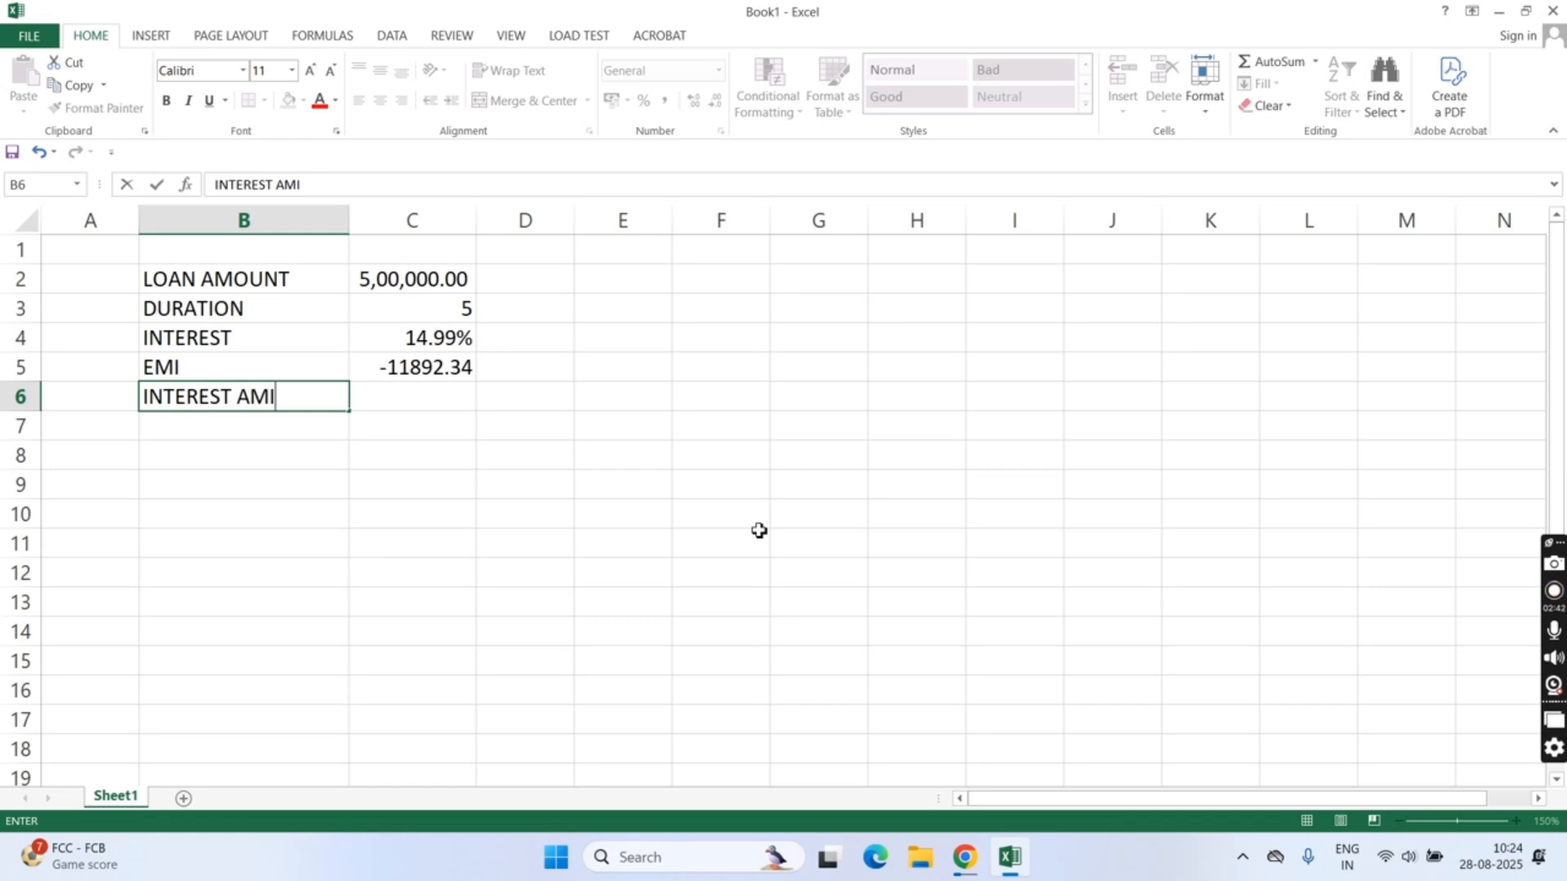
key("BackSpace")
type("OUNT")
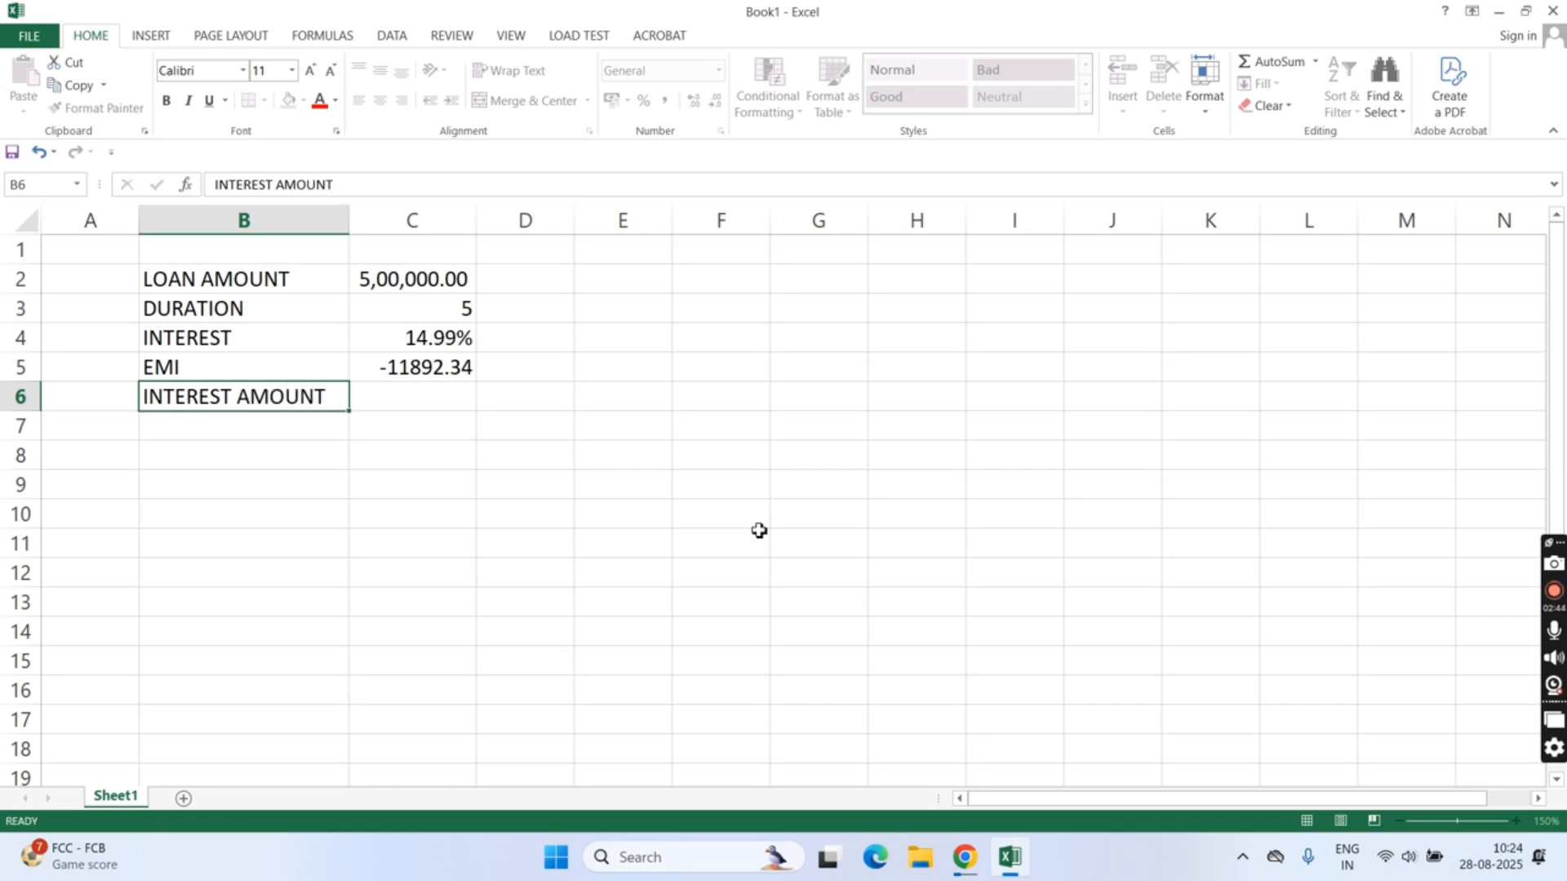
key("Tab")
- Calculate the first month's interest portion in C6 with the formula =IPMT(C4/12,1,C3*12,C2)
type("=")
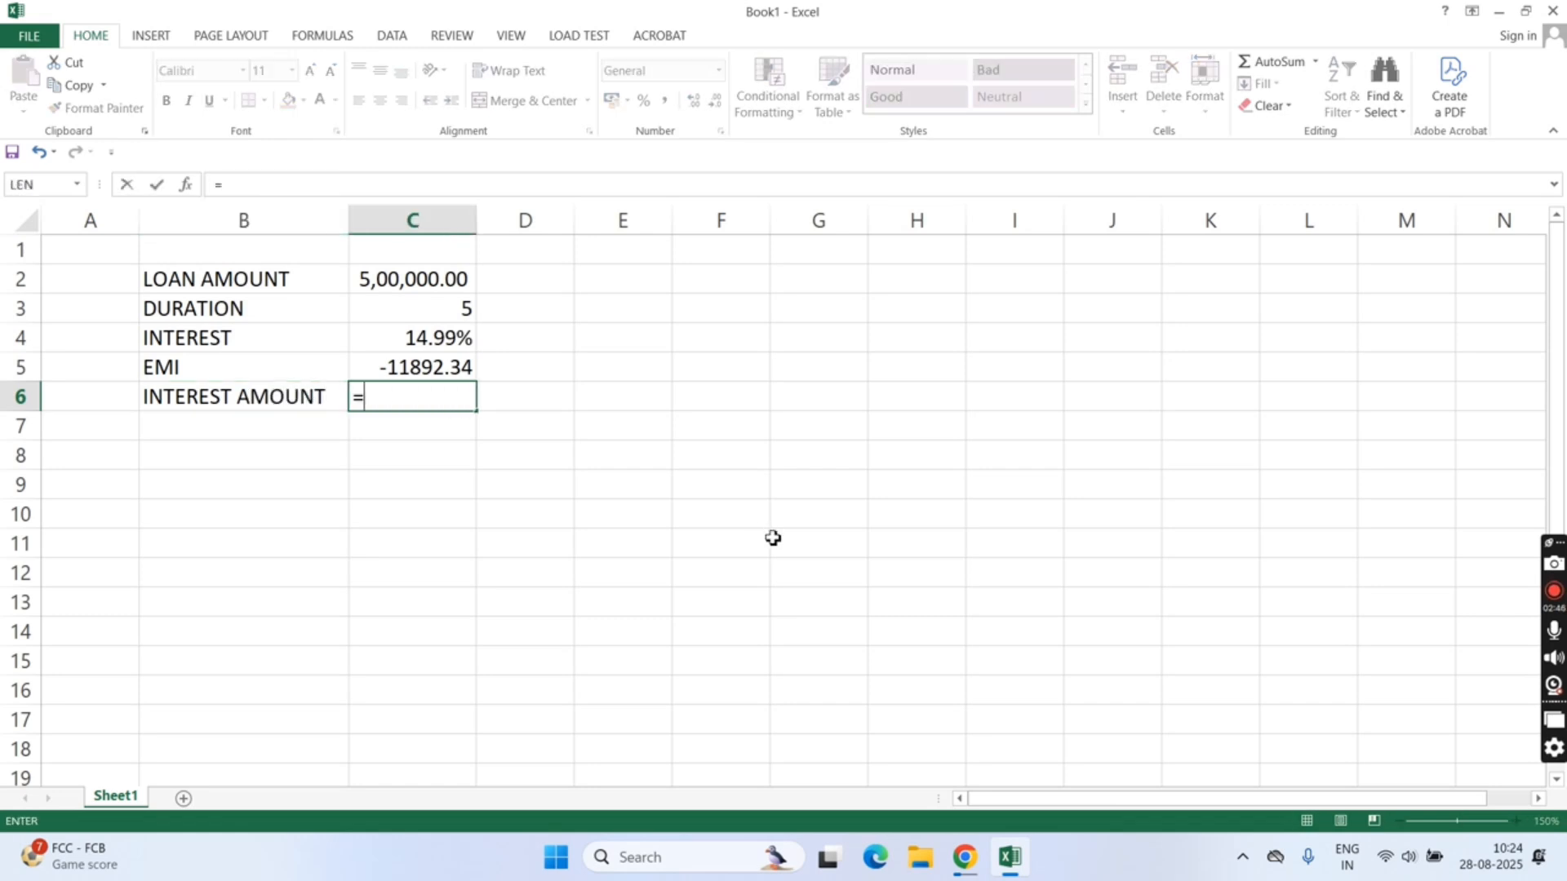
type("IPM")
key("BackSpace")
type("PMT")
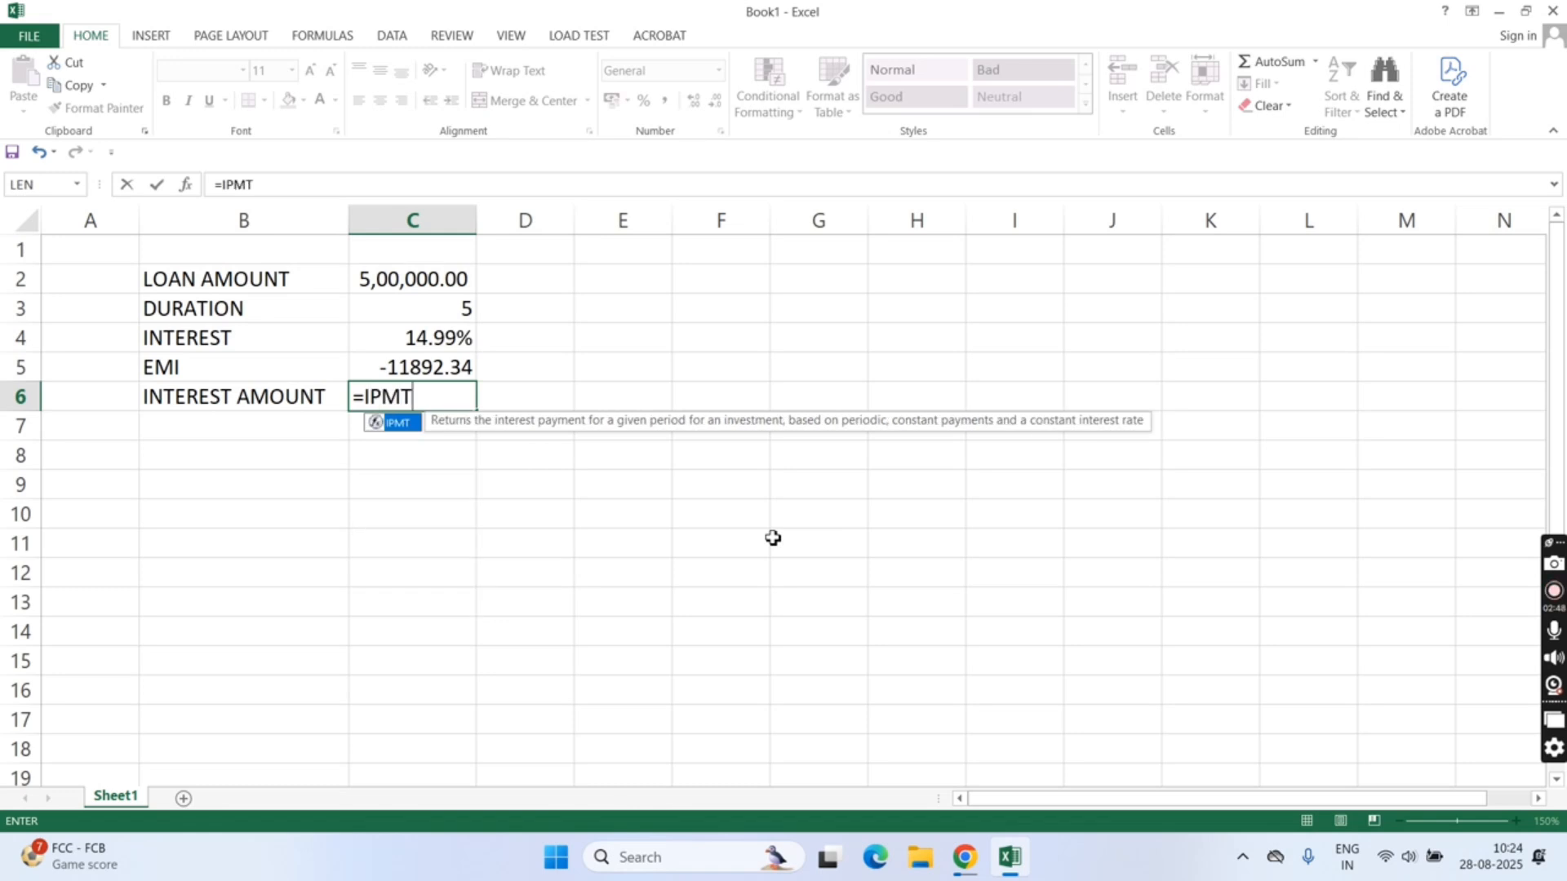
type("(")
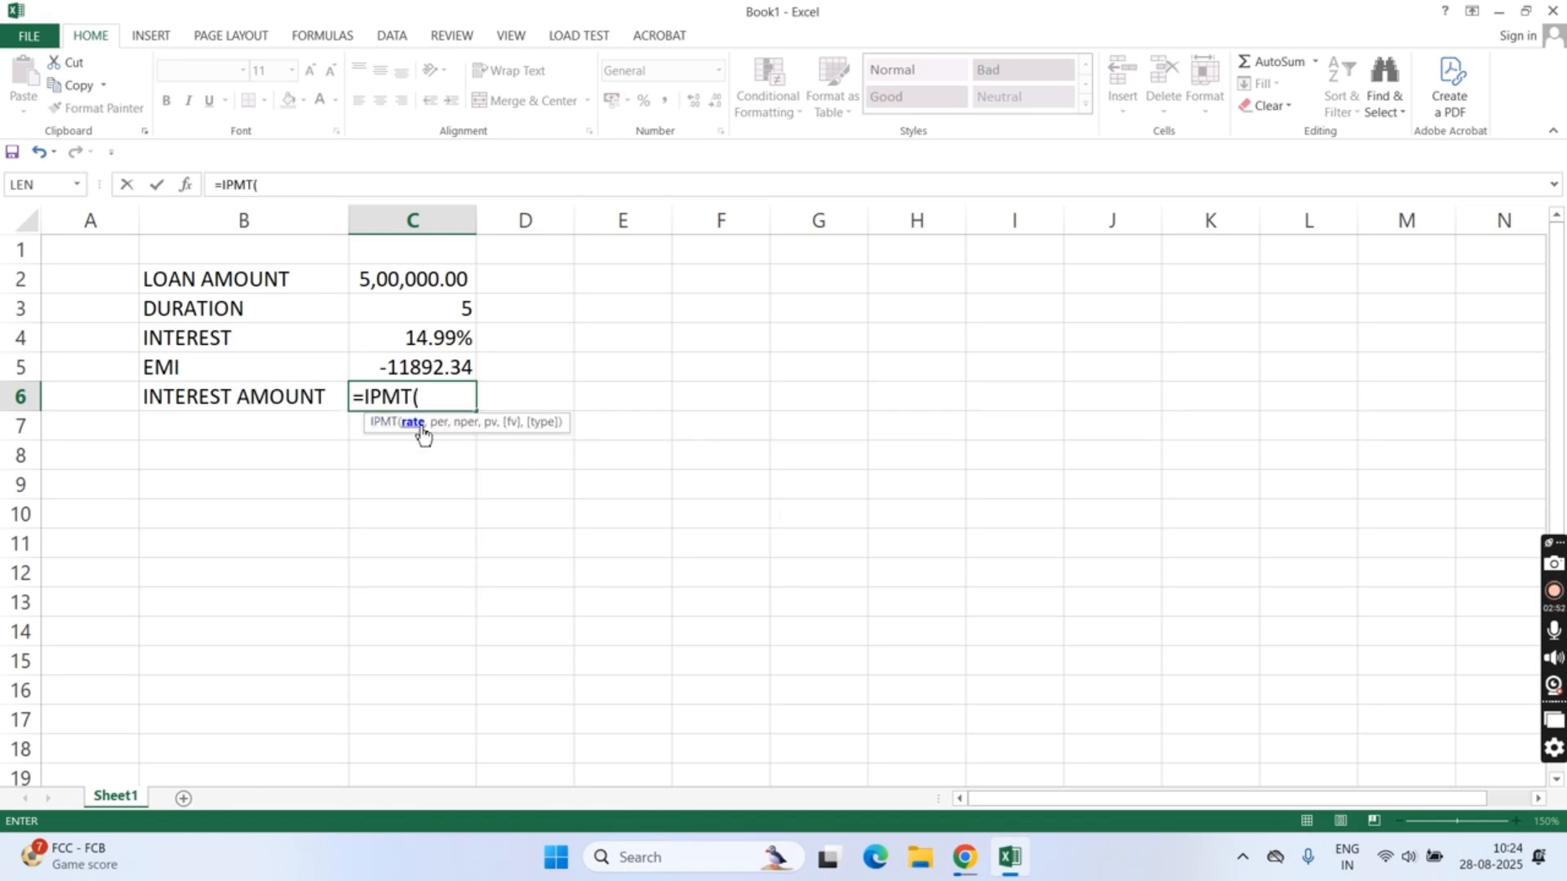
left_click(426, 341)
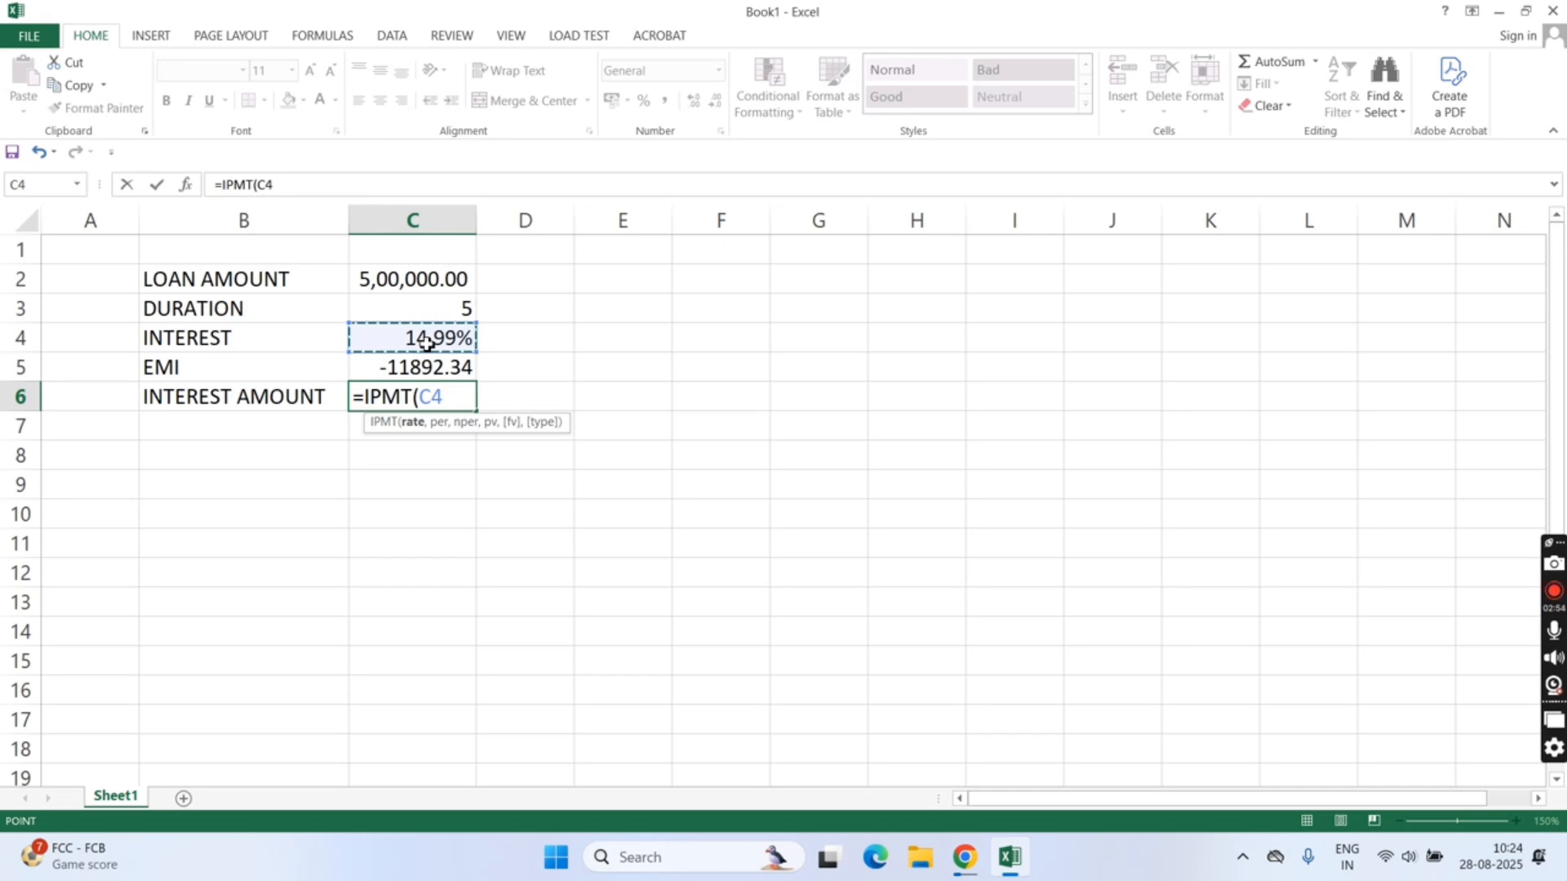
type("/12")
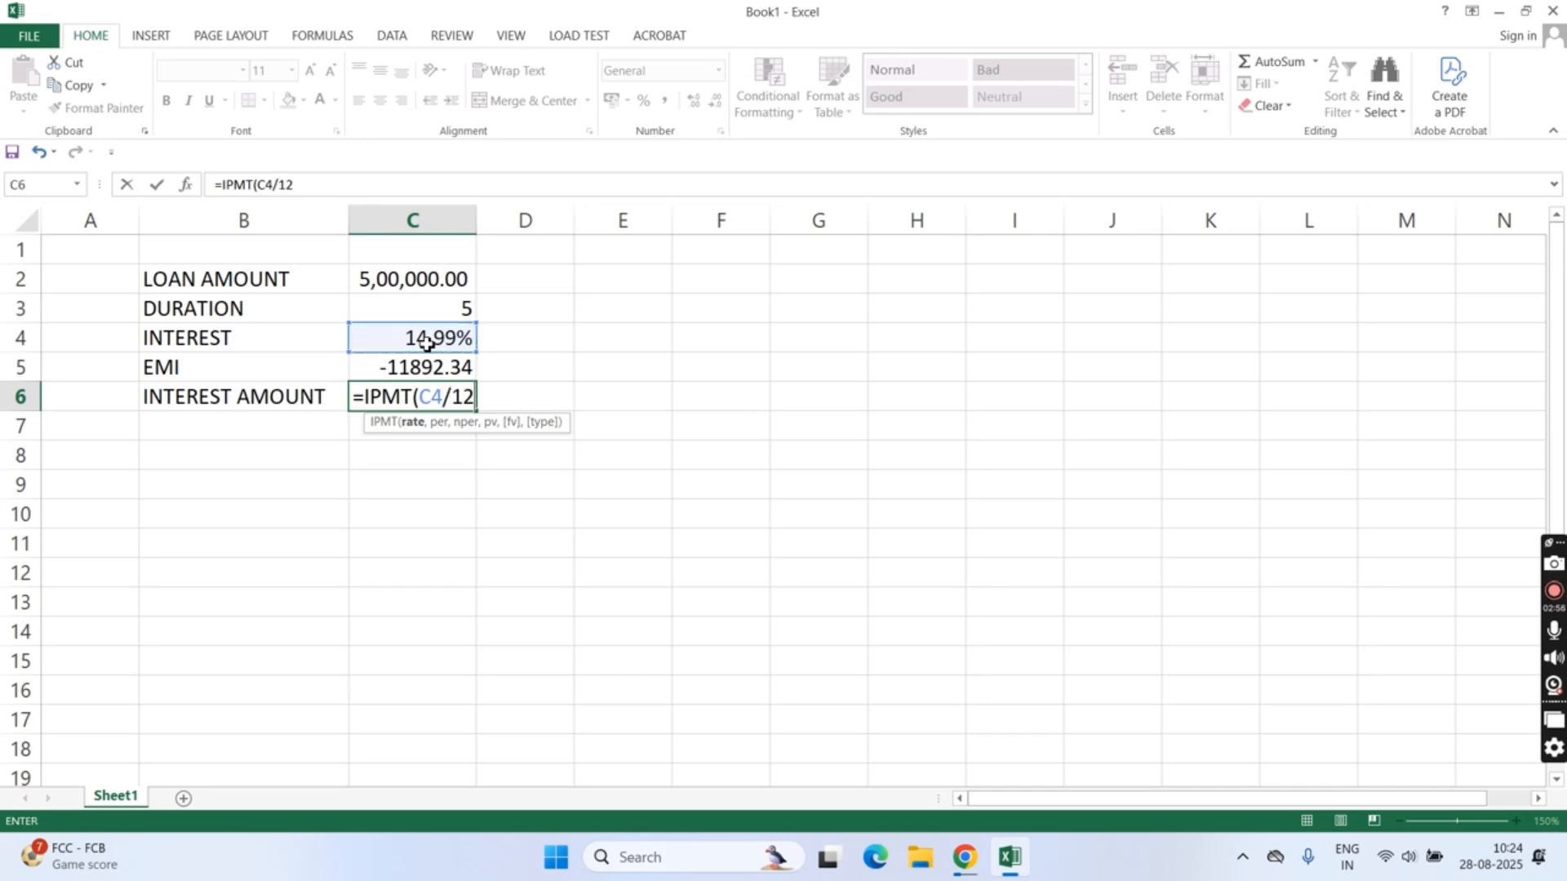
type(",")
type("1")
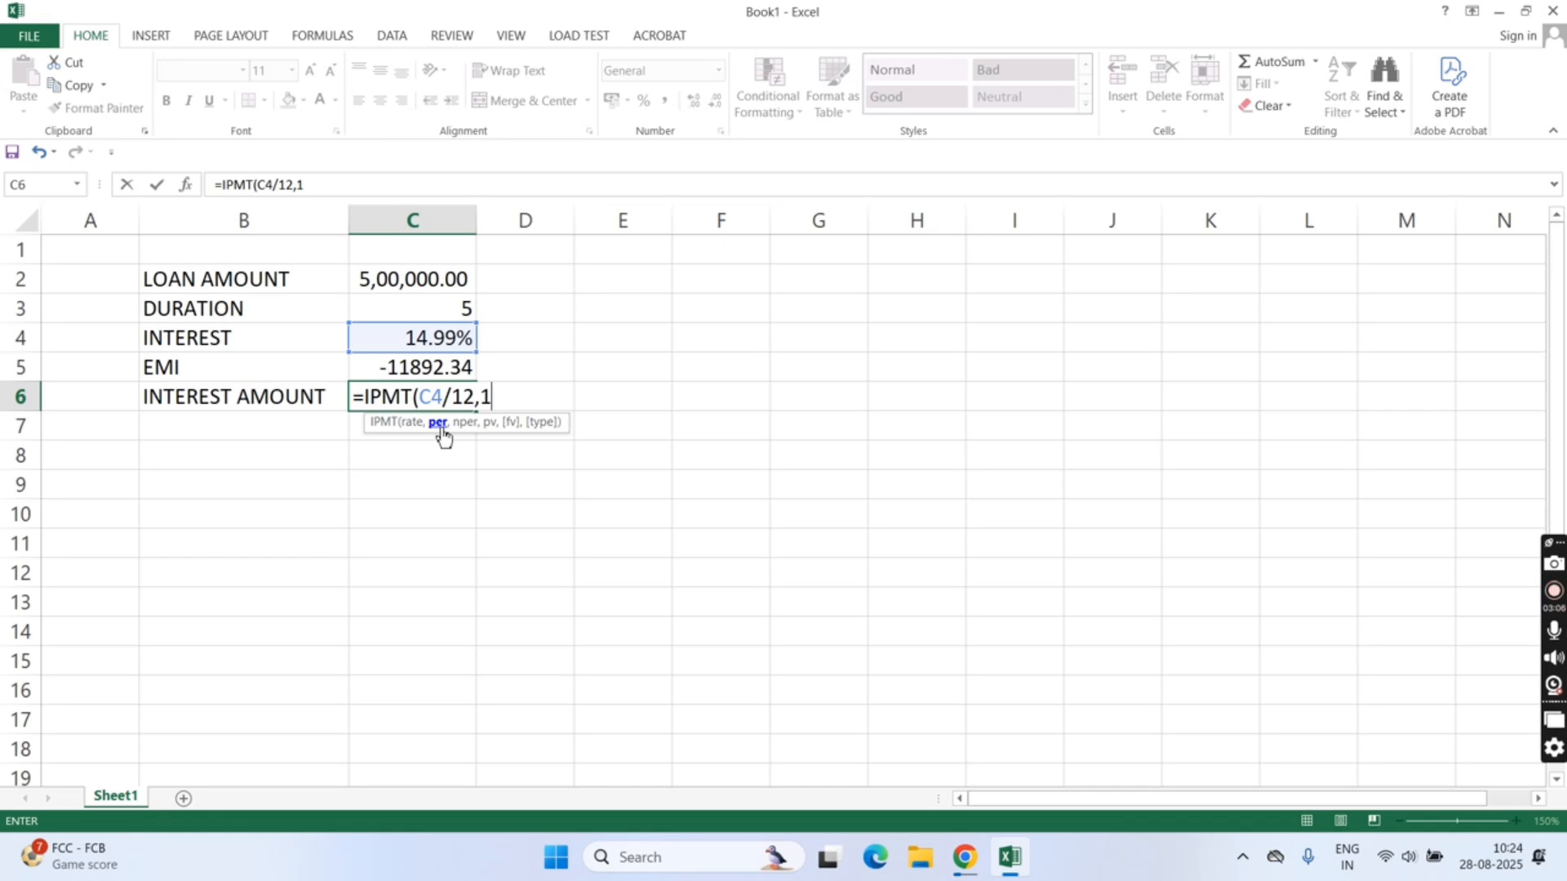
type(",")
left_click(449, 311)
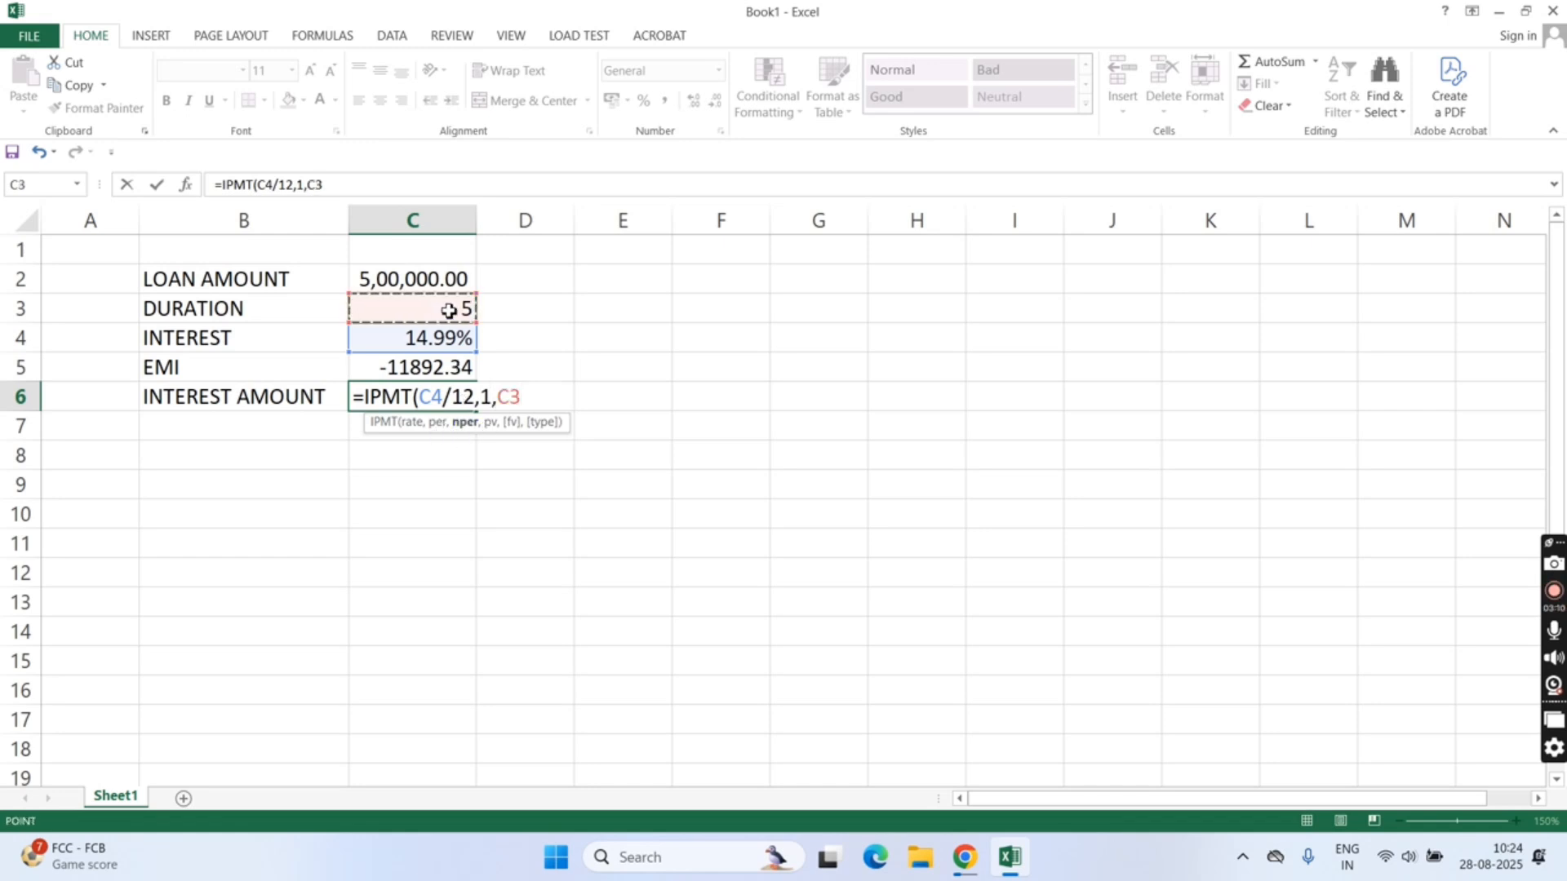
type("*12")
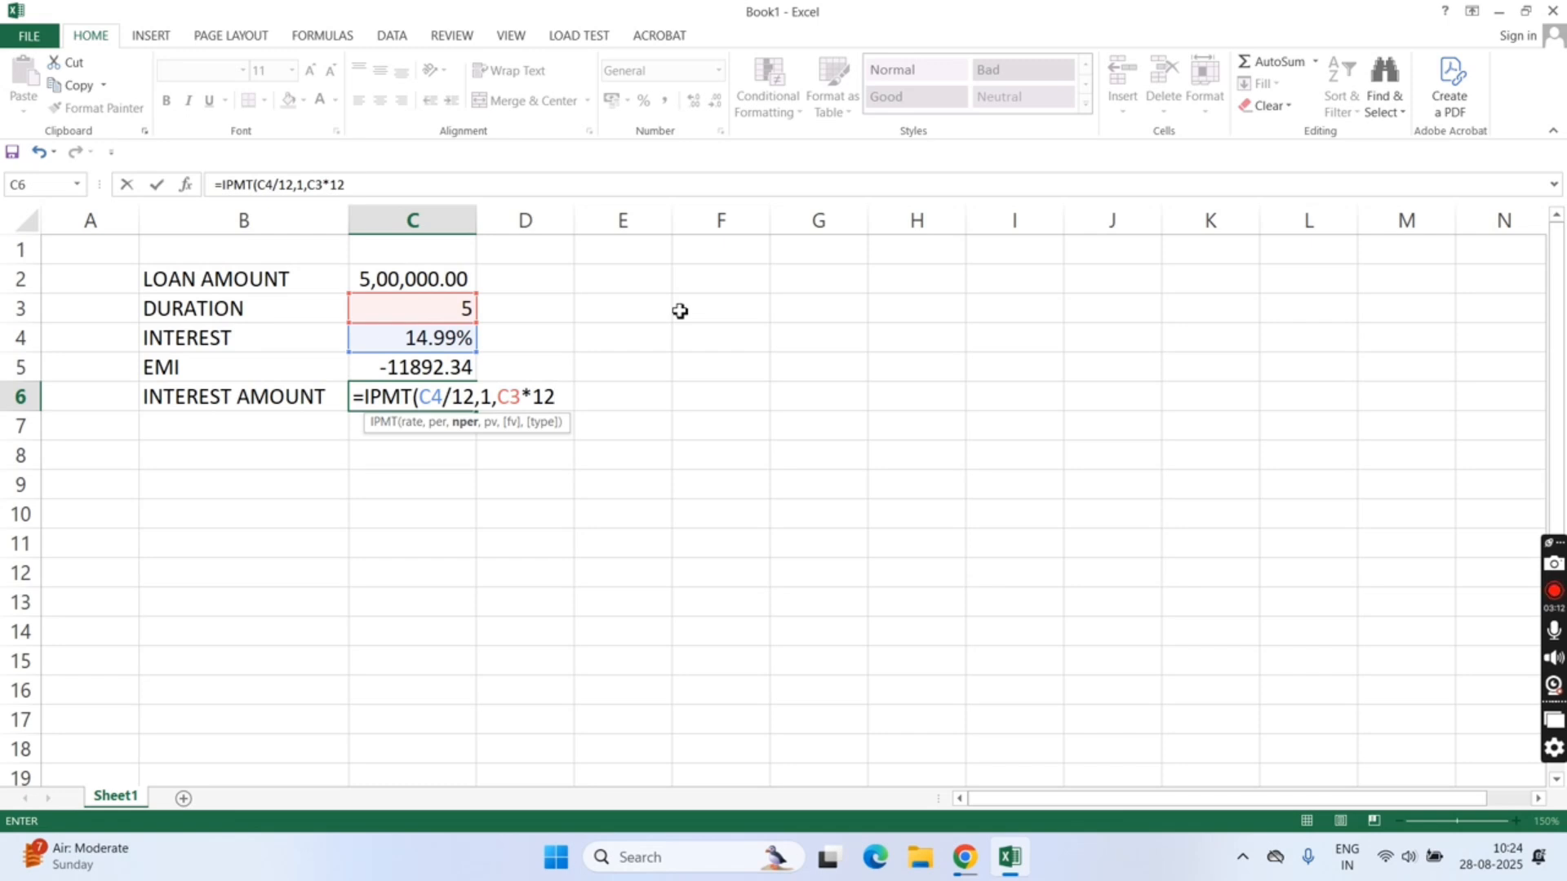
type(",")
left_click(420, 278)
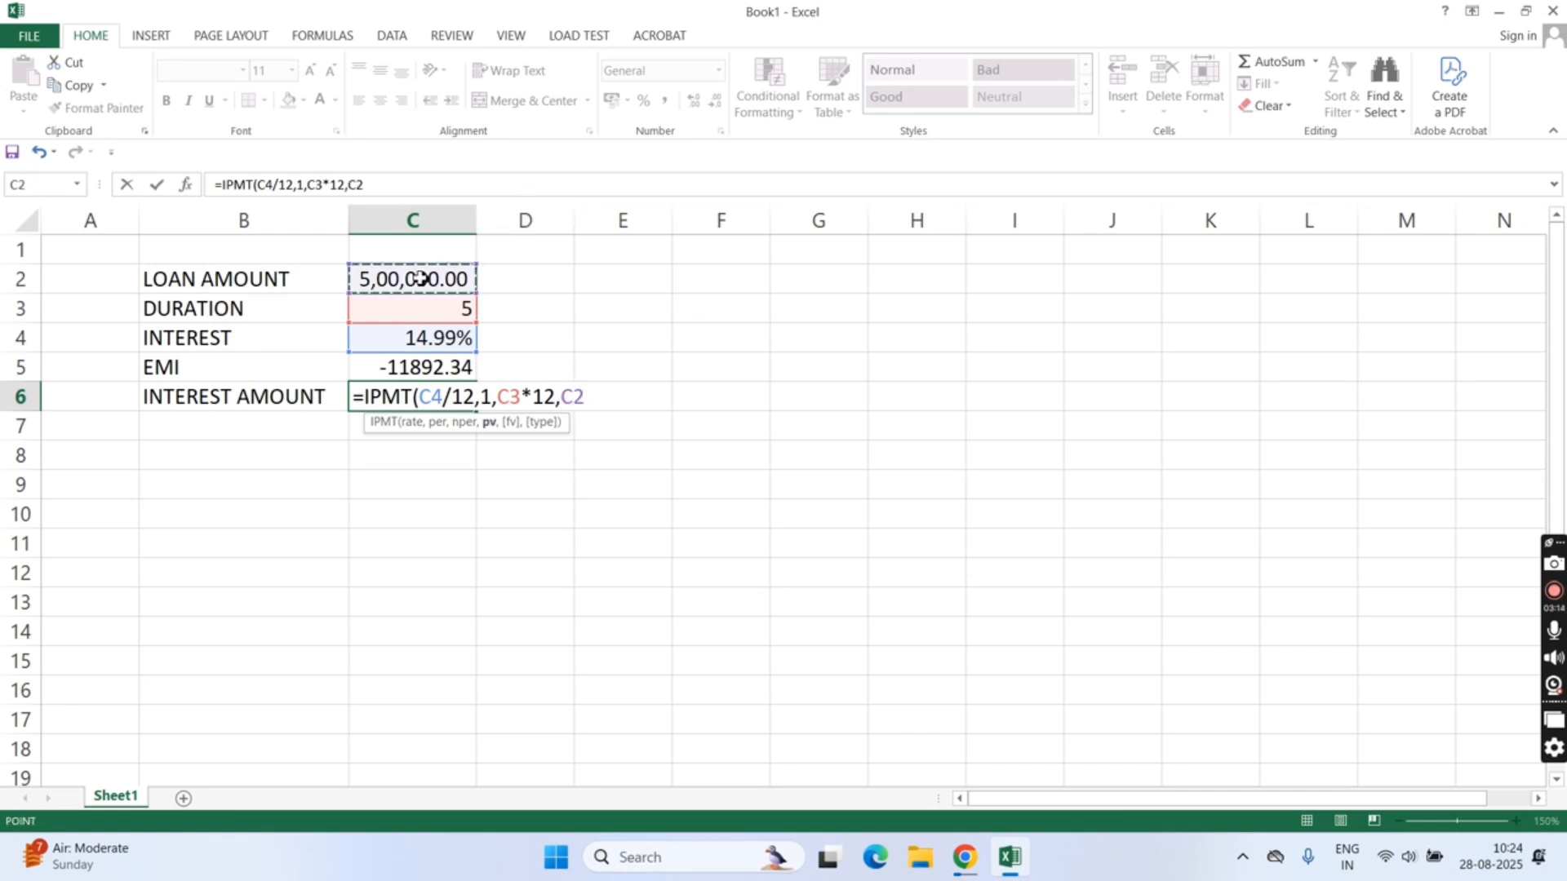
type(")")
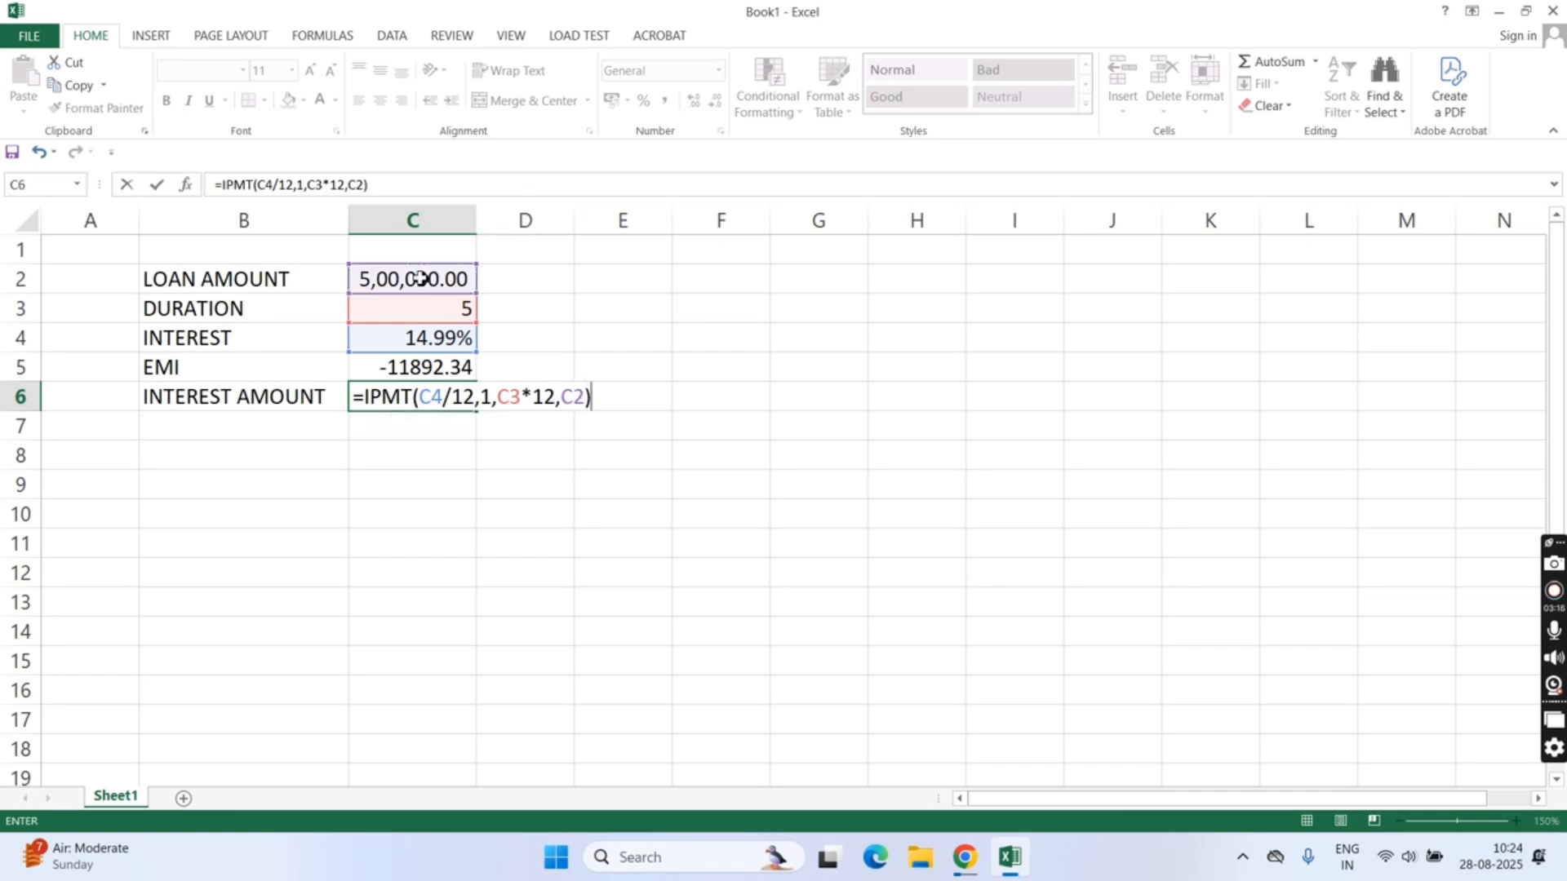
key("Return")
- Change the format of the interest amount in C6 to Number
key("Left")
left_click(416, 396)
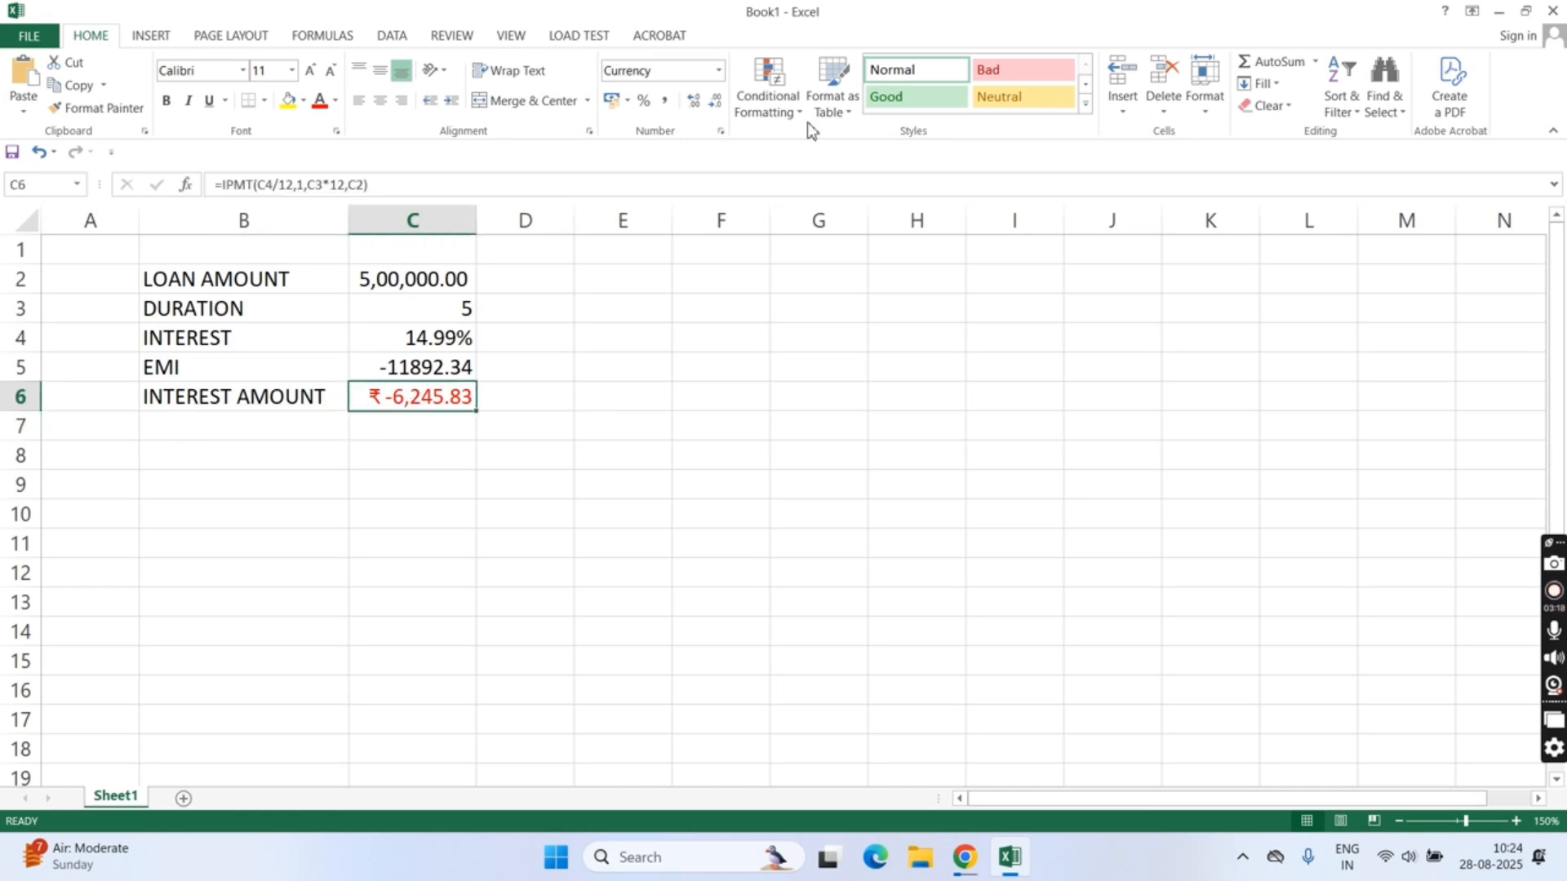
left_click(718, 70)
left_click(690, 161)
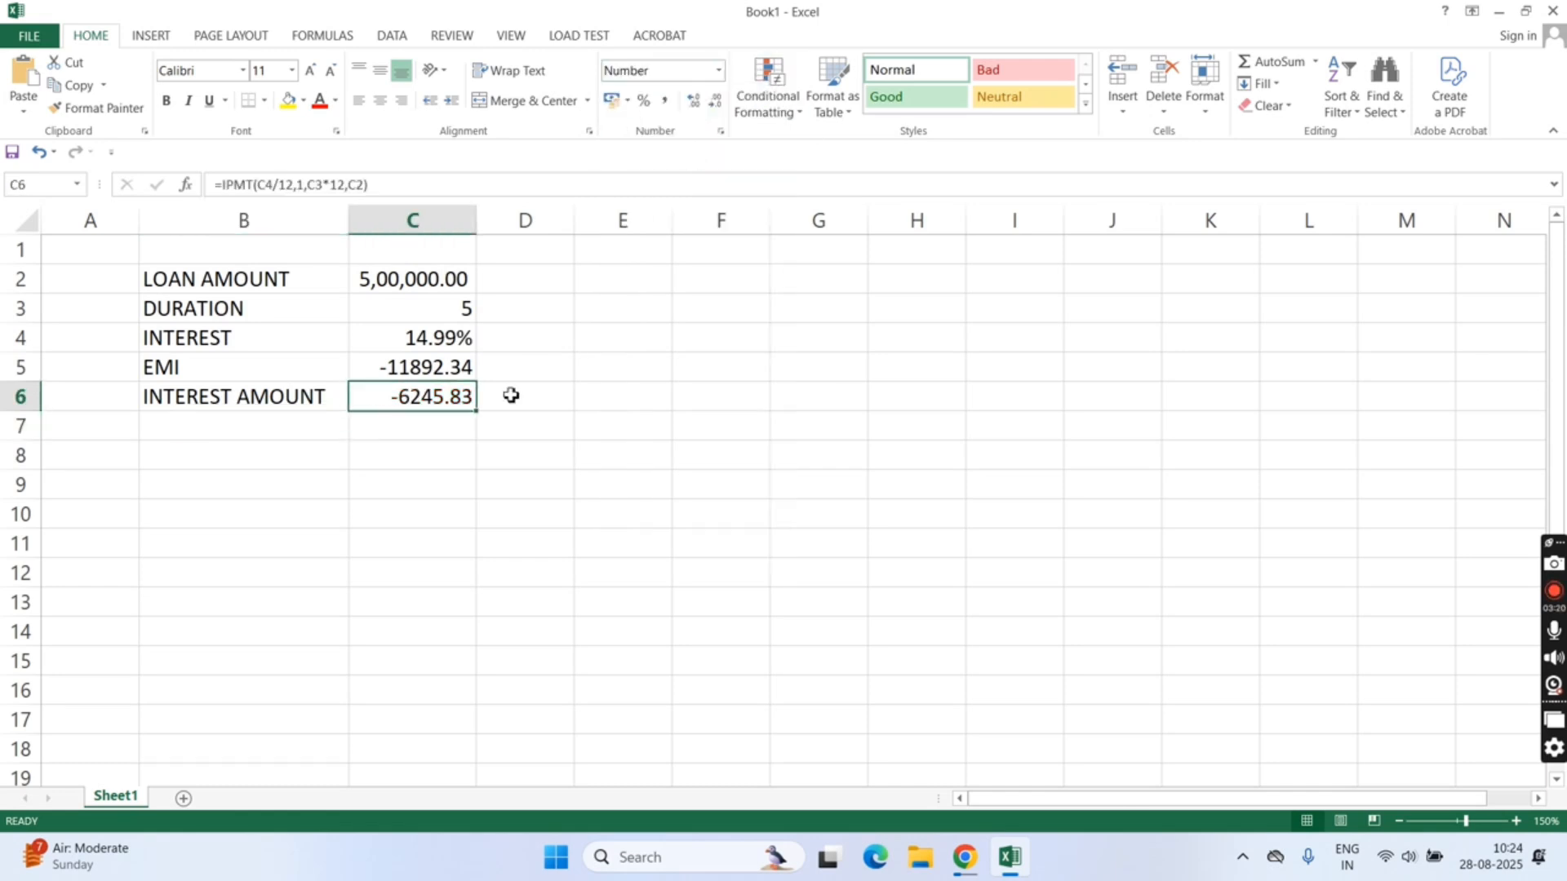
left_click(368, 372)
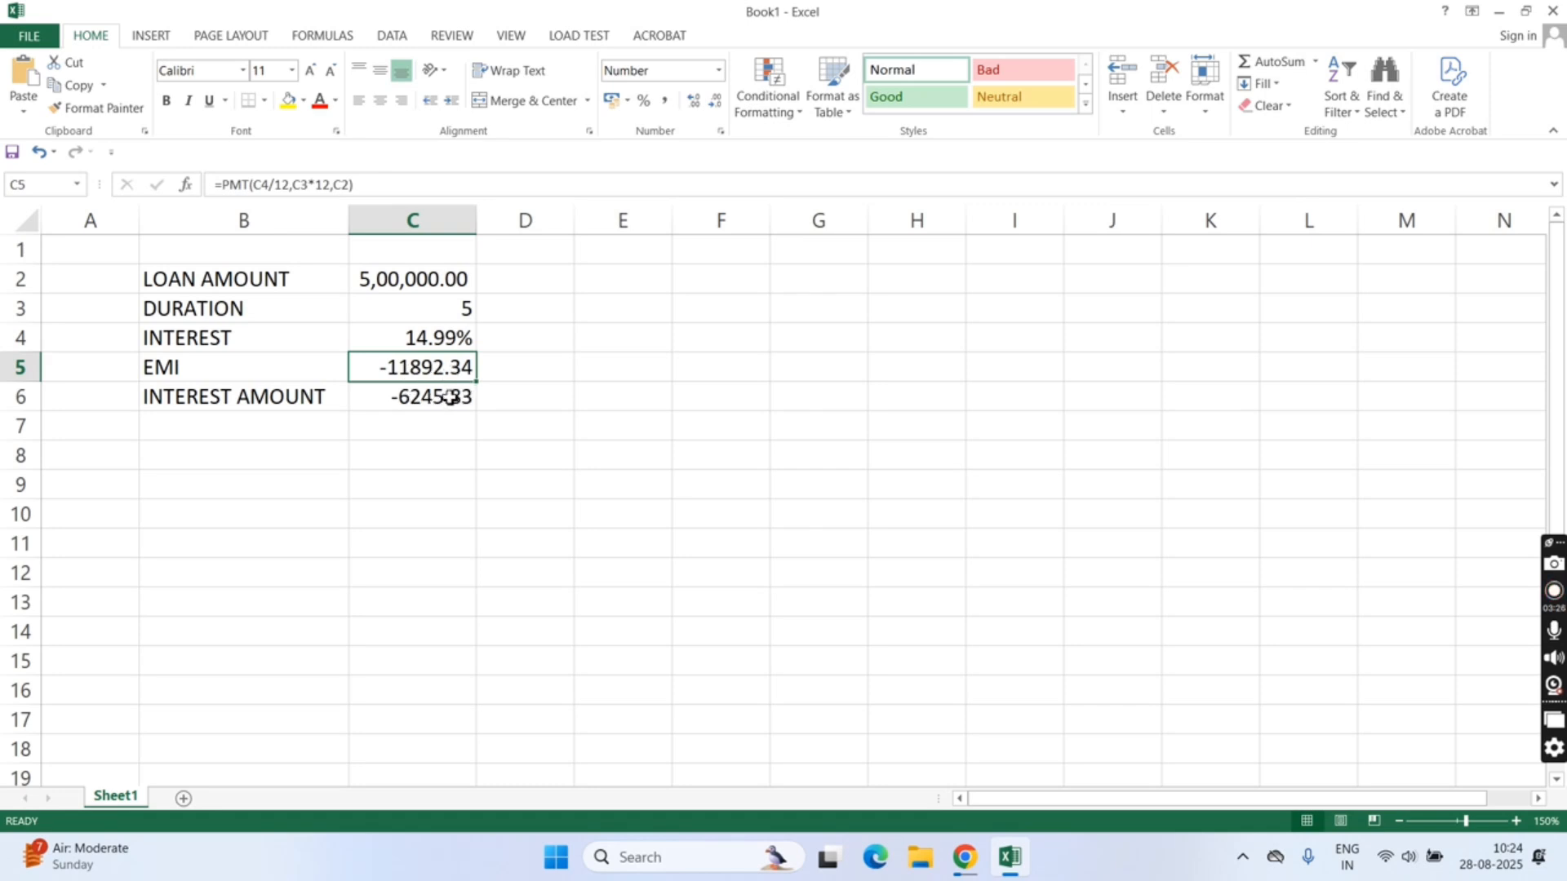
- Calculate the first month's principal portion in C7 with the formula =PPMT(C4/12,1,C3*12,C2)
left_click(251, 432)
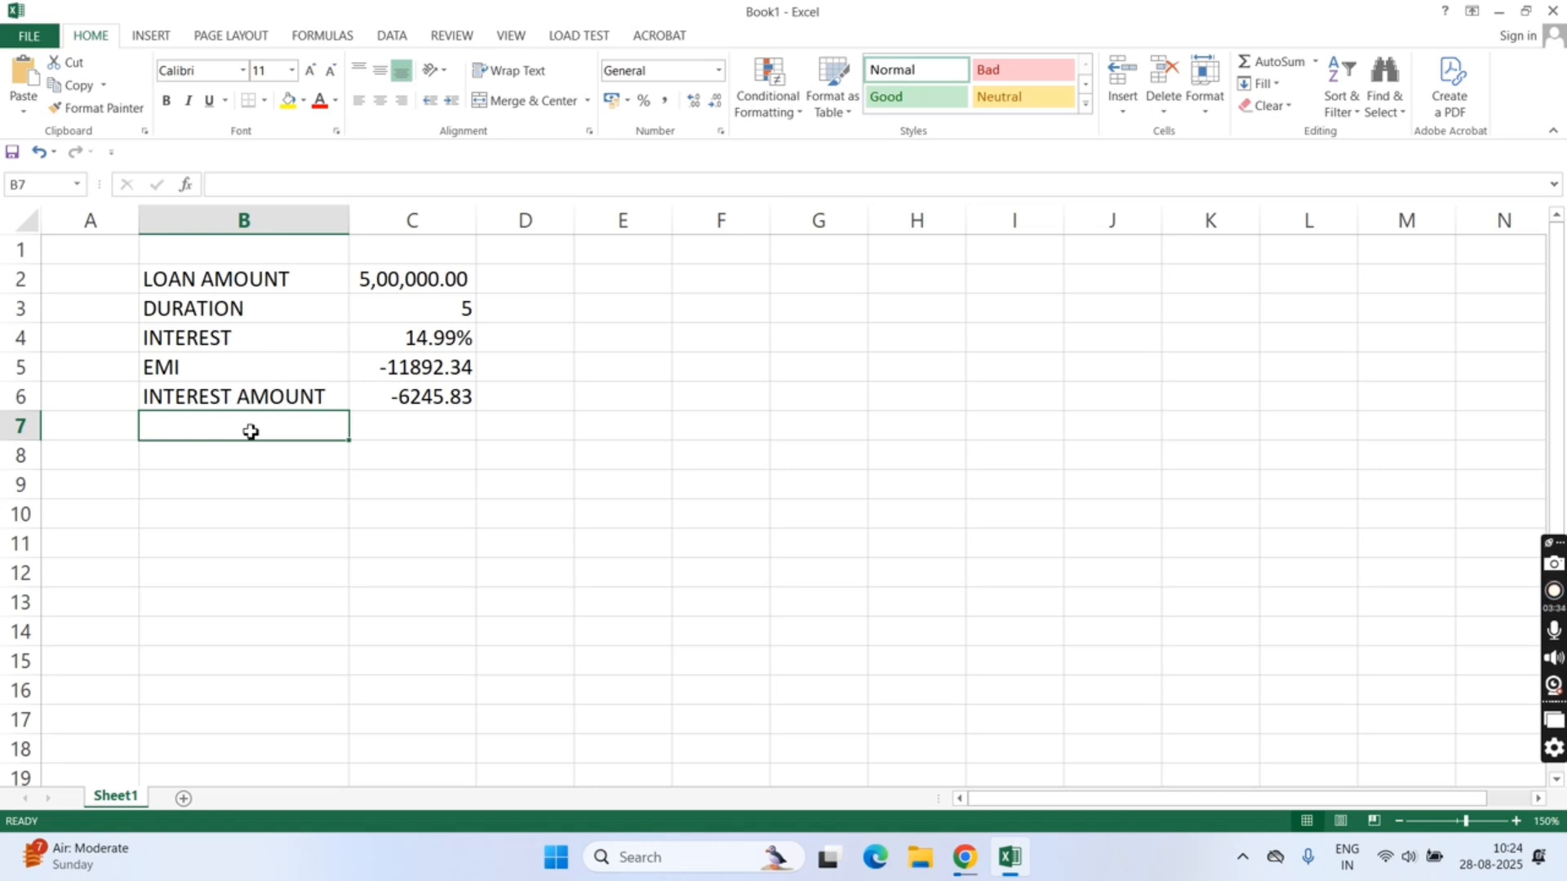
key("Right")
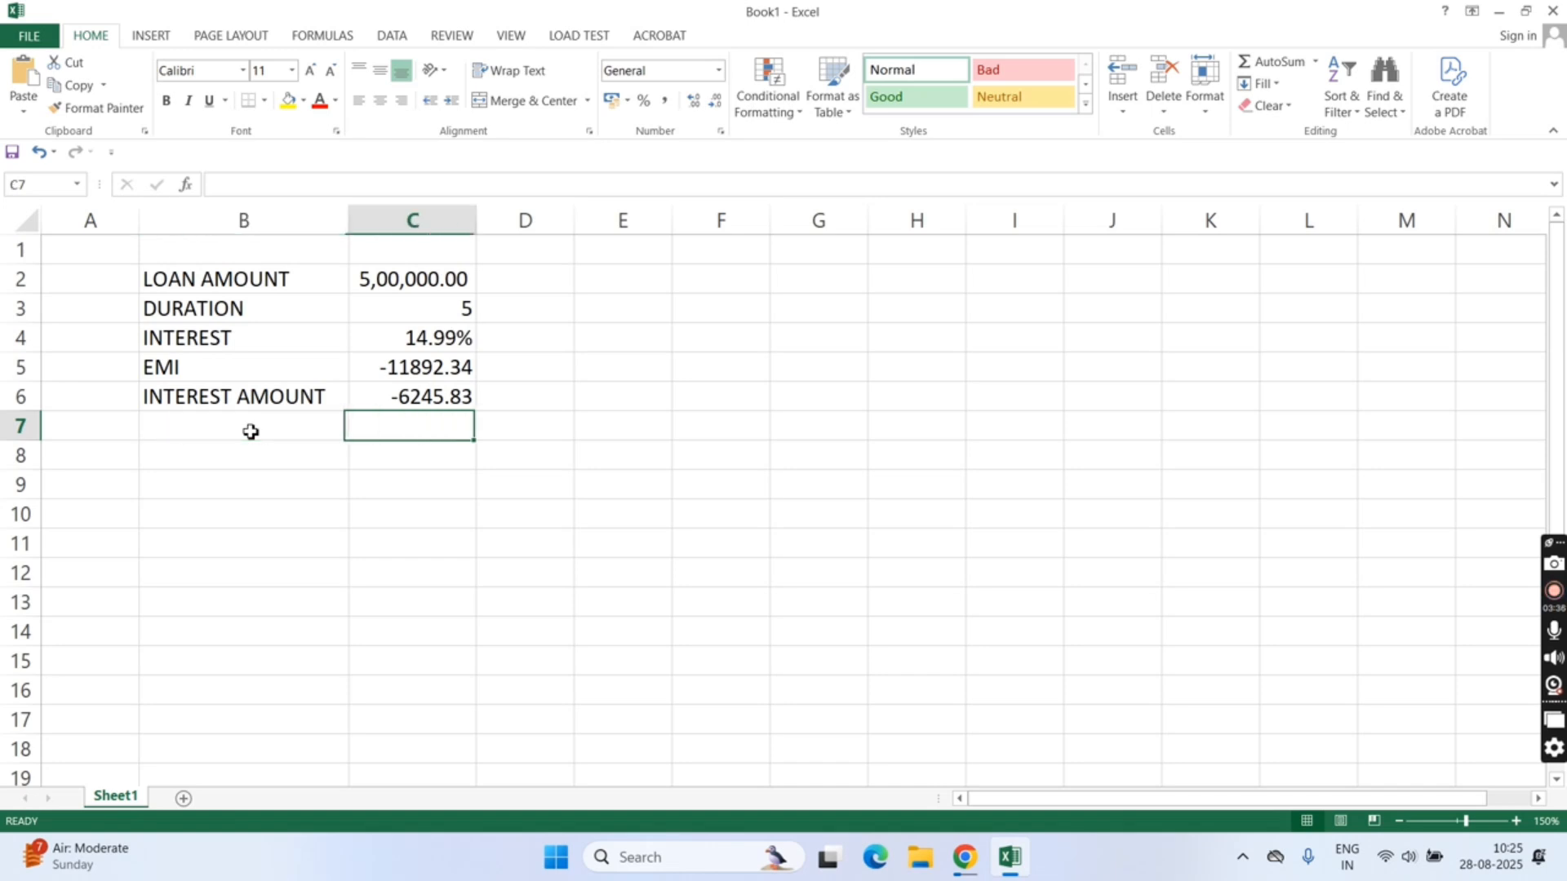
type("=PP")
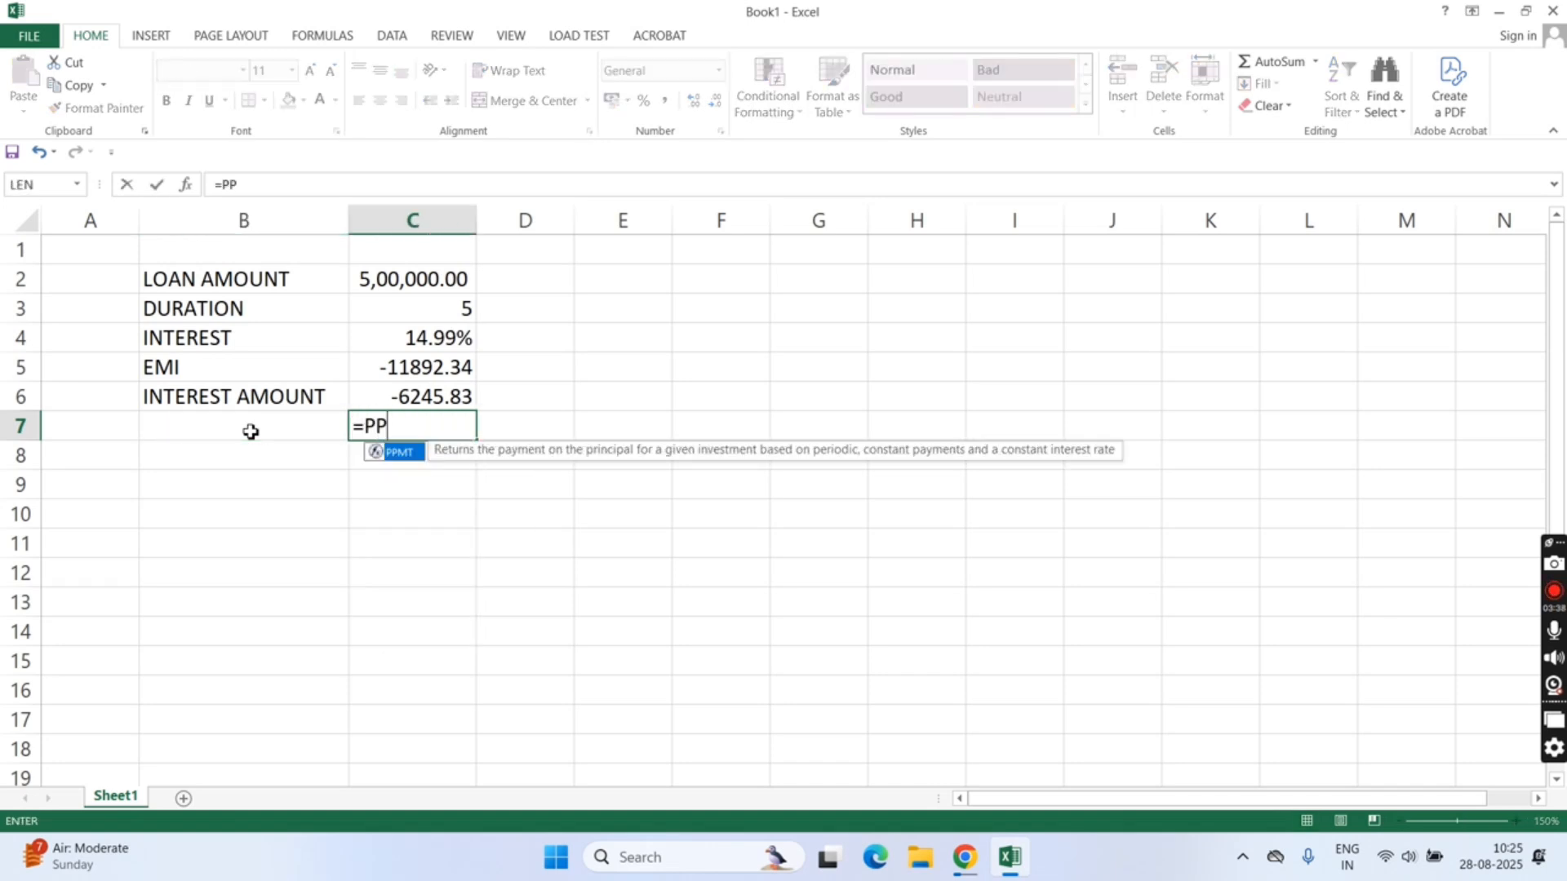
type("MT(")
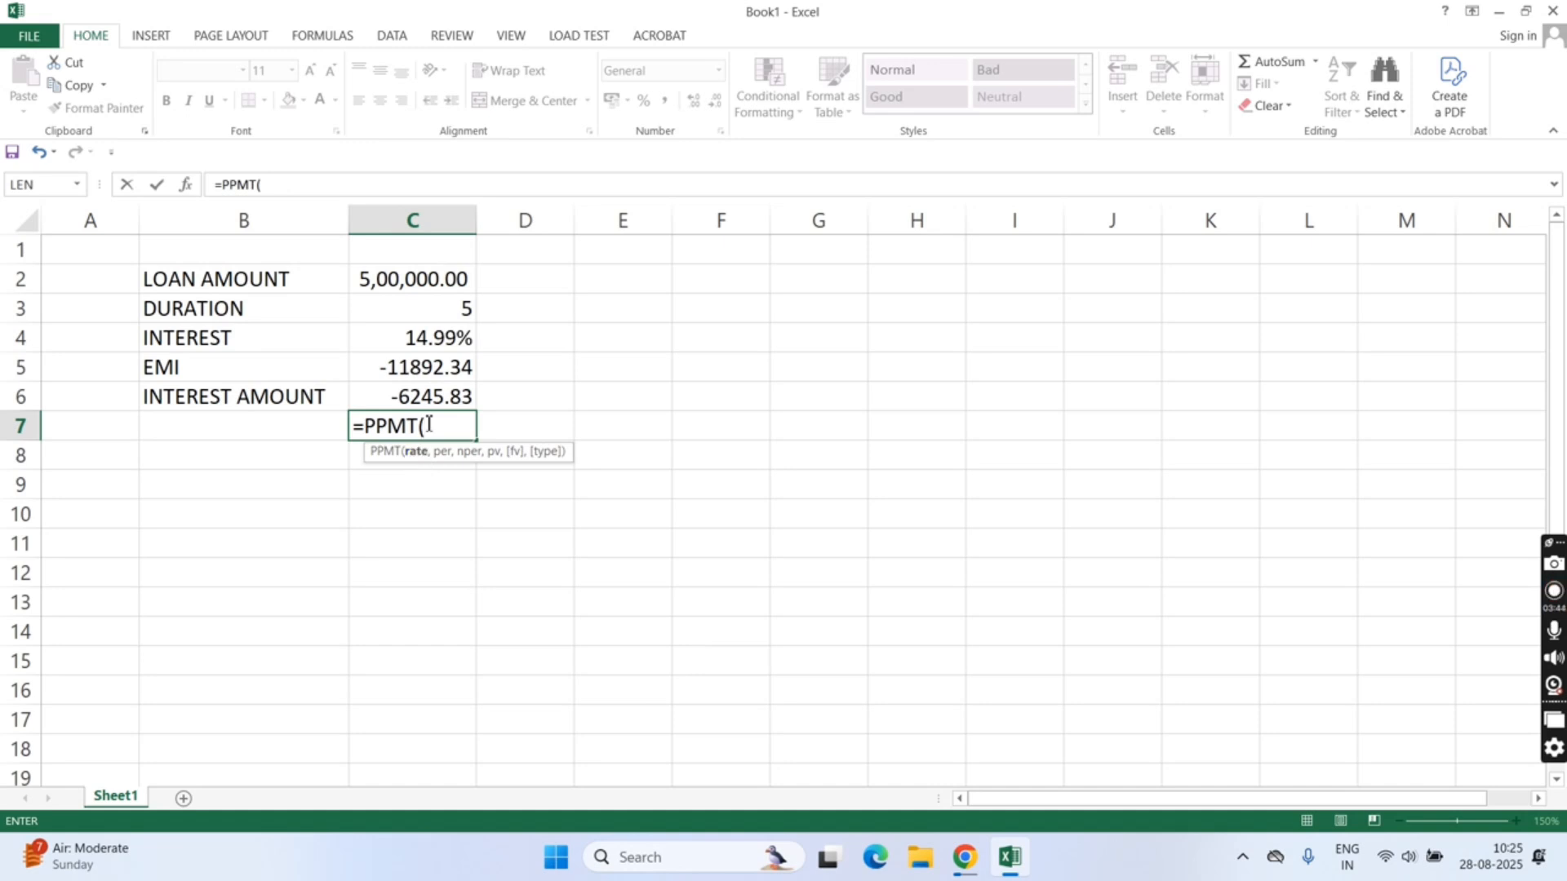
left_click(417, 339)
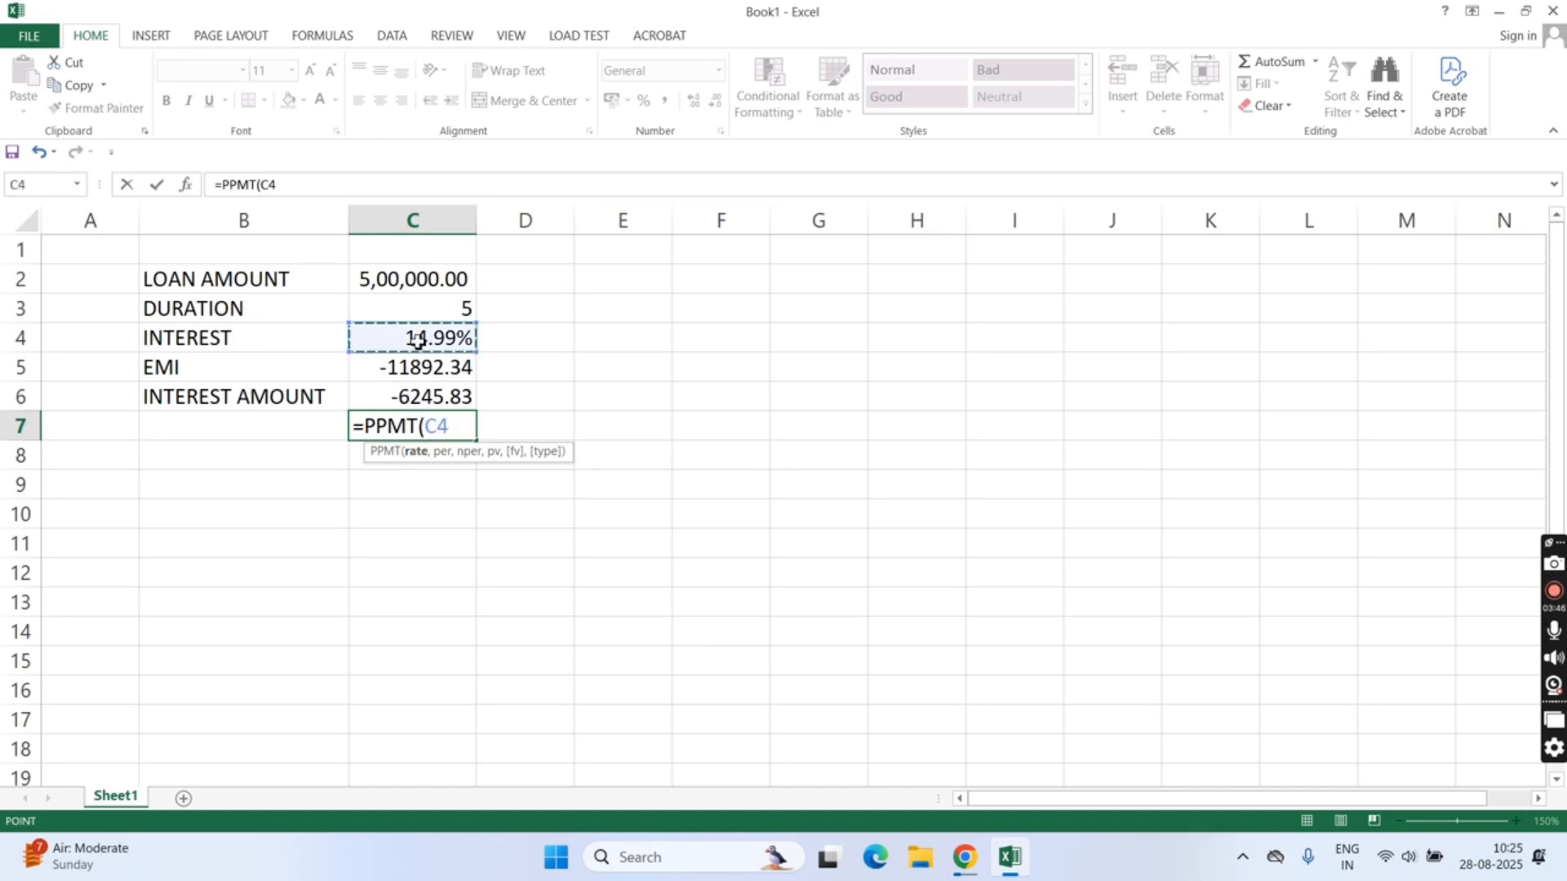
type("/12,")
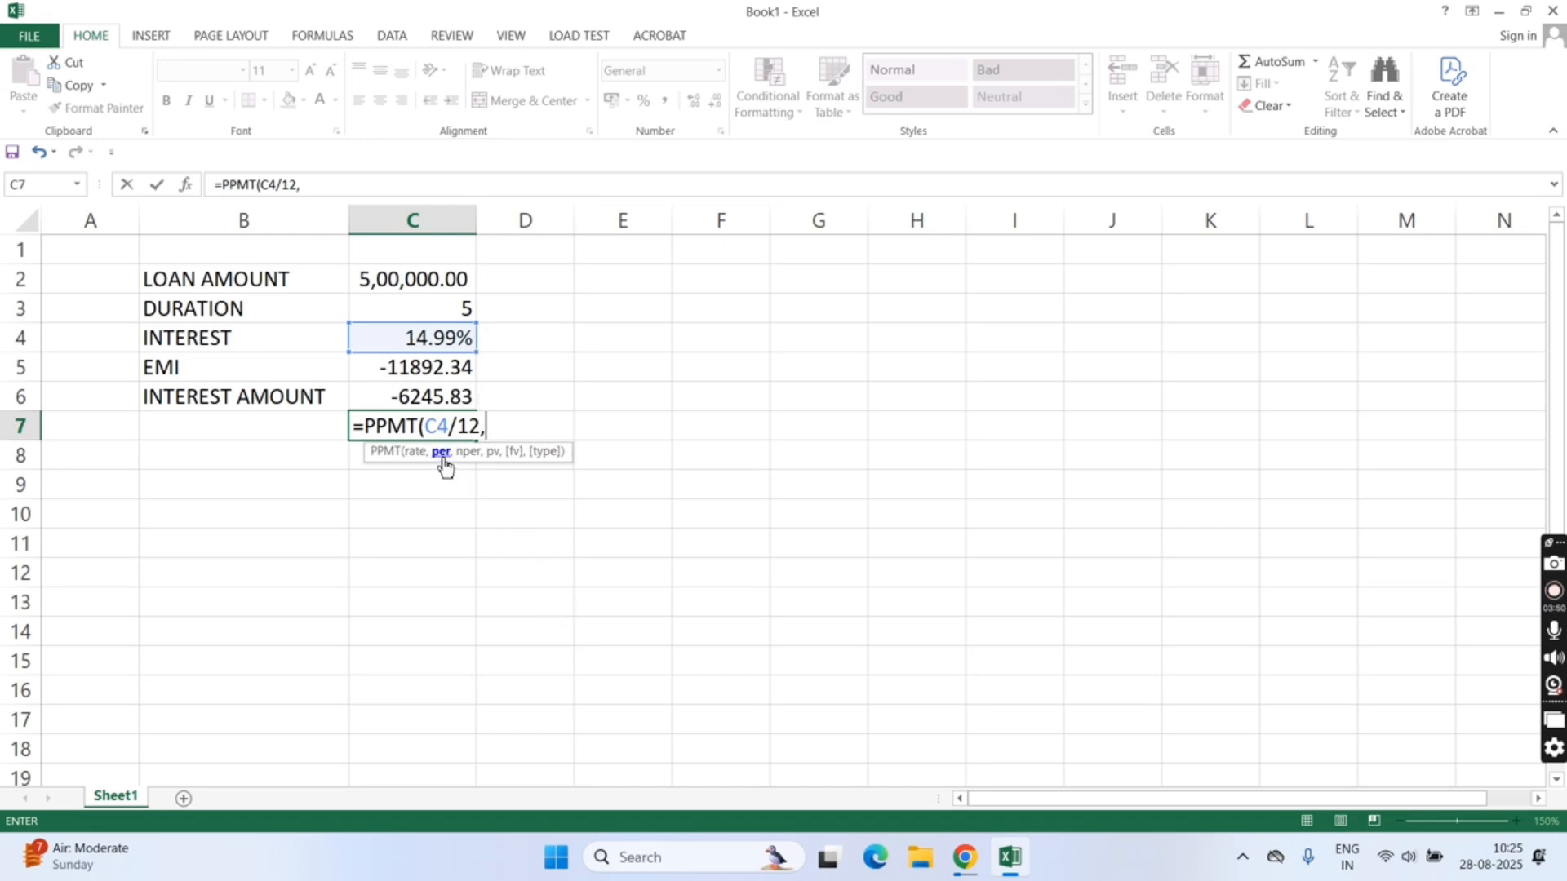
type("1,")
left_click(435, 310)
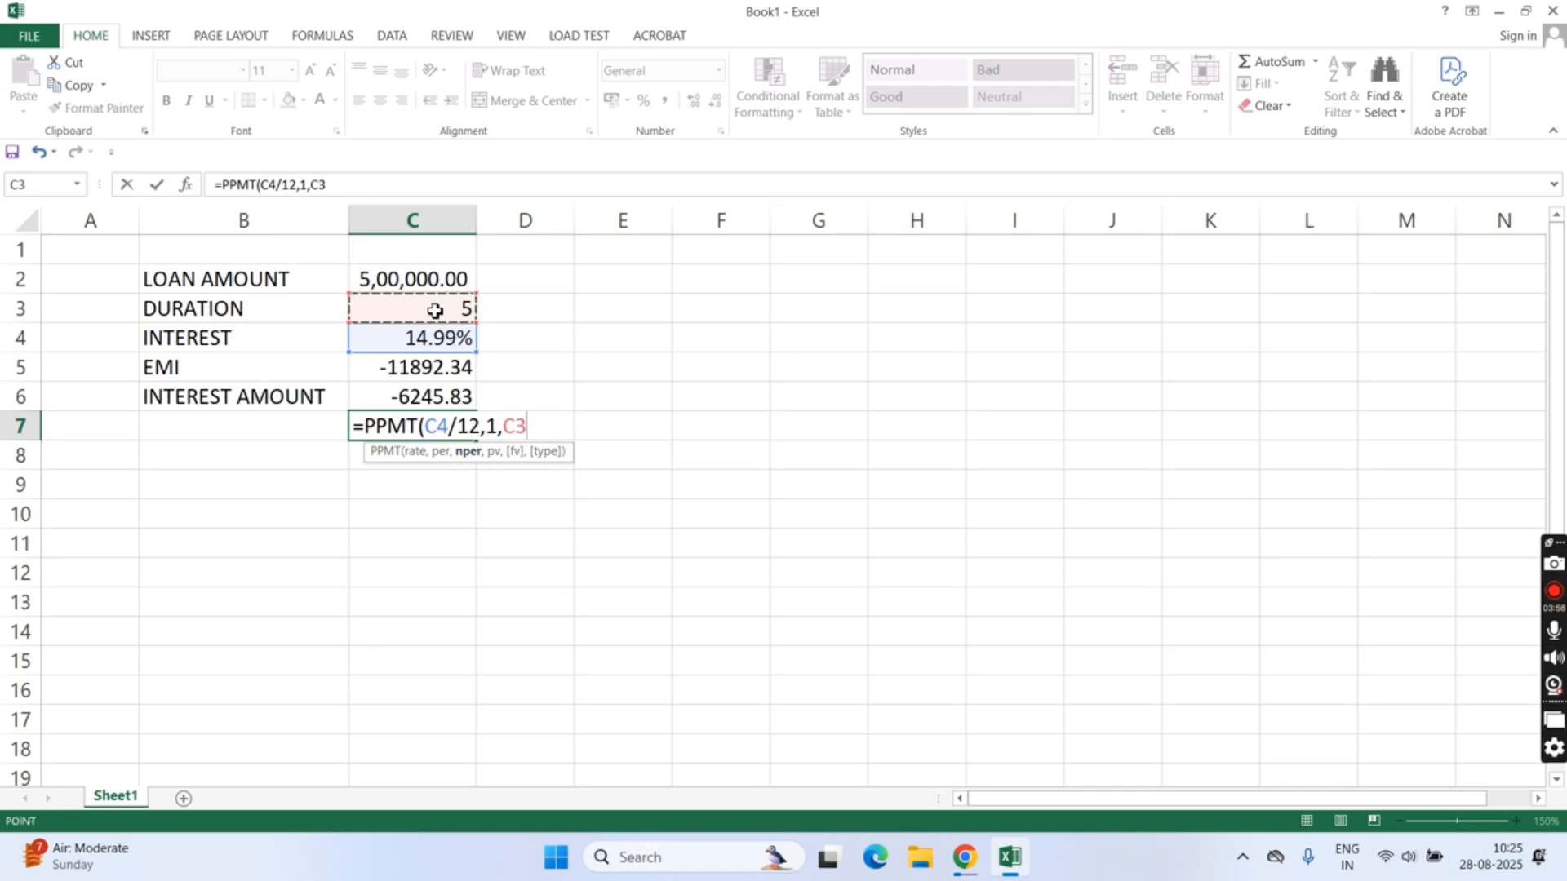
type("*12,")
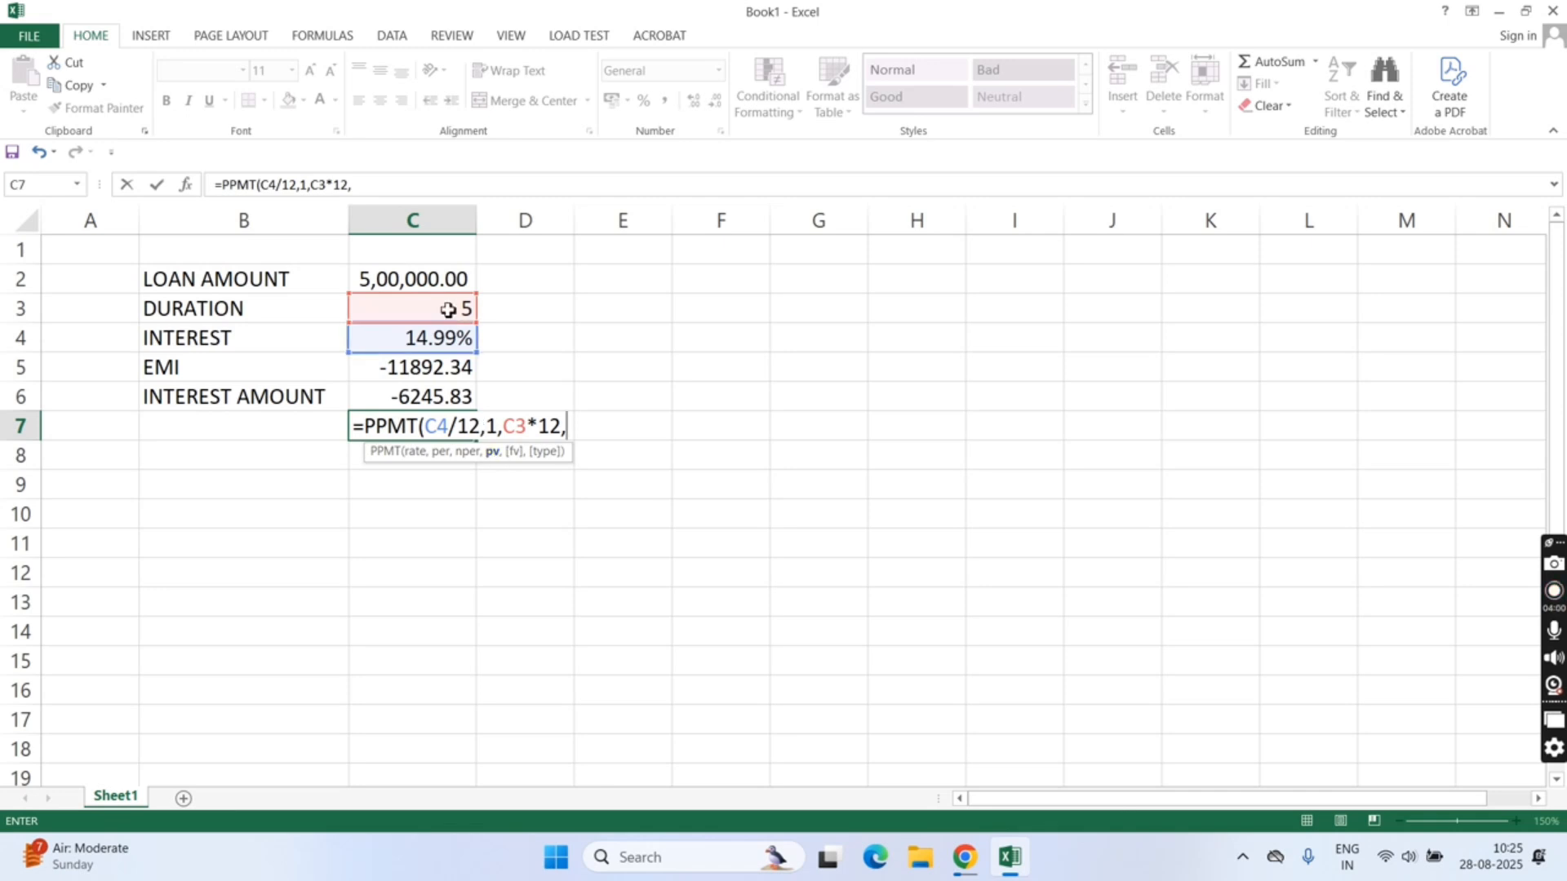
left_click(457, 280)
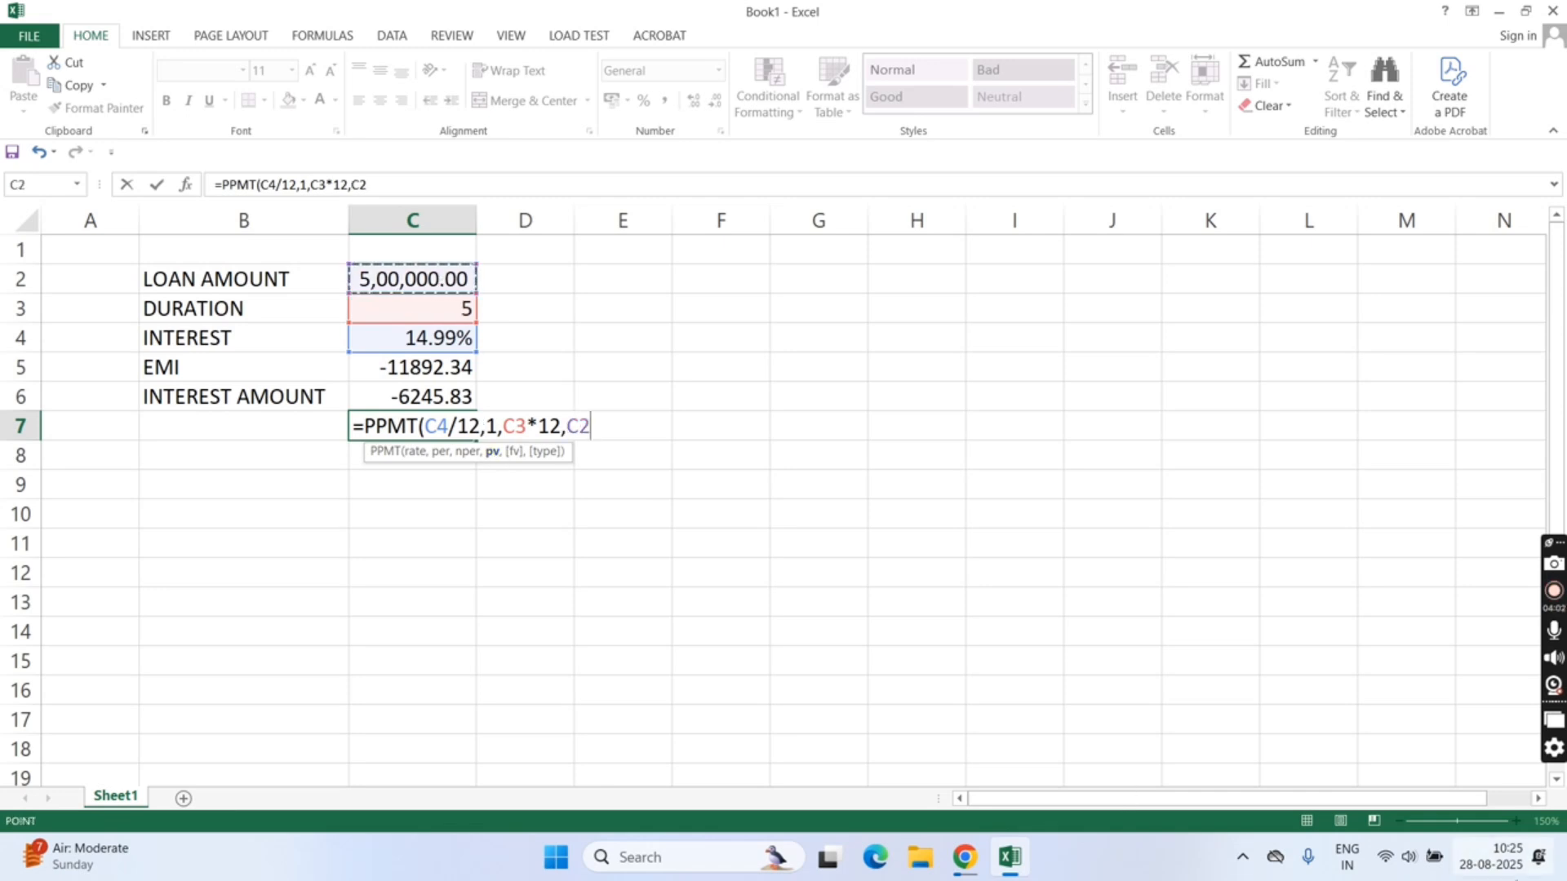
type(")")
key("Return")
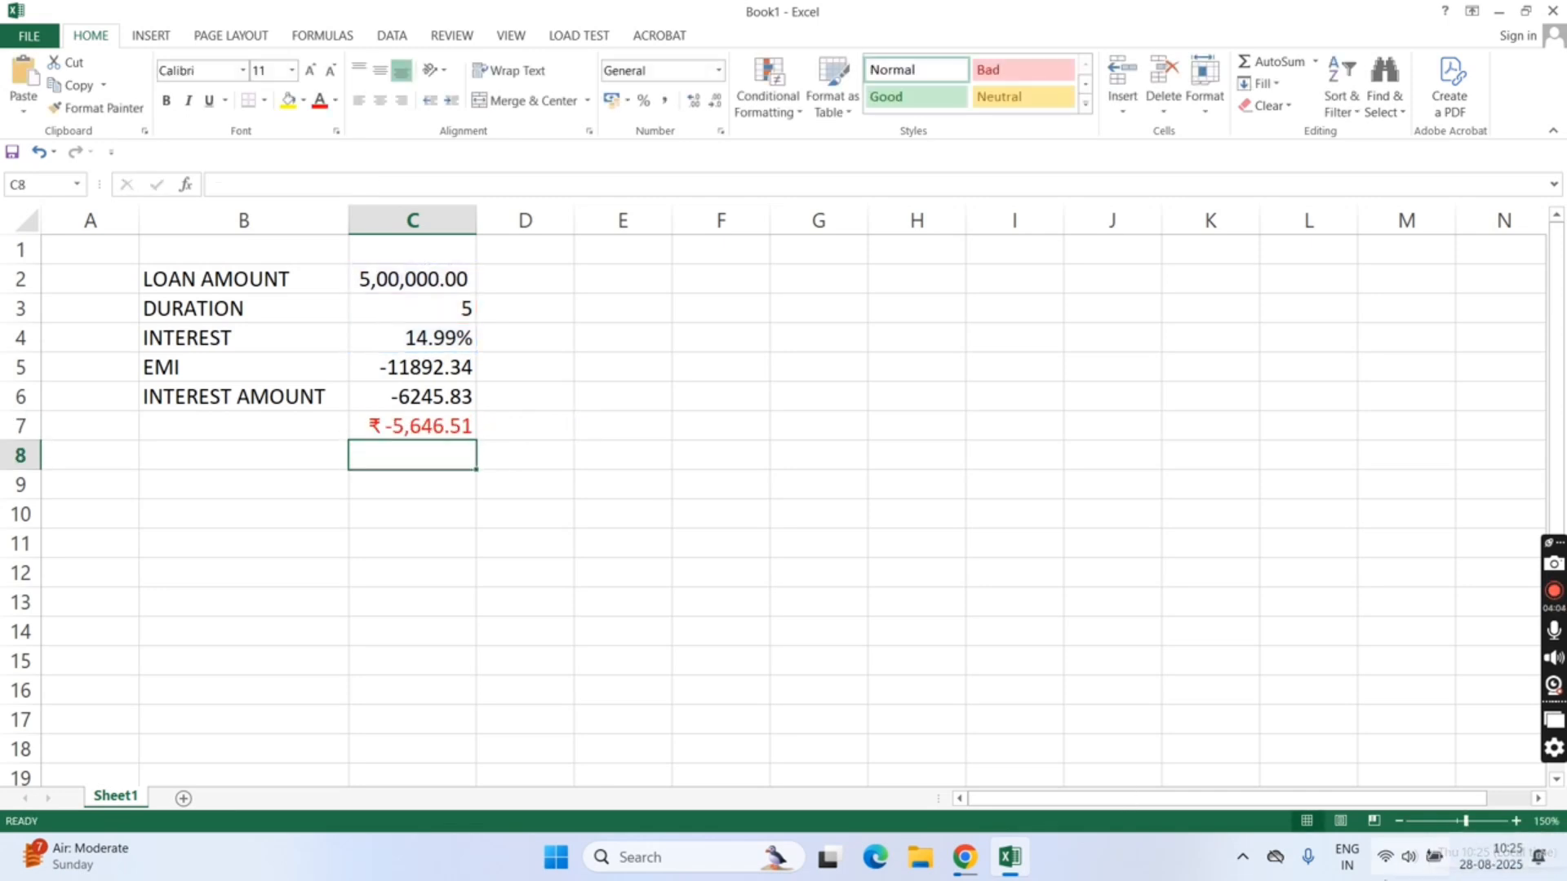
- Change the format of the principal result in C7 to Number and select C6:C7 to check their sum
left_click(457, 420)
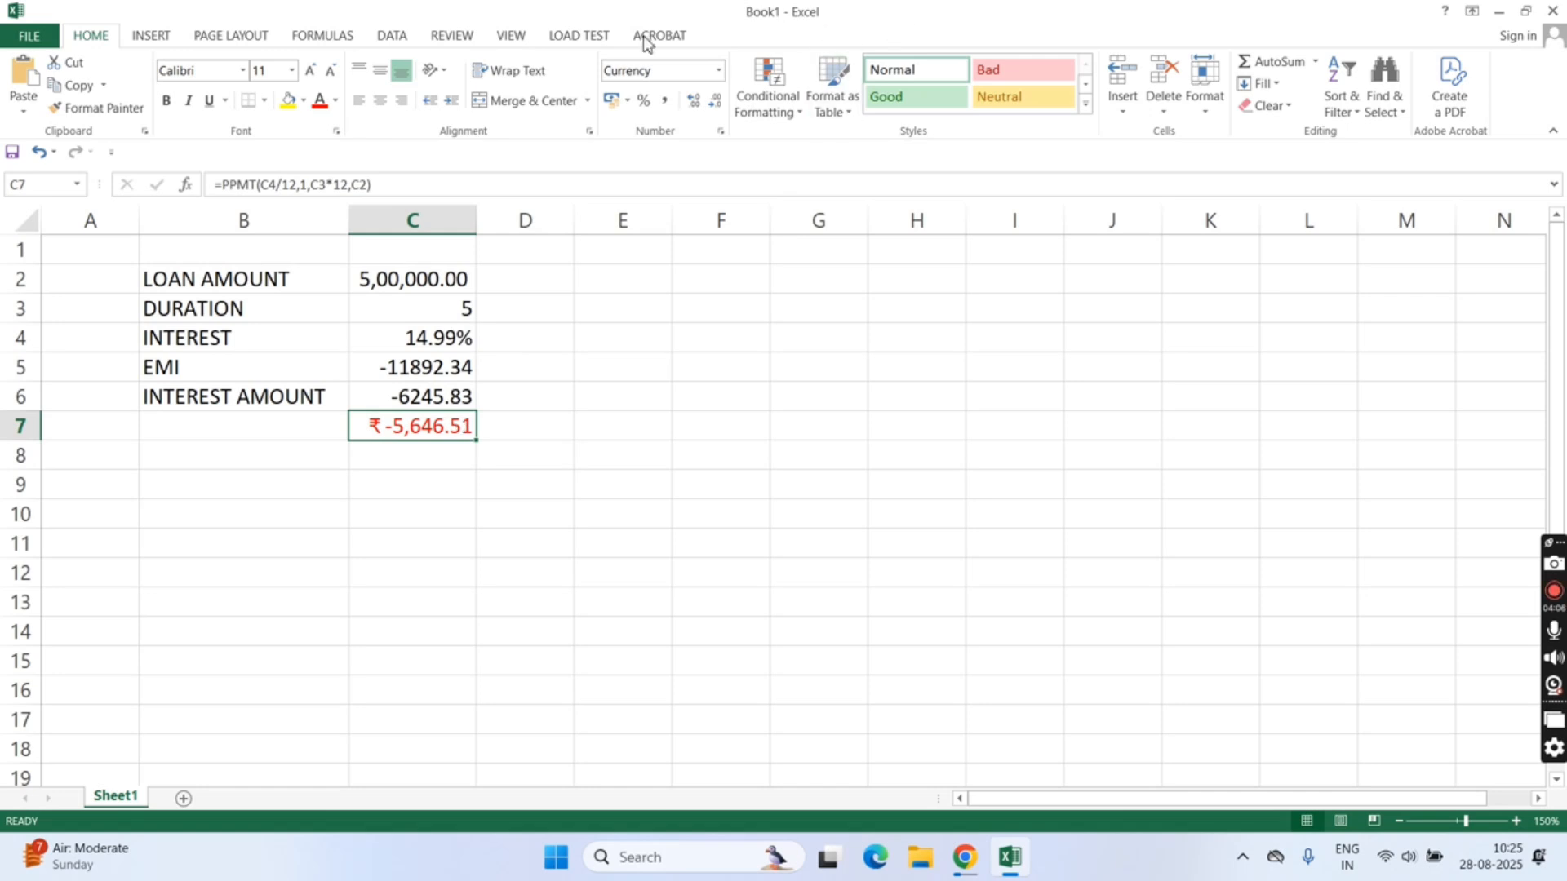
left_click(718, 70)
left_click(739, 157)
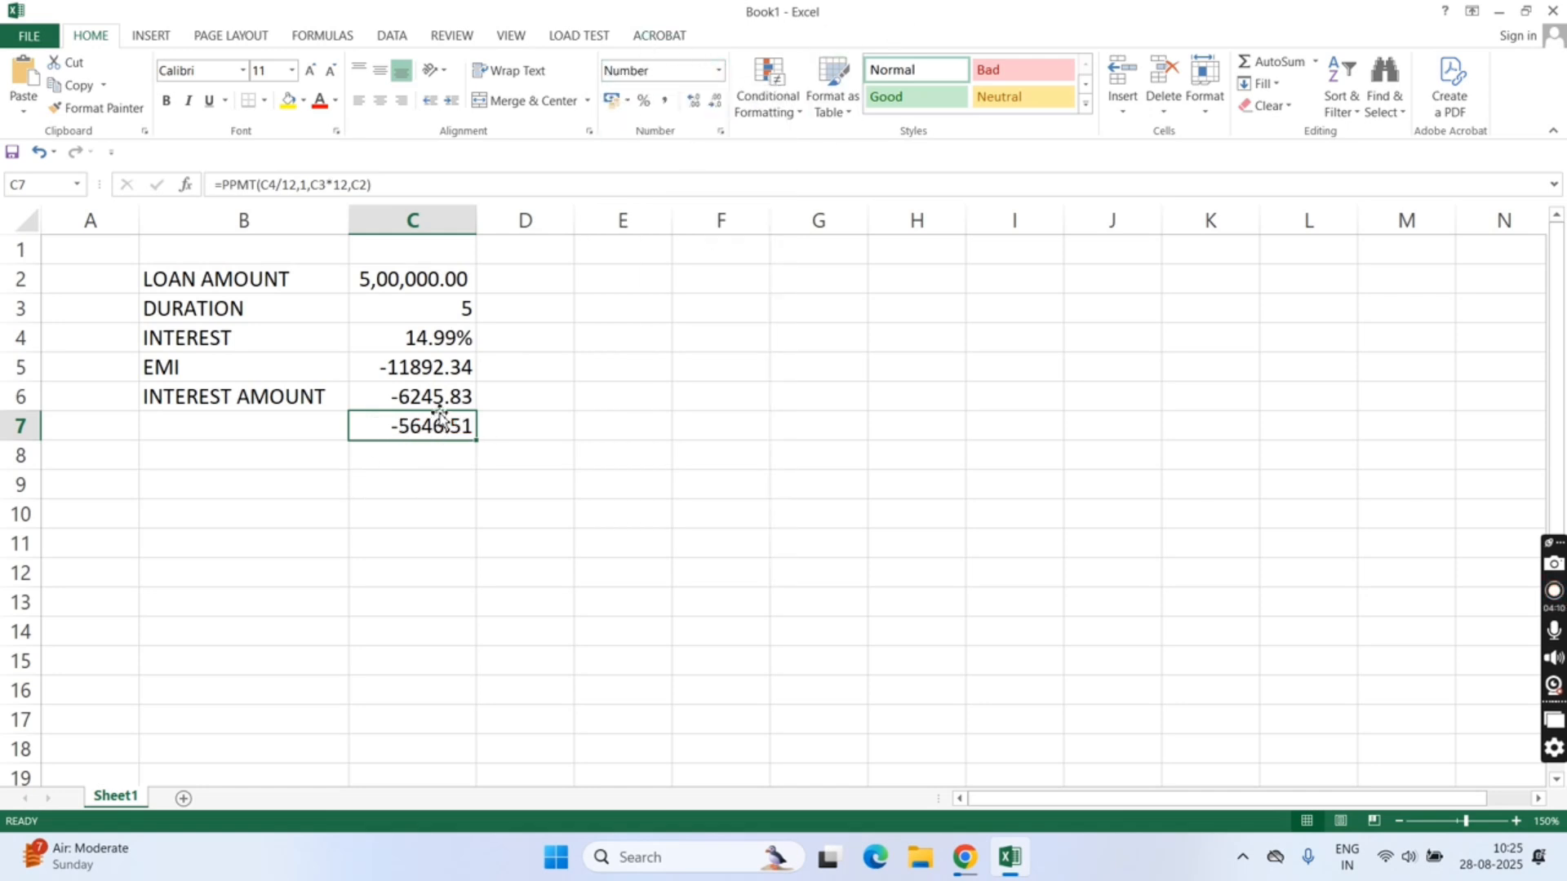
left_click_drag(438, 397, 443, 422)
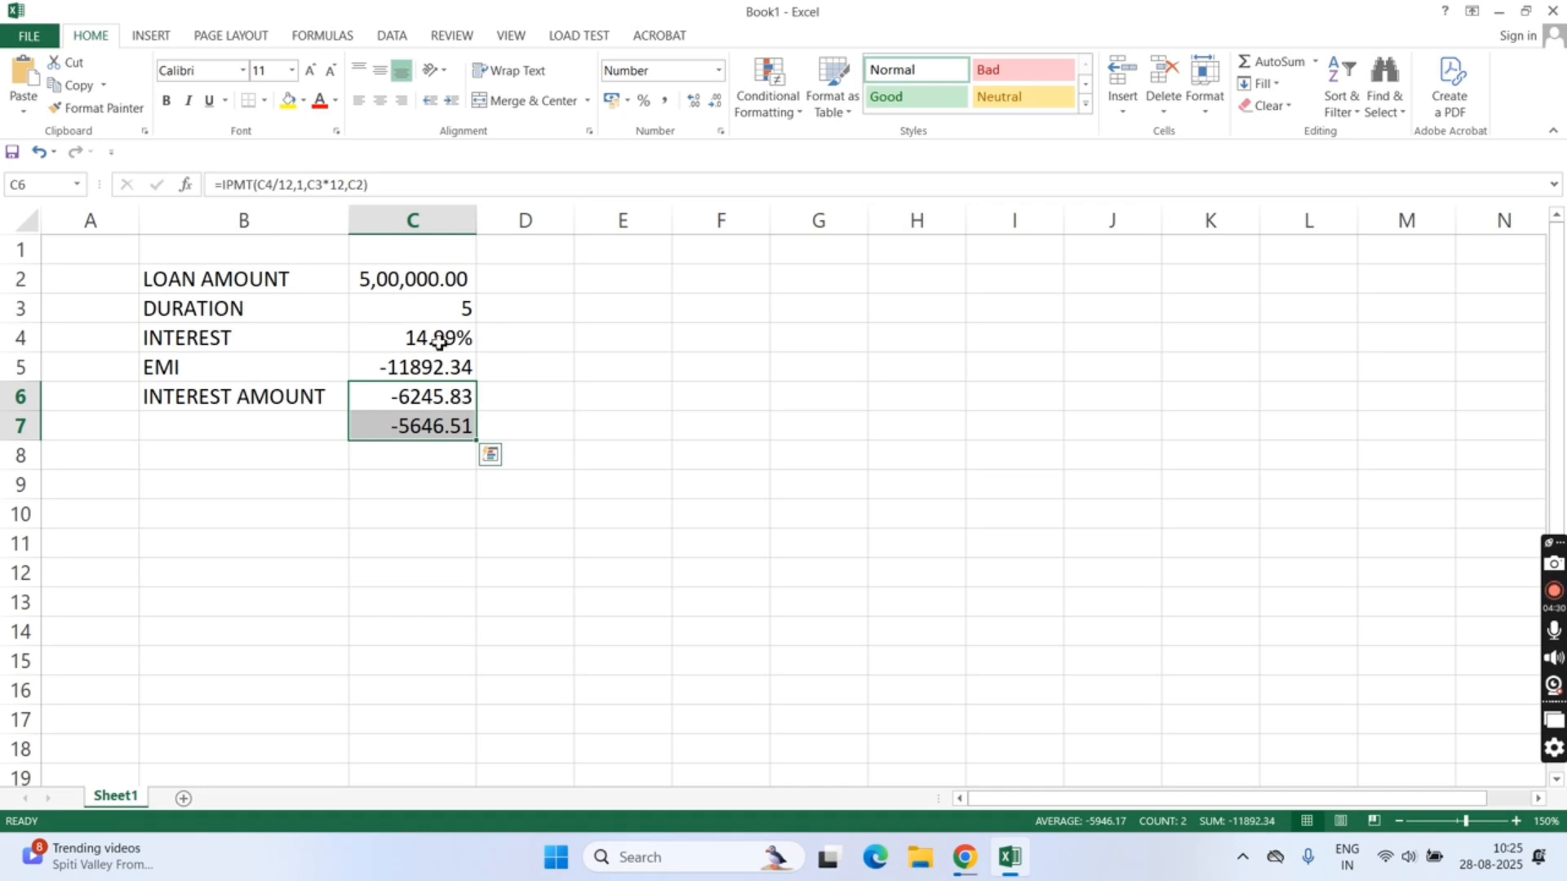
- Set the loan duration in C3 to 8 and check the recalculated principal and EMI cells
left_click(490, 371)
left_click(459, 319)
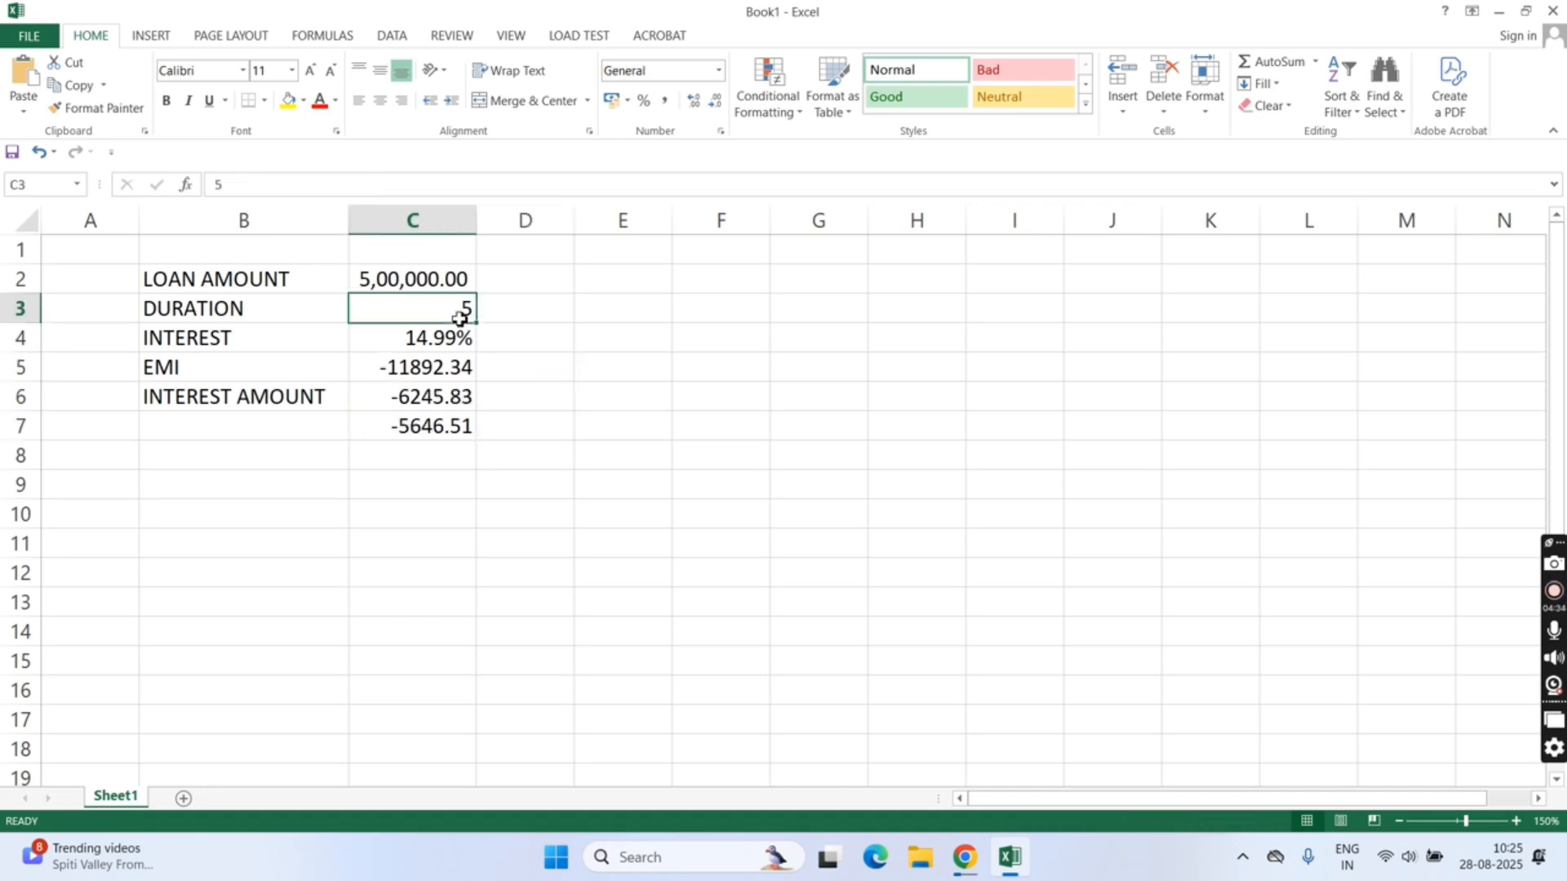
type("8")
key("Return")
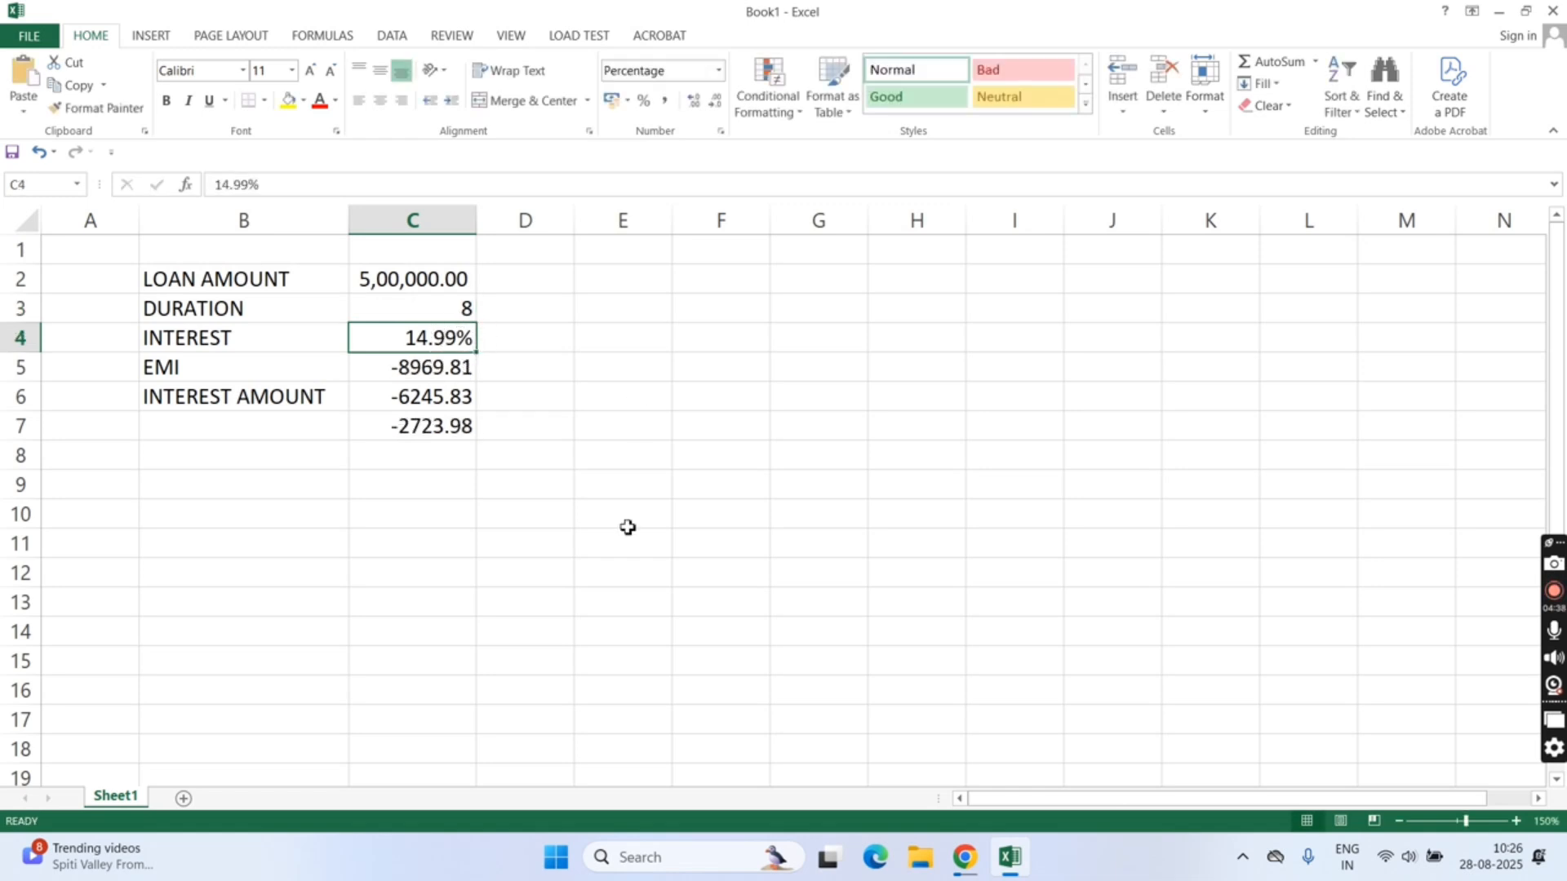
left_click(397, 431)
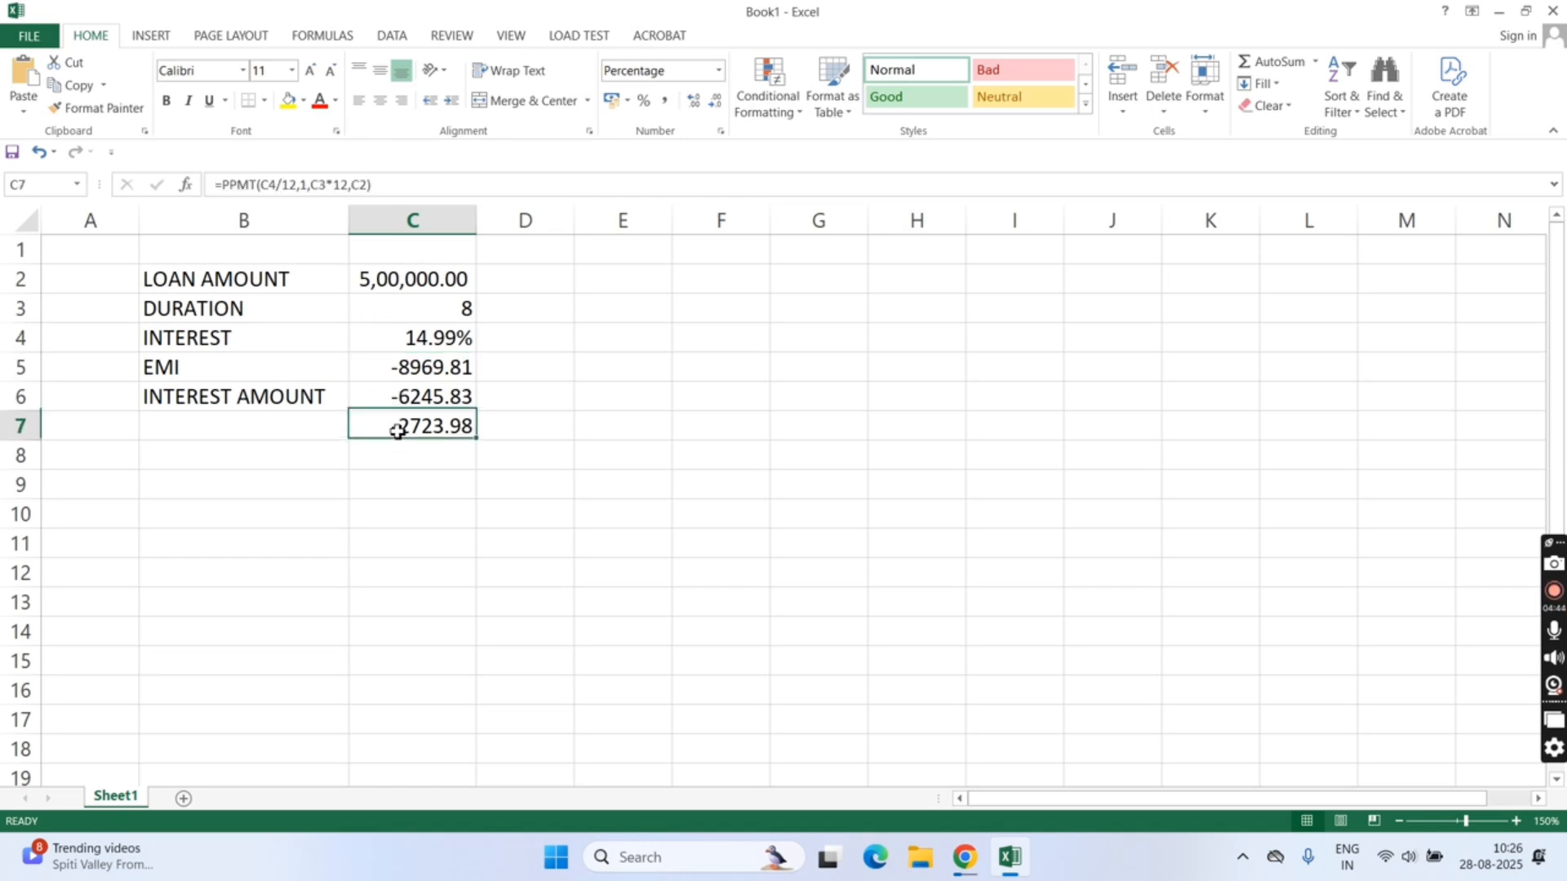
left_click(395, 369)
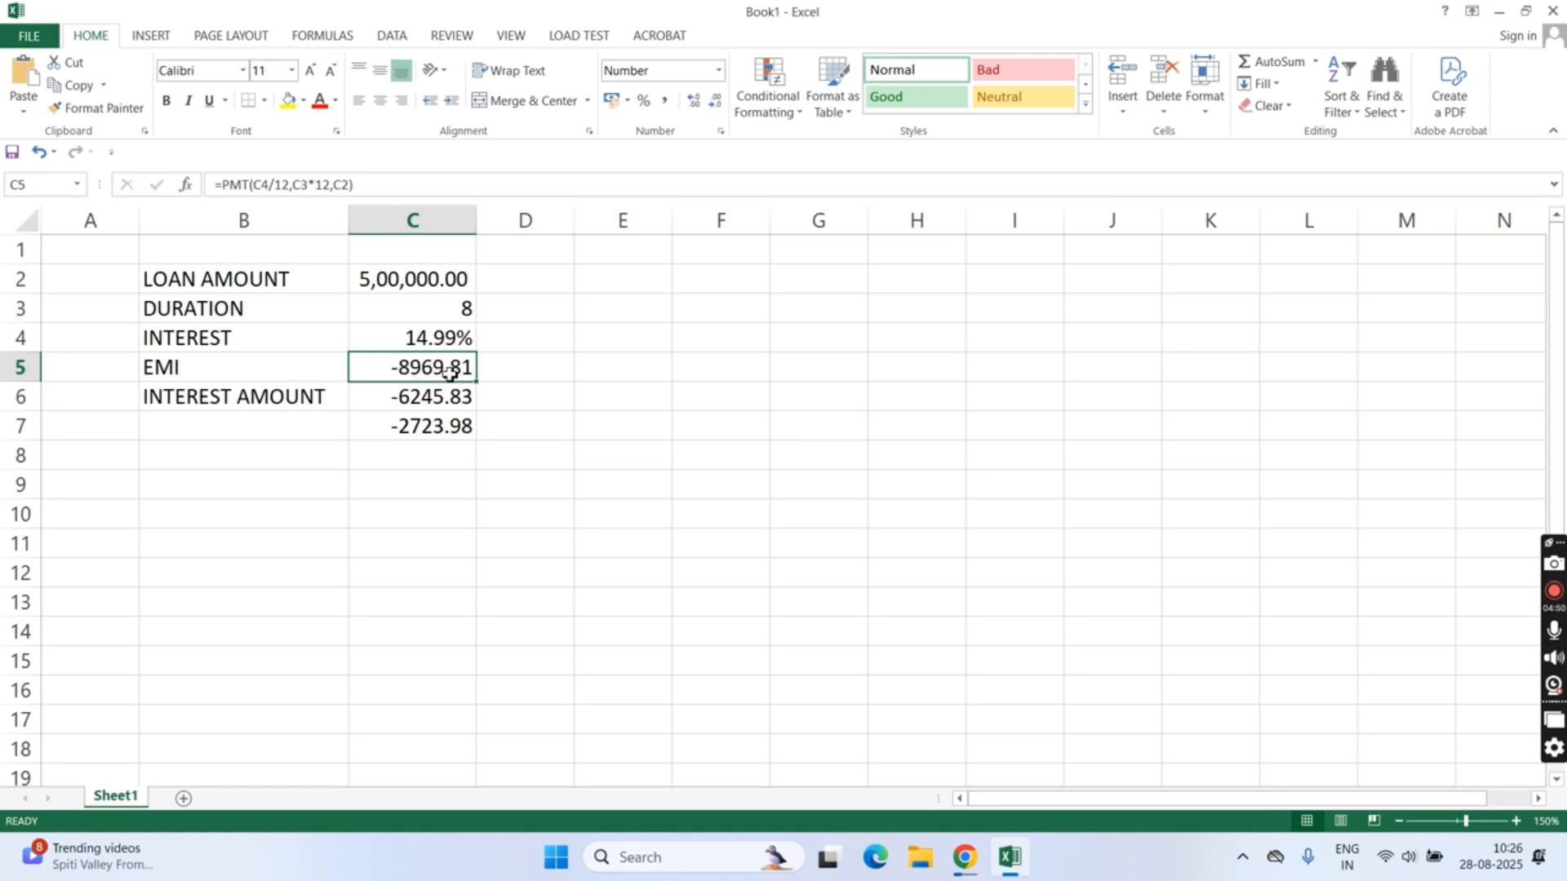
- Label the results with their functions: PMT in D5, IPMT in D6 and PPMT in D7
left_click(386, 401)
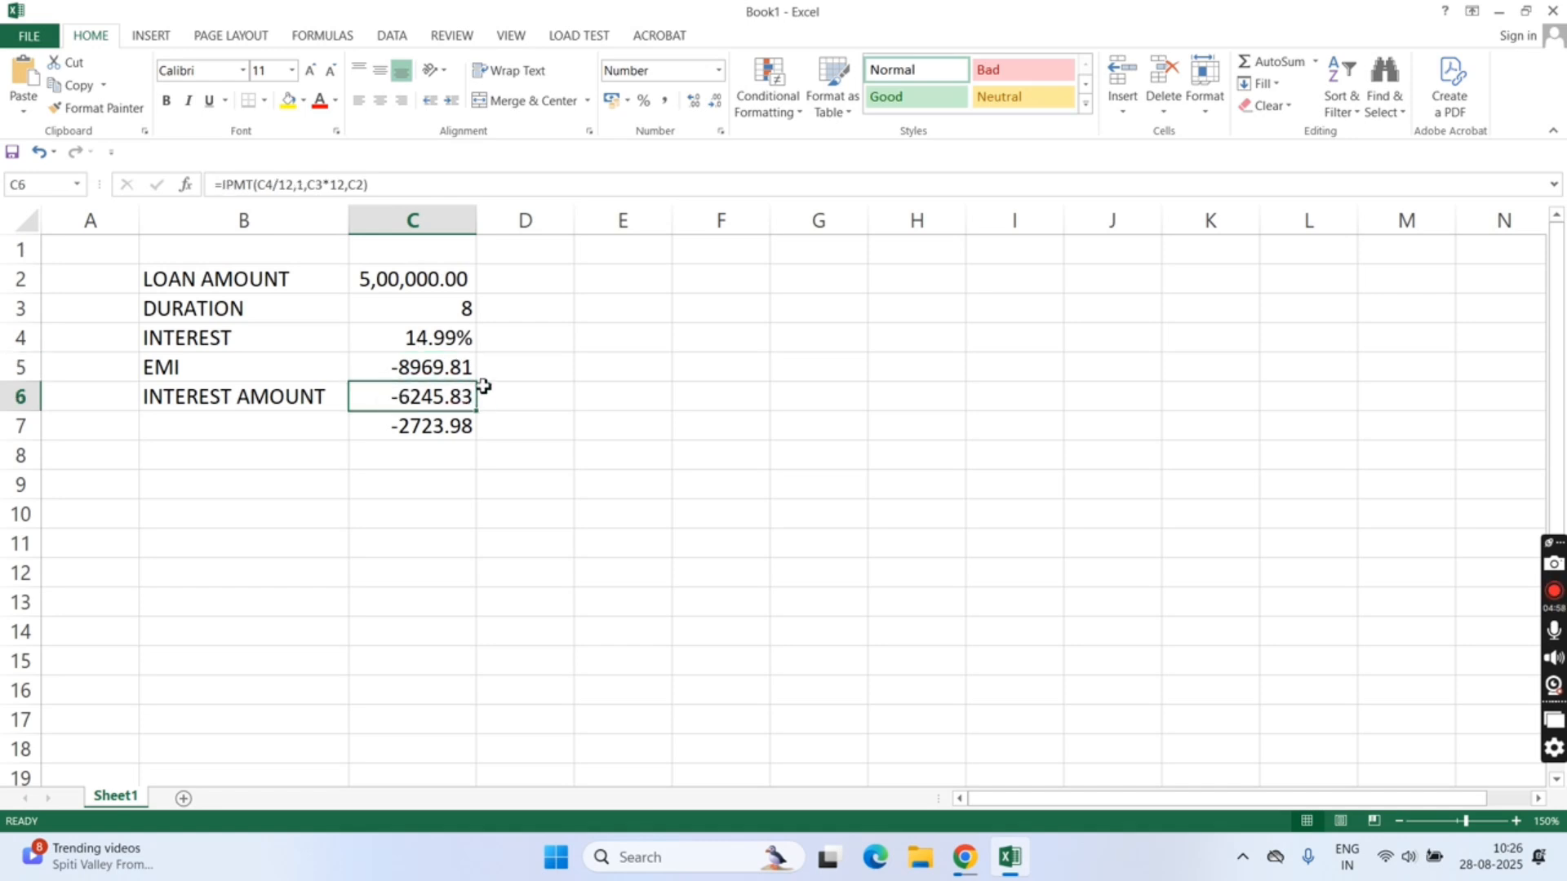
left_click(384, 433)
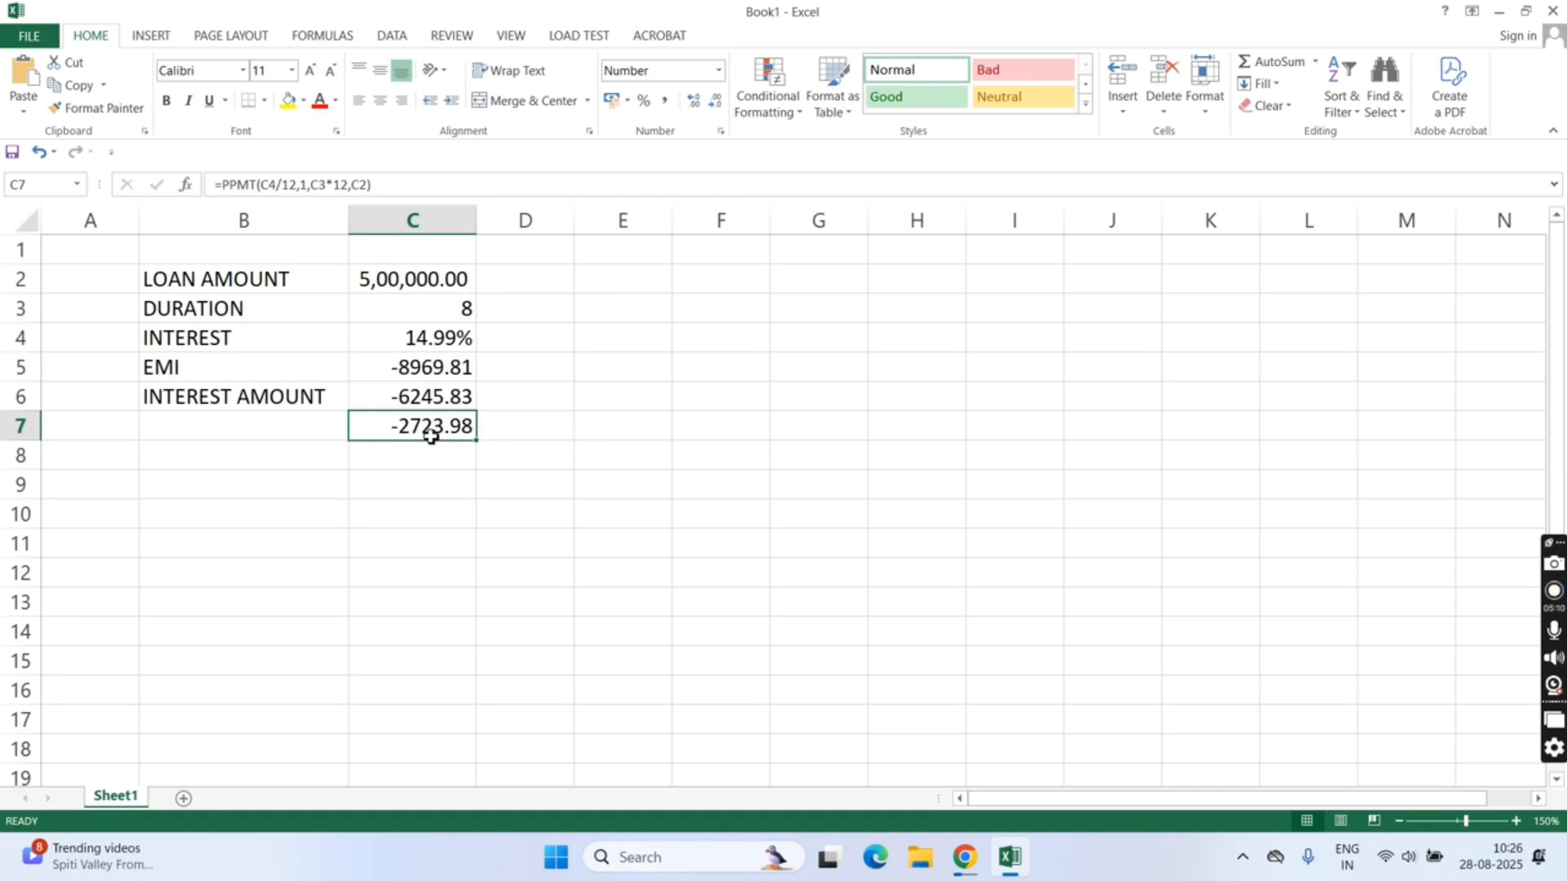
left_click(543, 375)
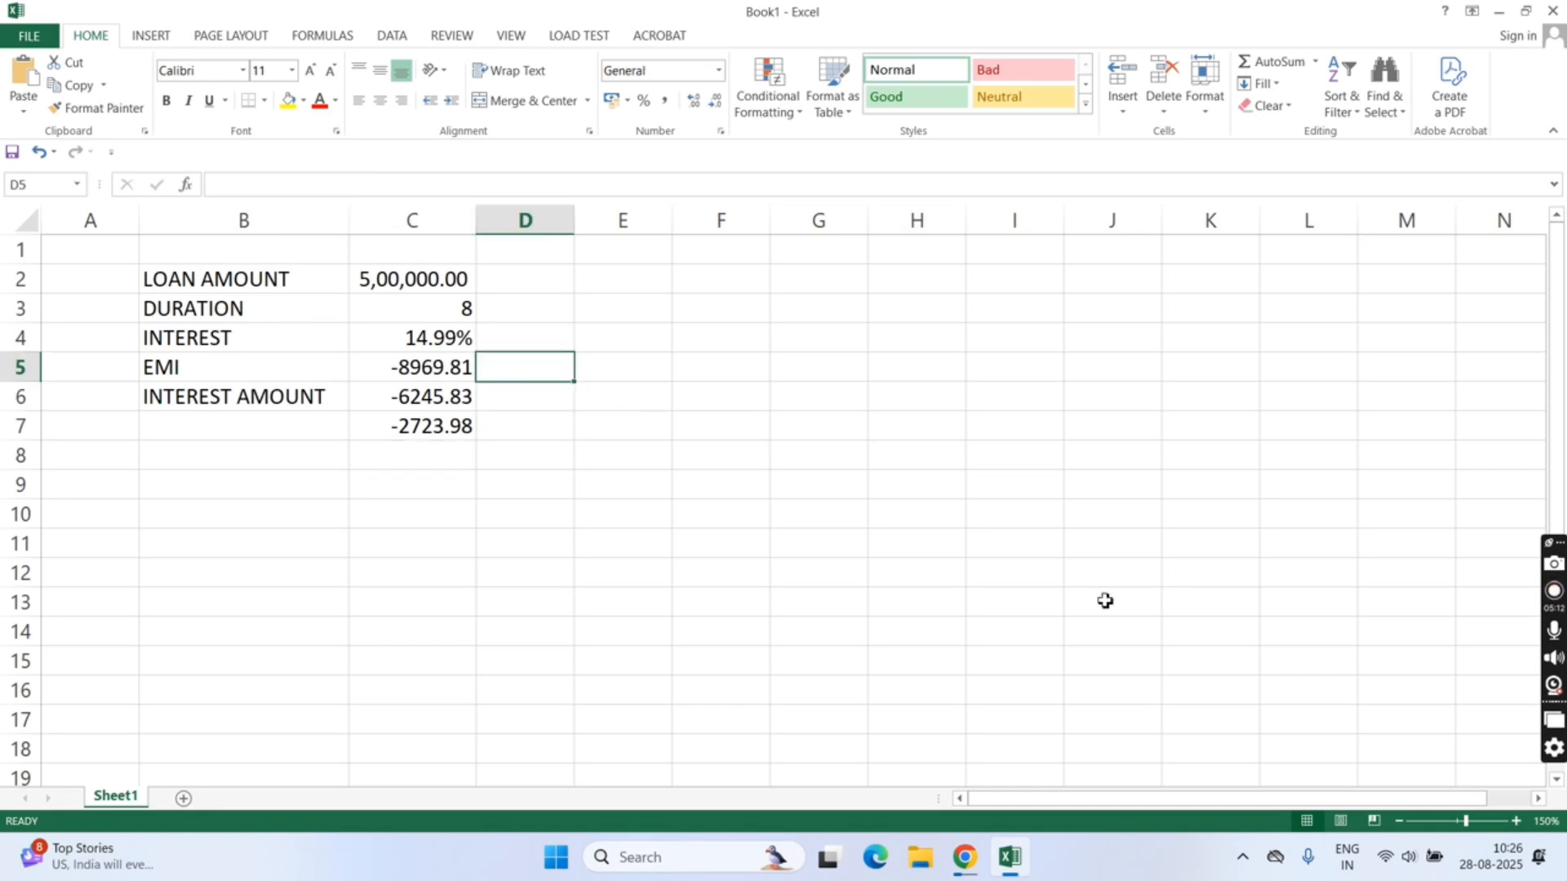
type("PMT")
key("Return")
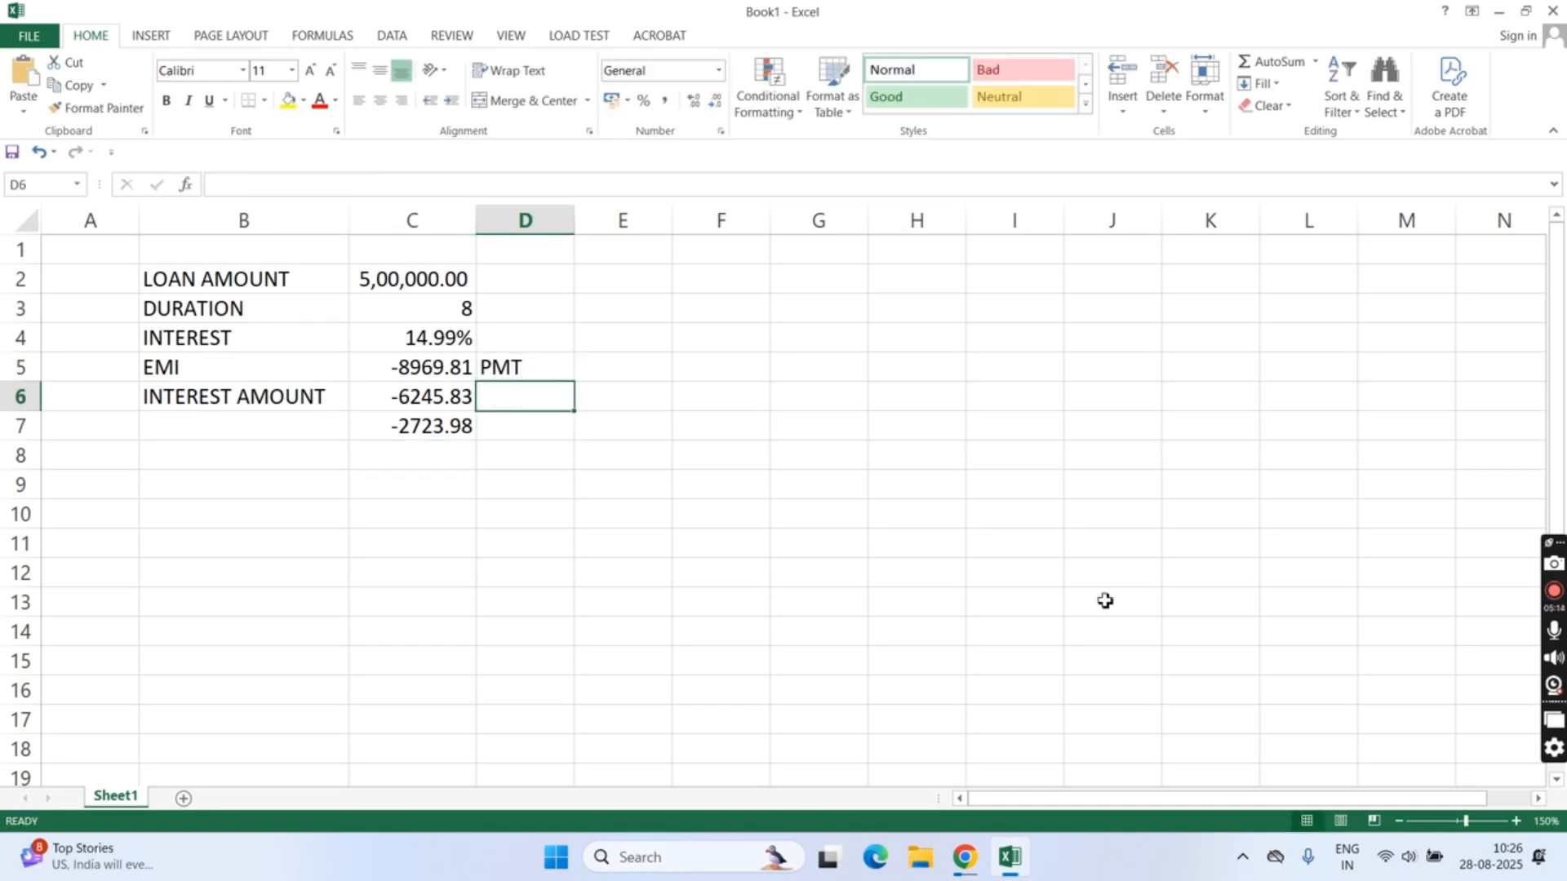
type("IPMT")
key("Return")
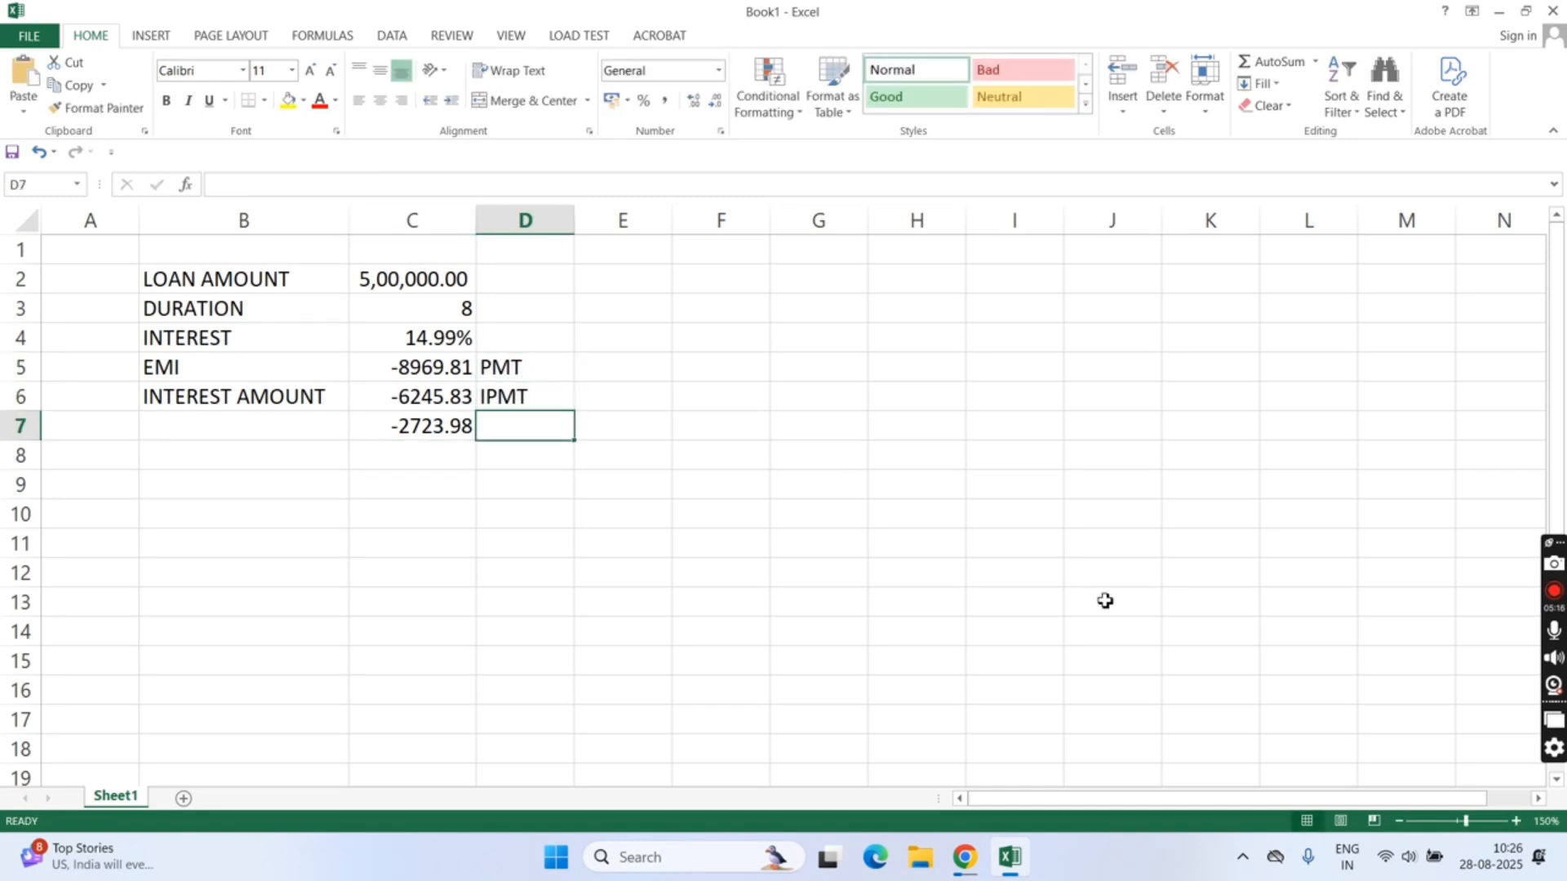
type("PPMT")
key("Return")
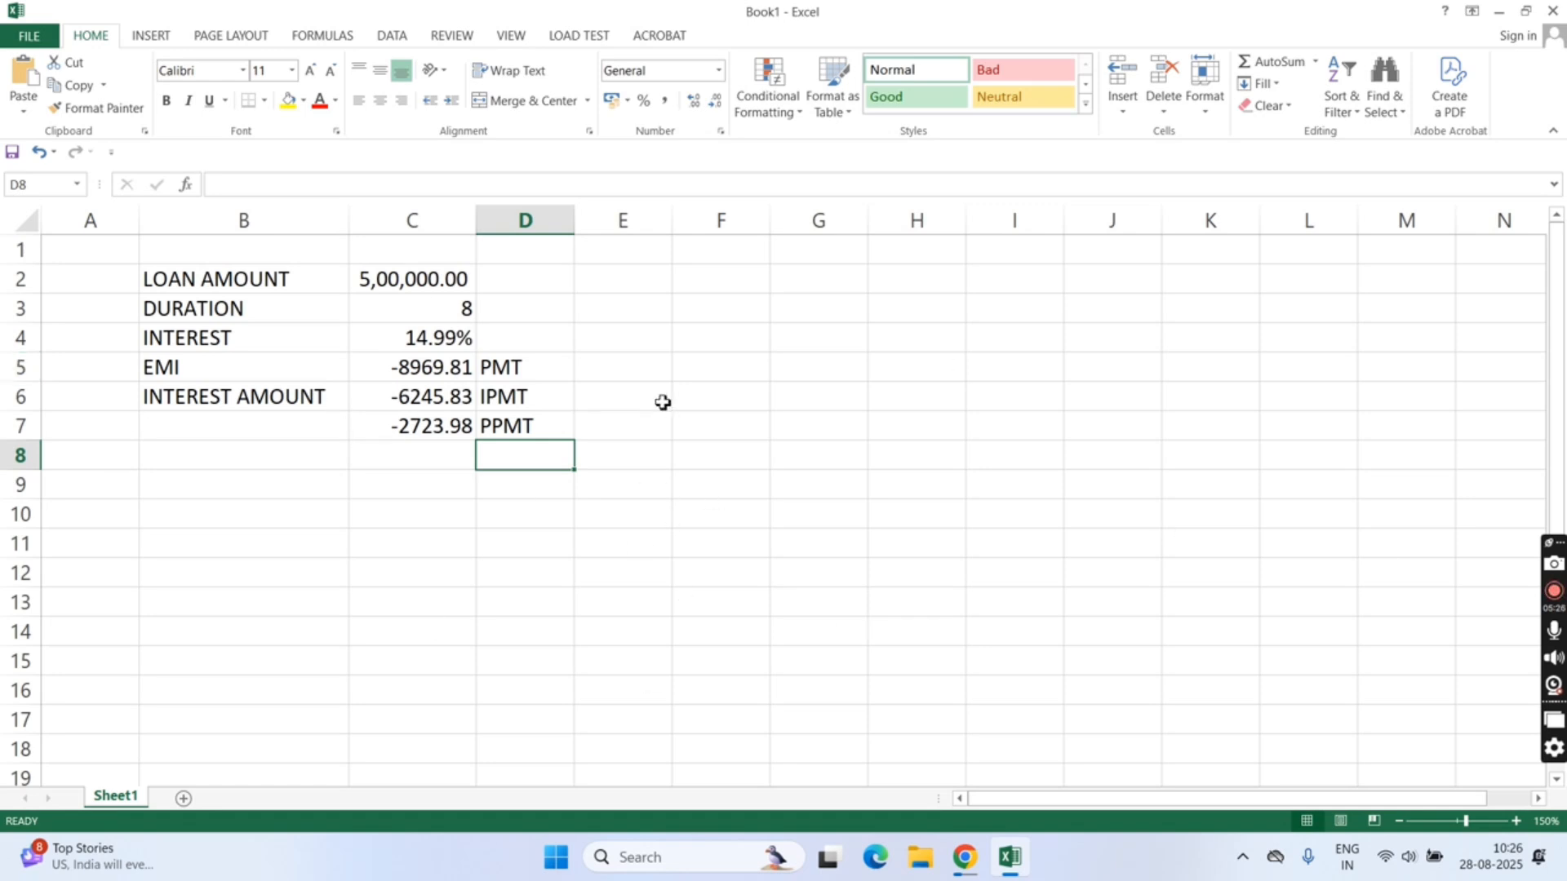
- Review the arguments of the PMT formula in the EMI cell C5 without changing it
left_click(788, 281)
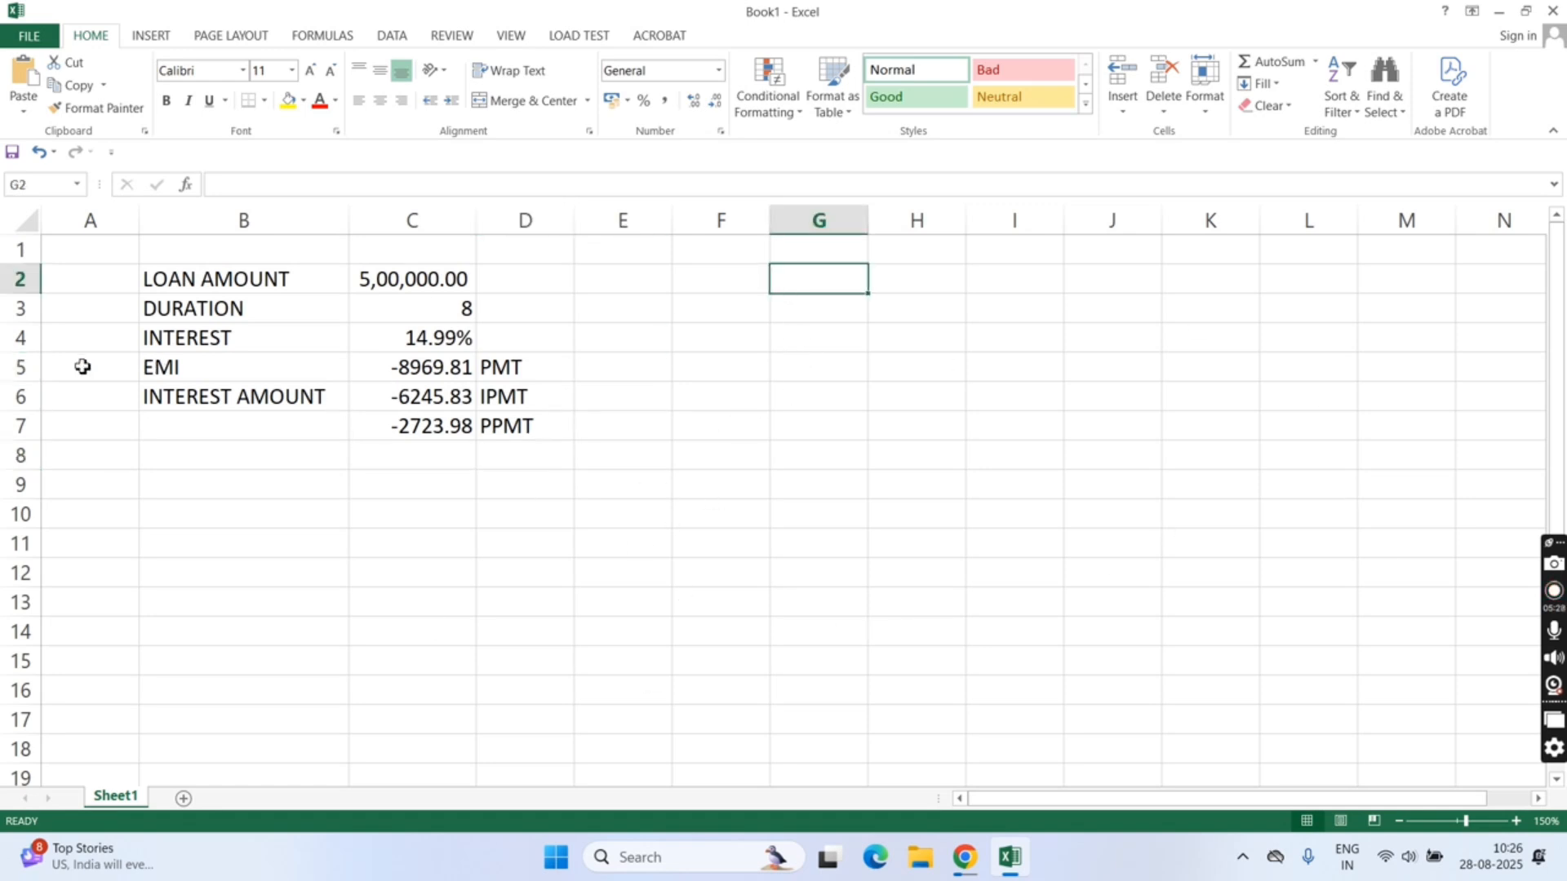
double_click(446, 368)
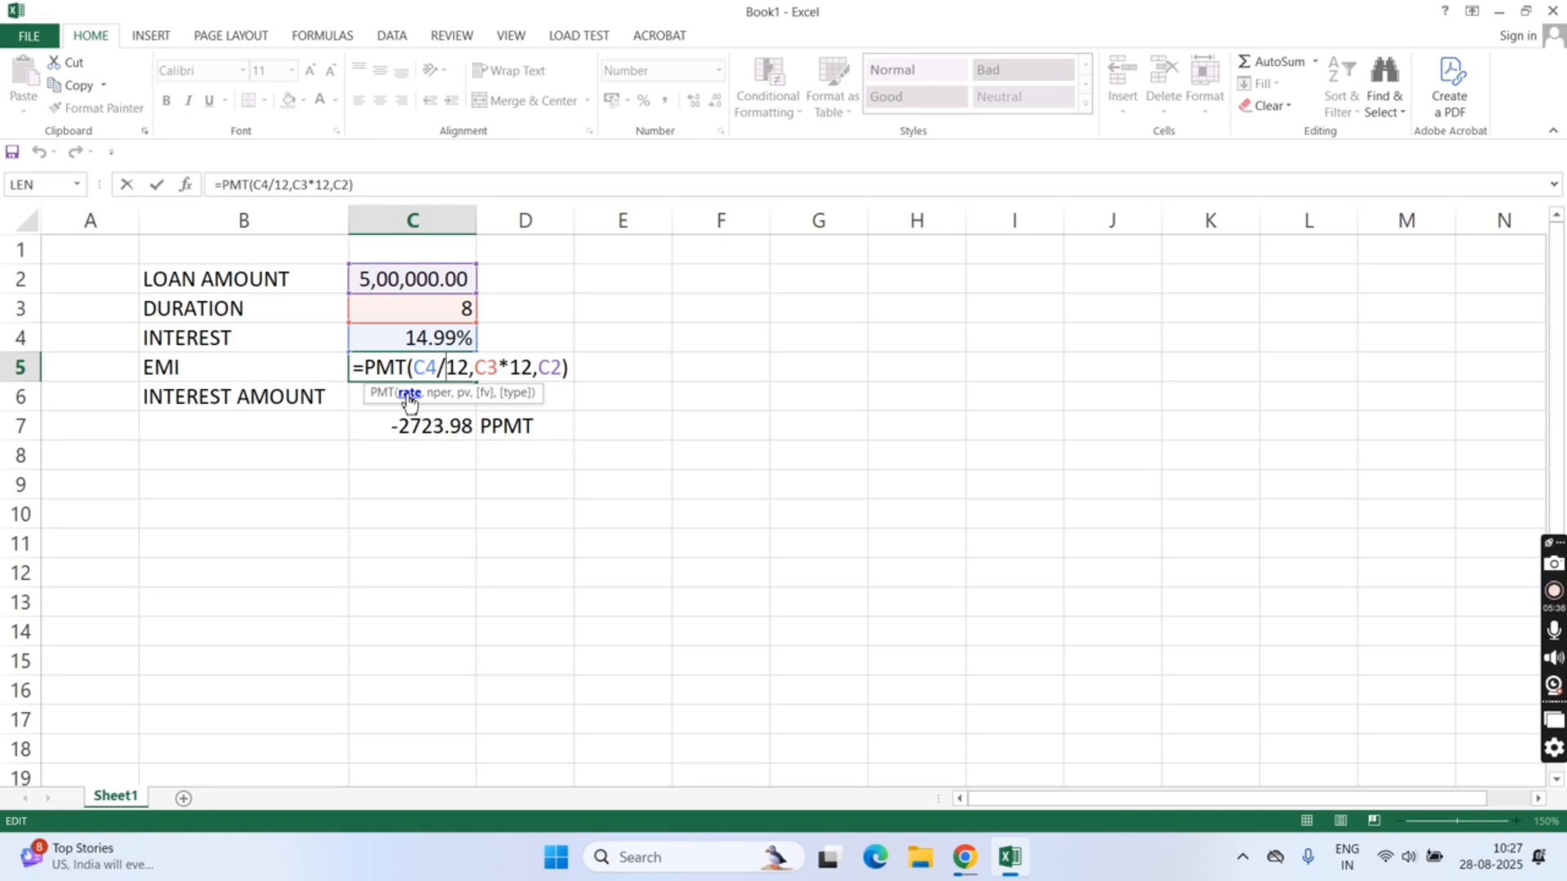
key("Return")
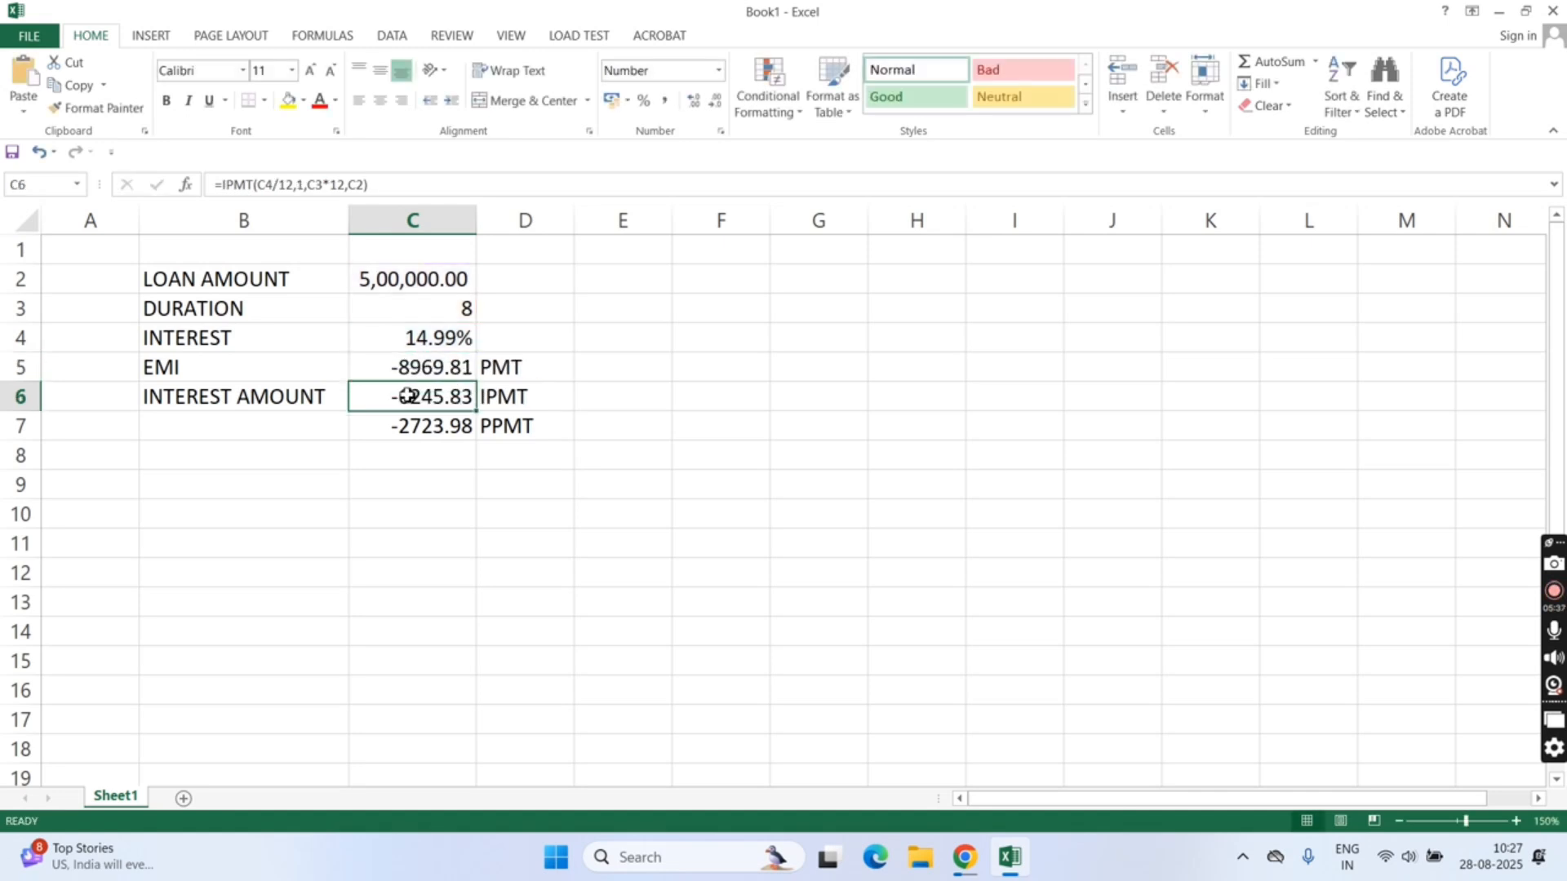
left_click(718, 280)
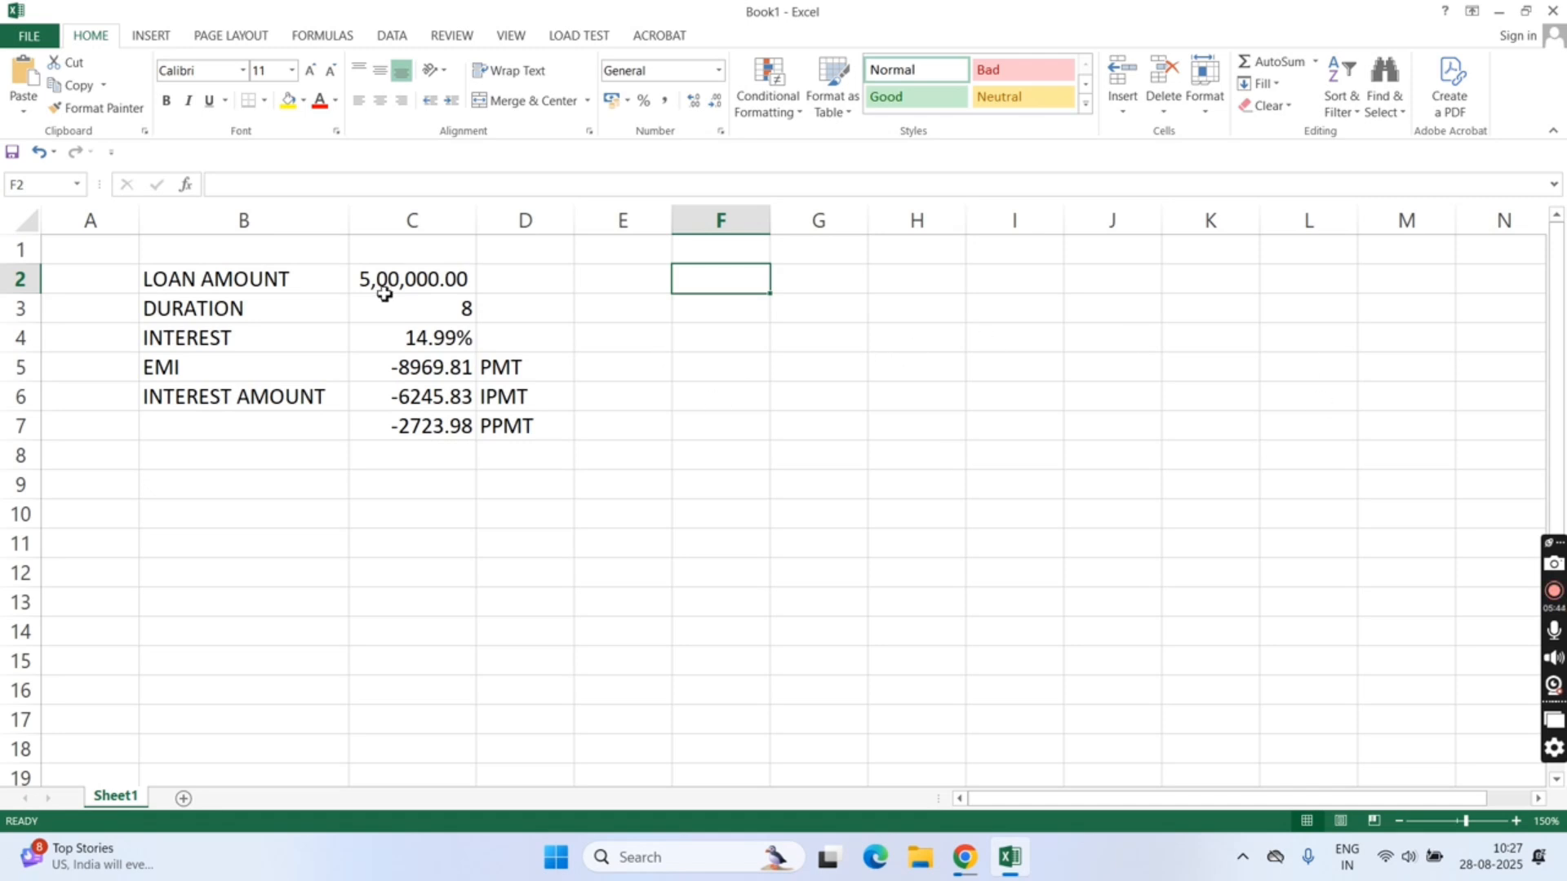
- Copy the LOAN AMOUNT, DURATION and EMI labels into F2:F4 and fit column F to their width
left_click(278, 285)
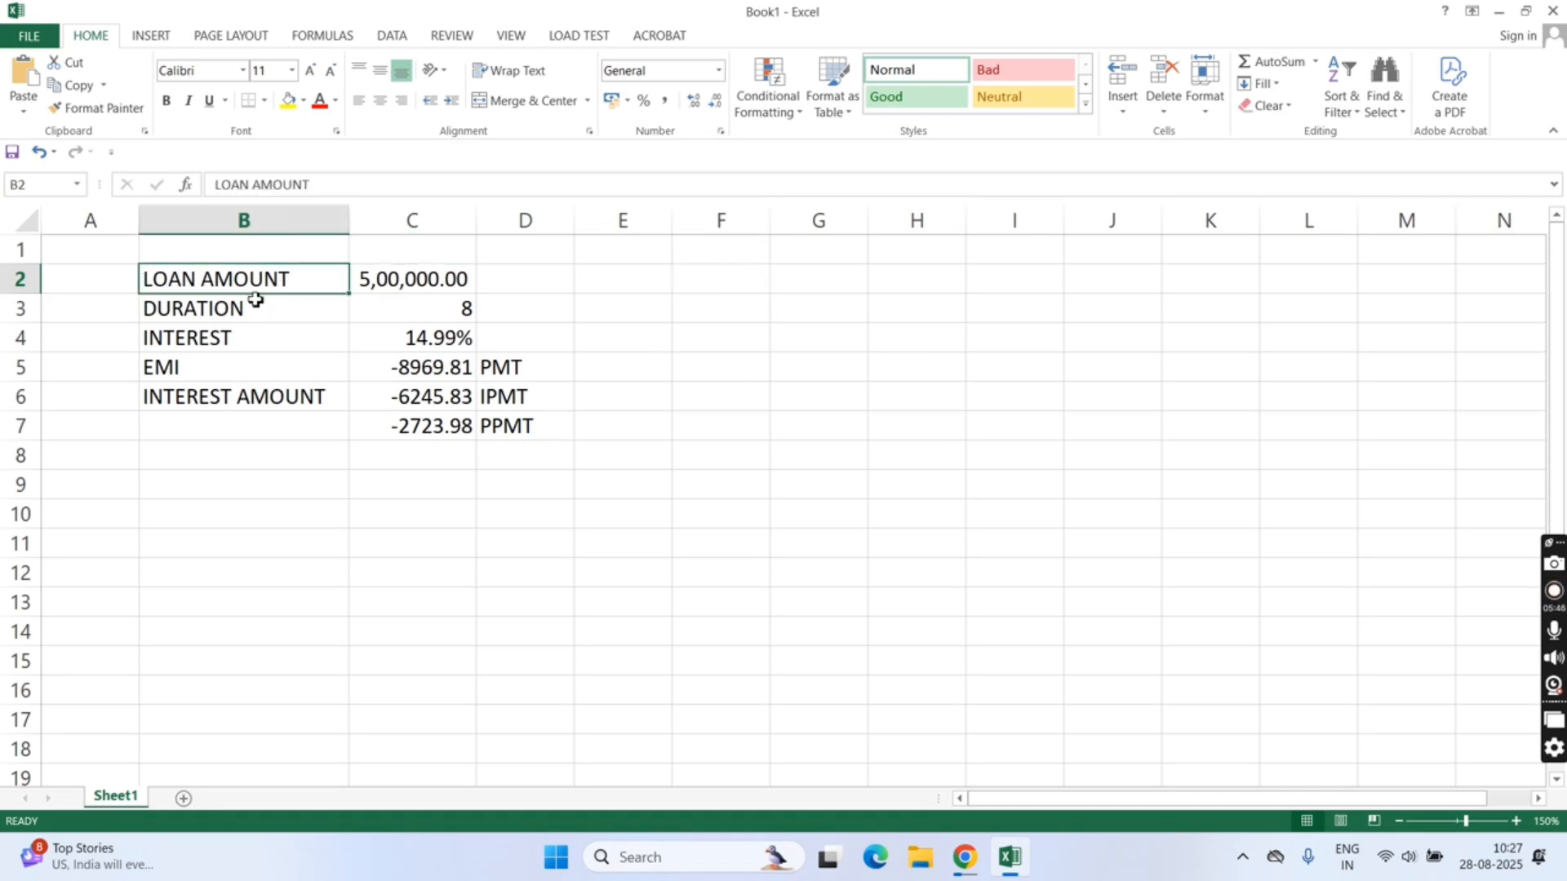
left_click(253, 304, "ctrl")
left_click(238, 374, "ctrl")
key("ctrl+c")
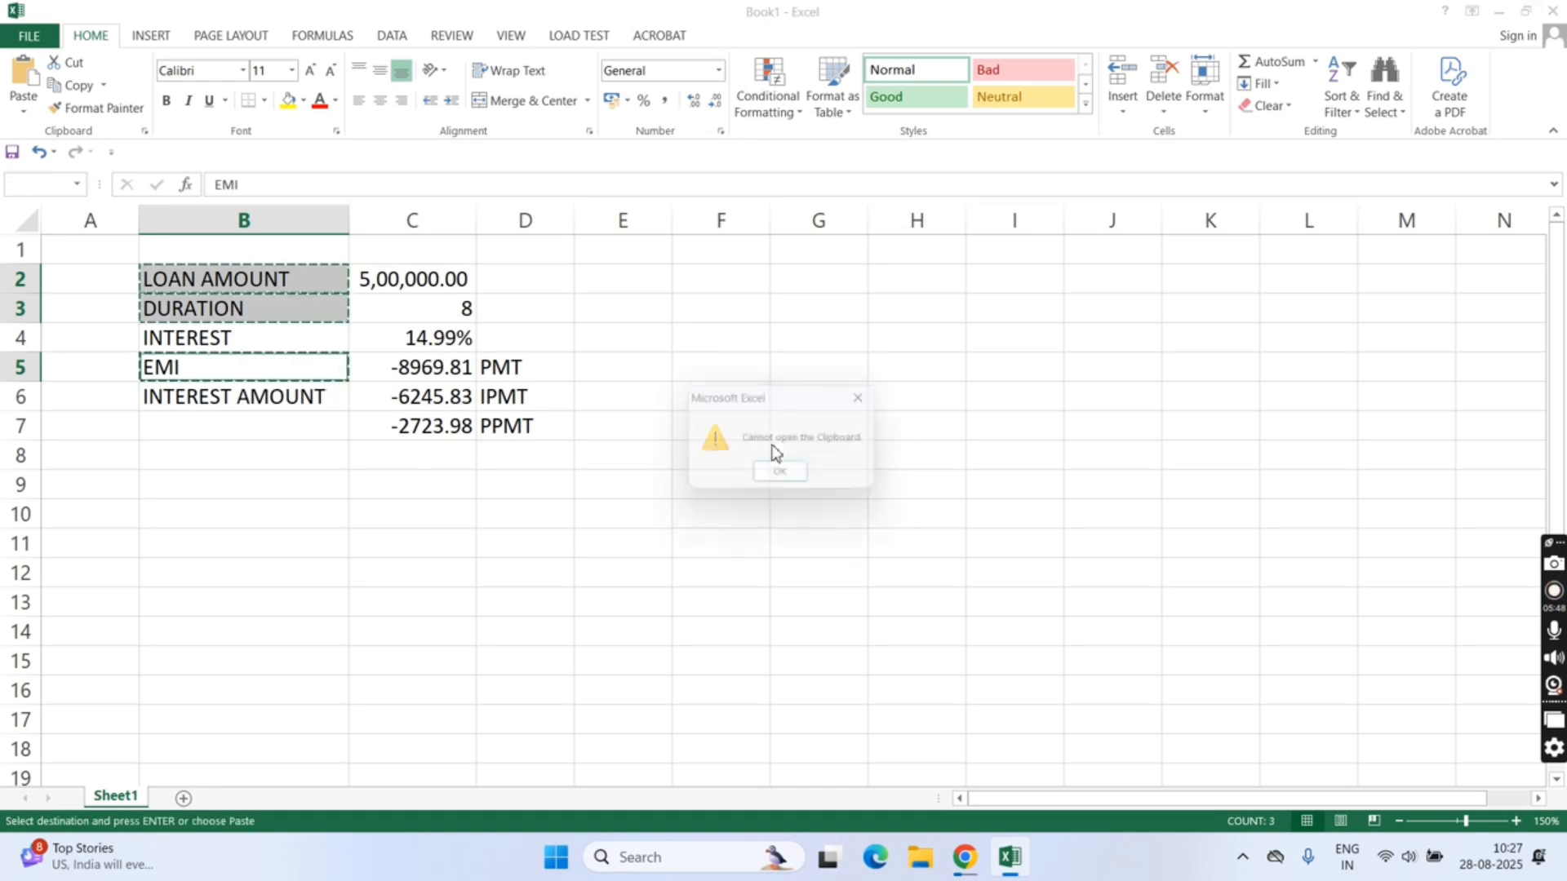
left_click(869, 399)
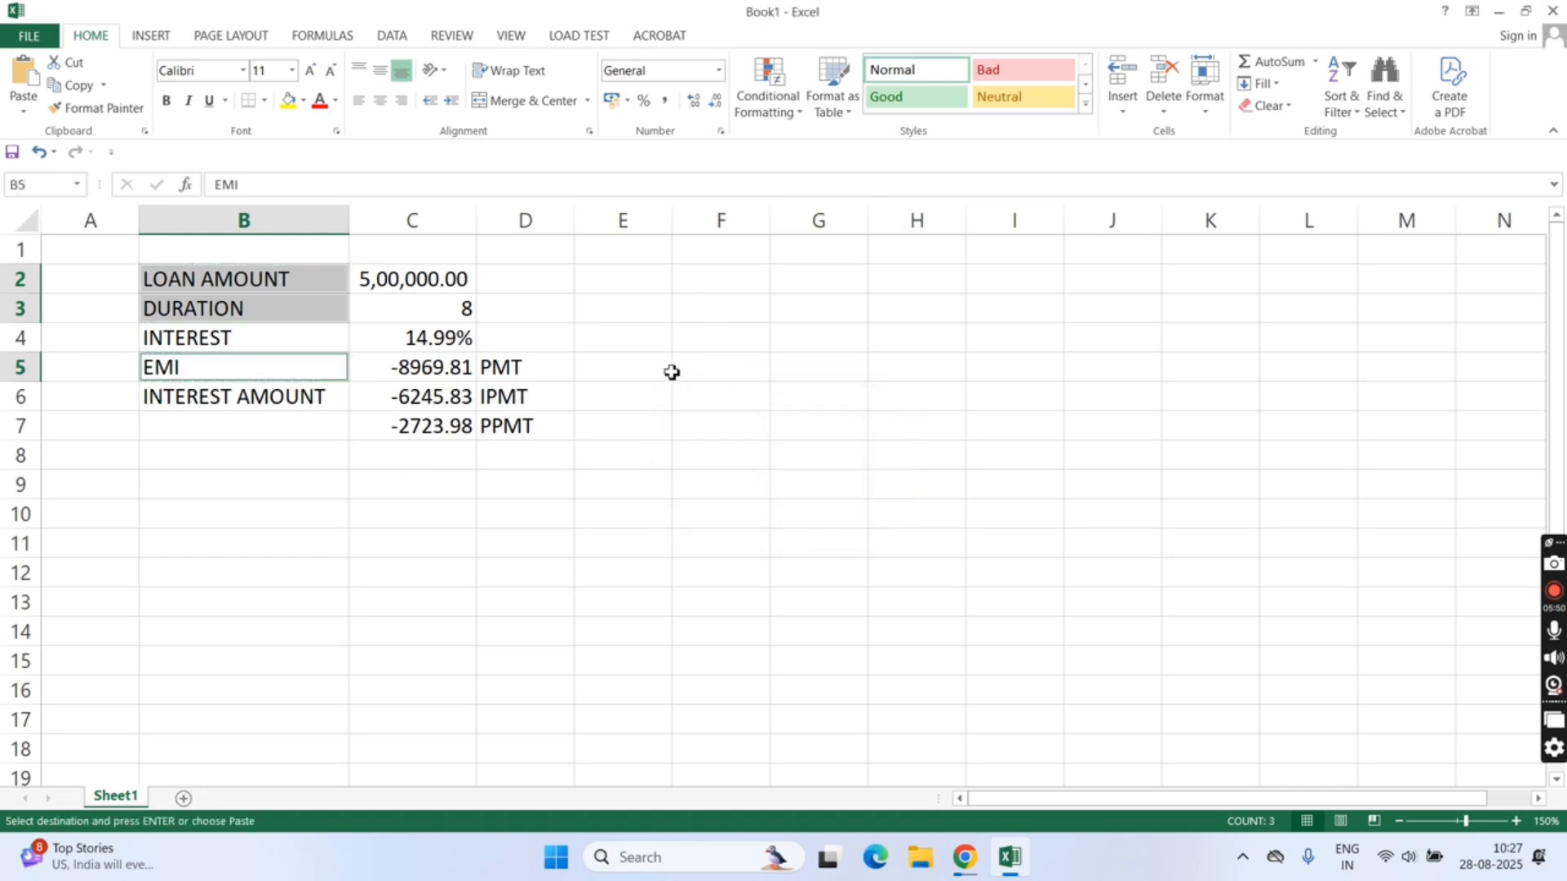
left_click(694, 284)
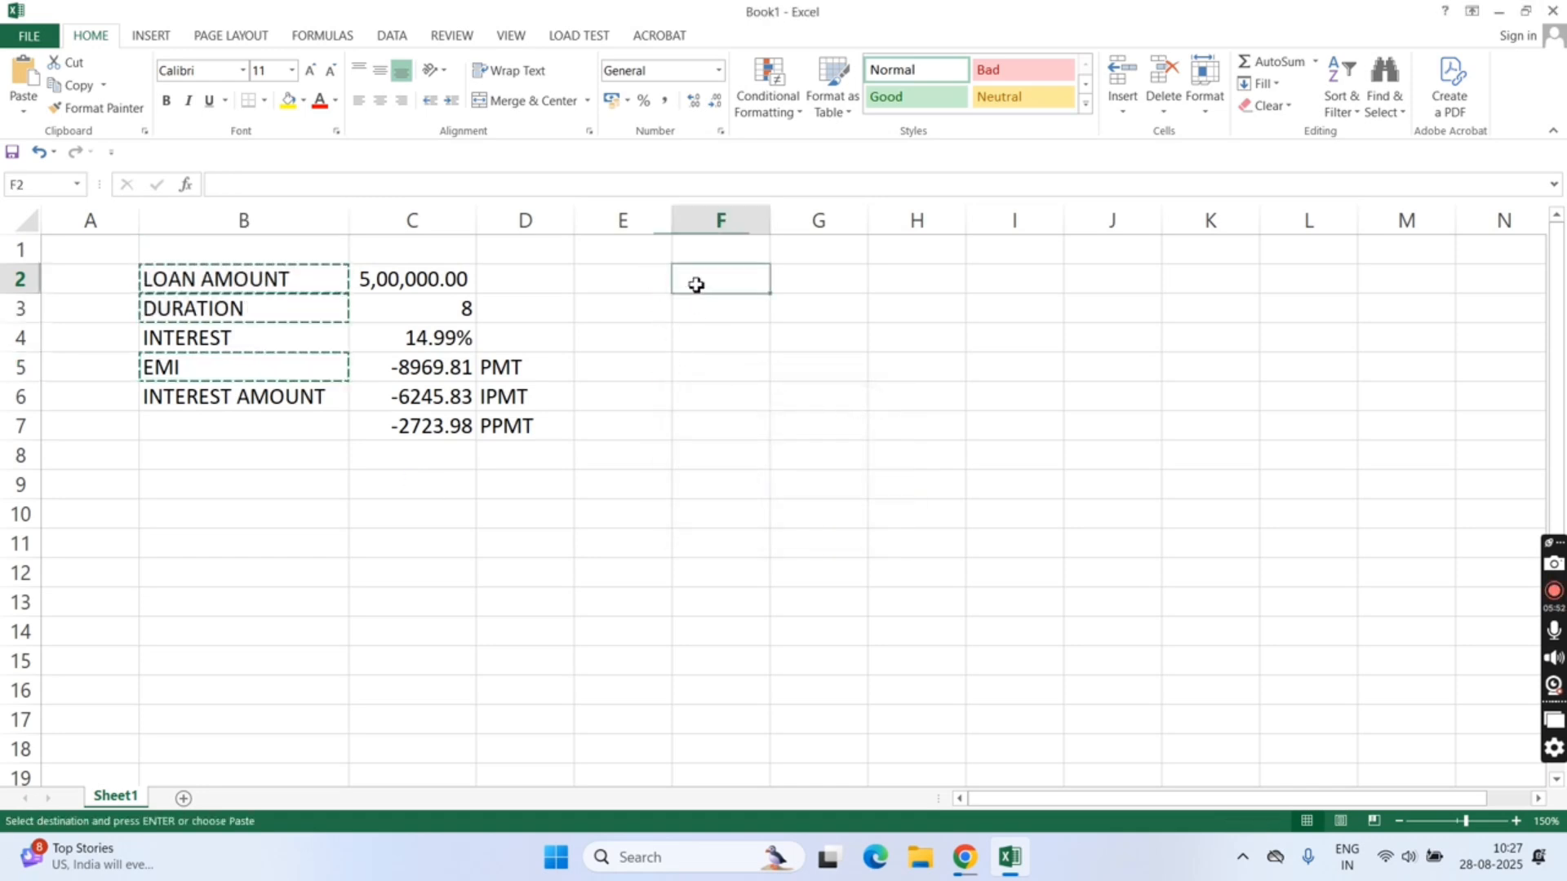
key("ctrl+v")
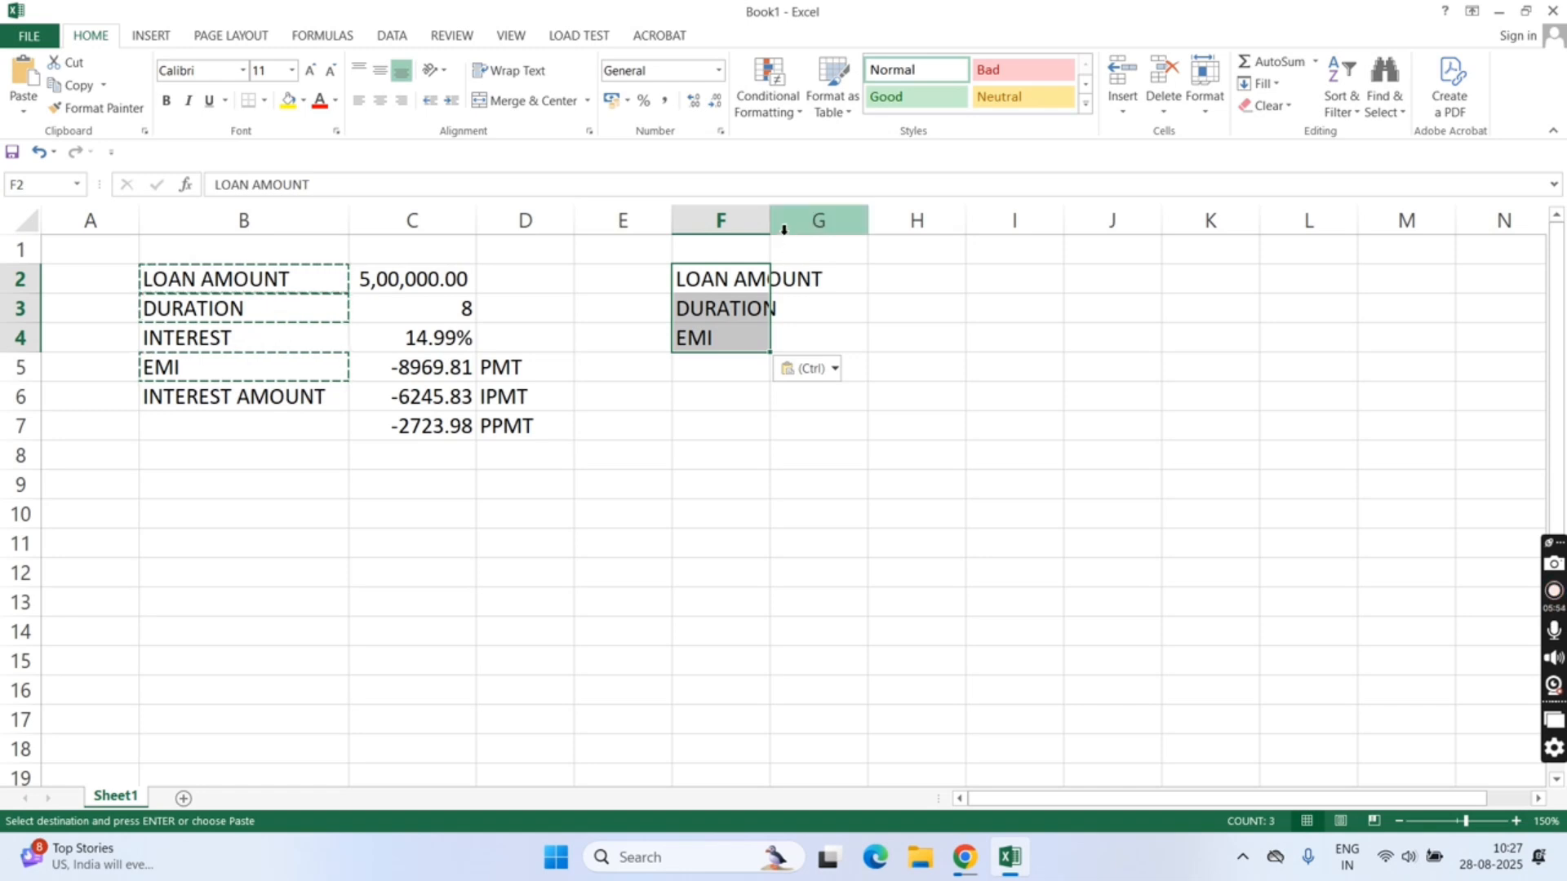
double_click(779, 227)
- Link the values beside the copied labels to the first table with =C2 in G2, =C3 in G3 and =C5 in G4
left_click(892, 277)
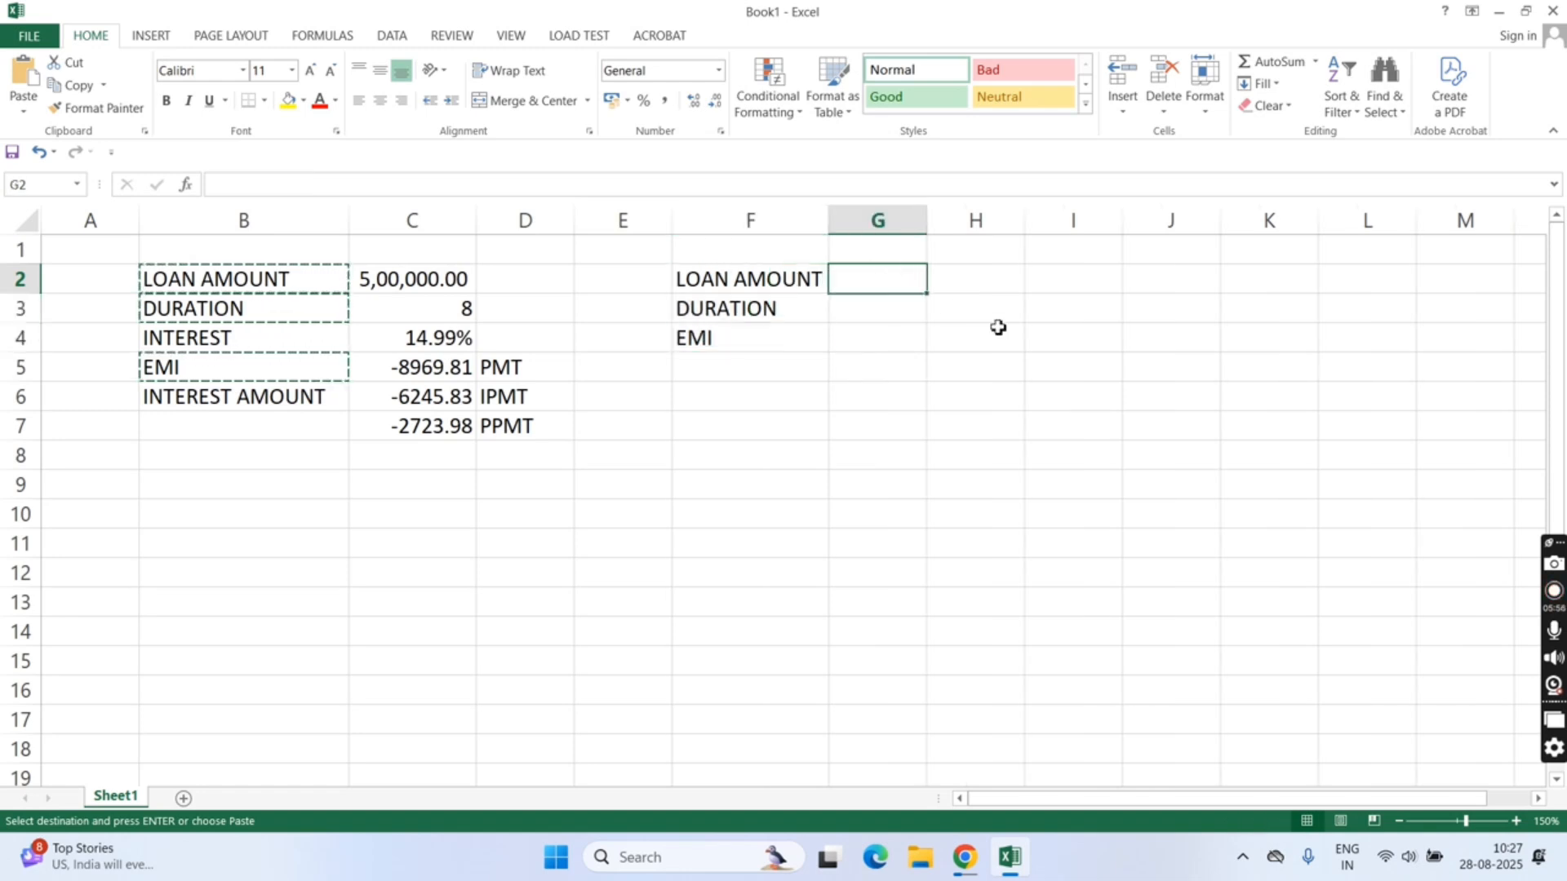
type("=")
left_click(389, 279)
key("Return")
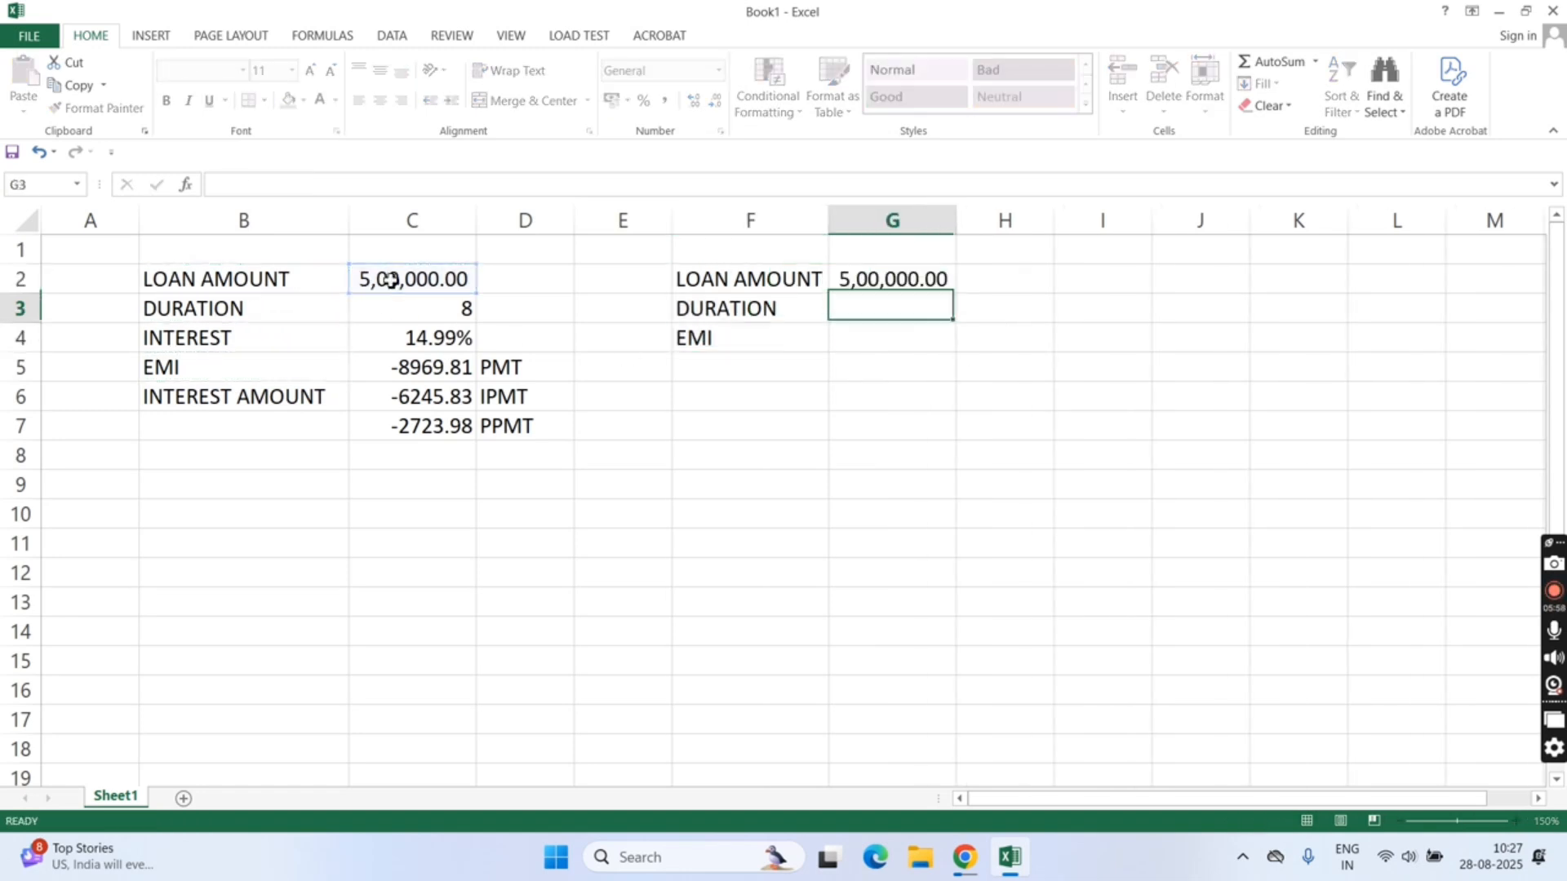
type("=")
left_click(392, 319)
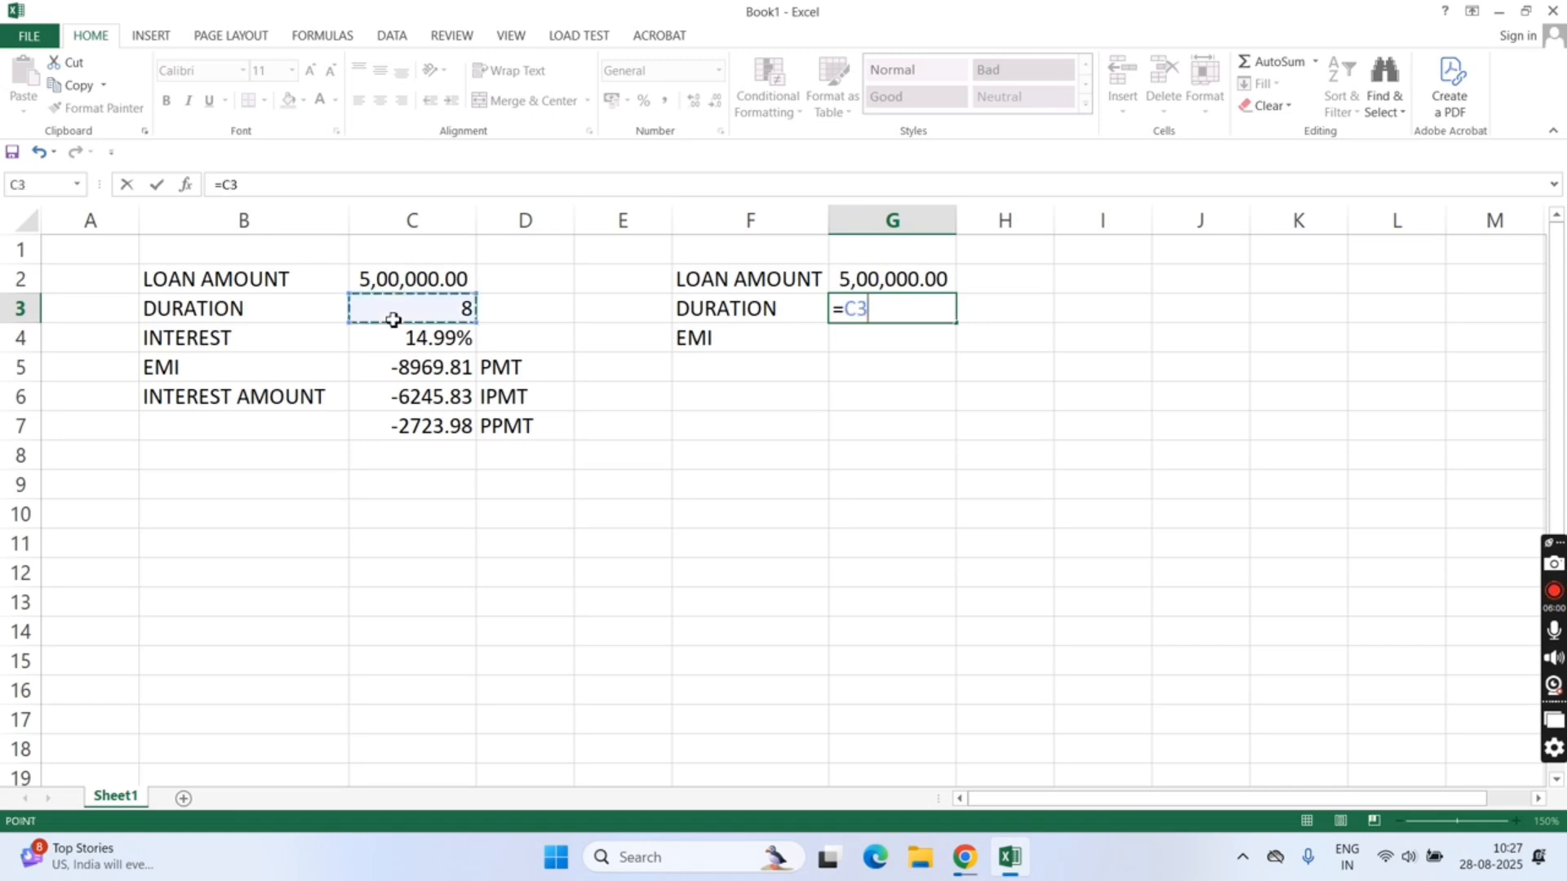
key("Return")
type("=")
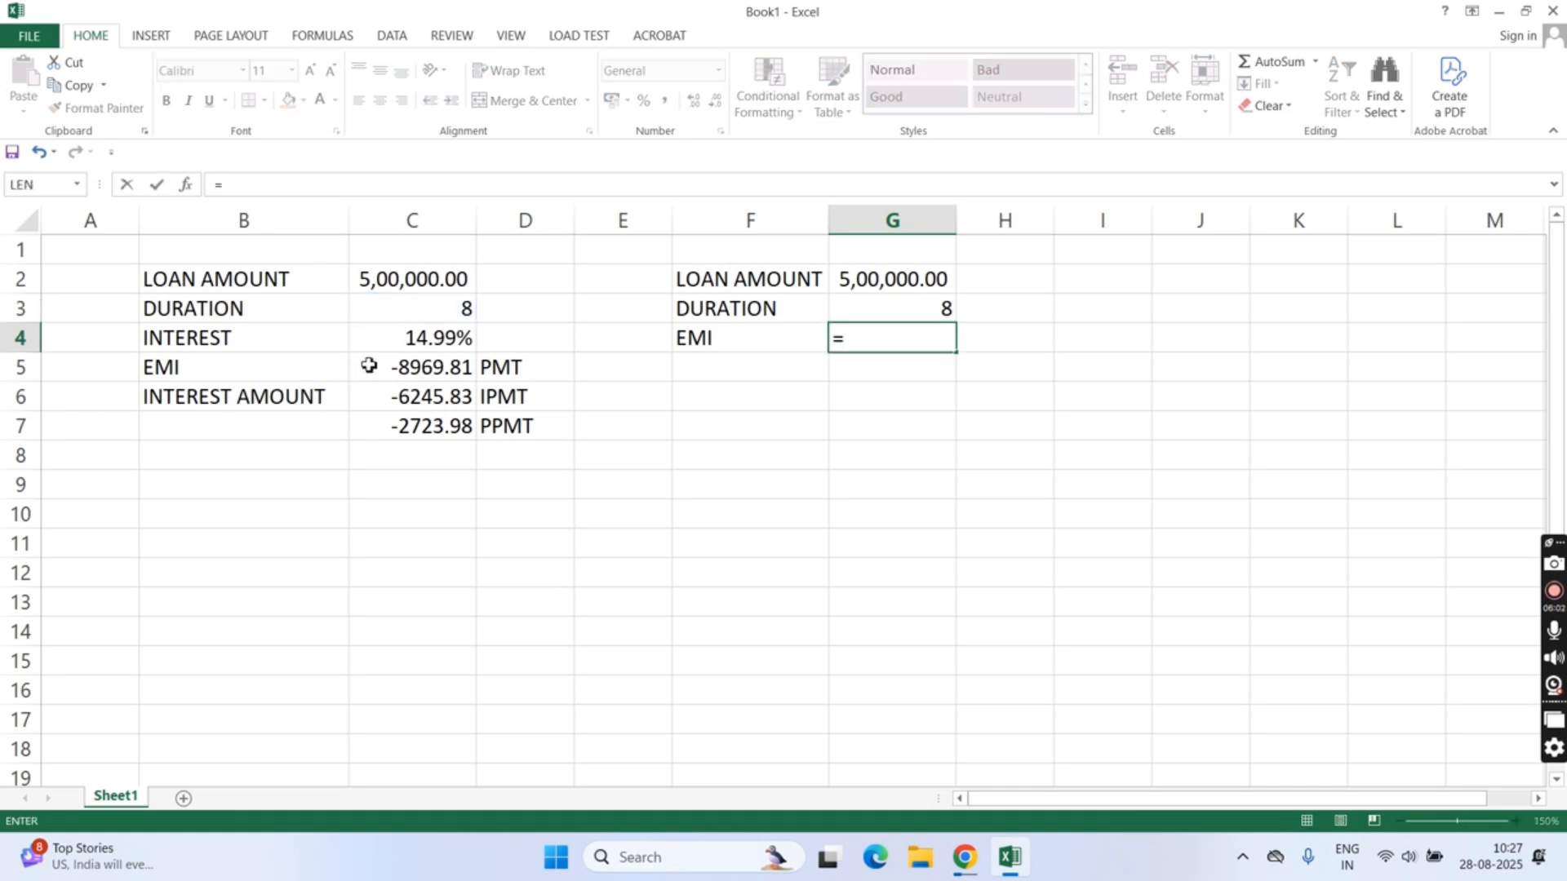
left_click(376, 368)
key("Return")
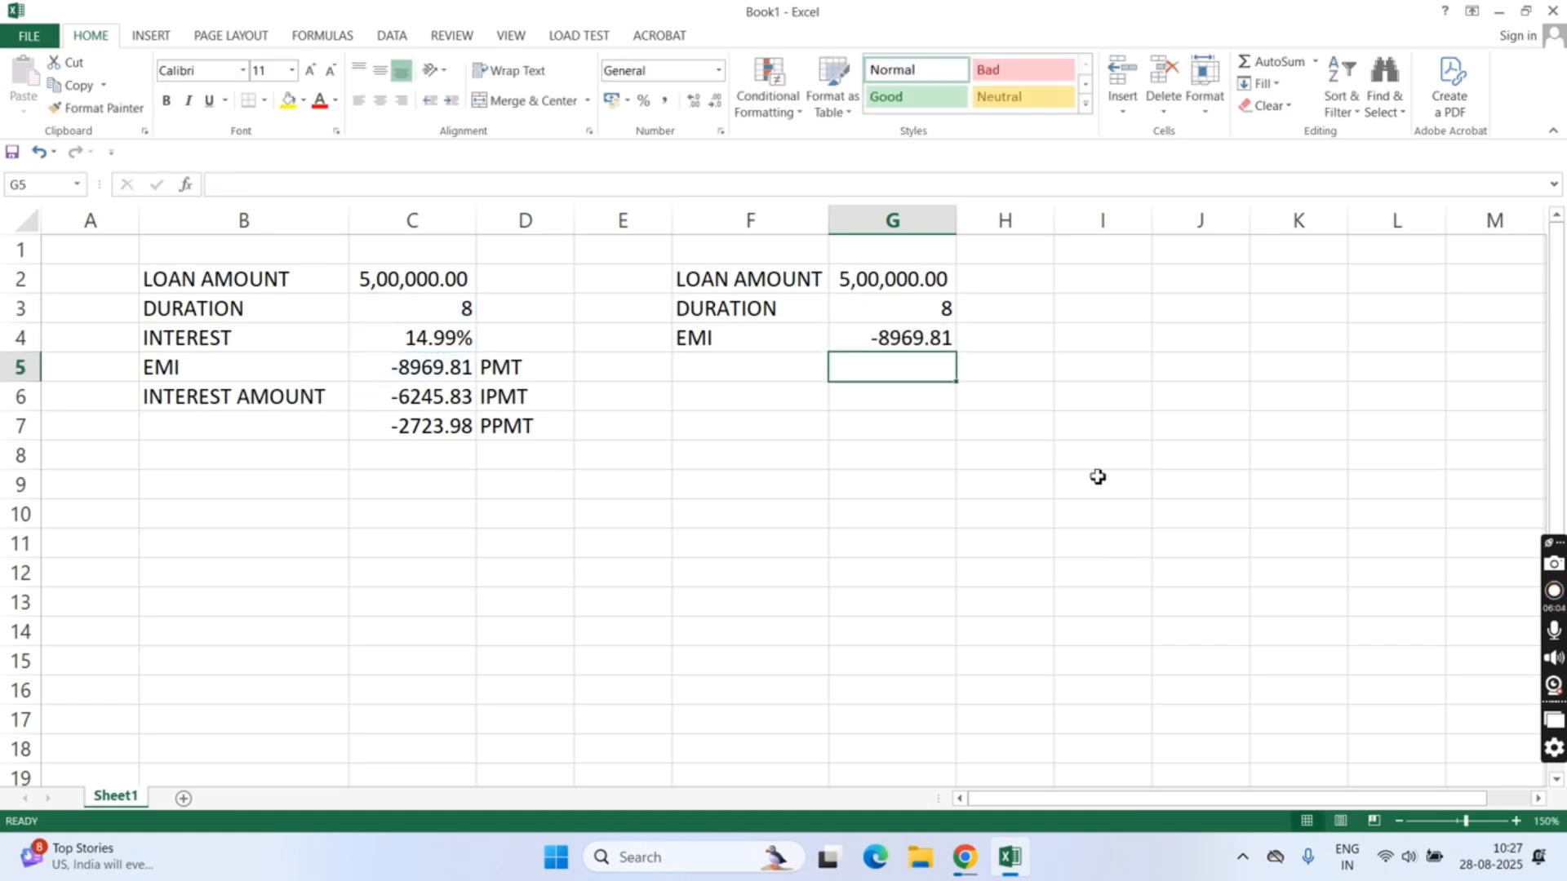
- Add the label INTEREST in F5 below the EMI label of the second table
left_click_drag(737, 278, 745, 332)
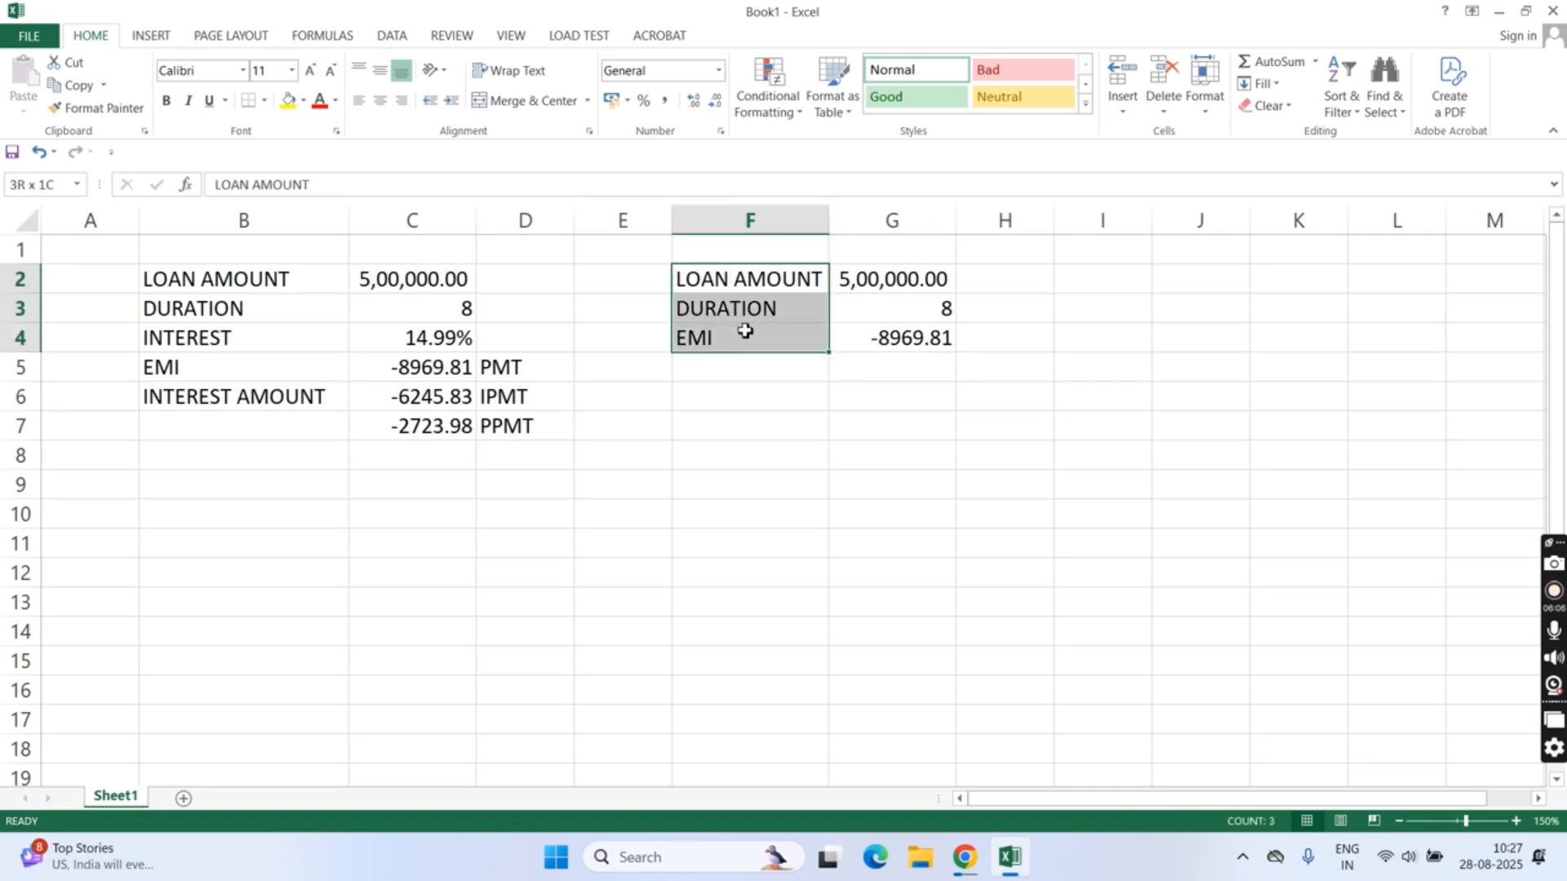
left_click_drag(845, 337, 854, 340)
left_click(780, 370)
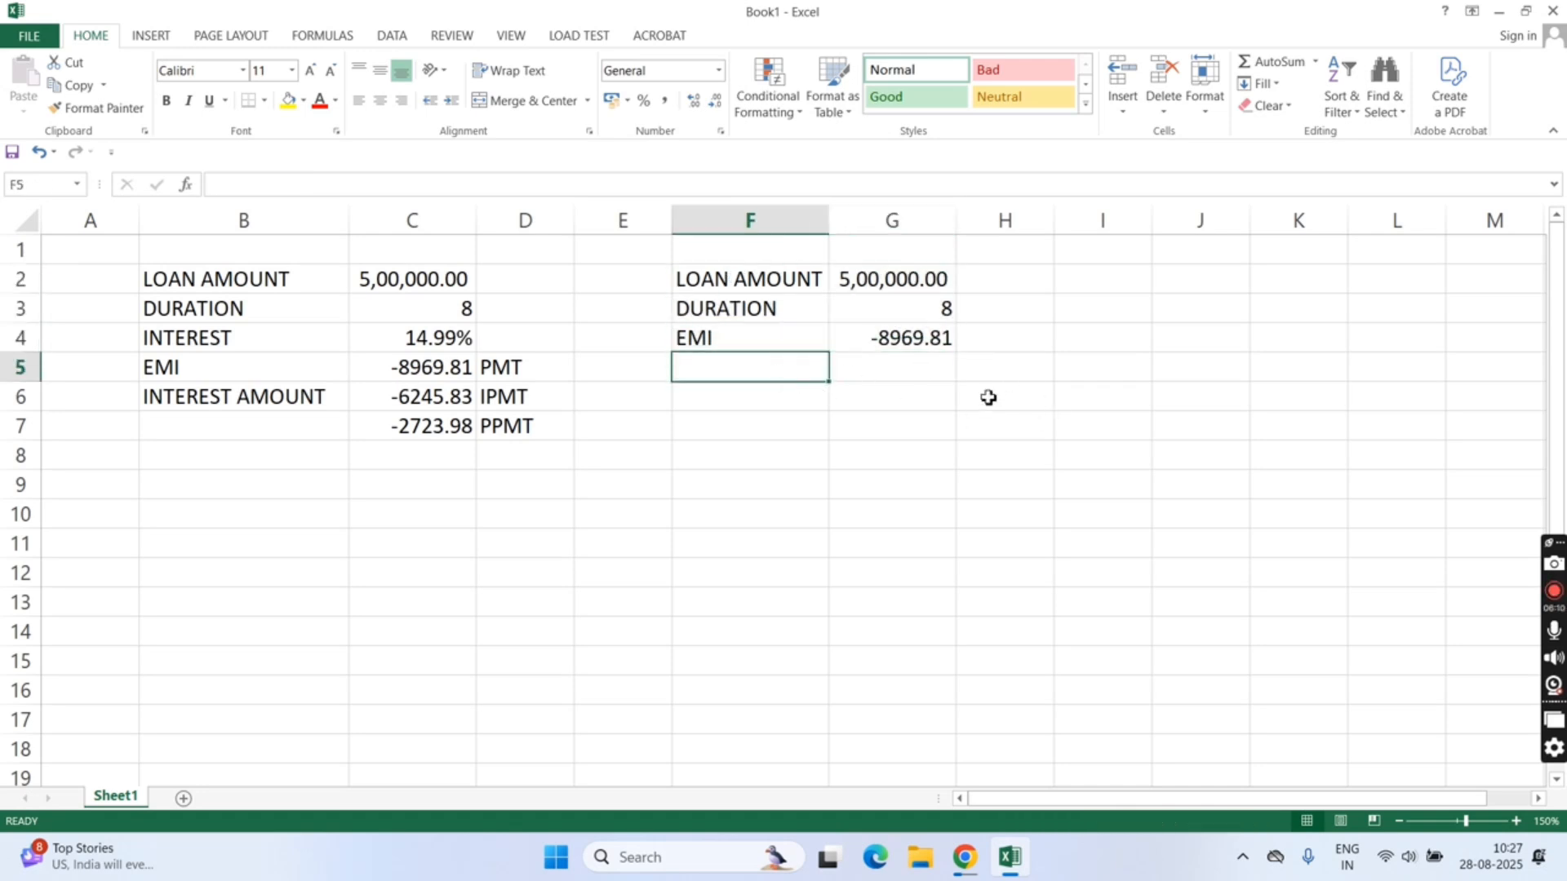
type("I")
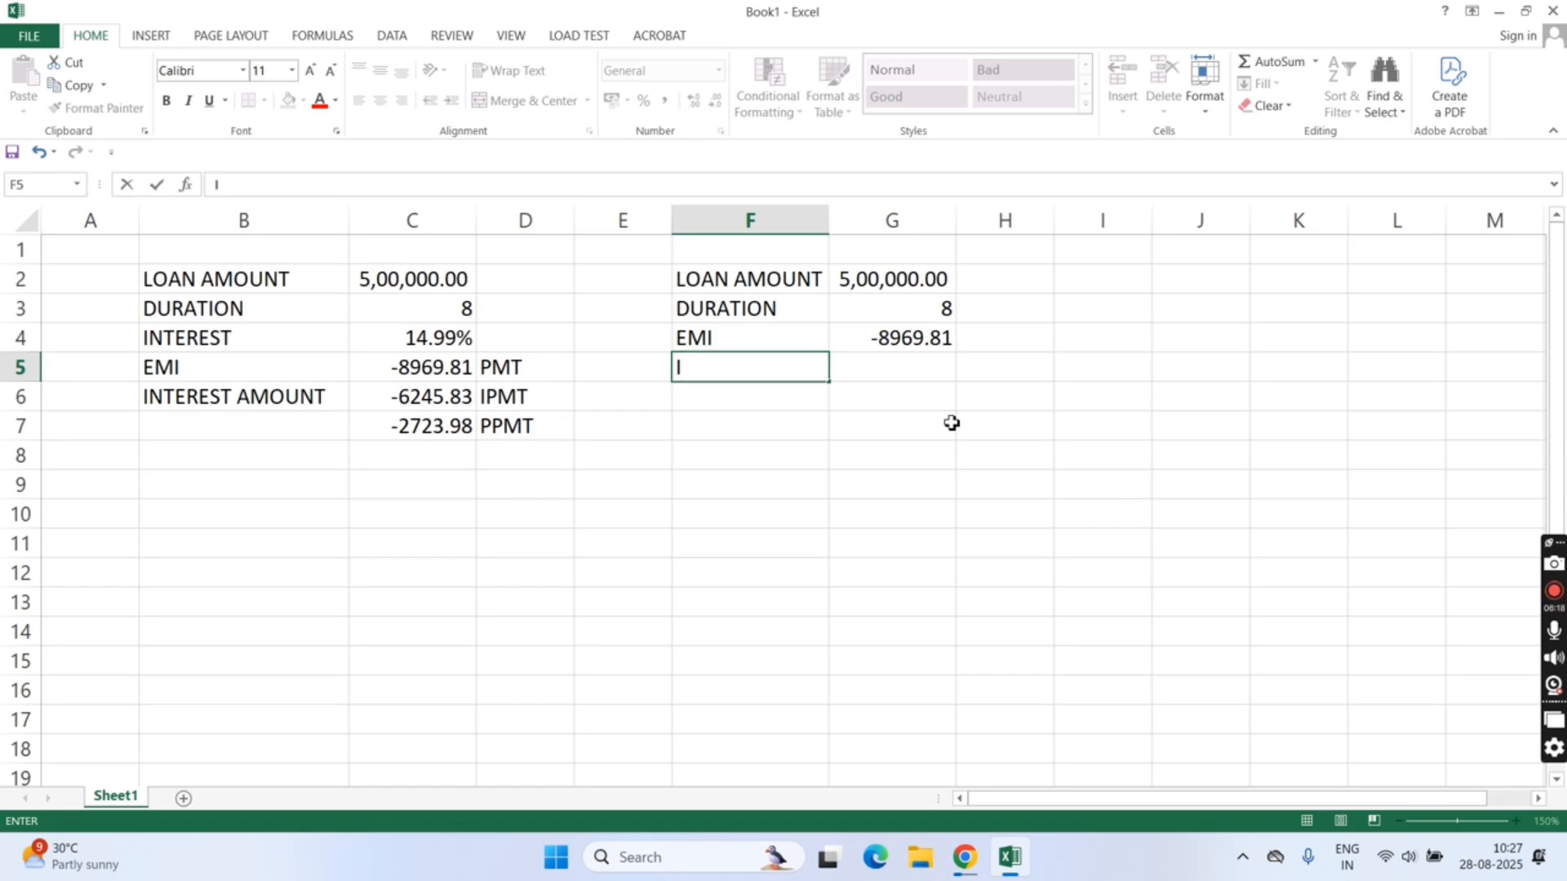
type("NTEREST")
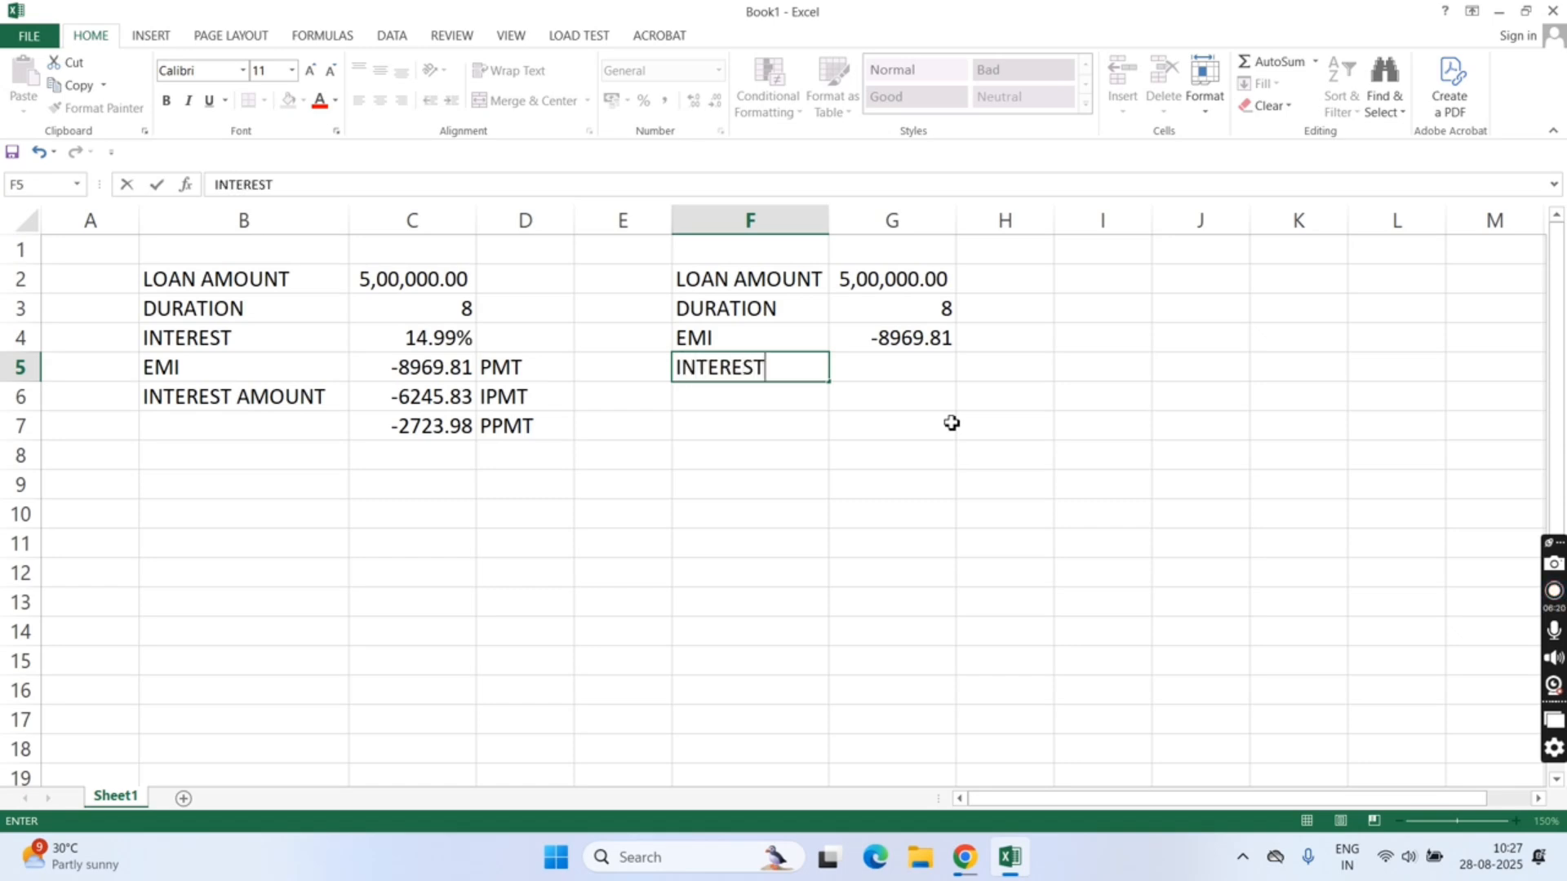
- Calculate the monthly interest rate in G5 with the formula =RATE(G3*12,G4,G2)
key("Tab")
type("=RATE(")
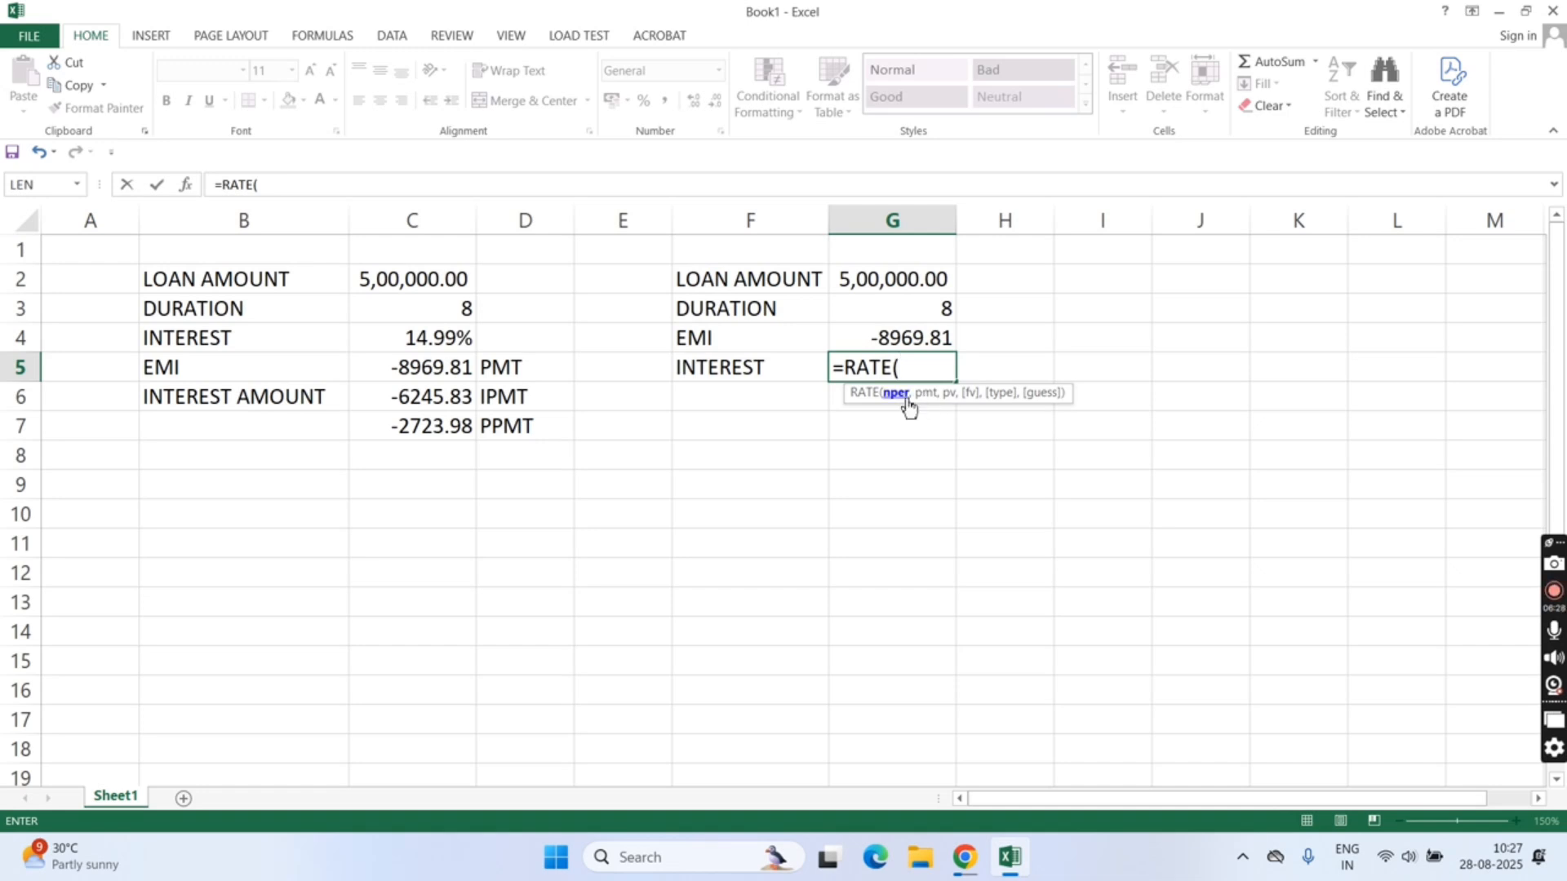
left_click(925, 315)
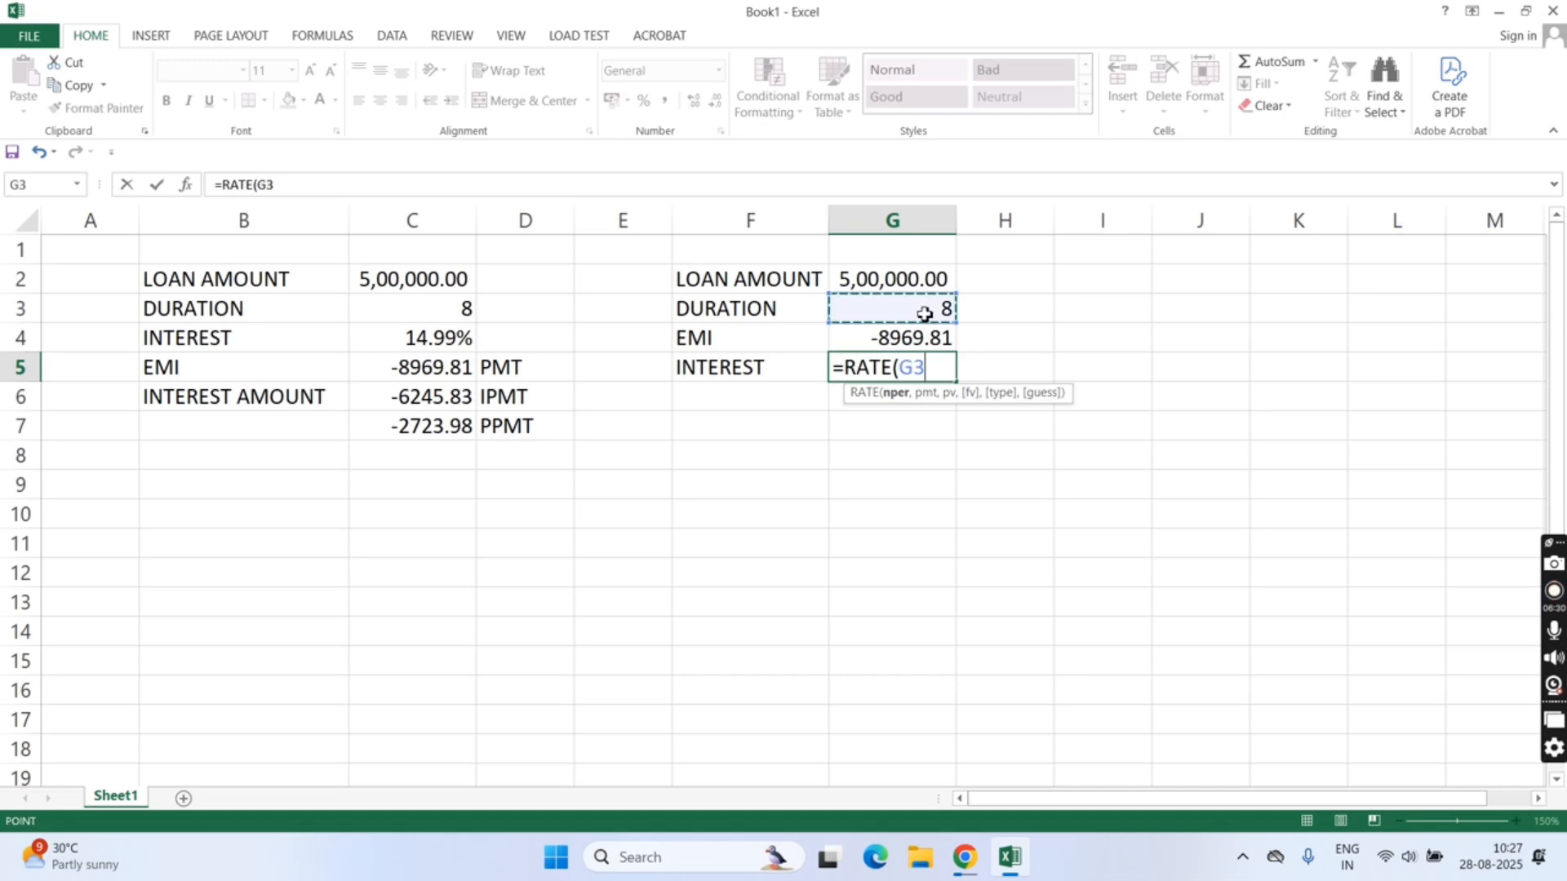
type("*12")
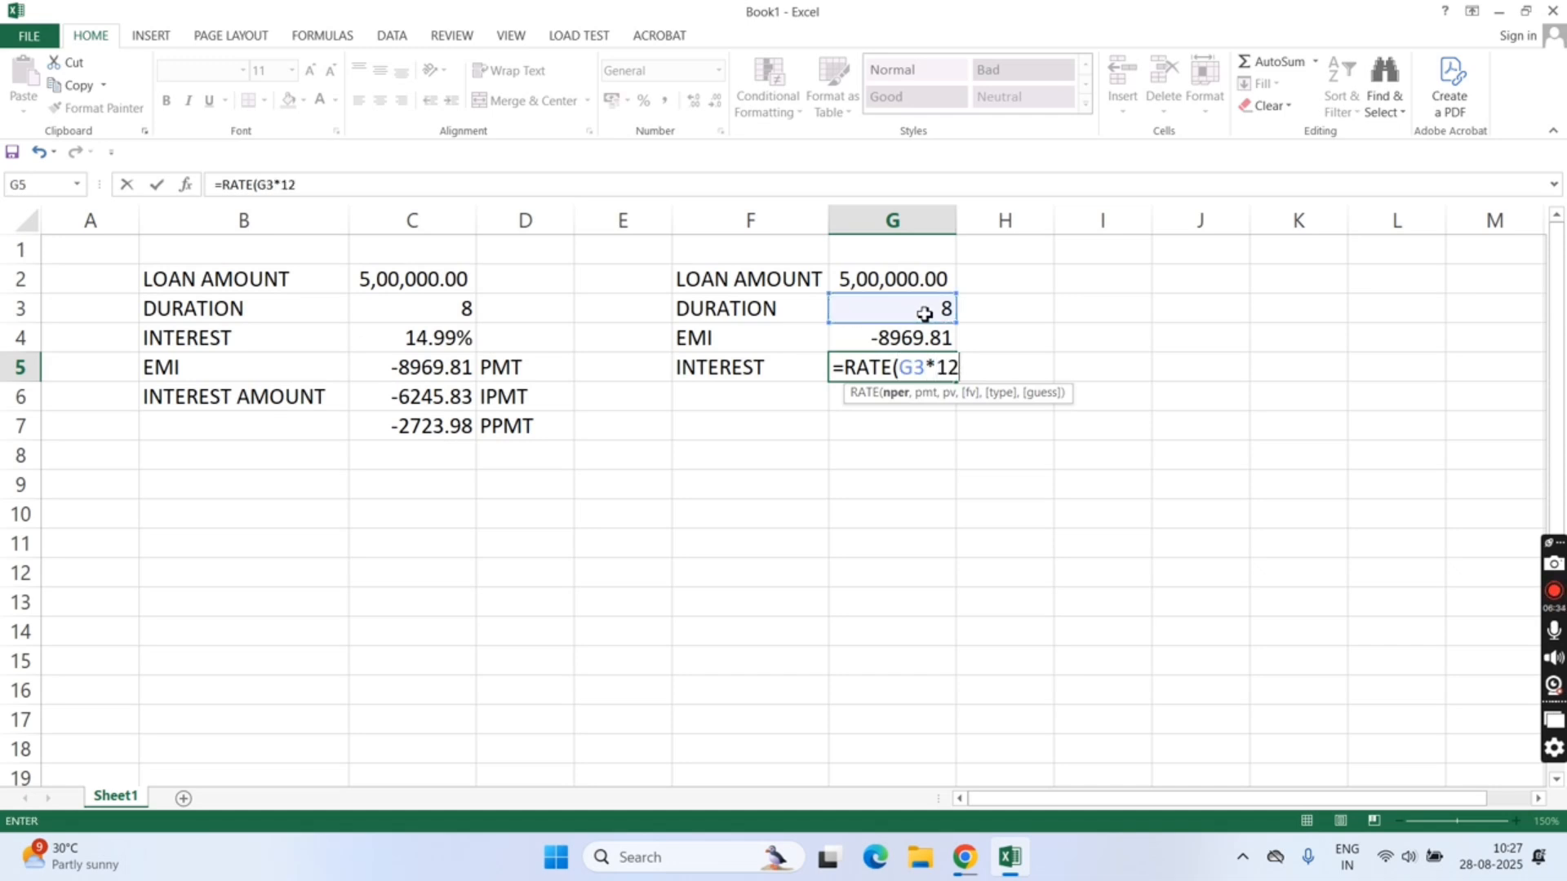
type(",")
left_click(878, 338)
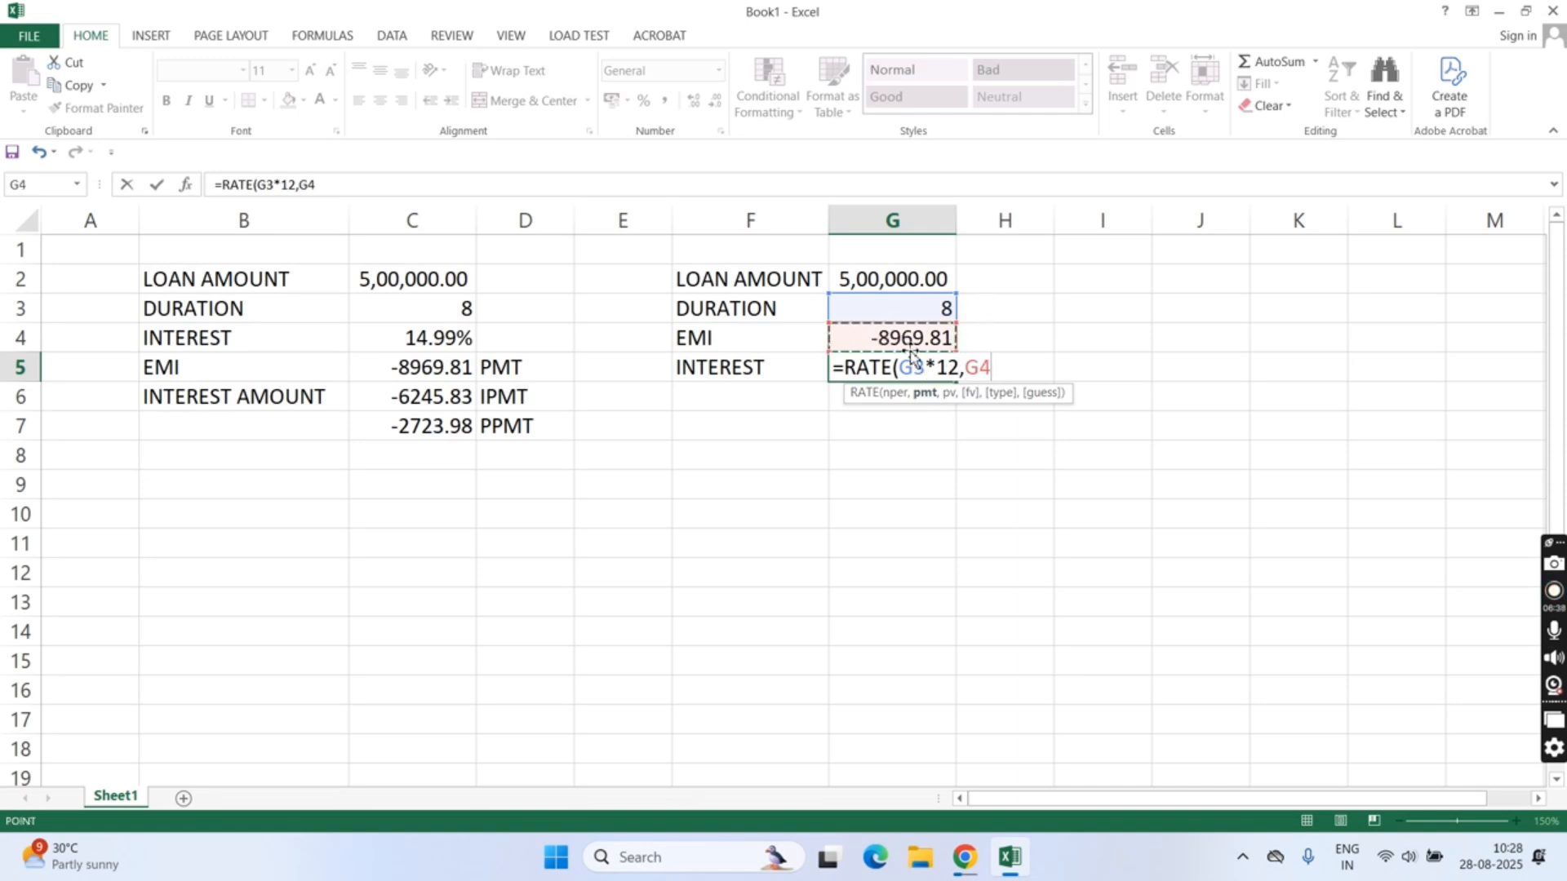
type(",")
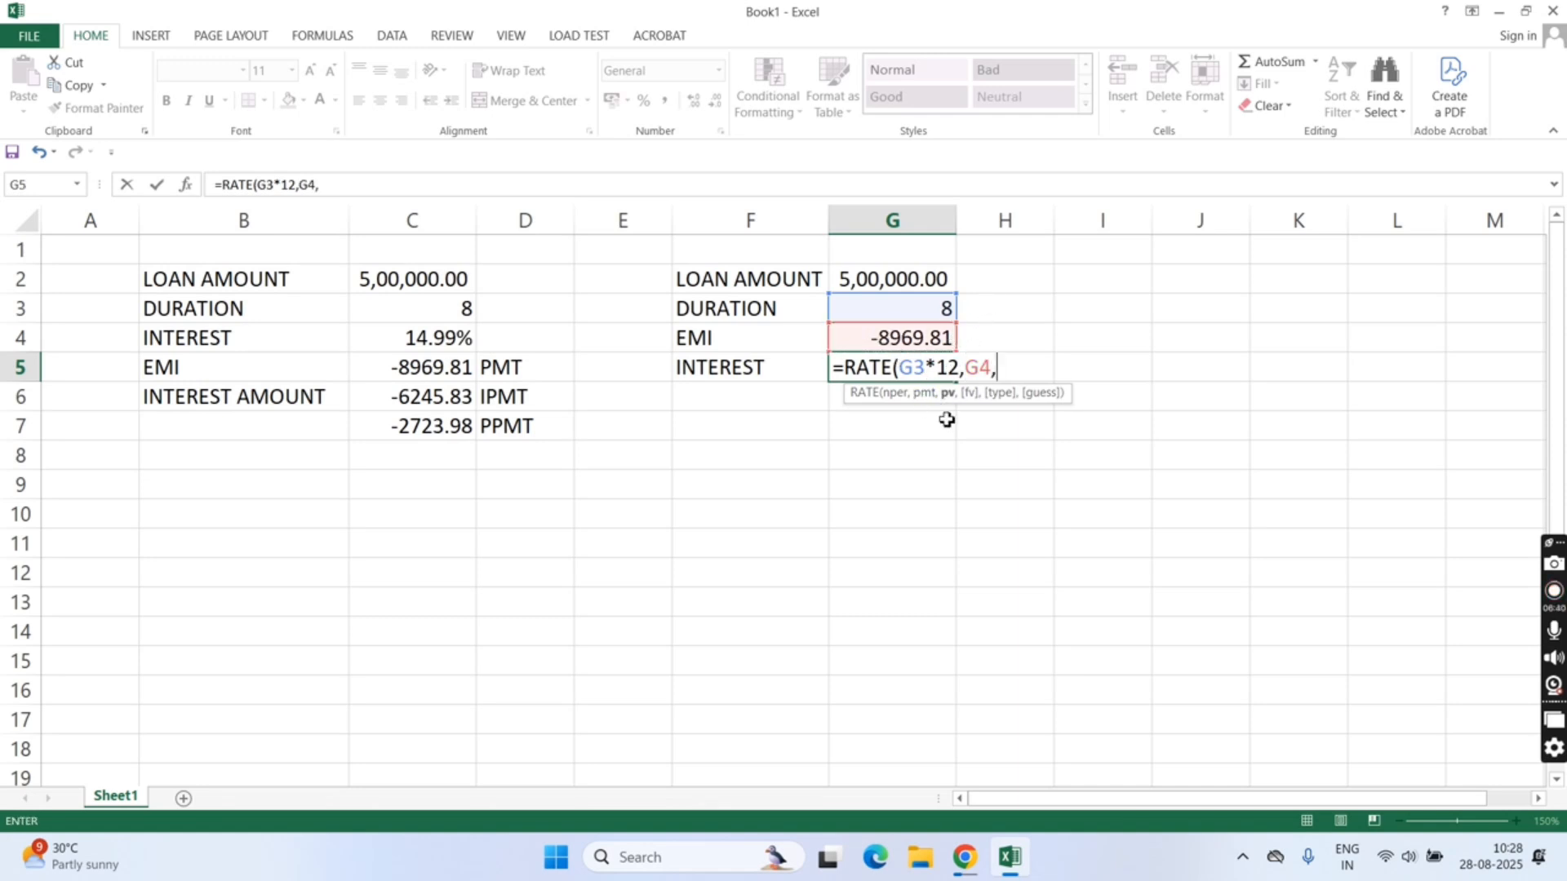
left_click(897, 280)
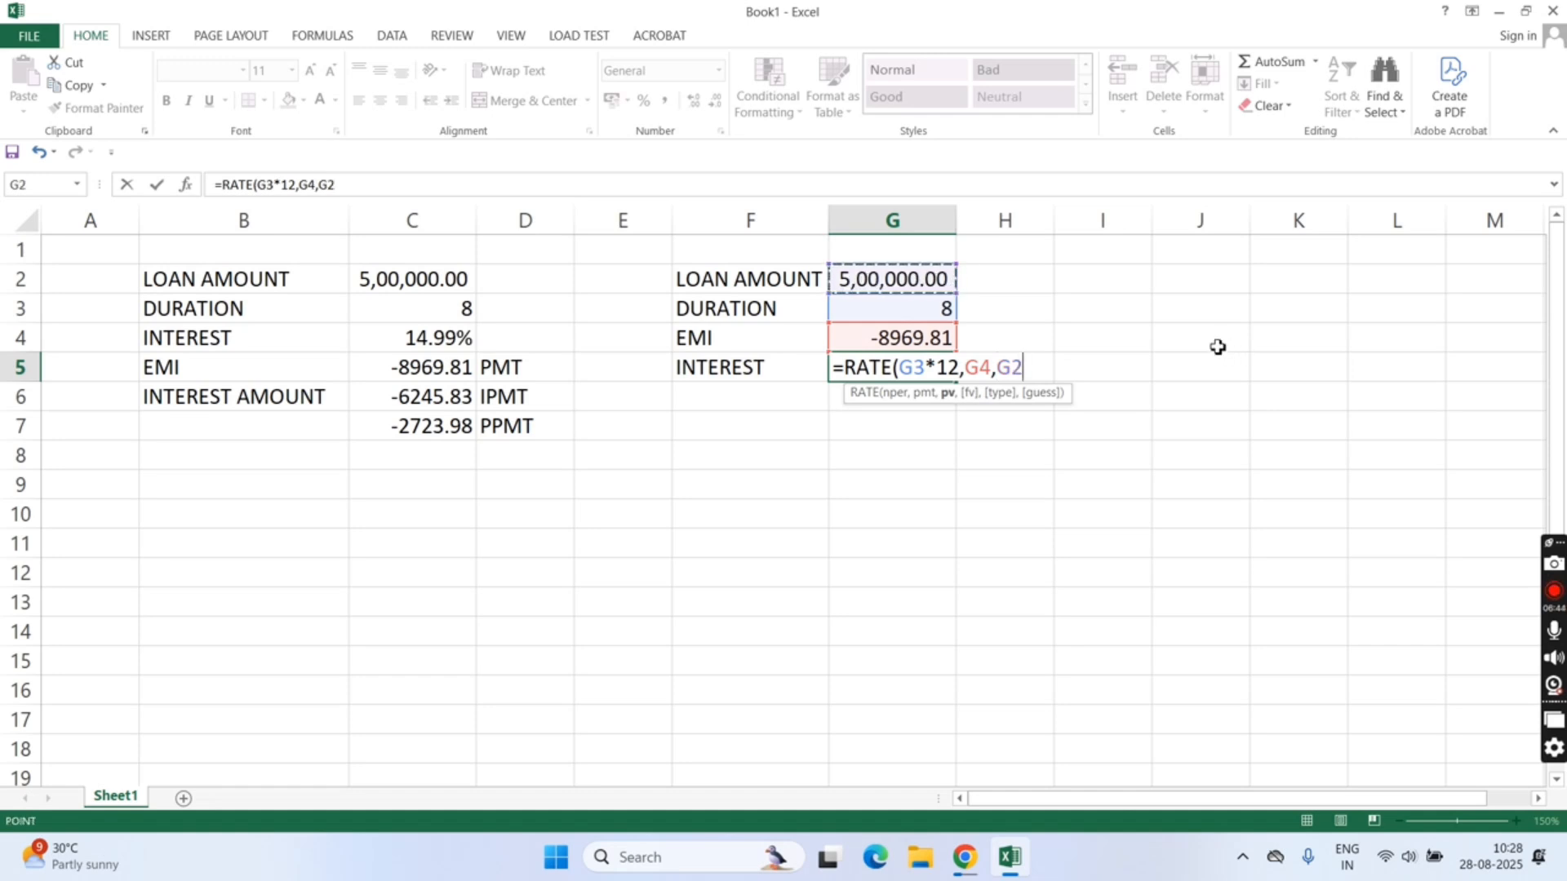
key("Return")
- Show the interest rate in G5 with two decimal places and check the loan amount and EMI it is based on
left_click(919, 367)
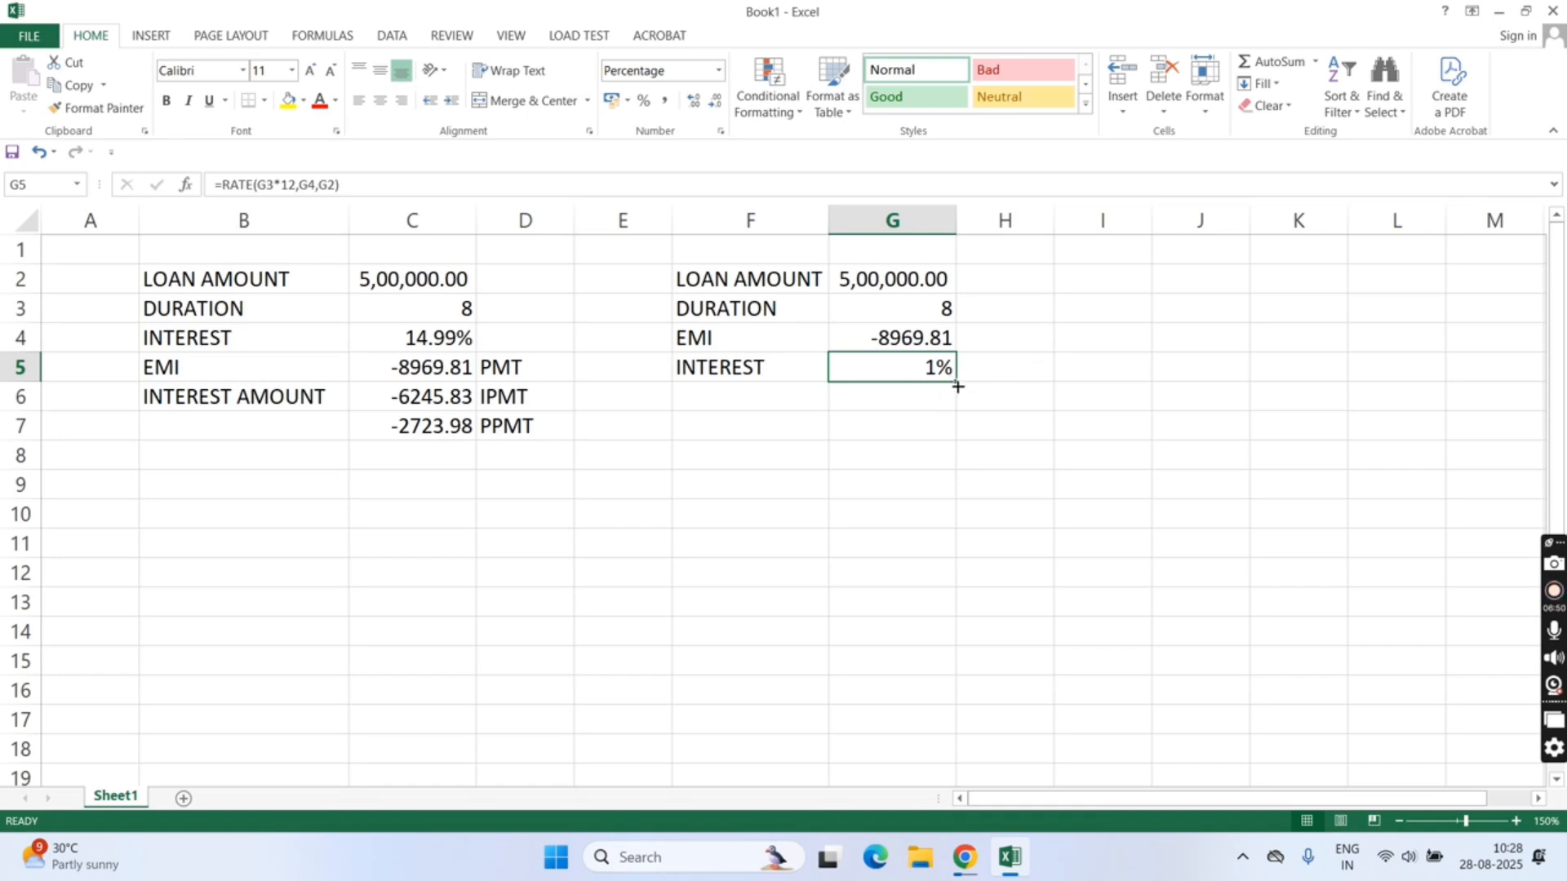
left_click(699, 109)
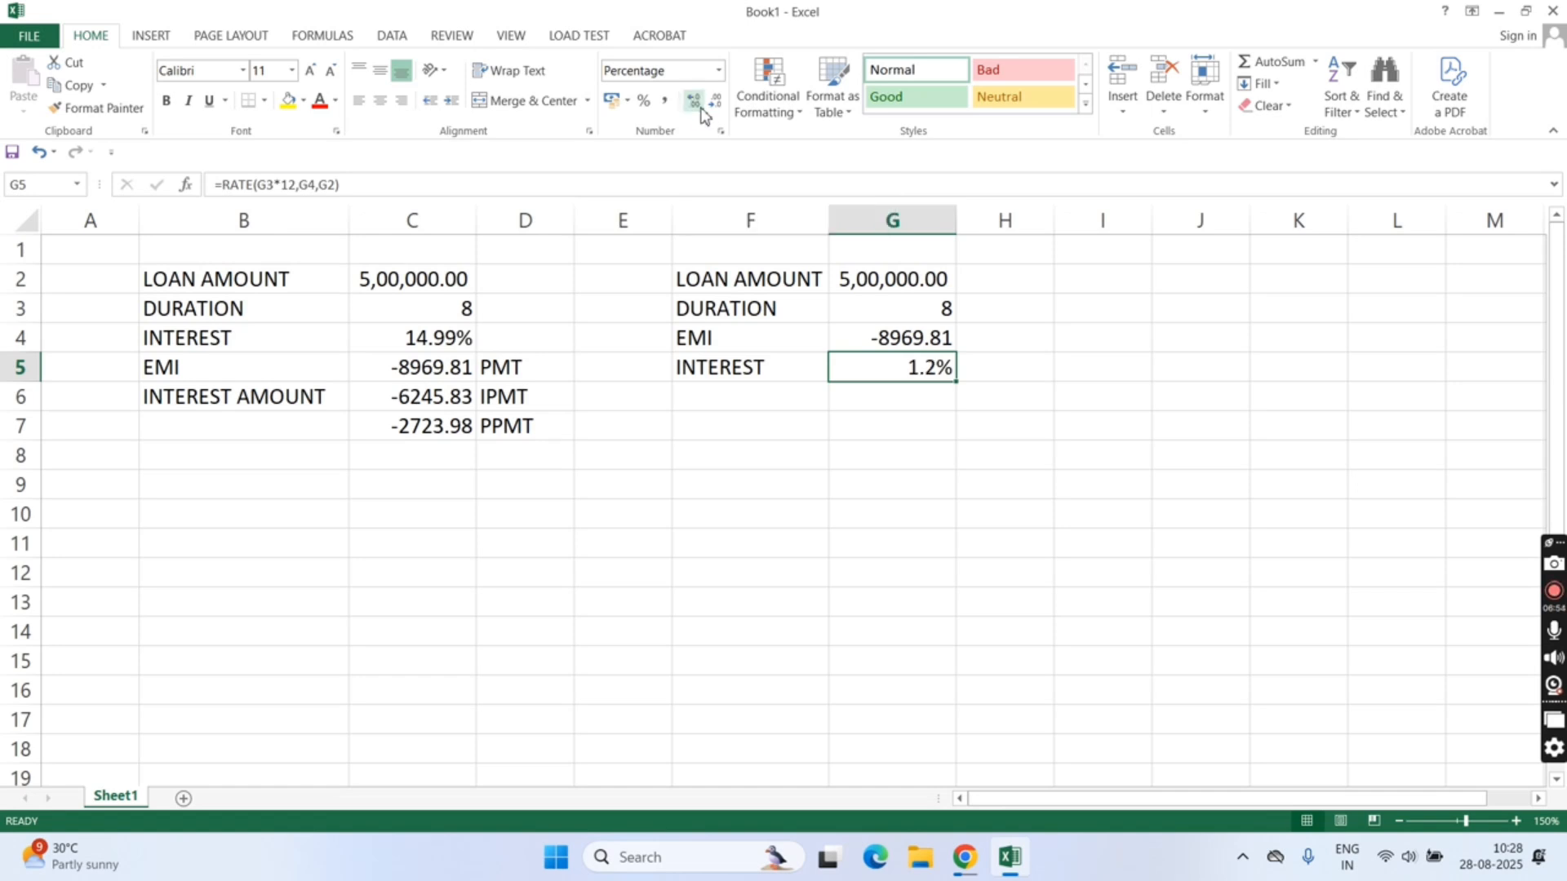
left_click(699, 109)
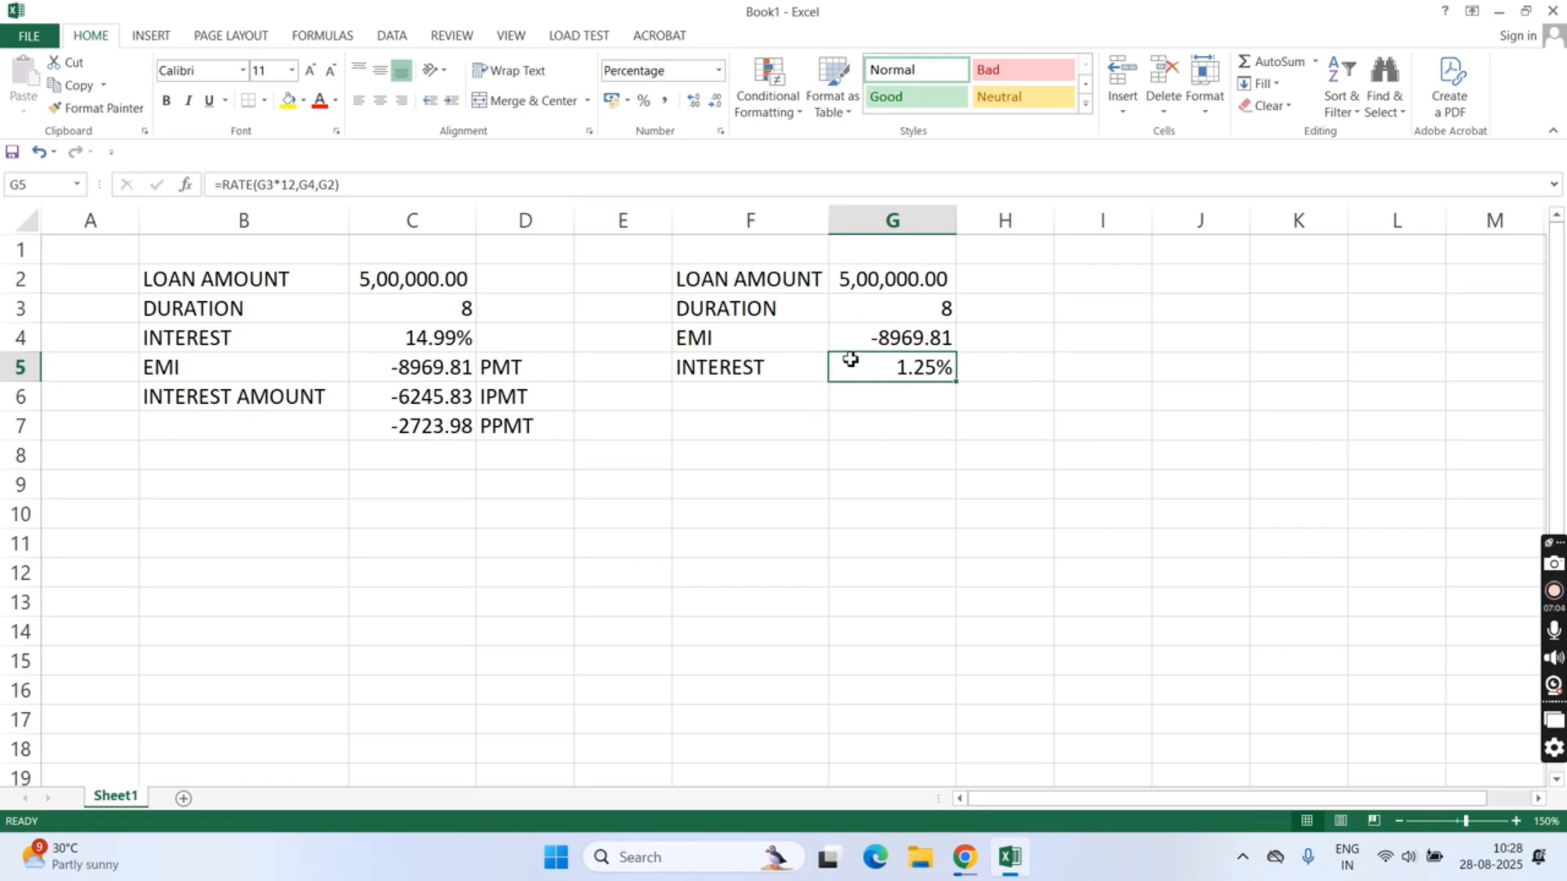
left_click_drag(867, 278, 795, 278)
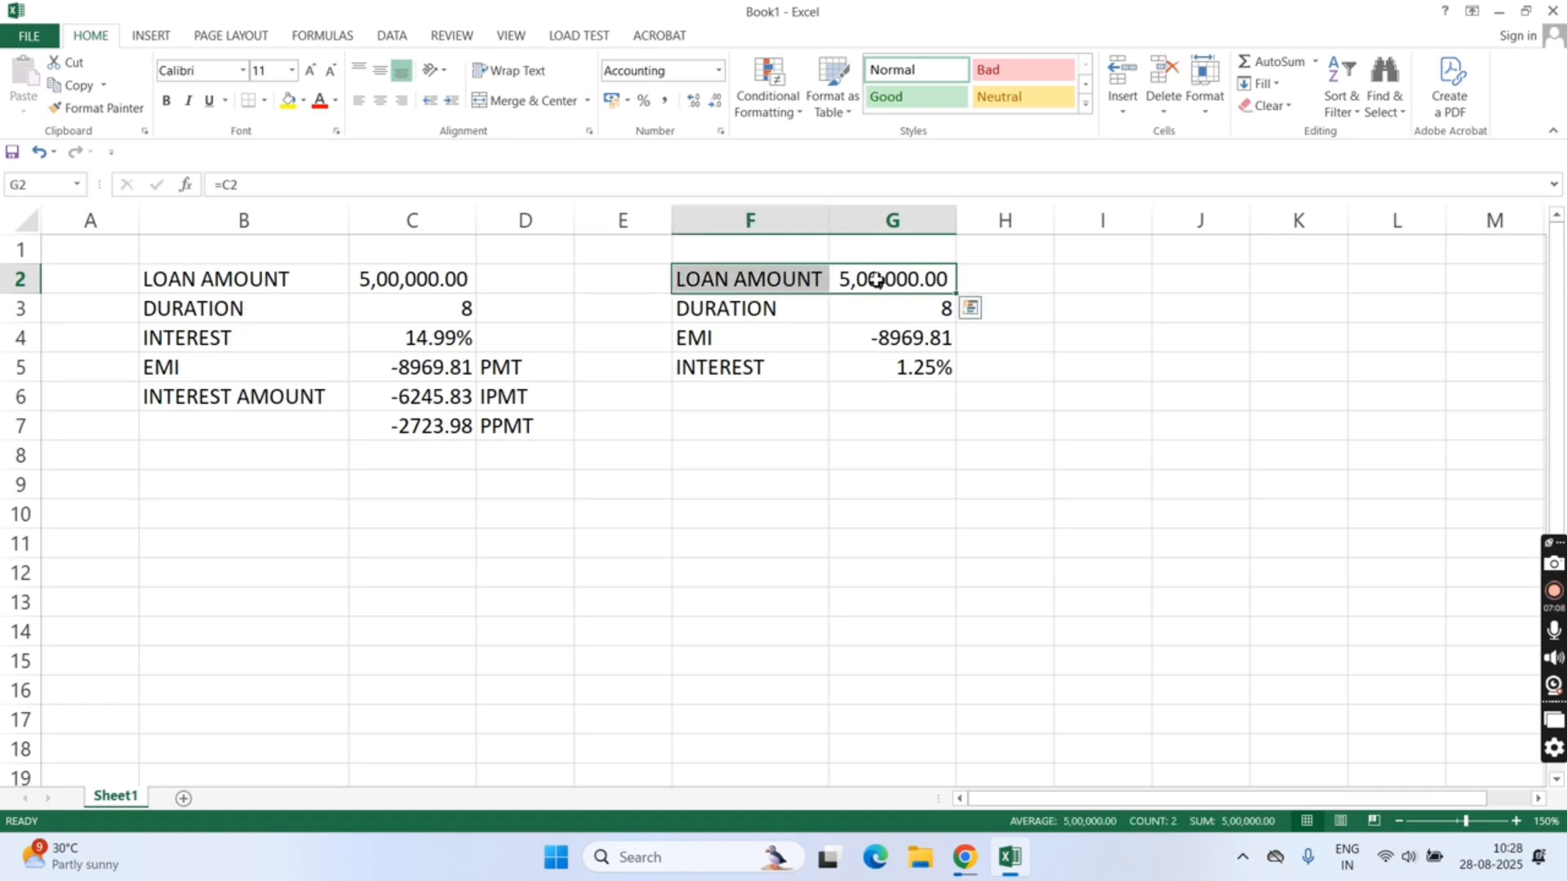
left_click(931, 338)
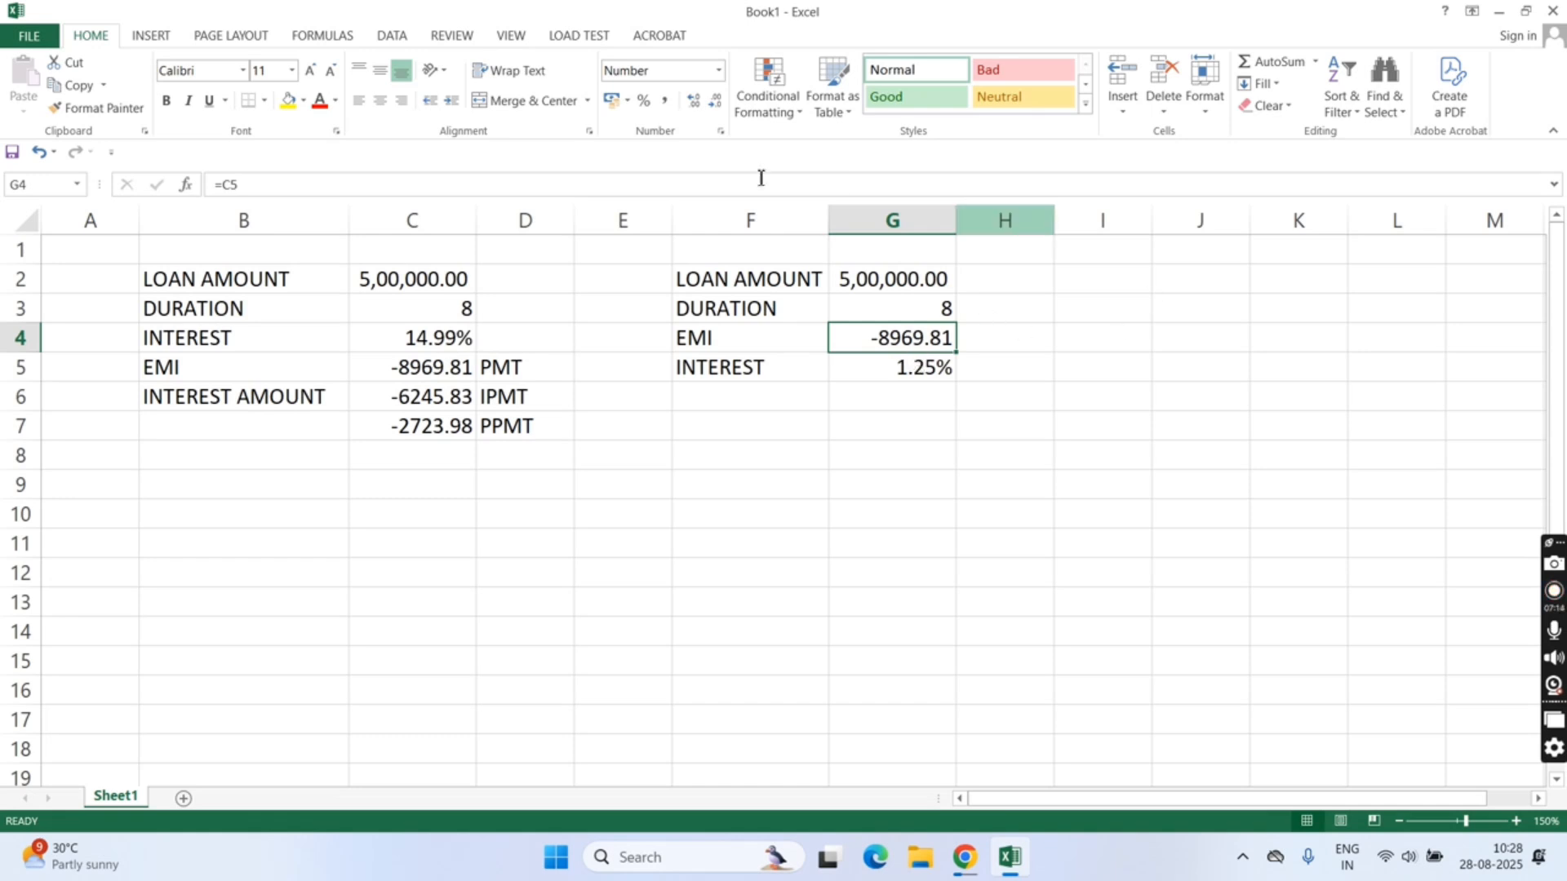
- Review the RATE formula in G5 and the arguments of the PMT formula in C5
left_click(890, 379)
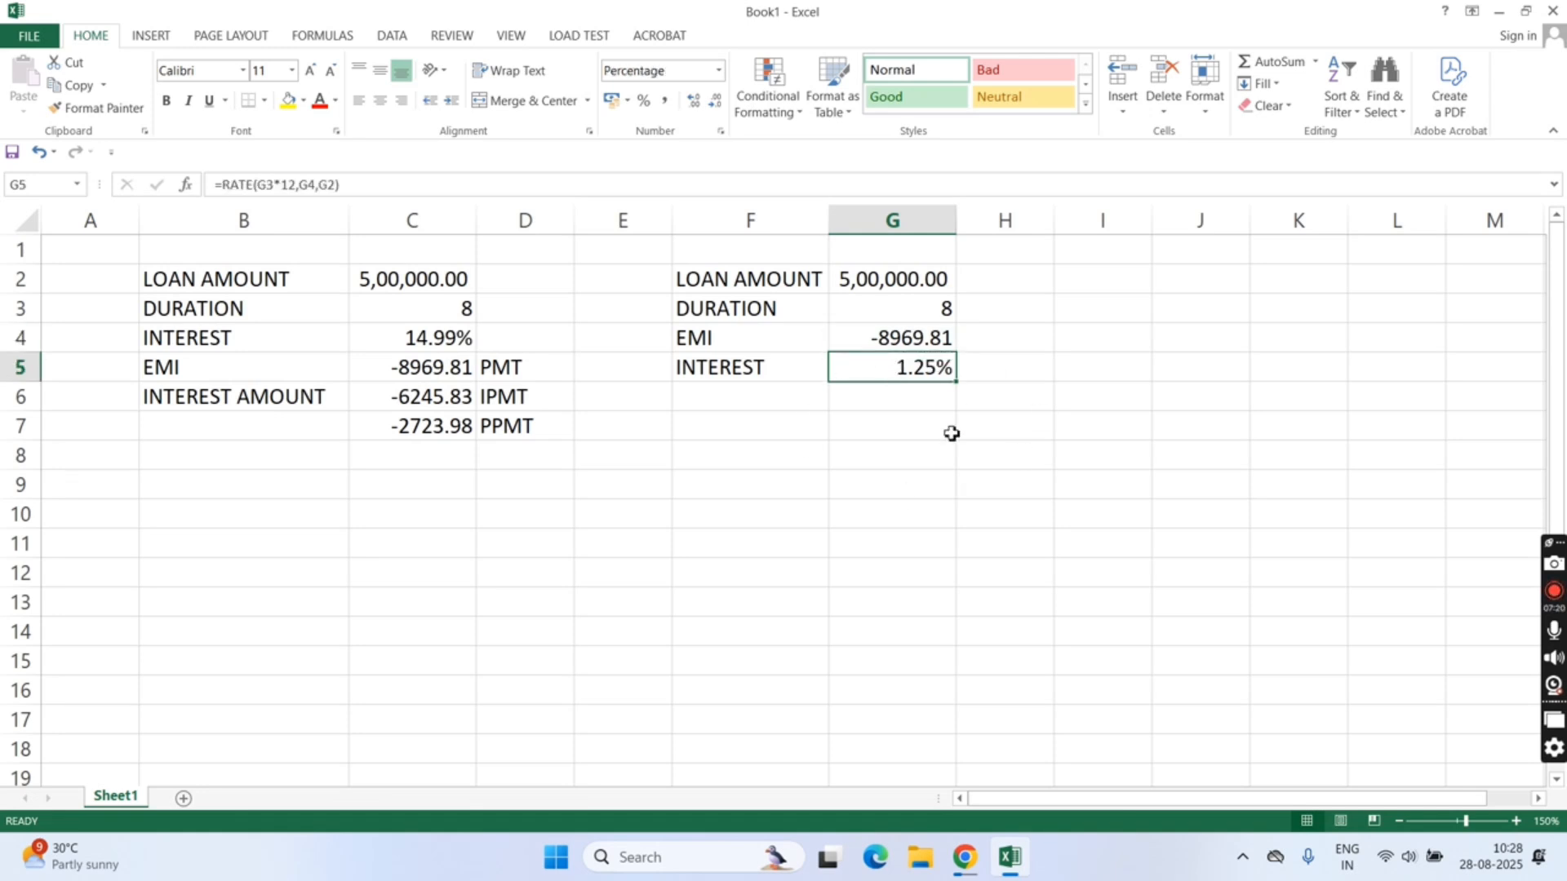
left_click(785, 427)
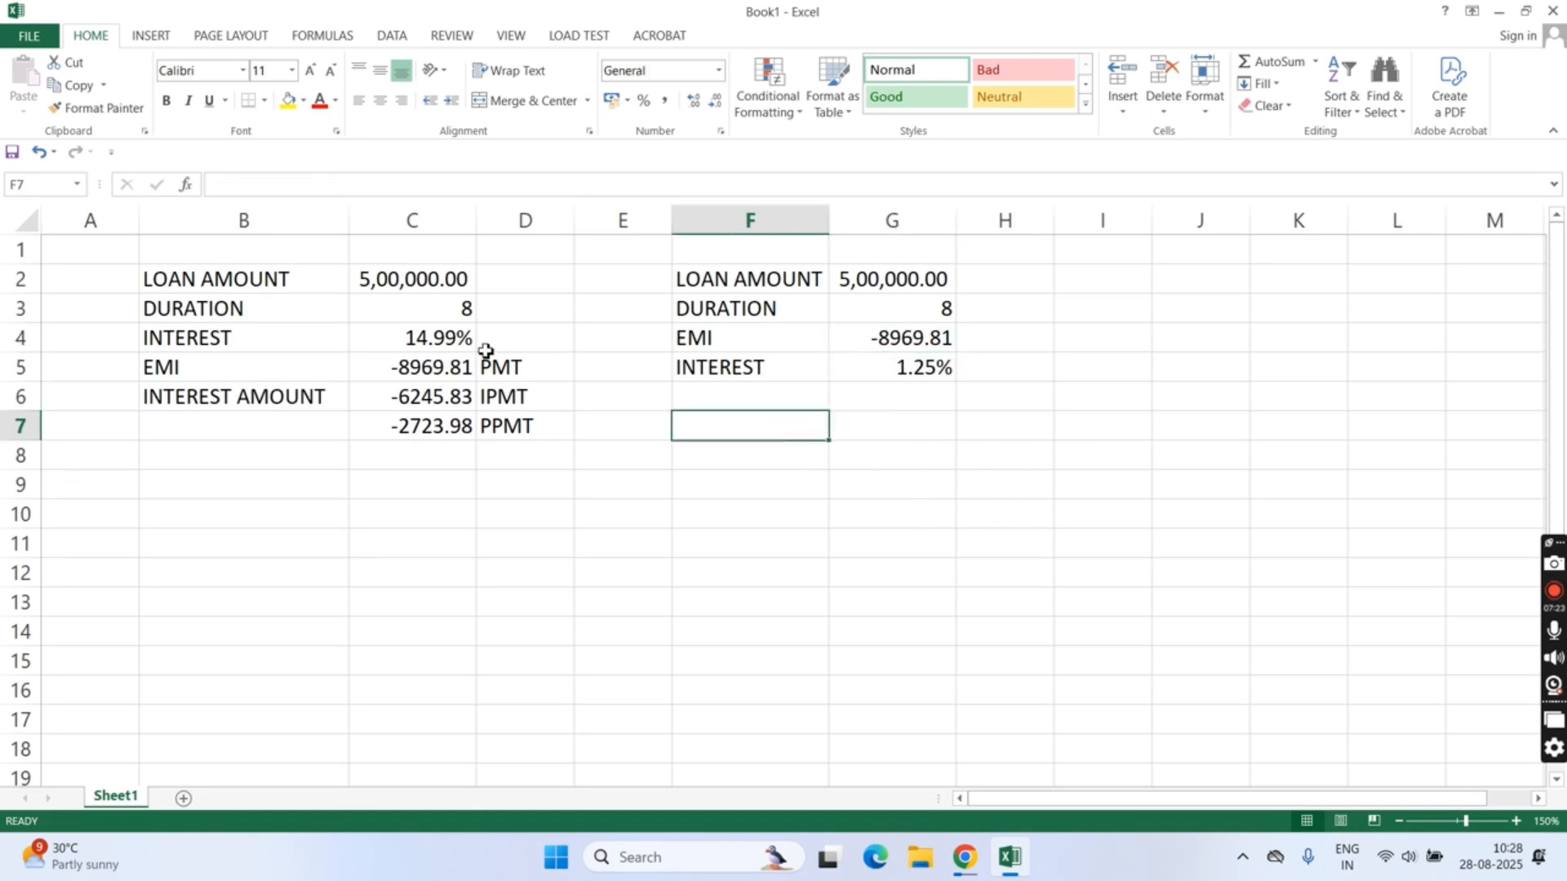
double_click(408, 363)
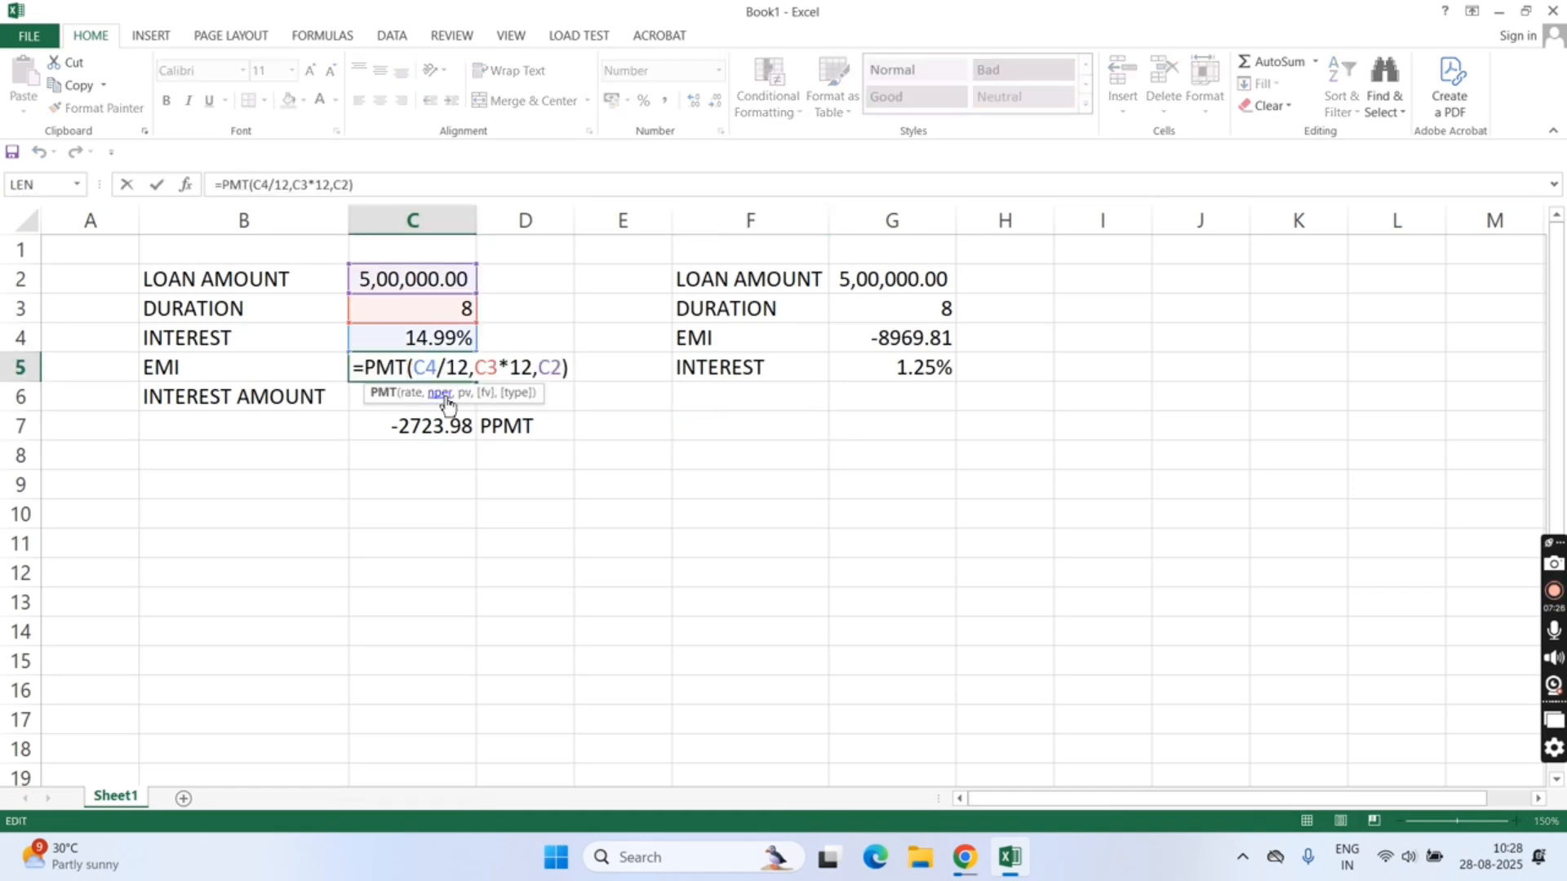
key("Return")
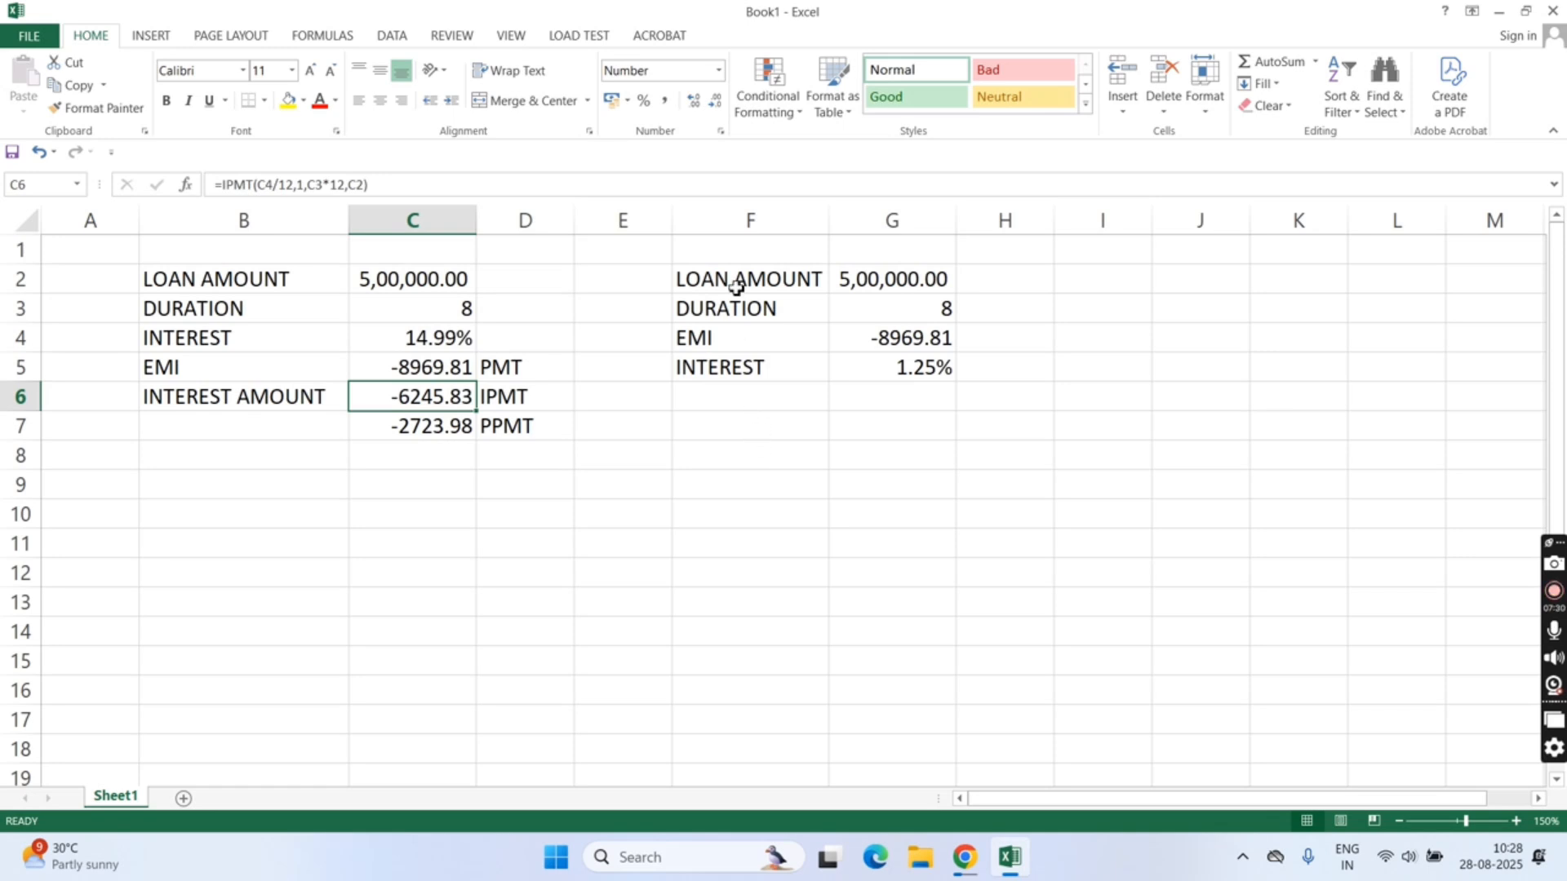
- Merge and center F1:G1 above the second table and enter the heading RATE
left_click_drag(776, 247, 901, 255)
left_click(489, 100)
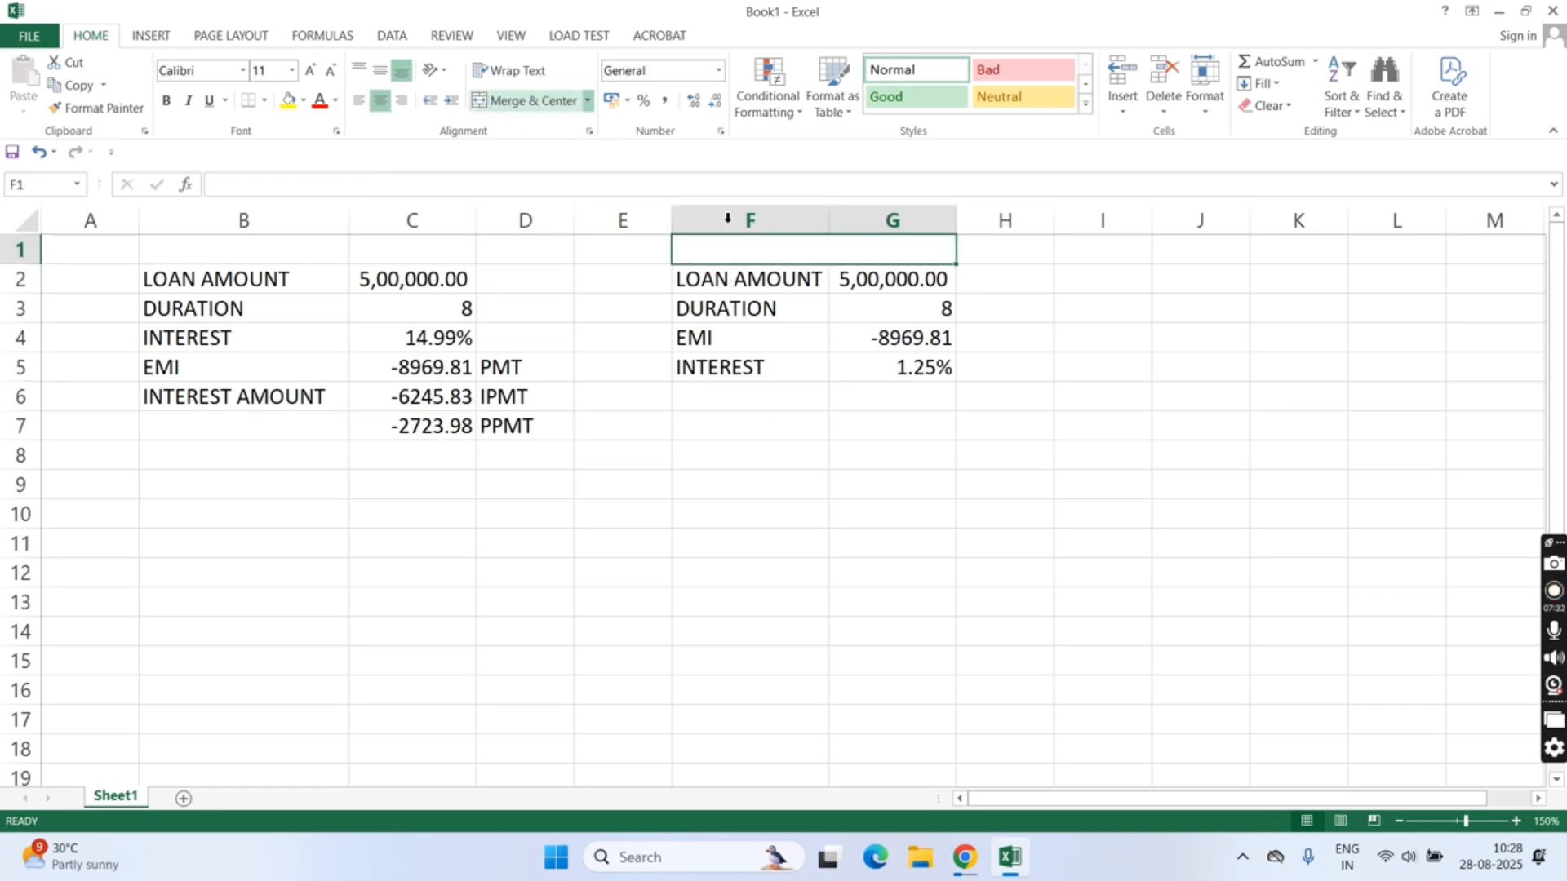
type("RATE")
key("Return")
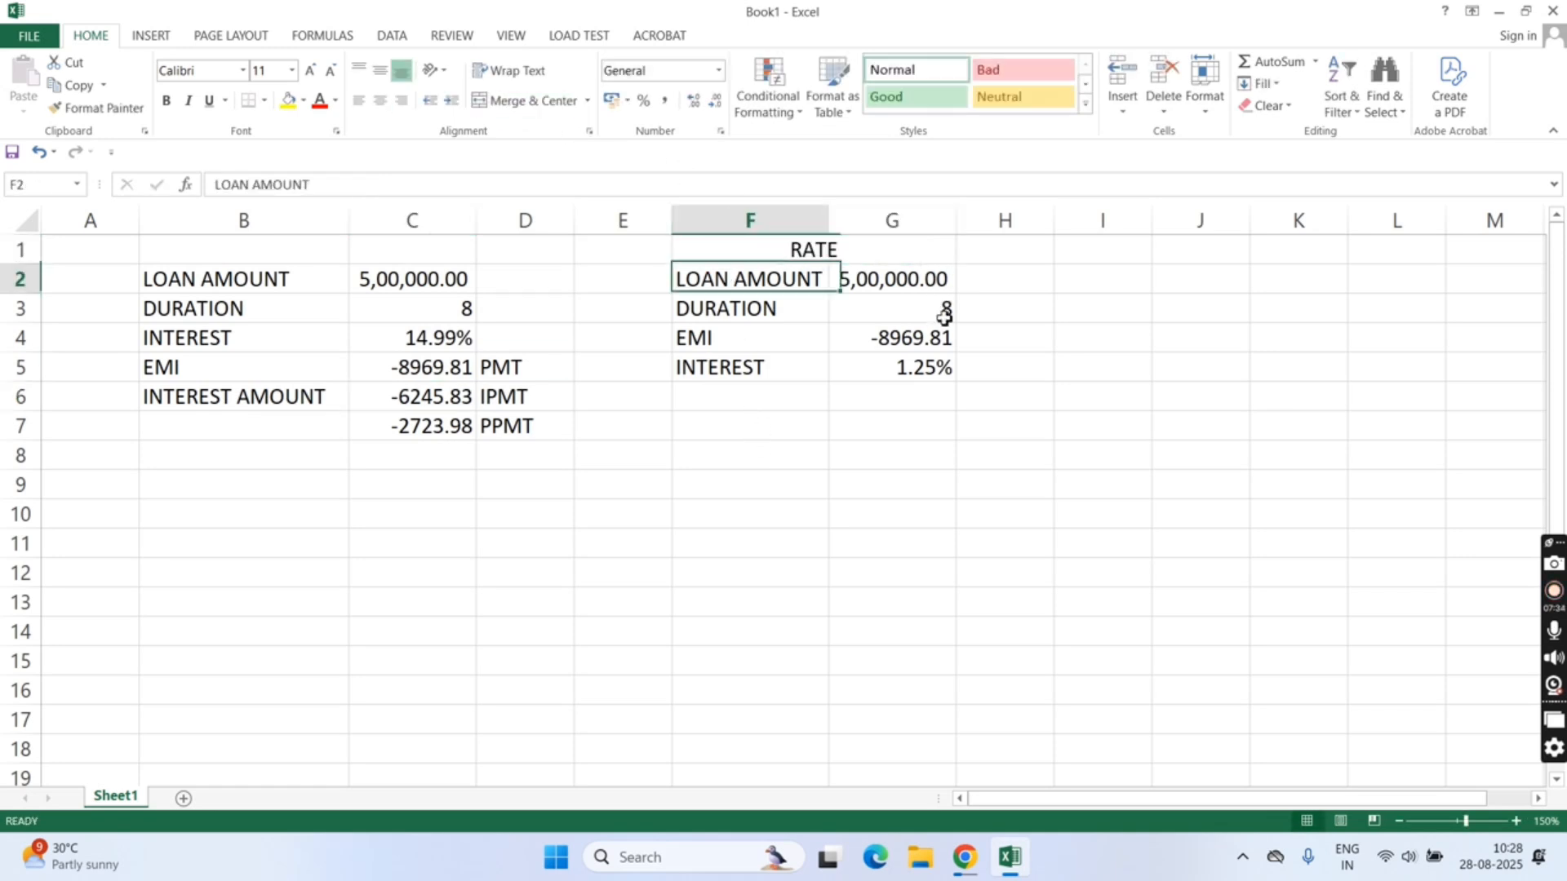
- Apply all borders to the RATE table in F1:G5
left_click_drag(879, 243, 874, 363)
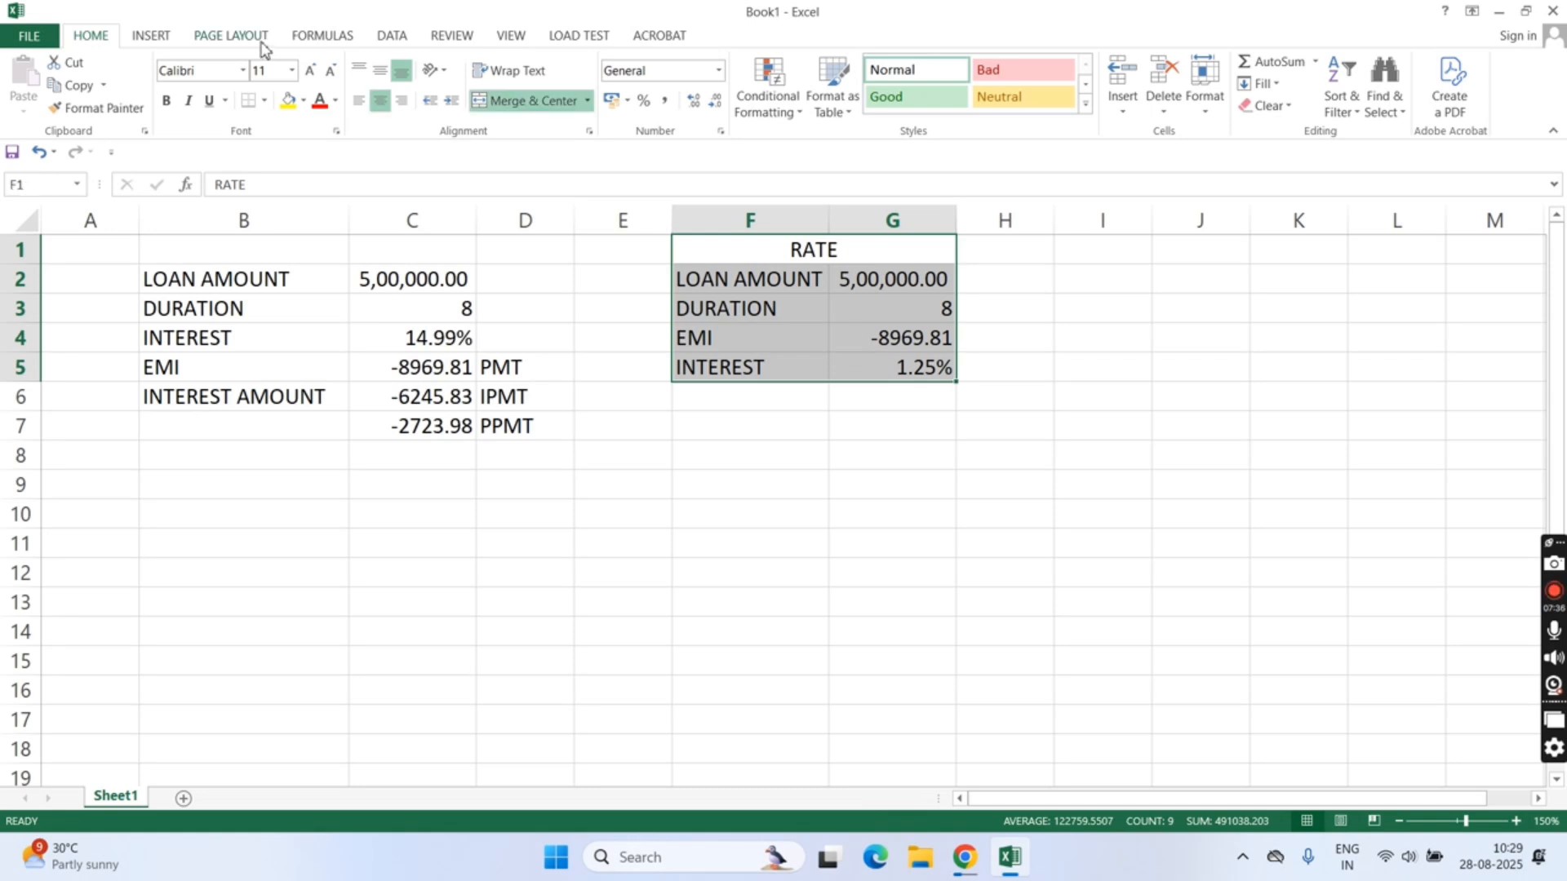
left_click(264, 101)
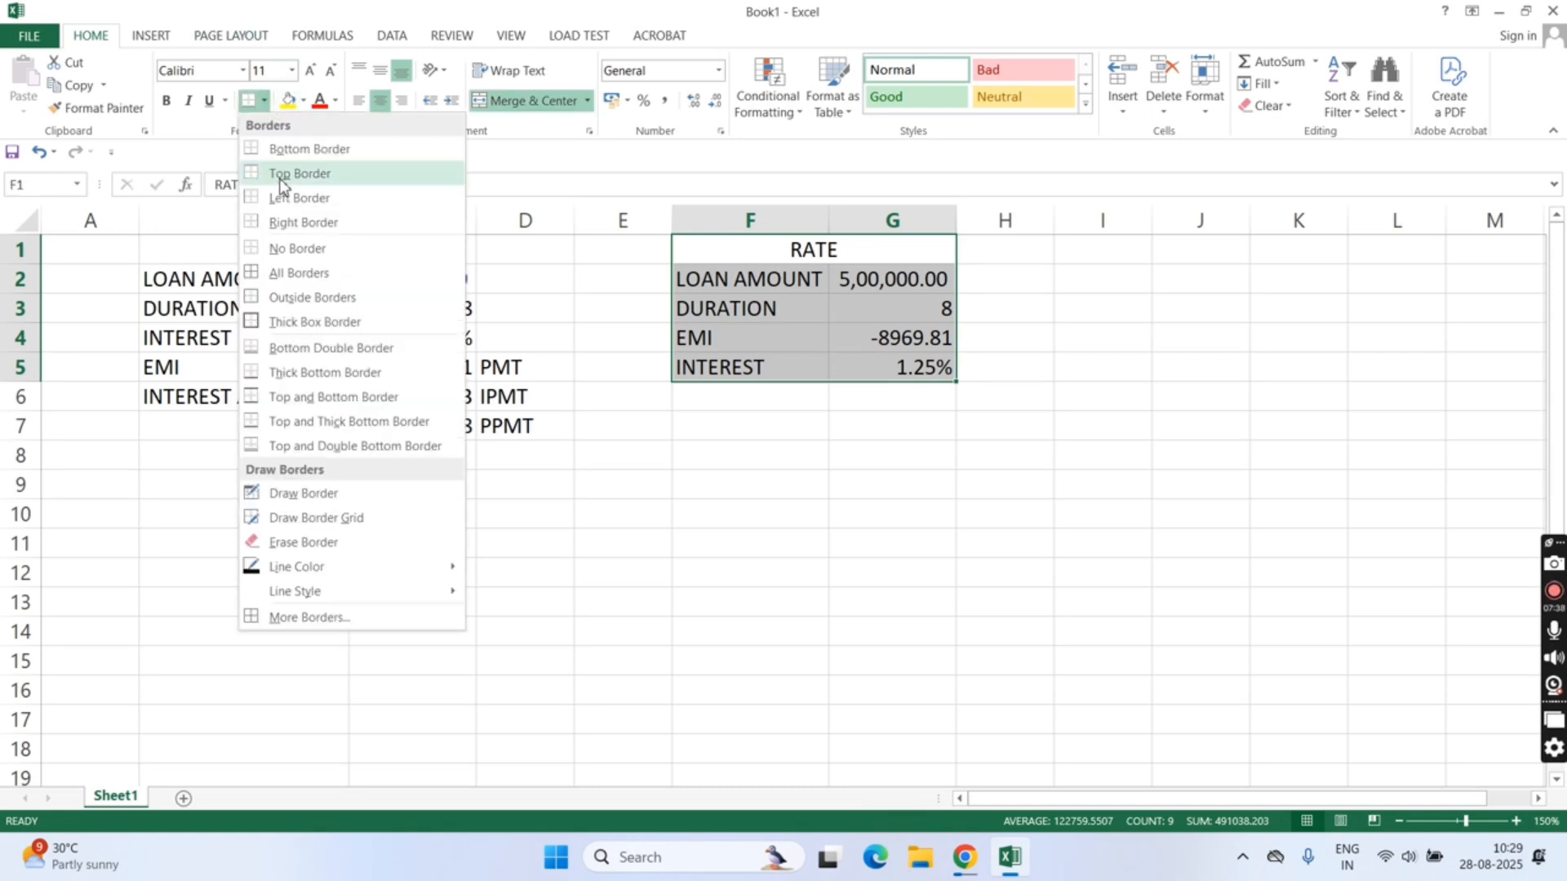
left_click(292, 277)
- Merge and center F8:G8 below the RATE table and enter the heading NPER
left_click(798, 455)
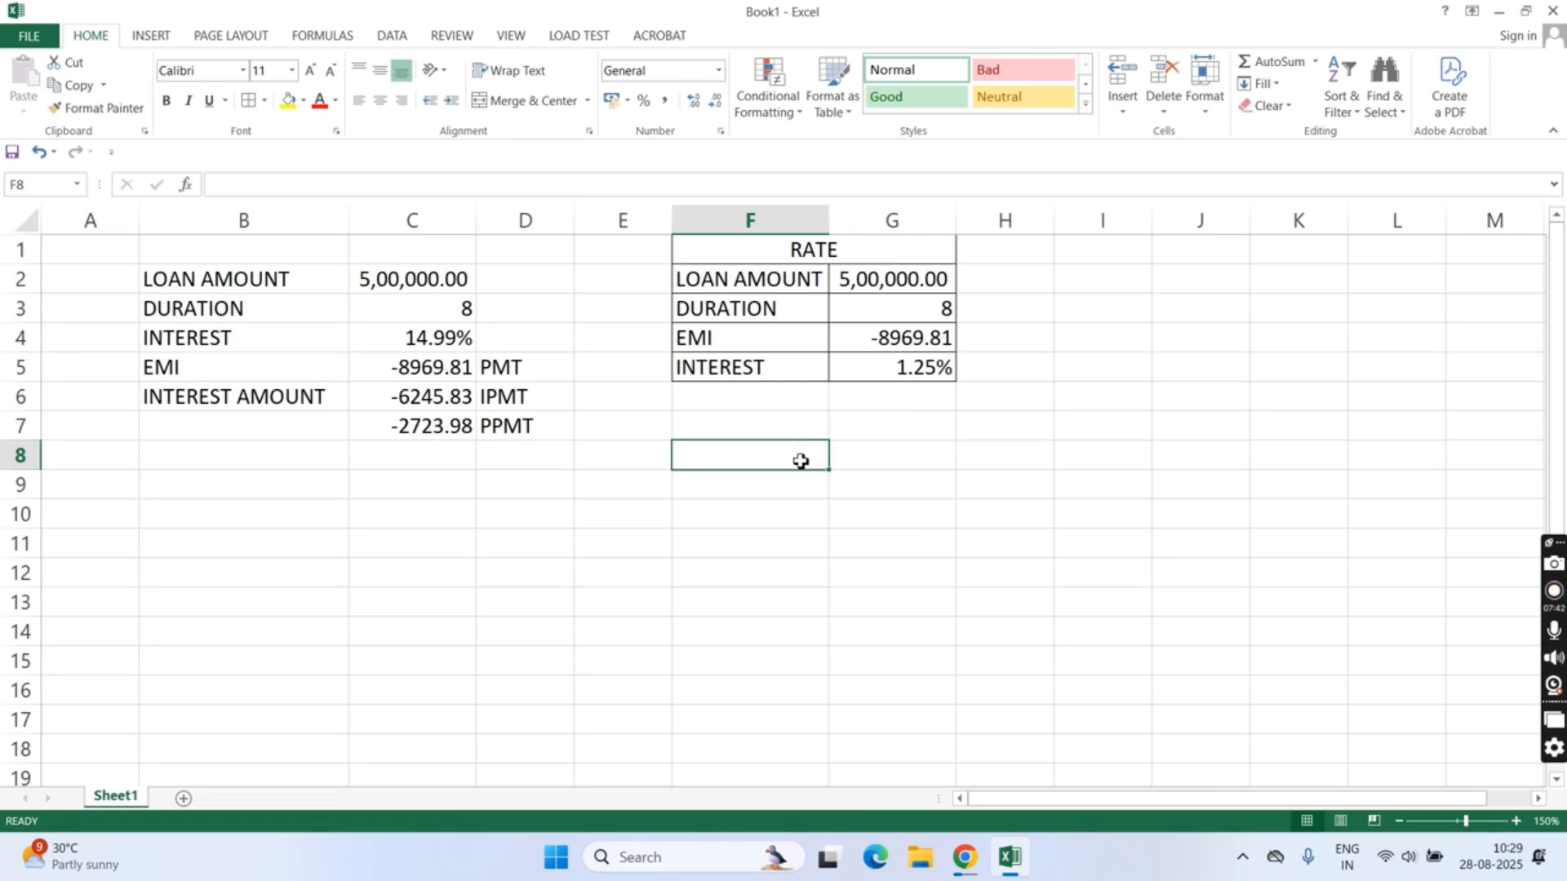
left_click_drag(800, 461, 878, 457)
left_click(529, 110)
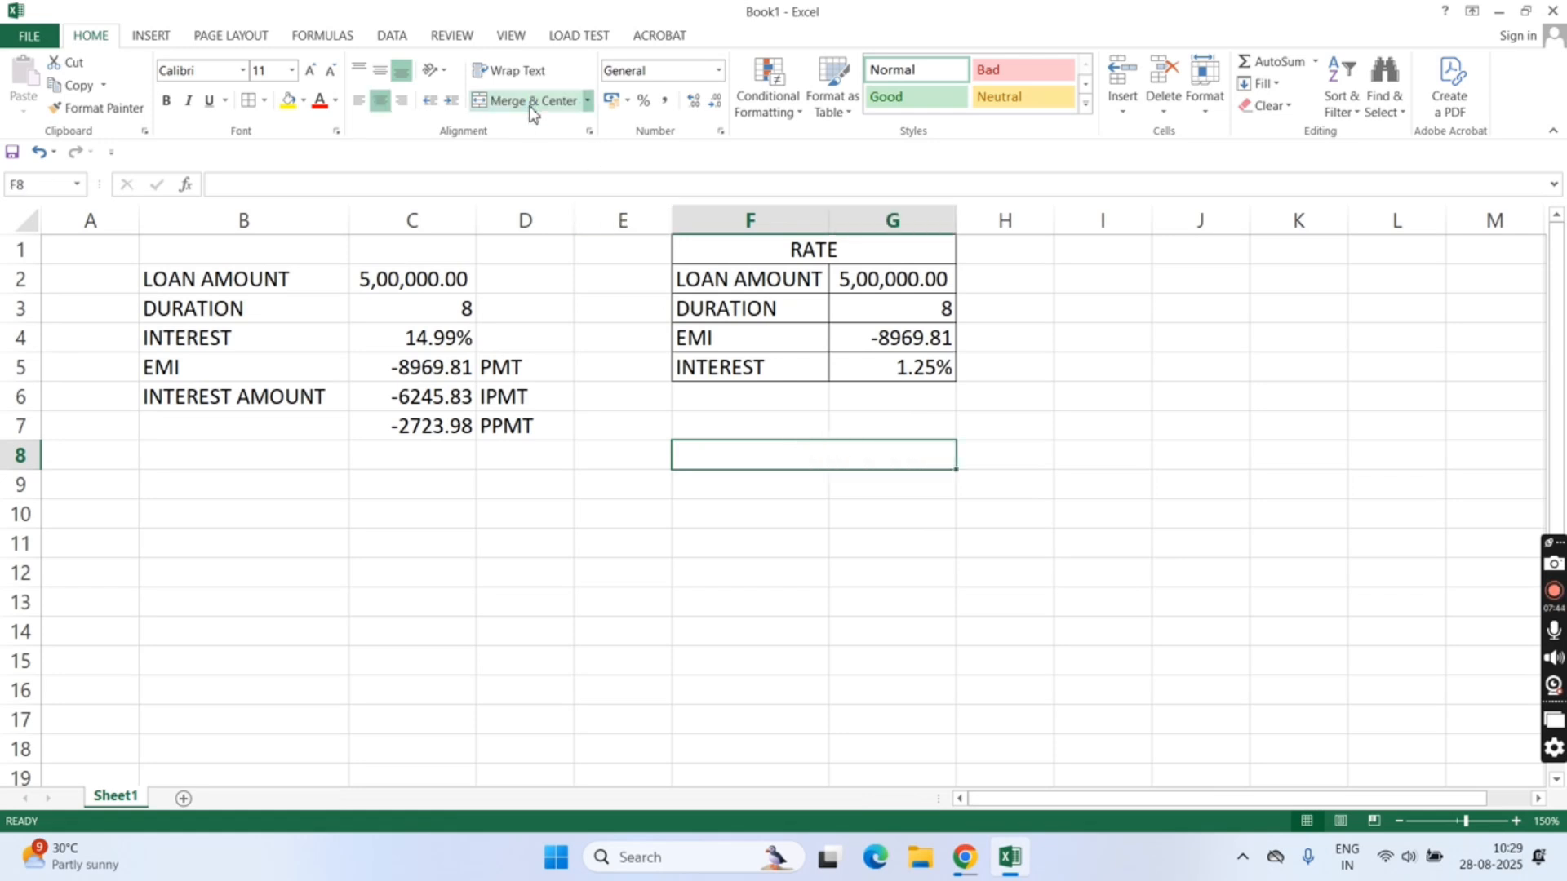
type("NPER")
key("Return")
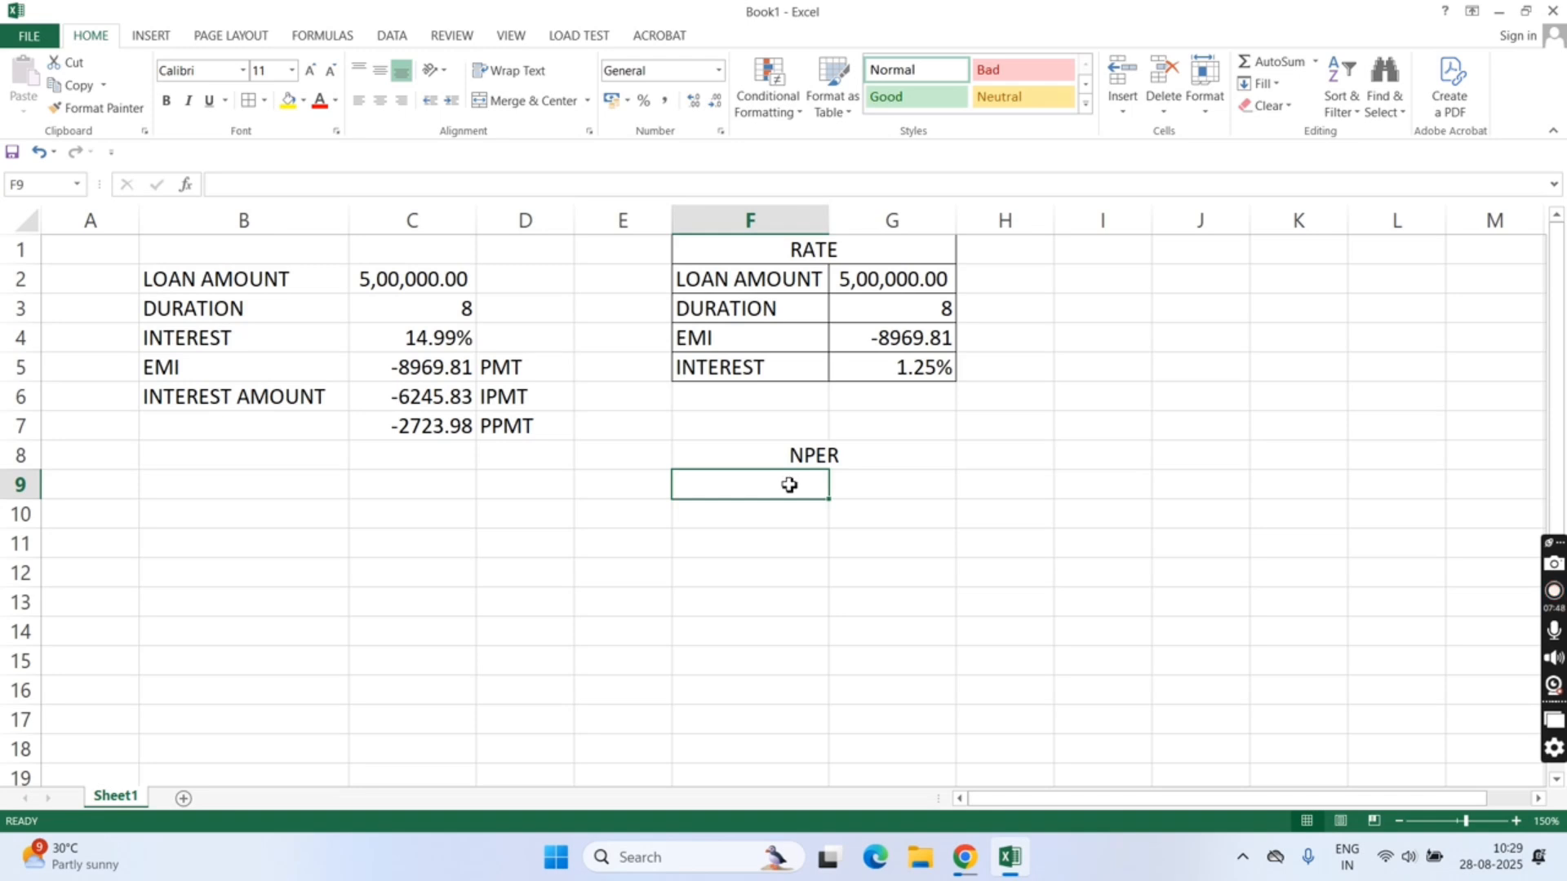
- Copy the labels LOAN AMOUNT, INTEREST and EMI from column B of the first table into the NPER table starting at F9
left_click(260, 282)
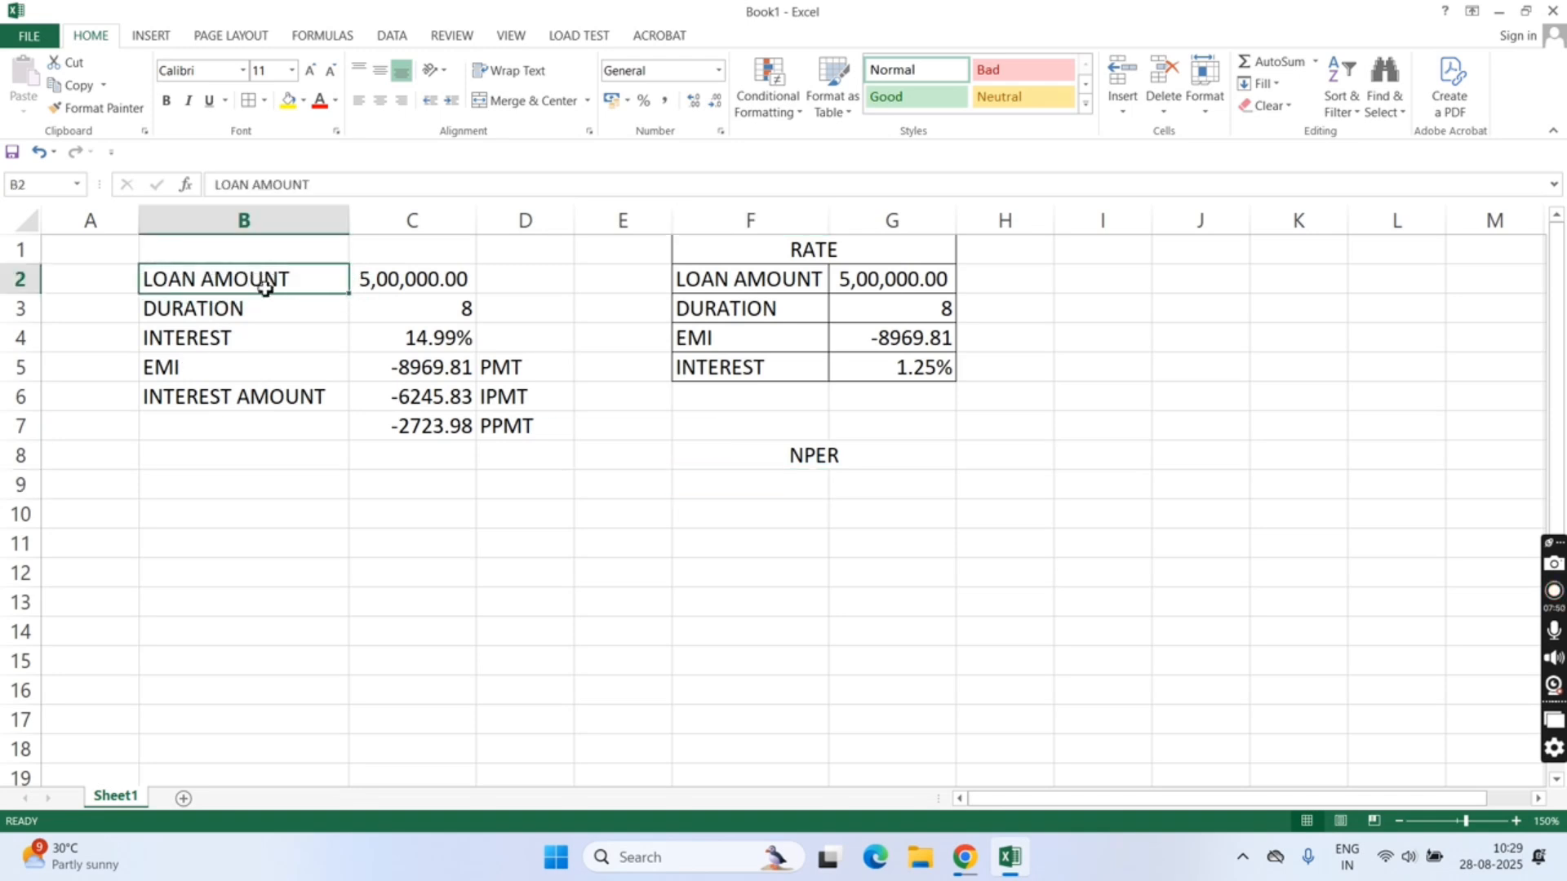
left_click(261, 339, "ctrl")
left_click(256, 365, "ctrl")
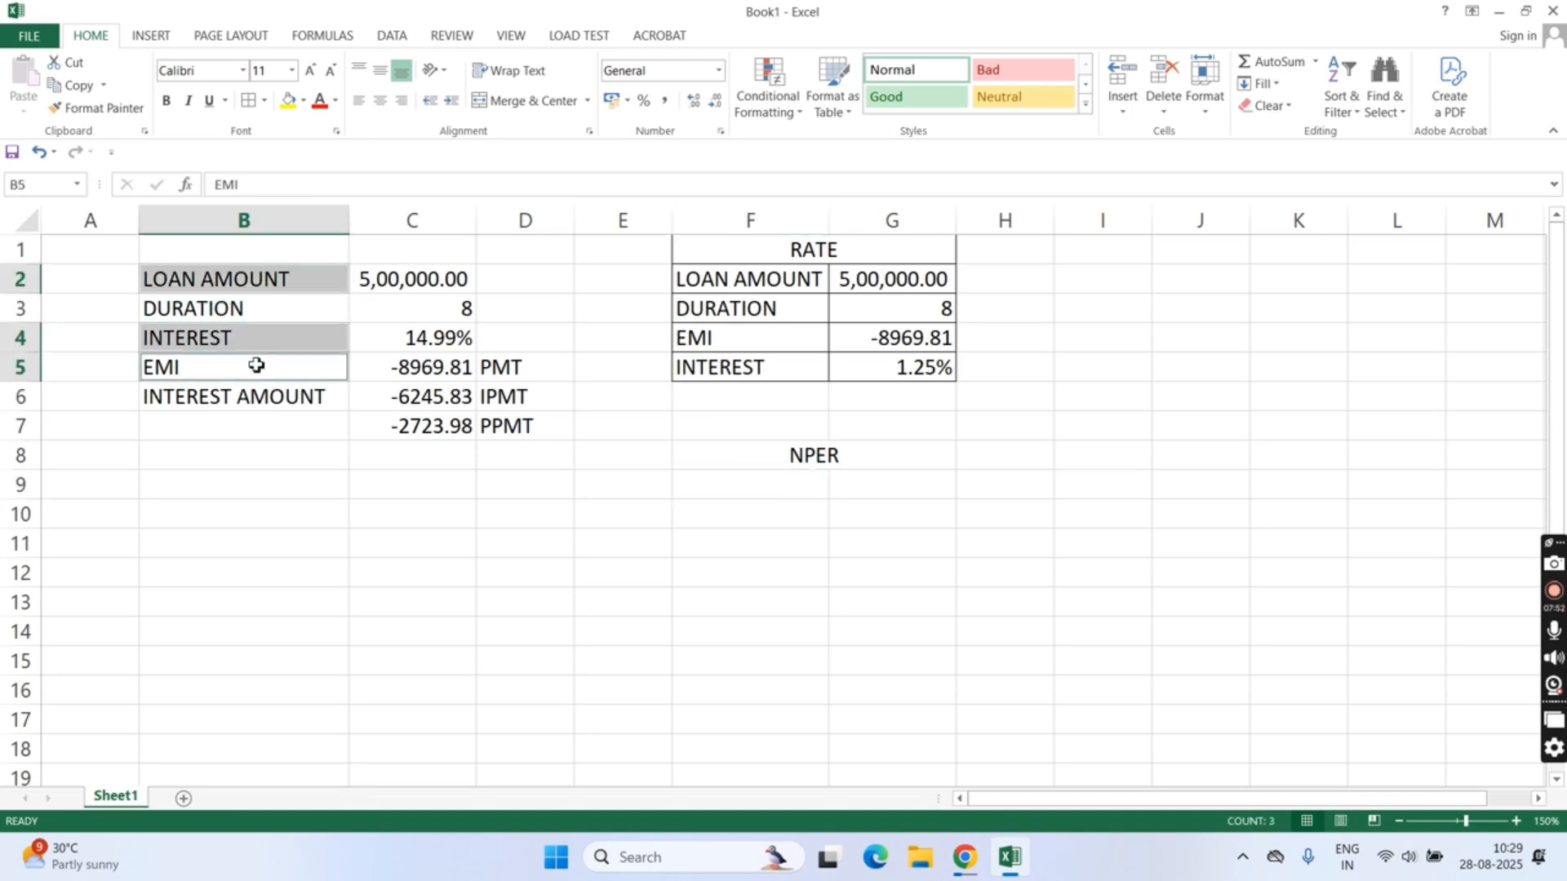
key("ctrl+c")
left_click(745, 483)
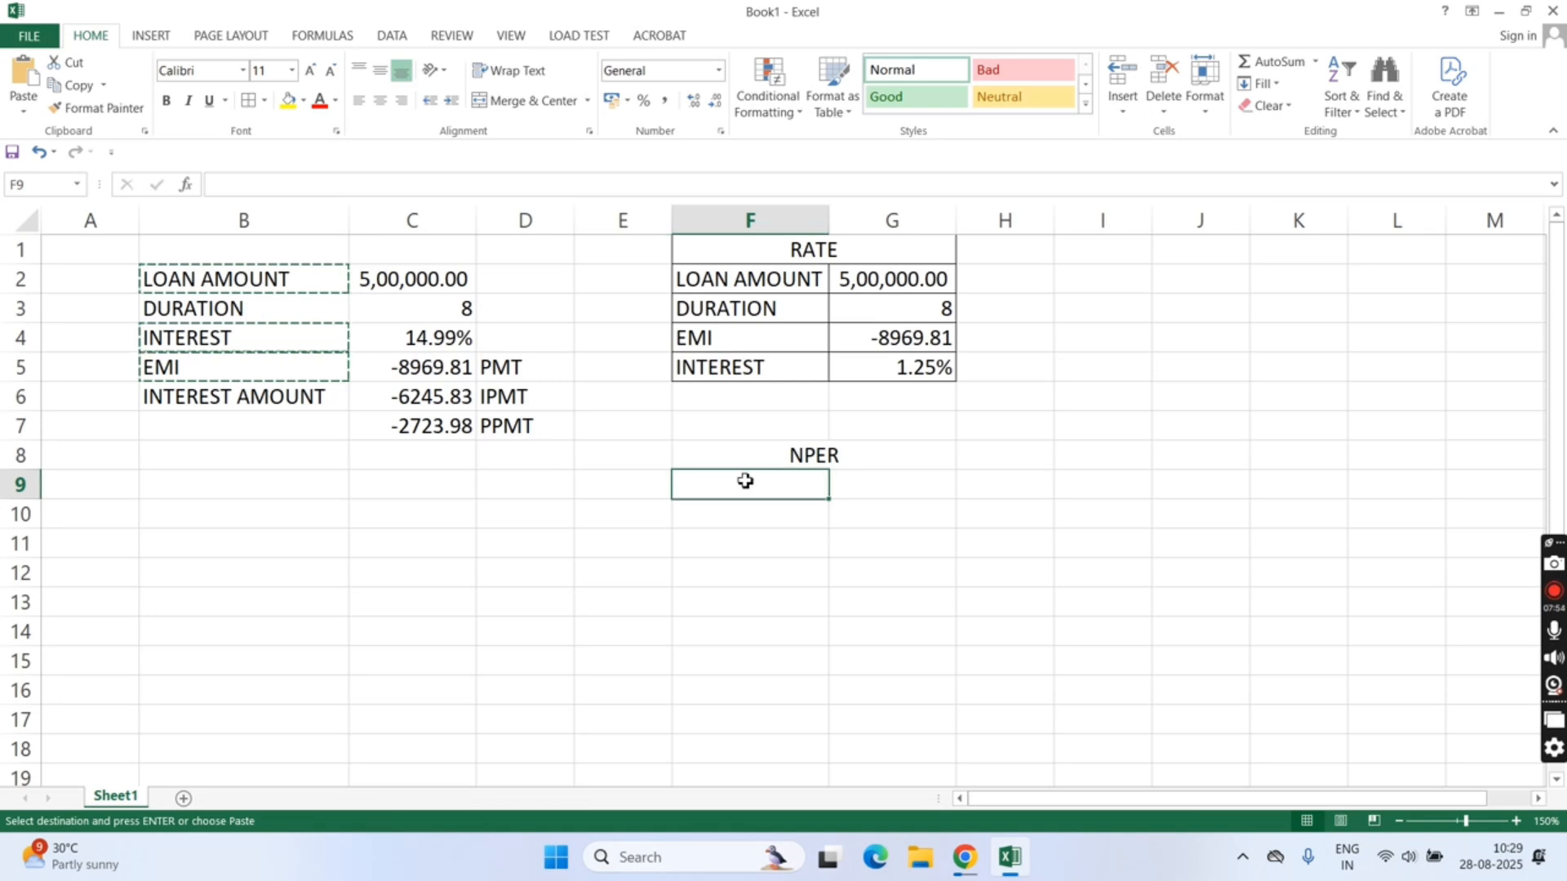
key("ctrl+v")
- Link the NPER table's values to the first table with =C2 in G9, =C4 in G10 and =C5 in G11
left_click(901, 493)
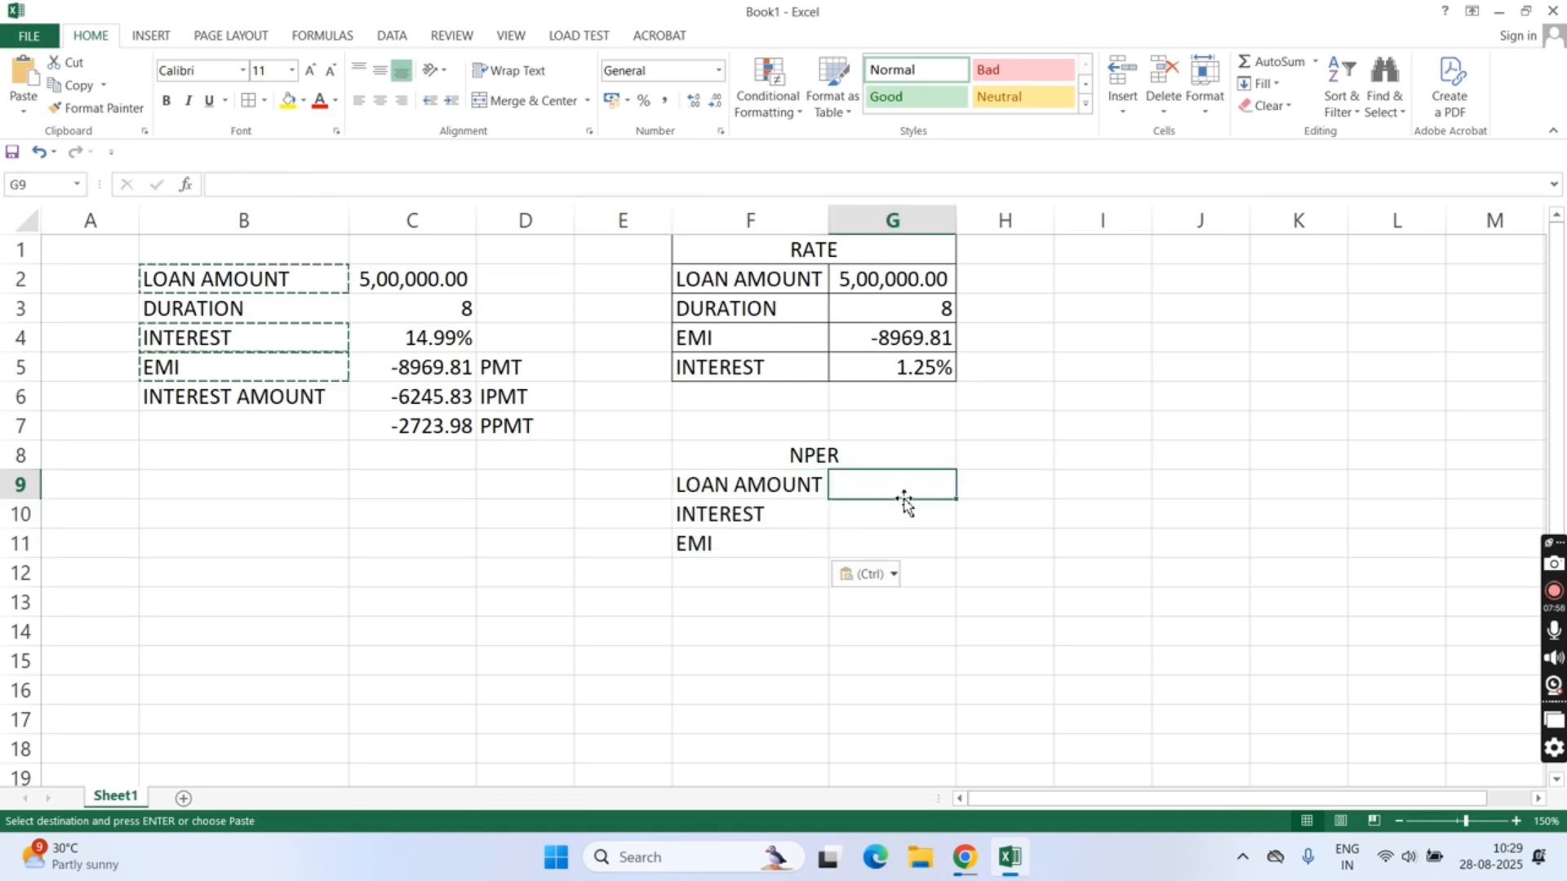
type("=")
left_click(404, 290)
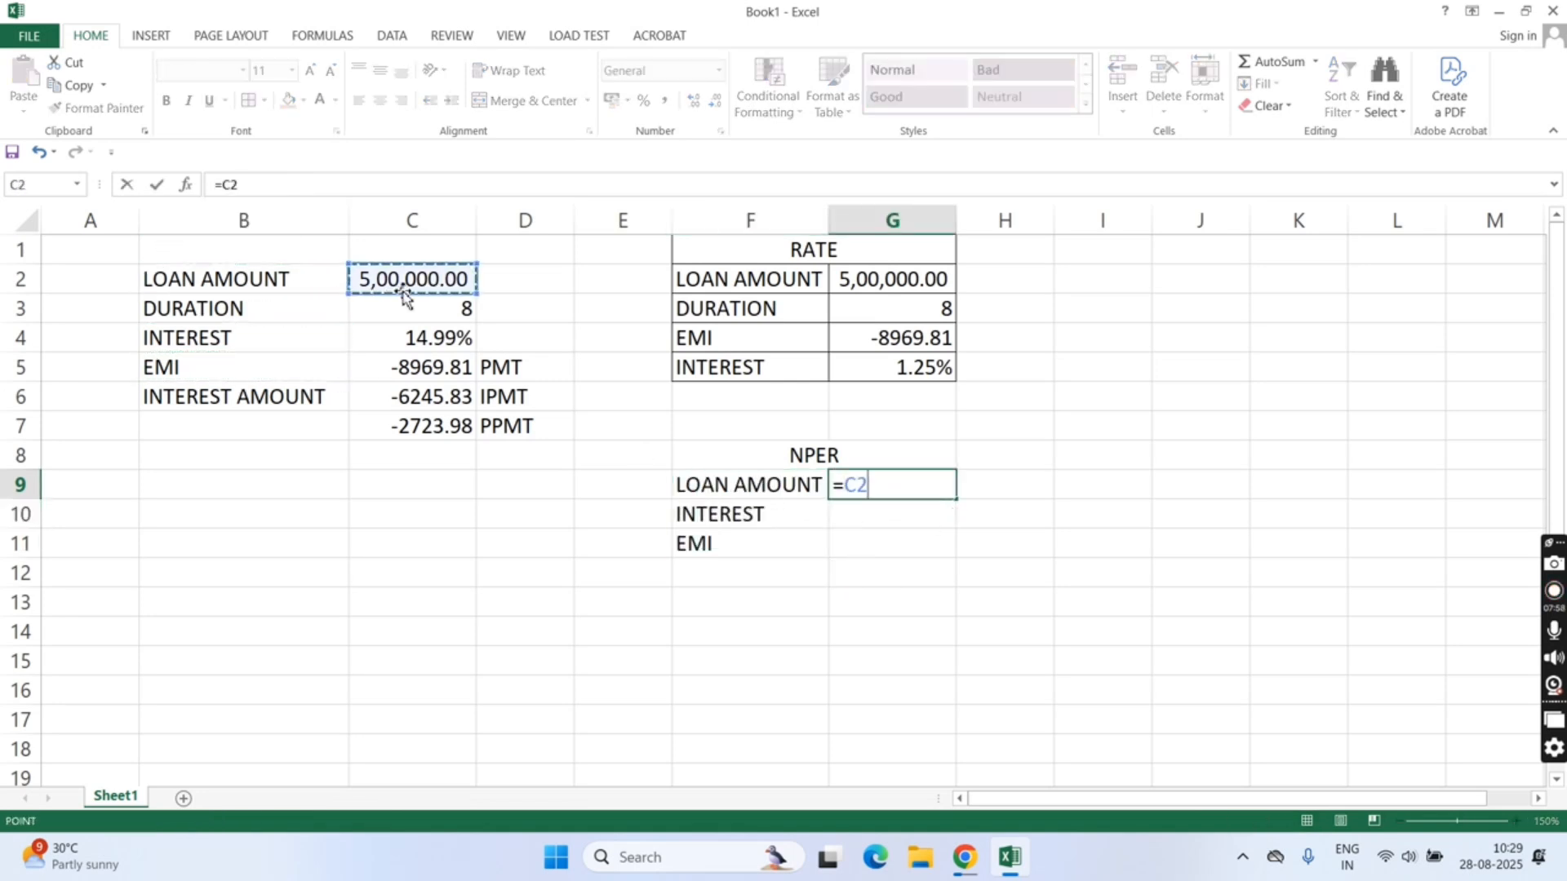
key("Return")
type("=")
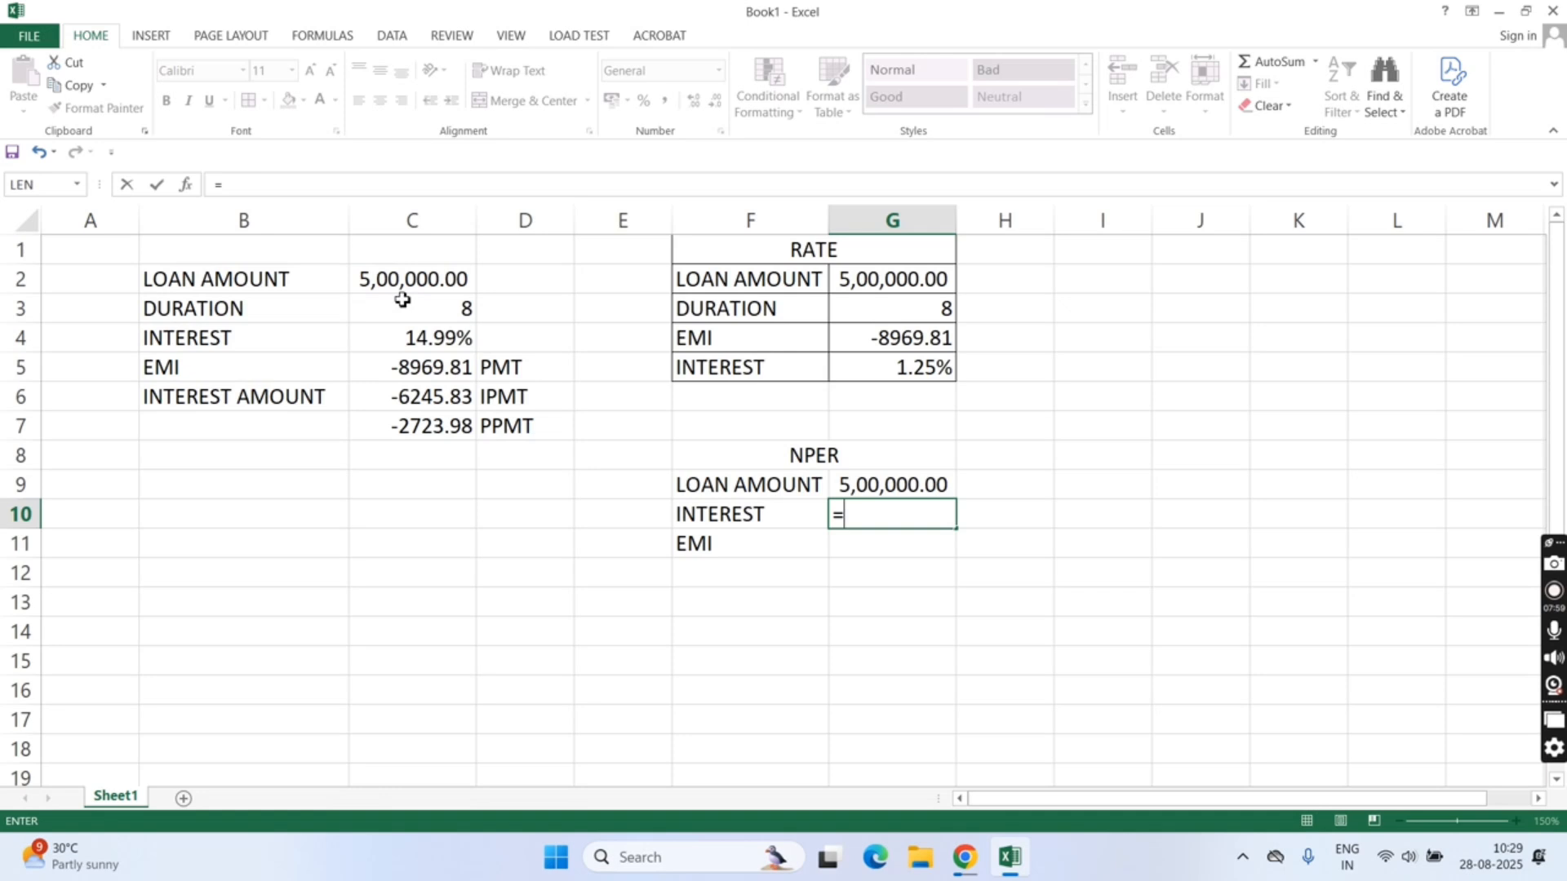
left_click(416, 341)
key("Return")
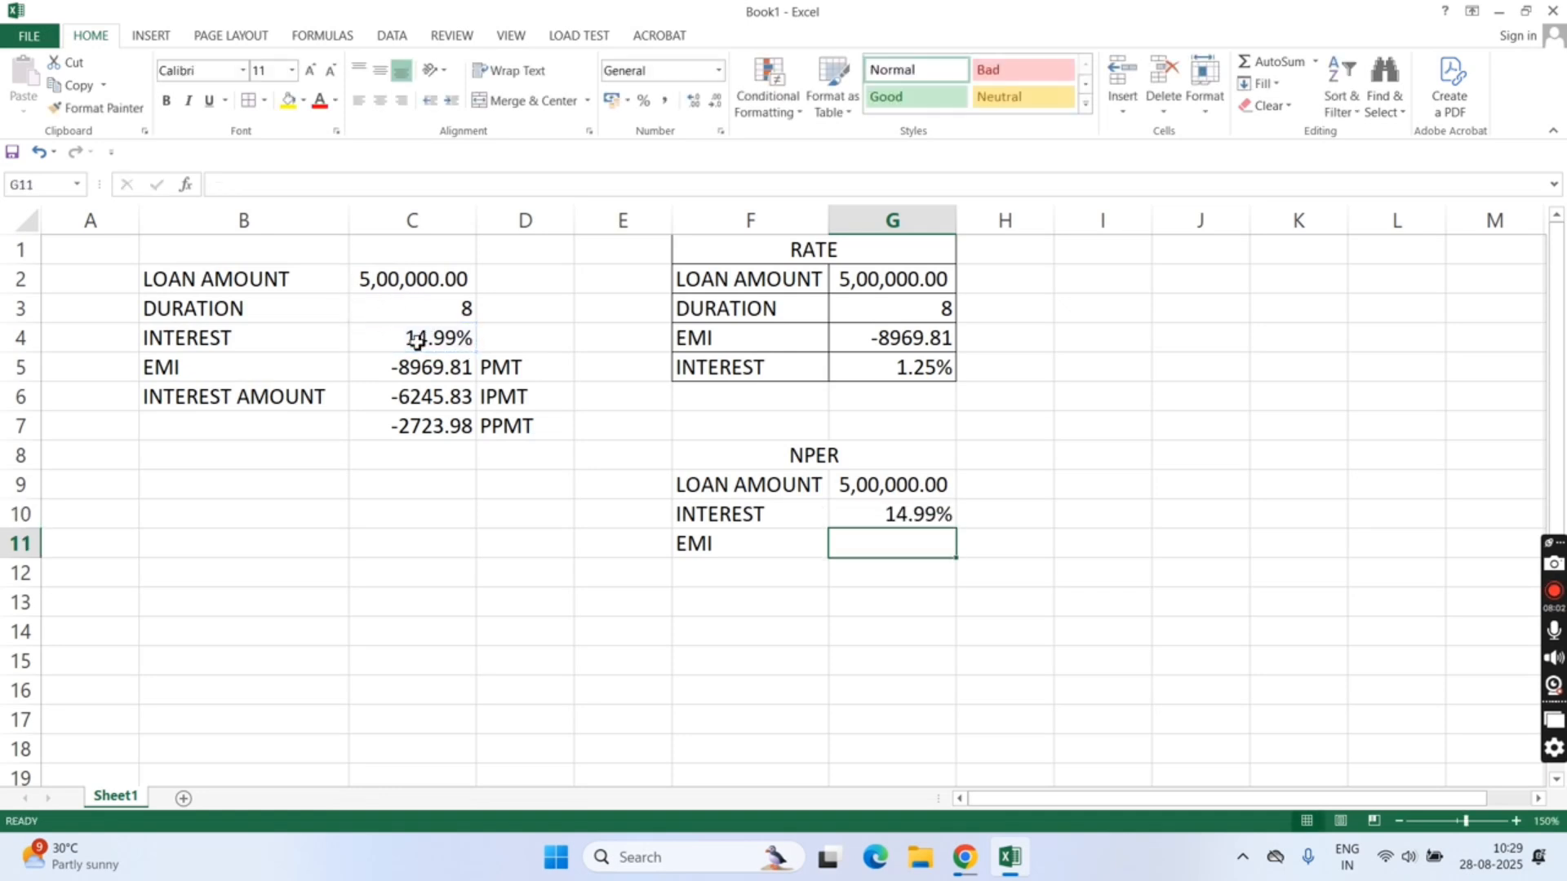
type("=")
left_click(370, 368)
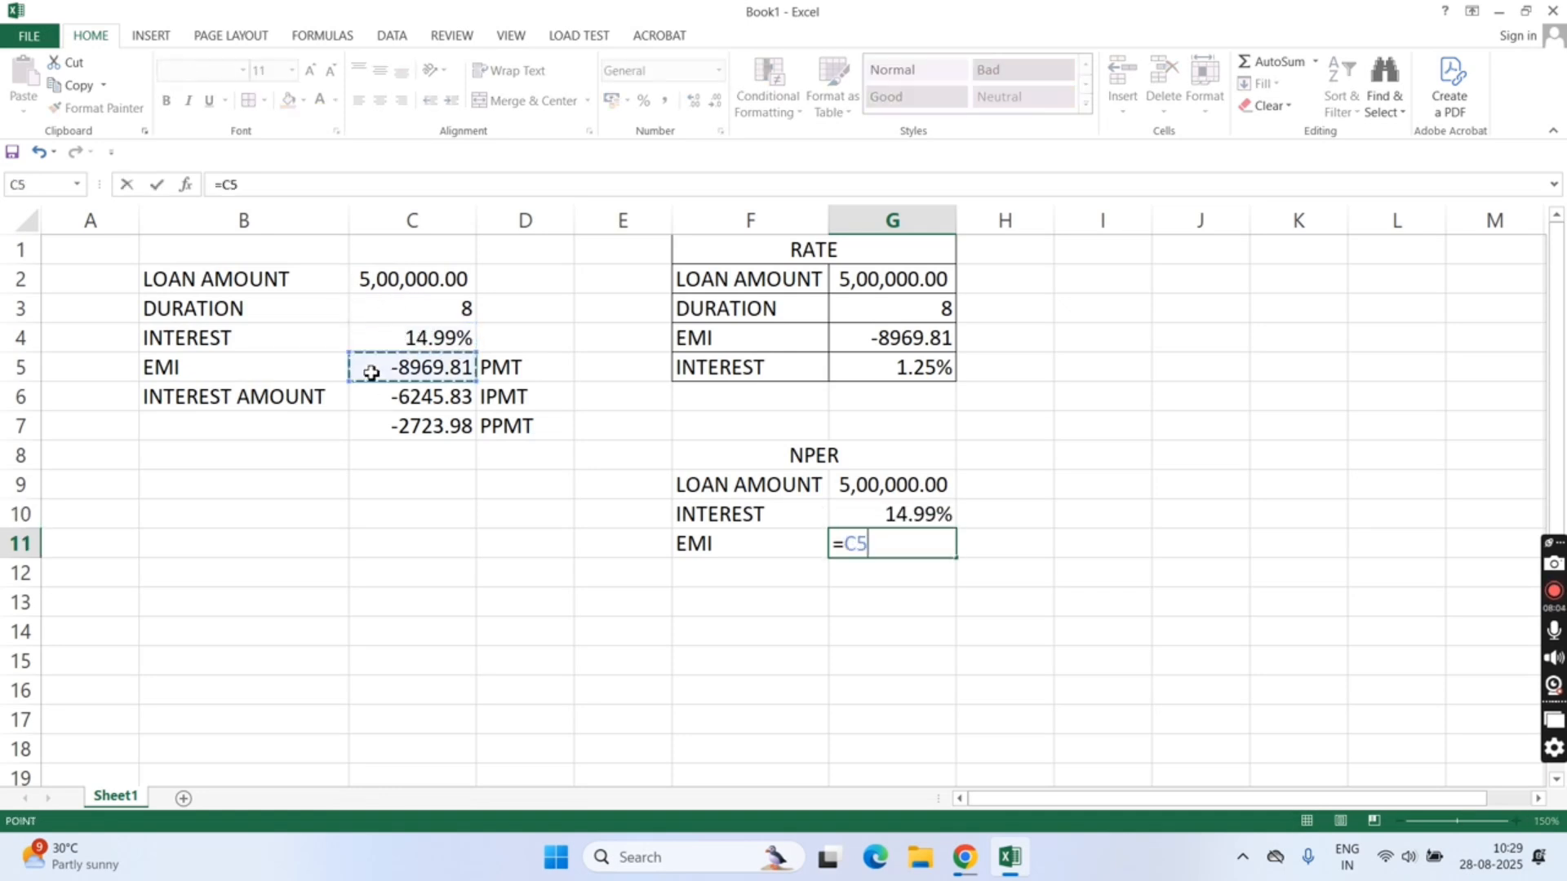
key("Return")
- Add the label DURATION in F12 below the EMI label of the NPER table
left_click(705, 583)
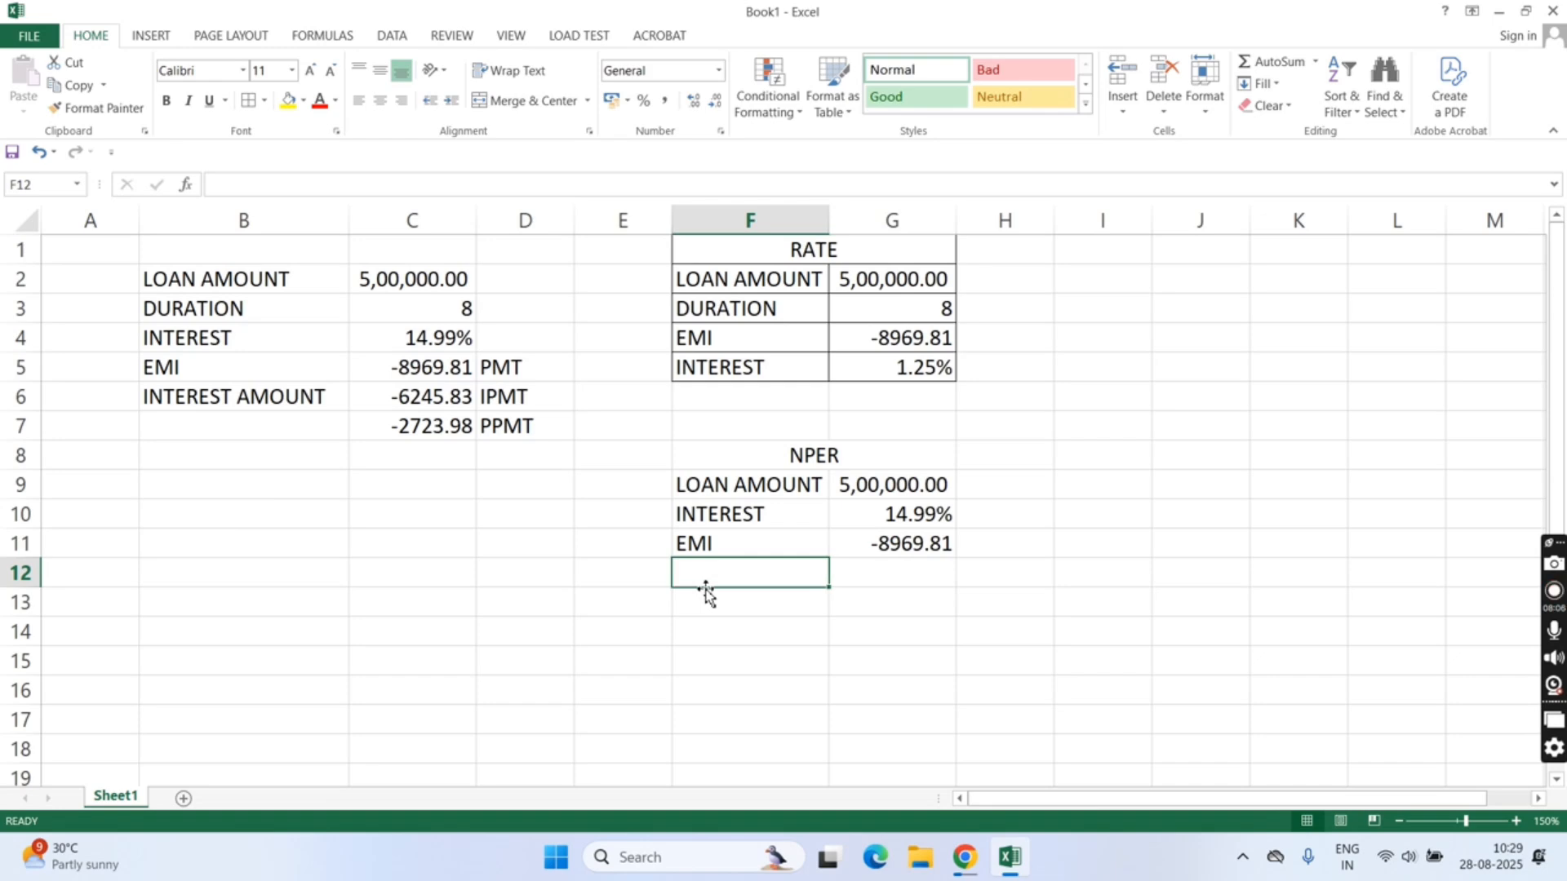
type("D")
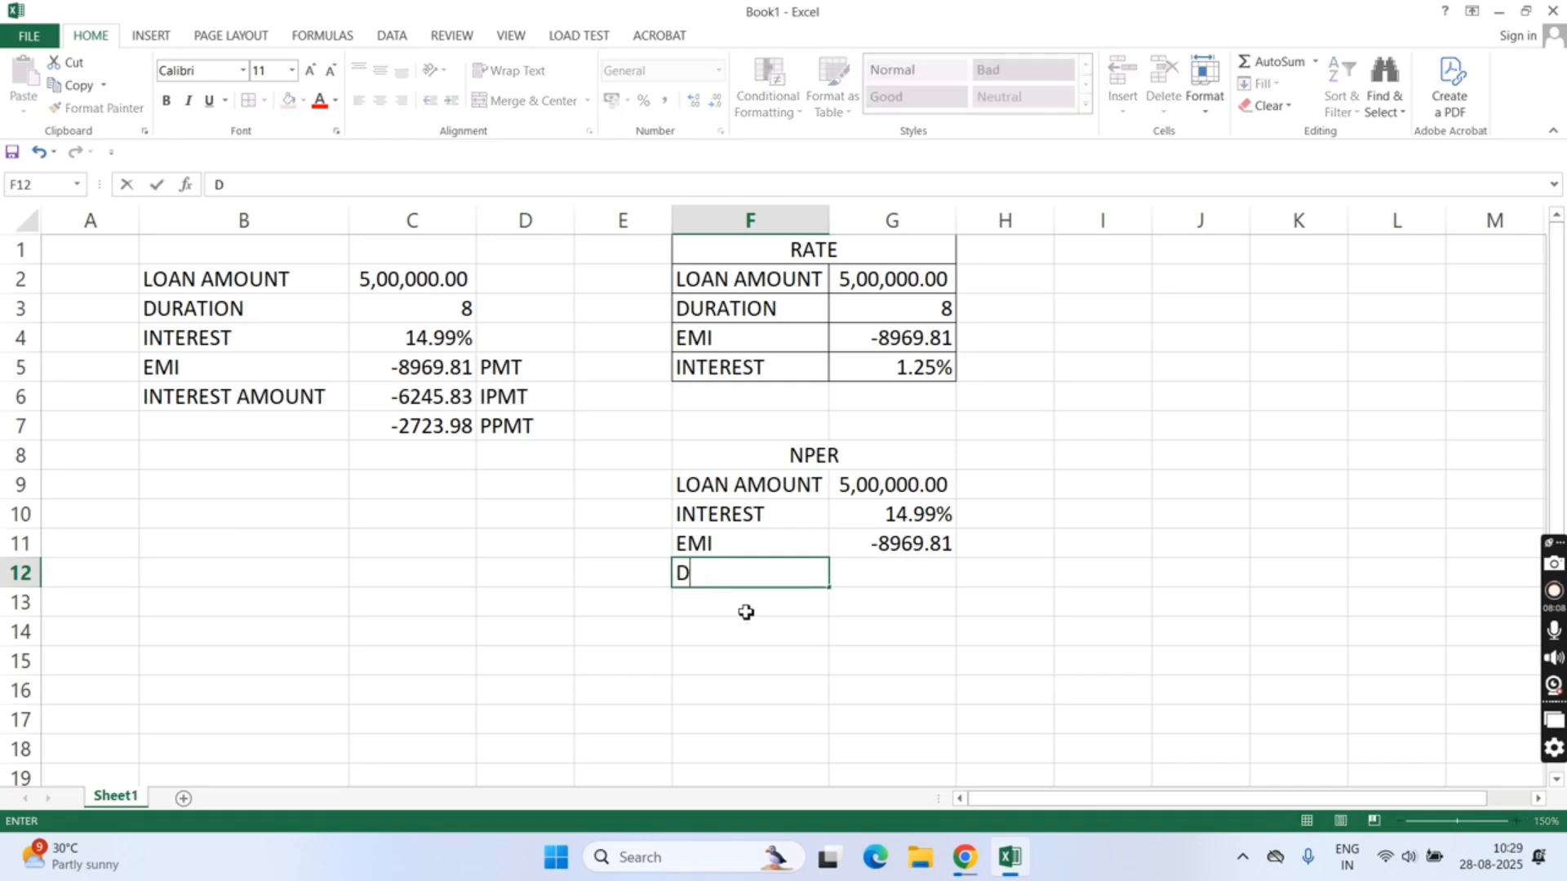
type("URATI")
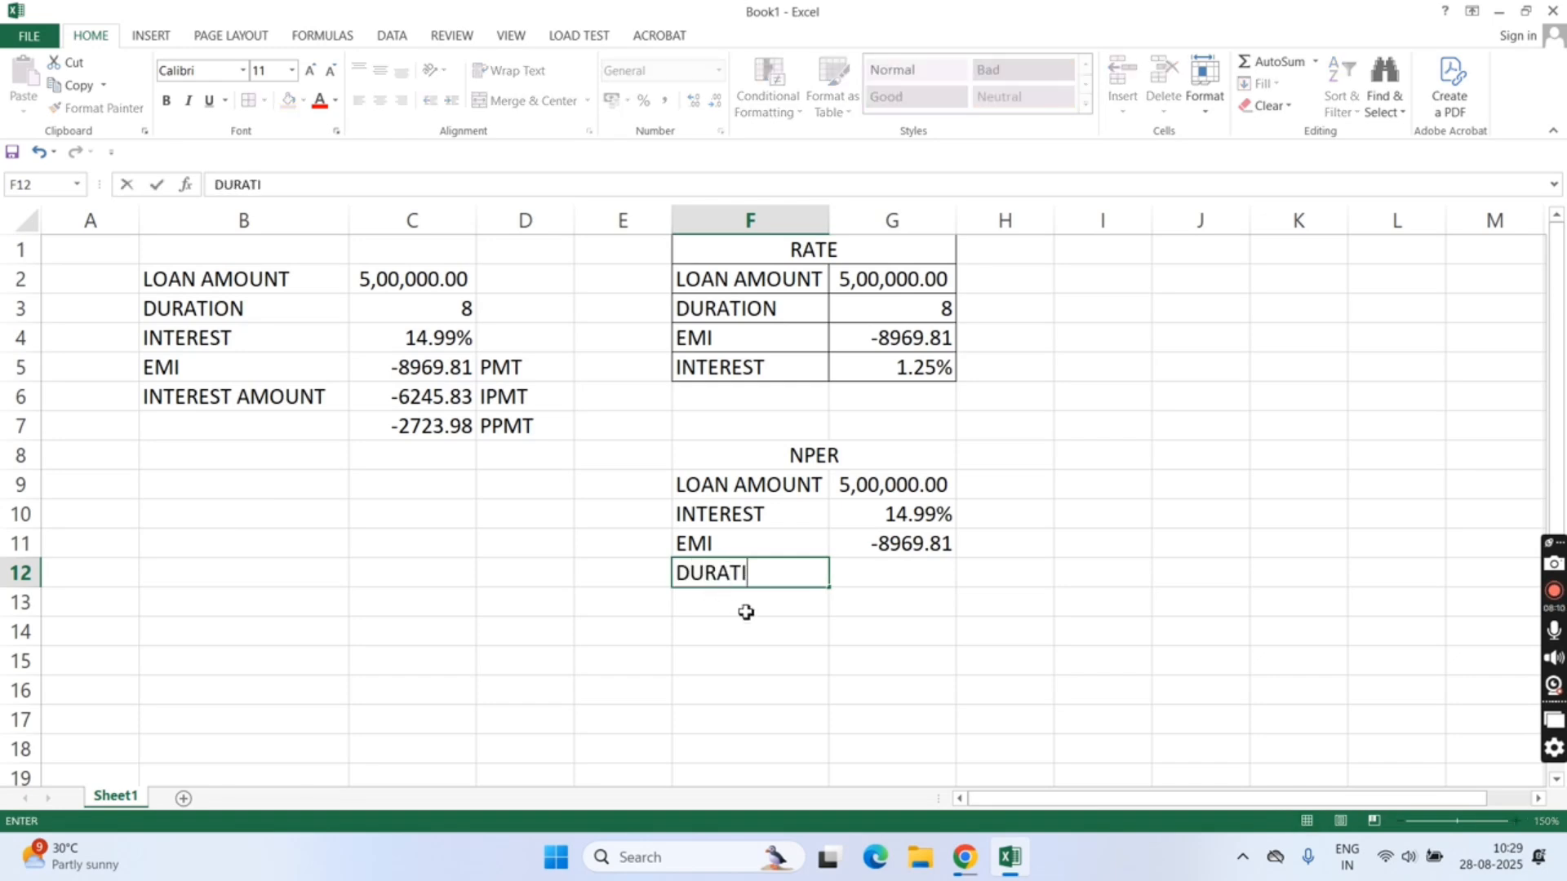
type("ON")
key("Tab")
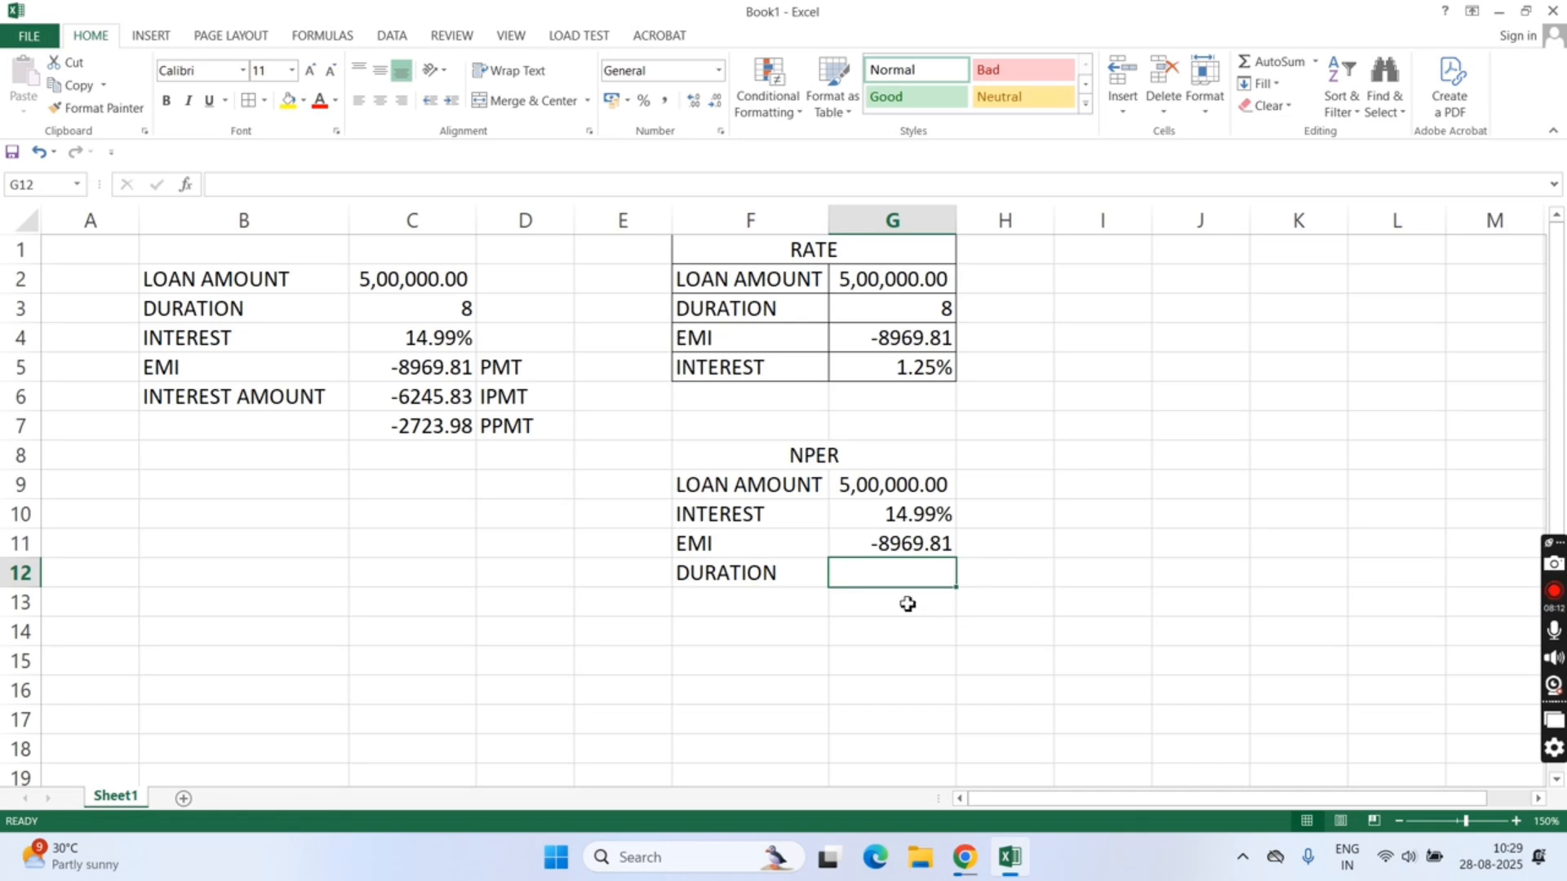
- Calculate the loan duration in months in G12 with the formula =NPER(G10/12,G11,G9)
type("=NPER(")
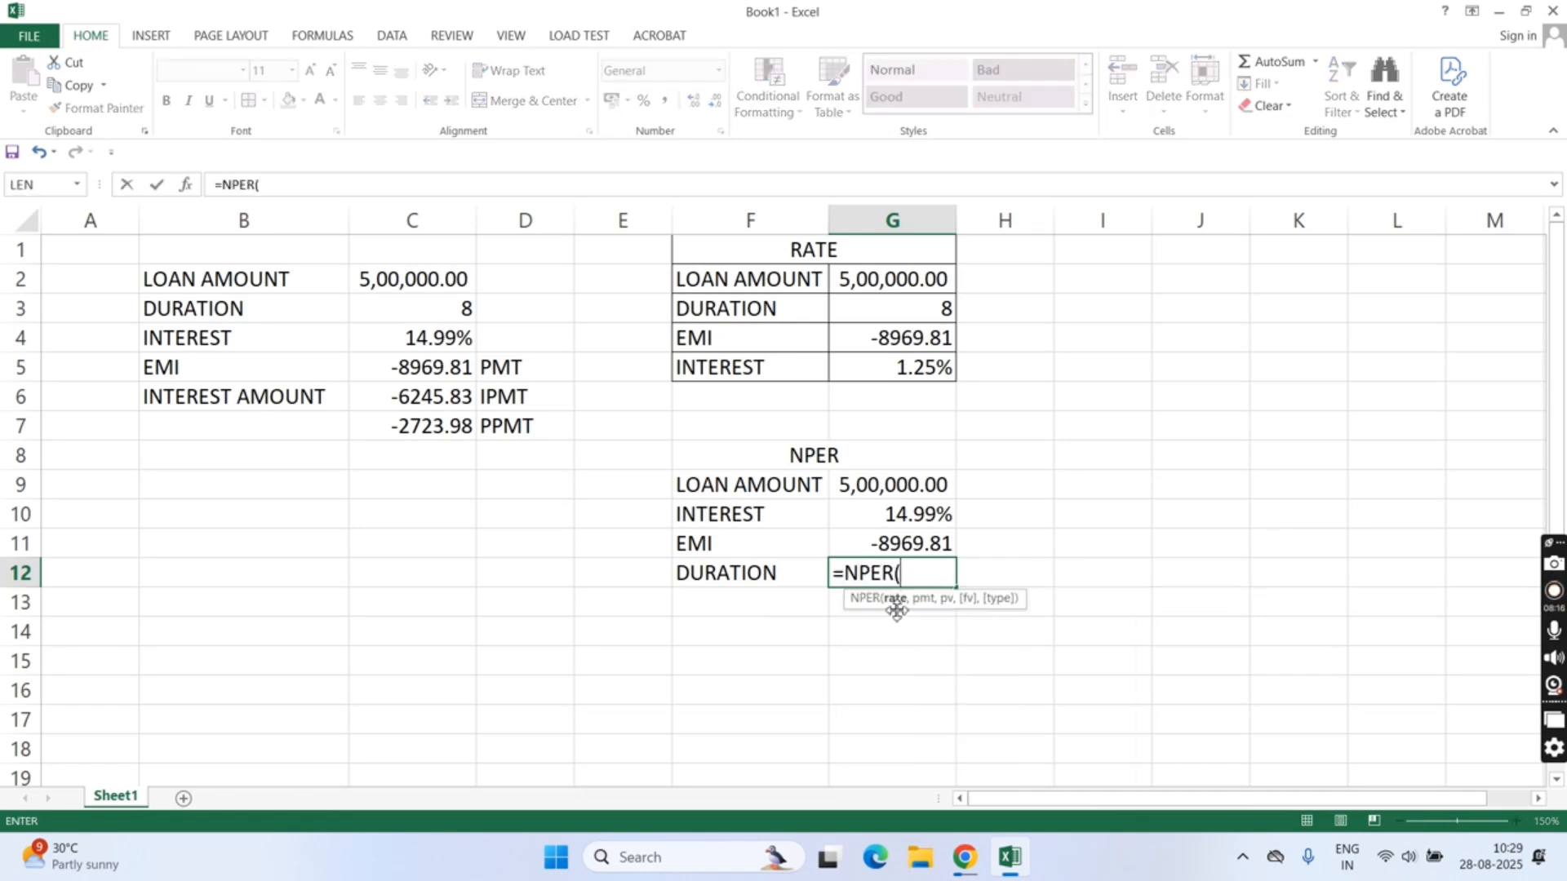
left_click(886, 516)
type("/")
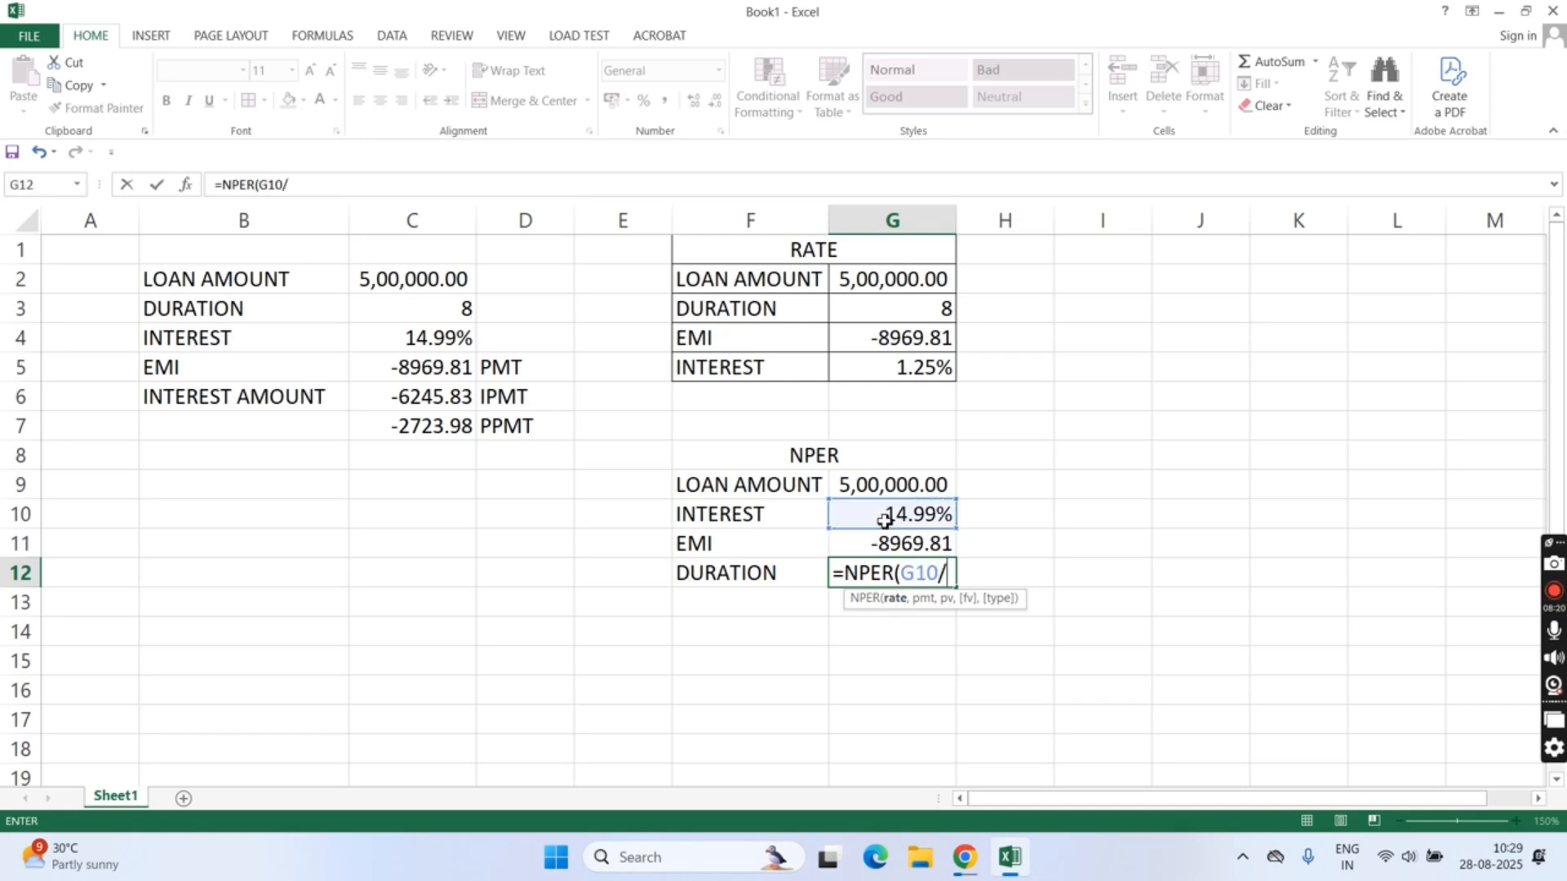
type("12,")
left_click(893, 547)
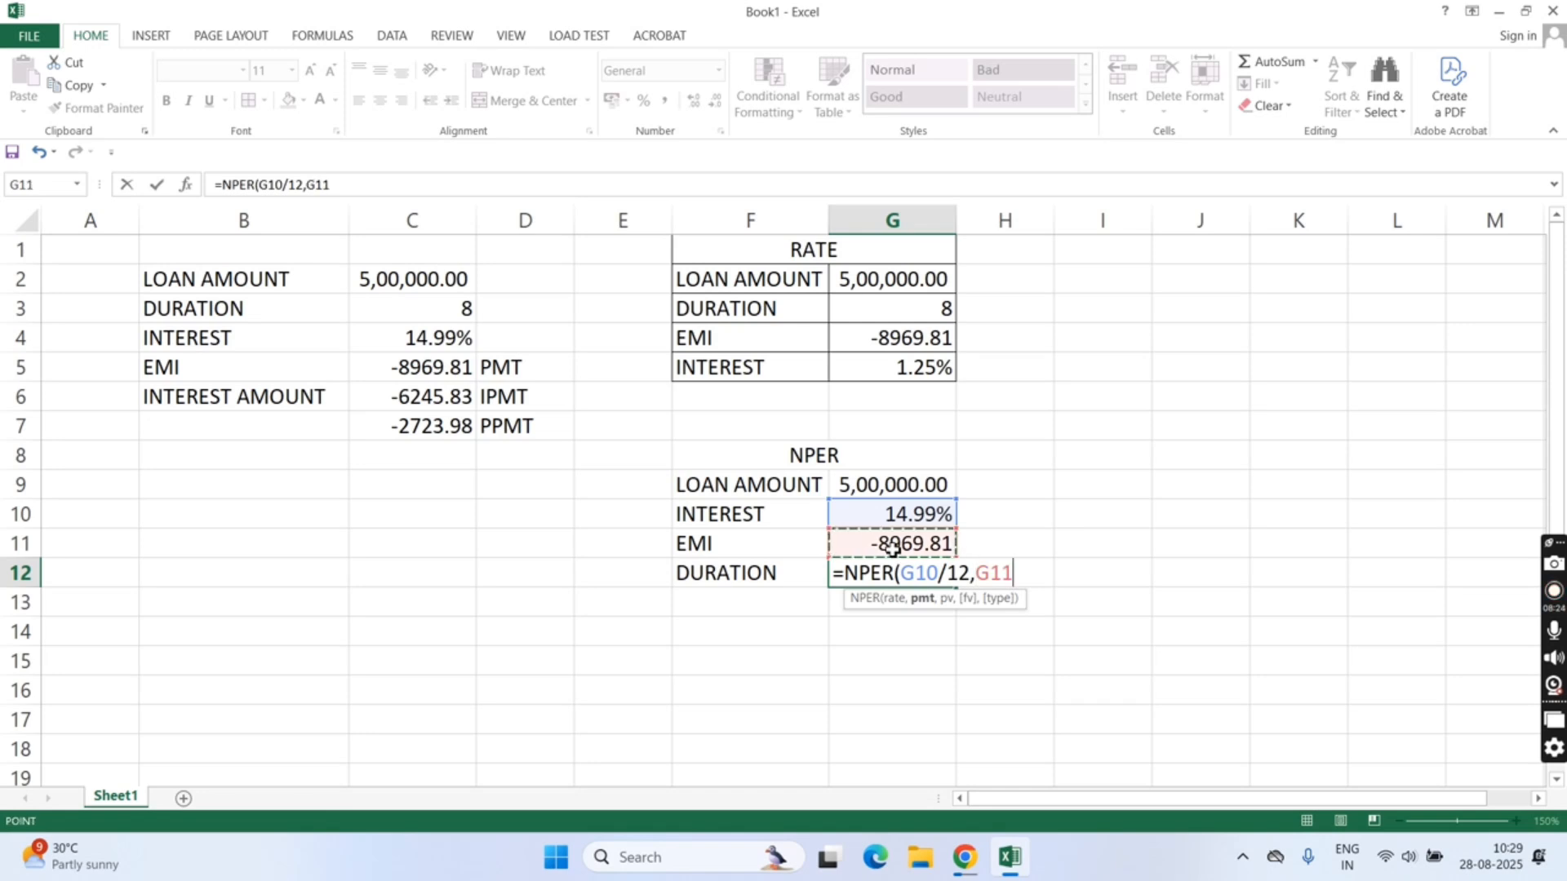
type(",")
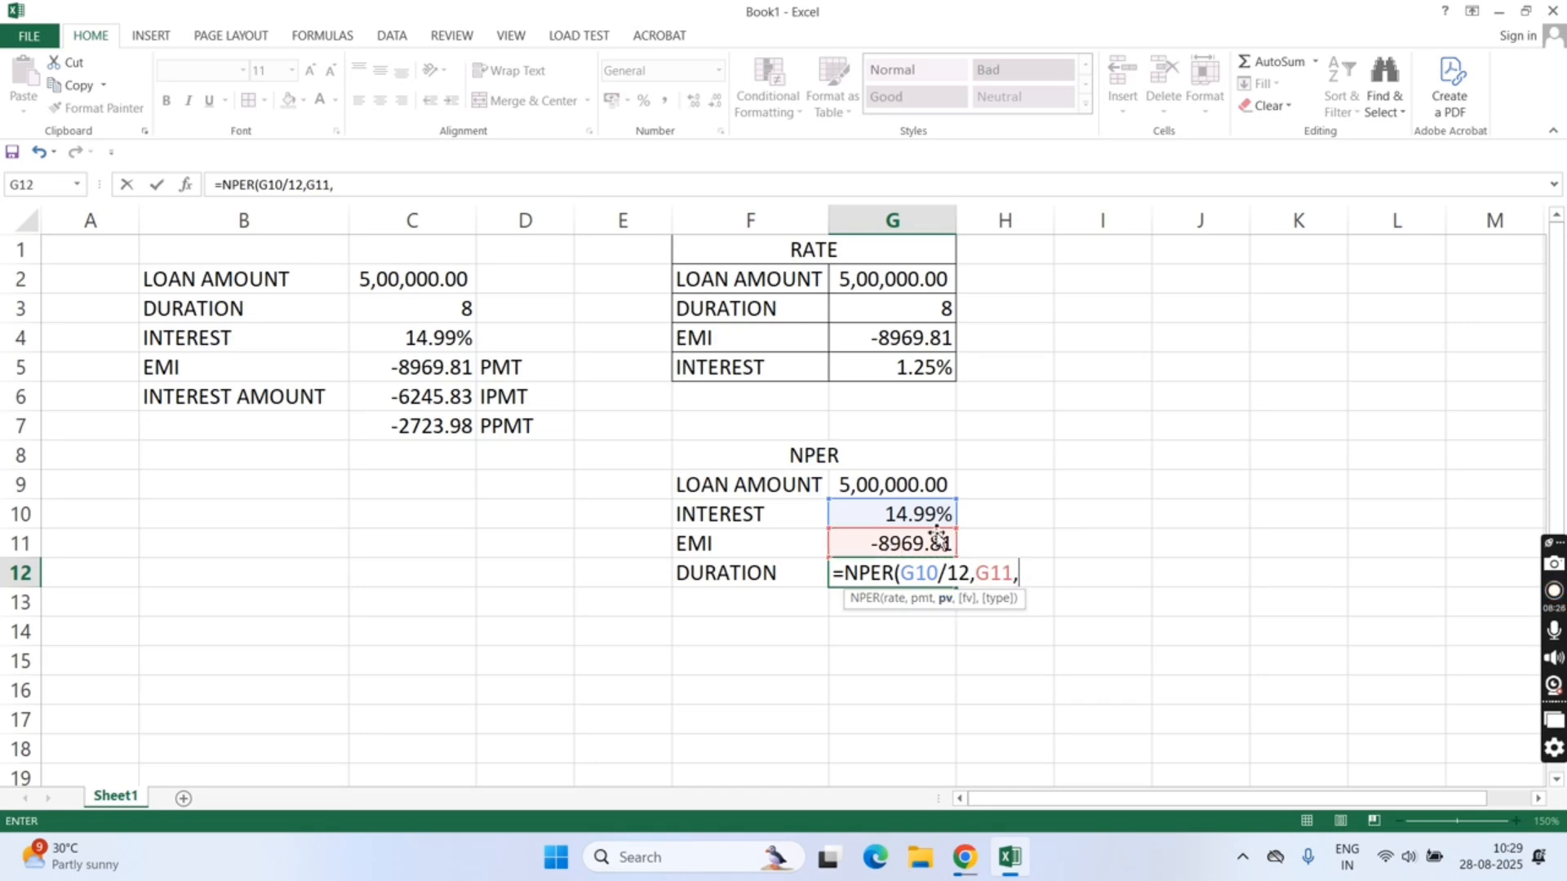
left_click(904, 486)
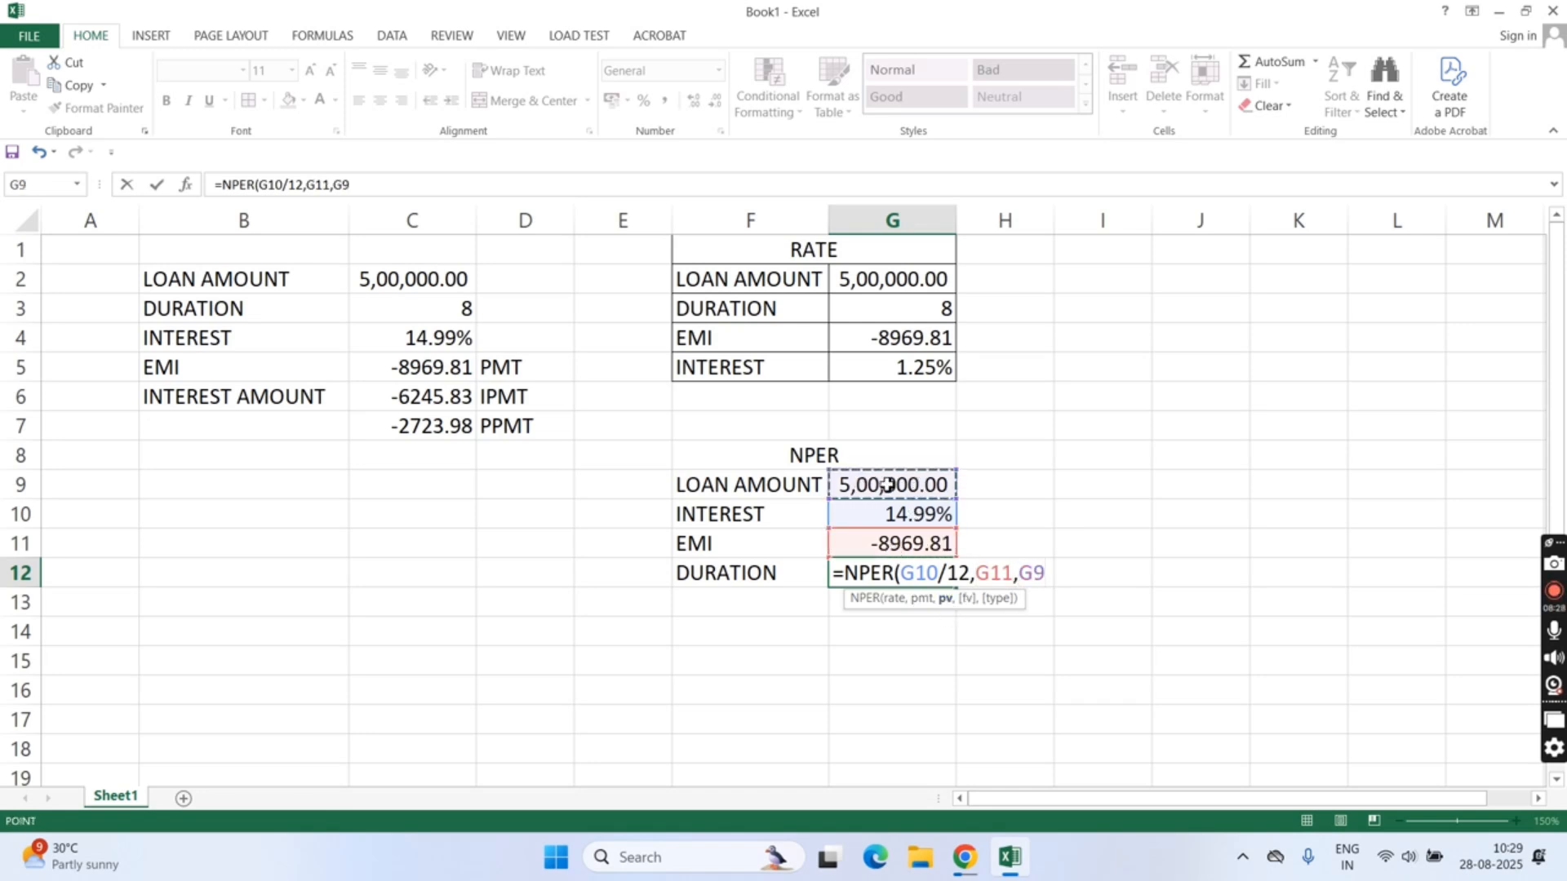
type(")")
key("Return")
left_click(921, 581)
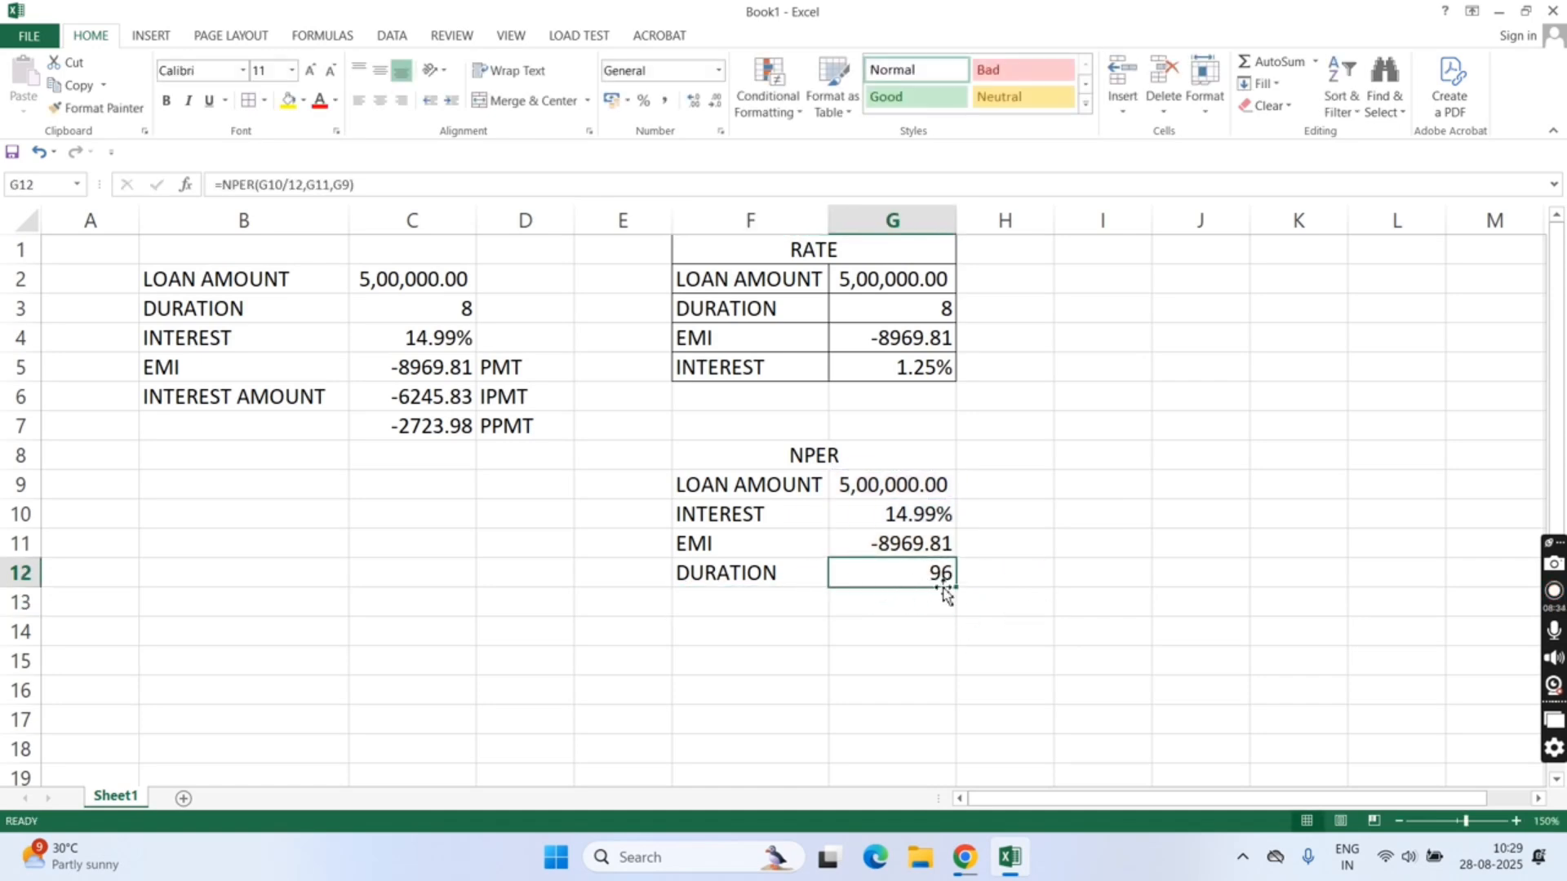
- Set the loan duration in C3 to 5 and check the recalculated NPER duration in G12
left_click(420, 308)
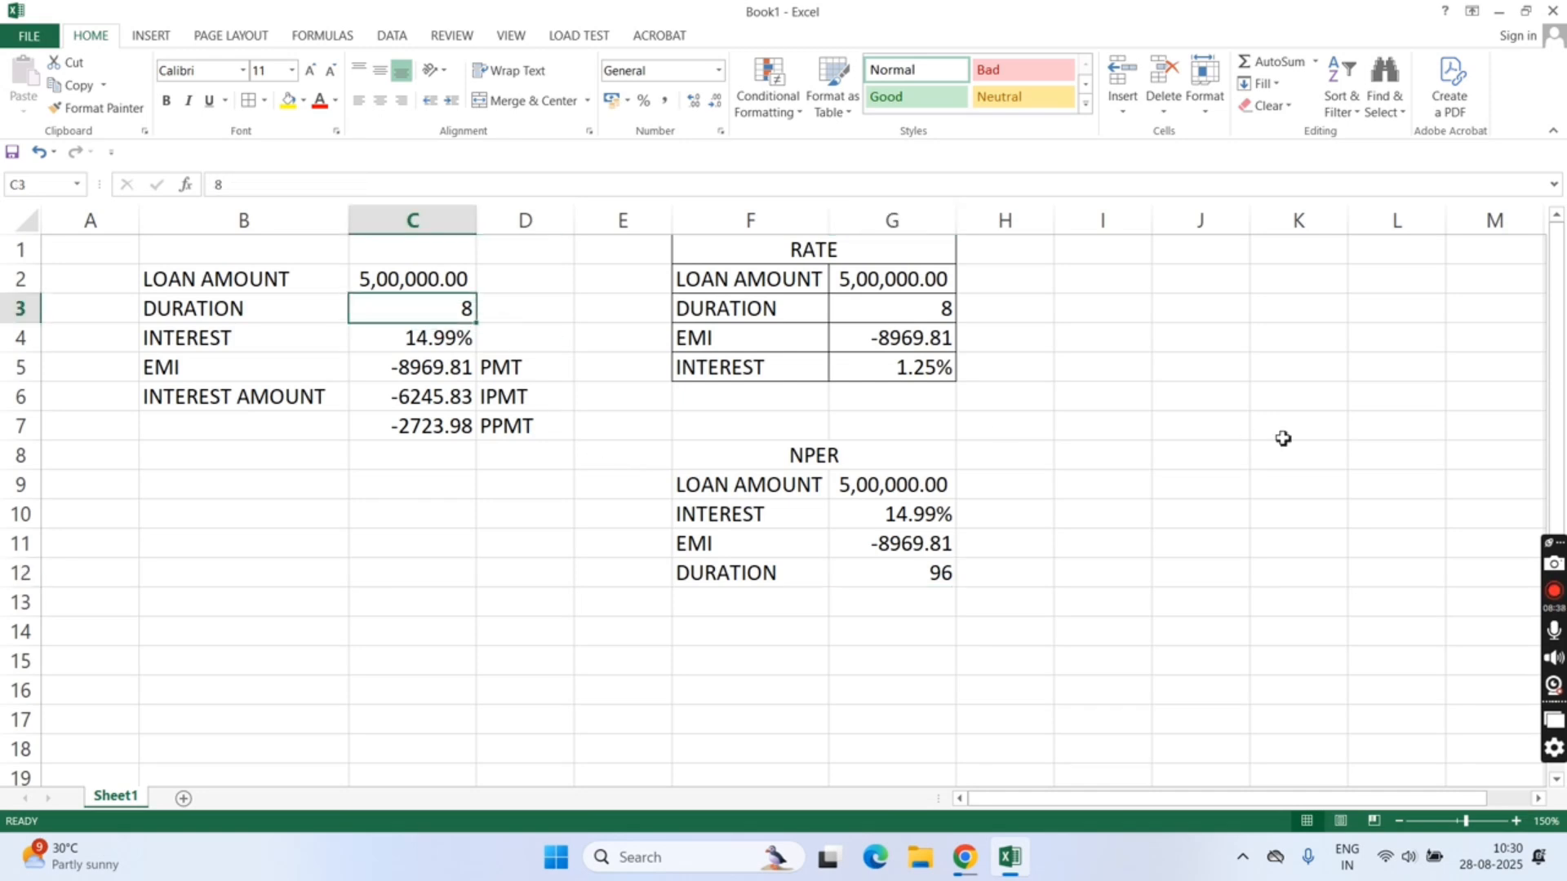
type("5")
key("Return")
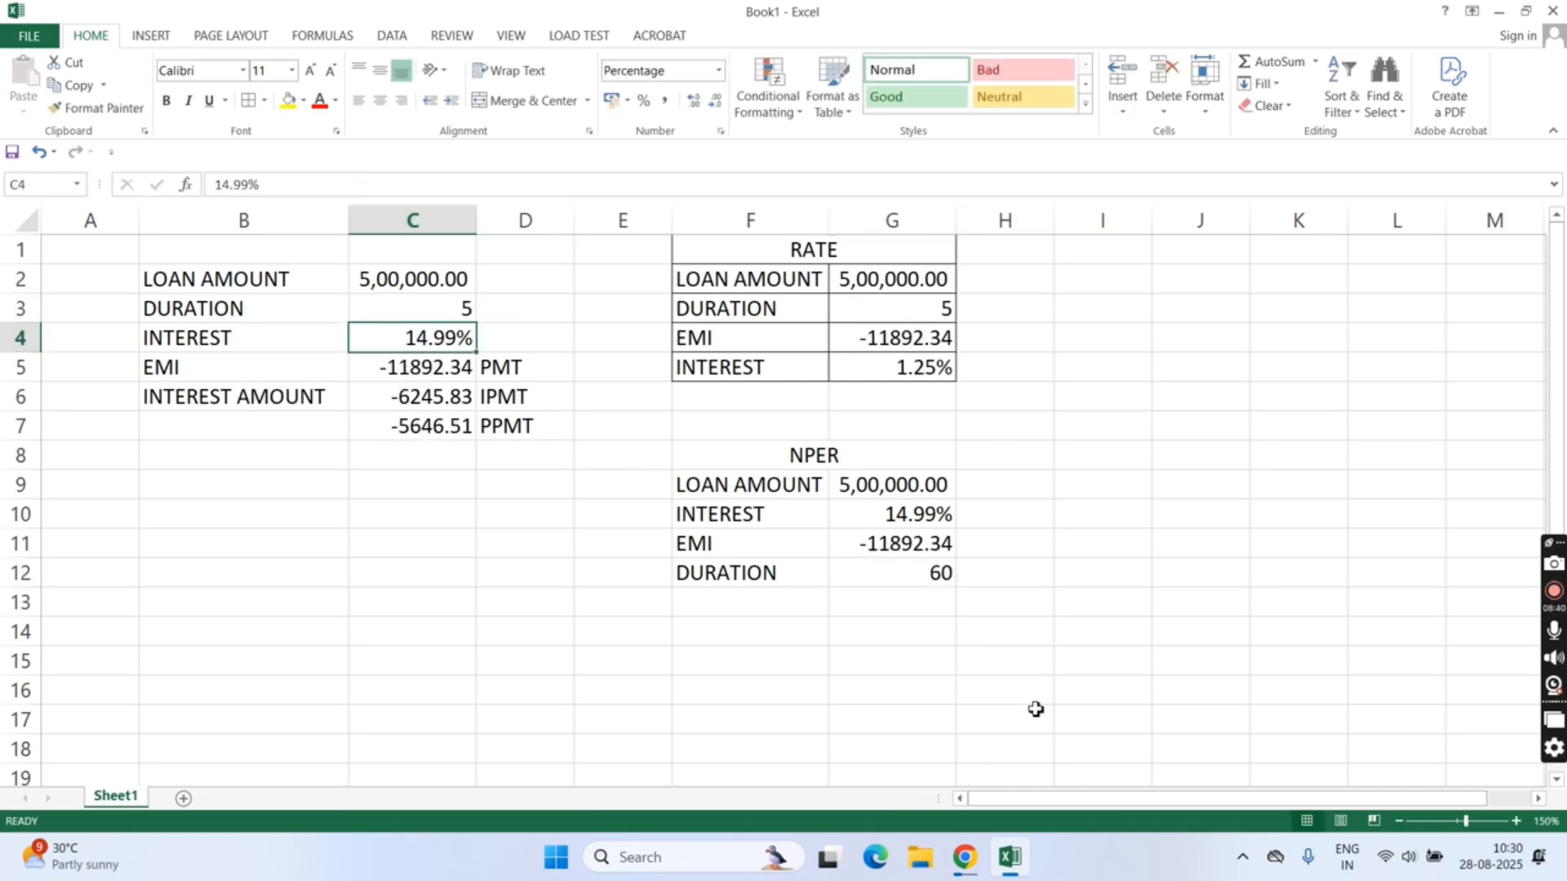
left_click(938, 573)
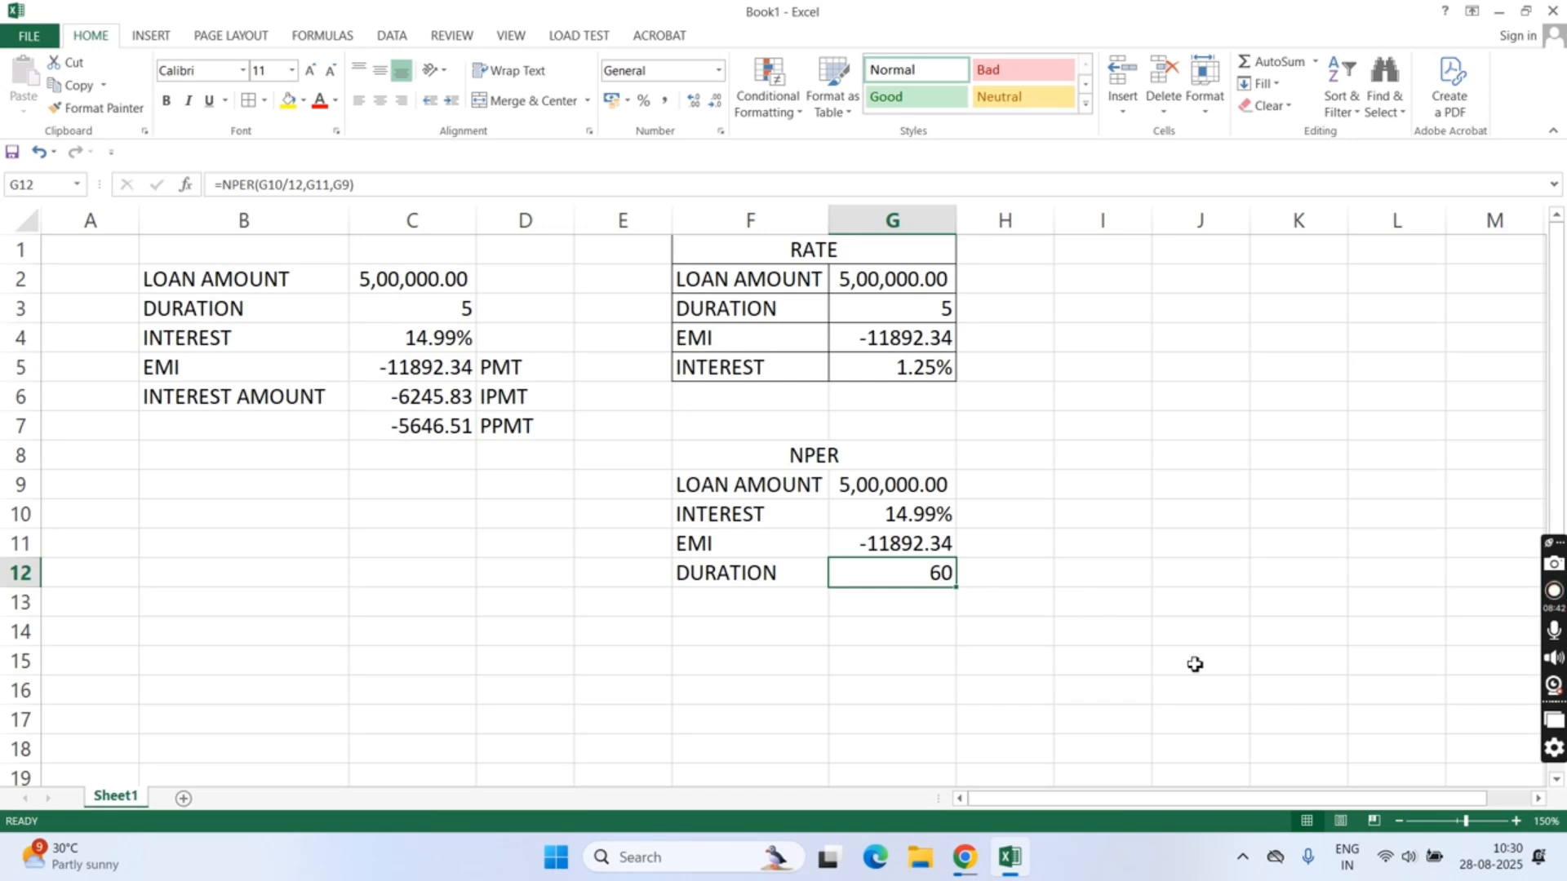
- Apply all borders to the NPER table in F8:G12
left_click_drag(818, 453, 818, 576)
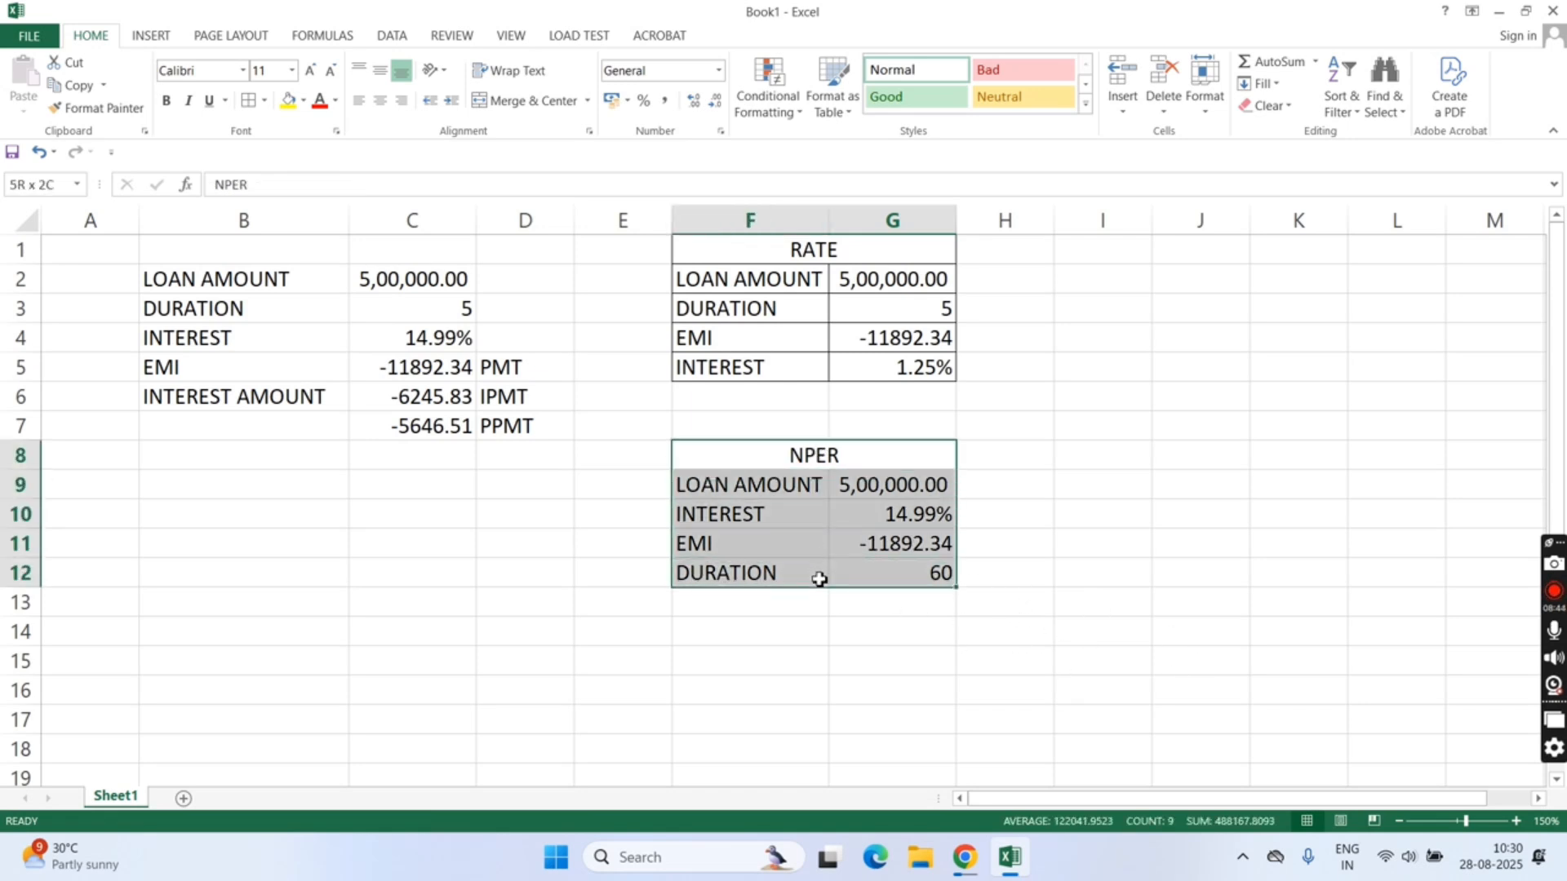
left_click(248, 99)
- Merge and center F14:G14 below the NPER table and enter the heading PV
left_click_drag(779, 635, 878, 638)
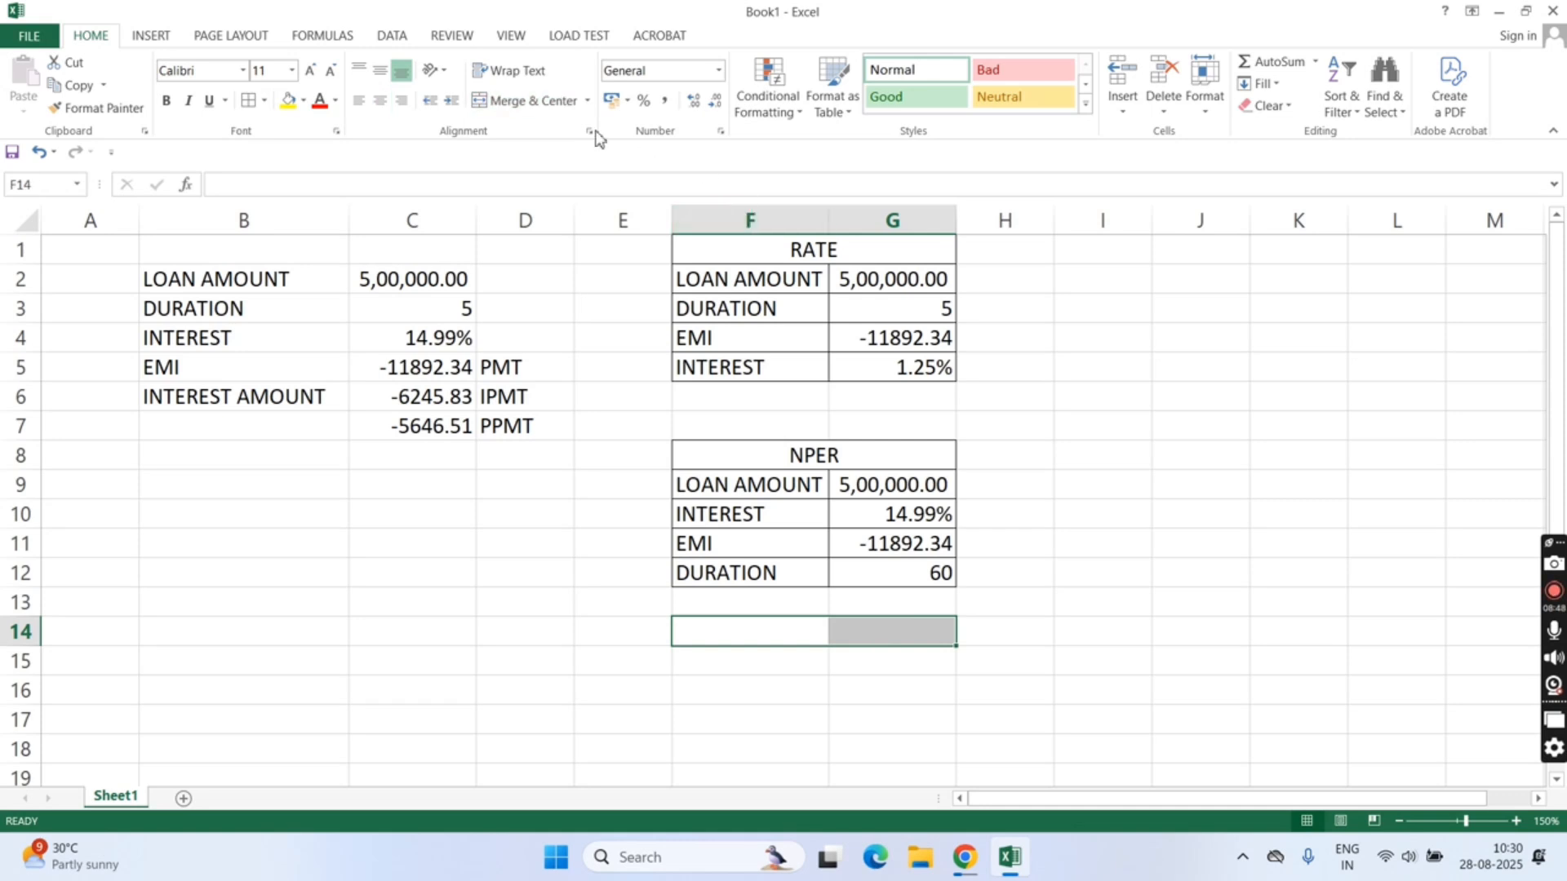
left_click(502, 100)
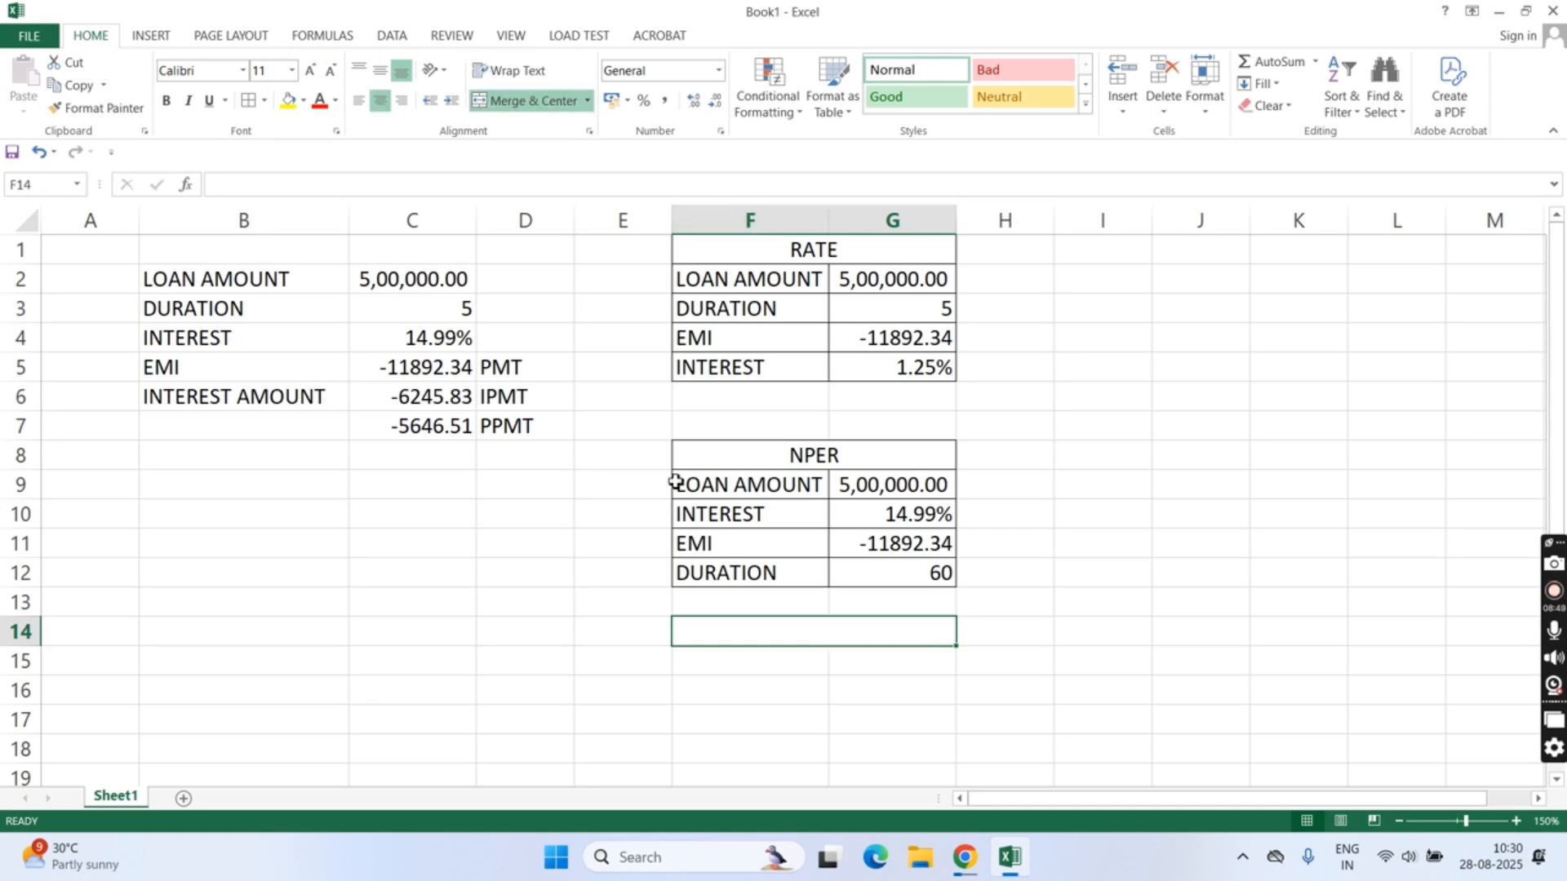
double_click(406, 363)
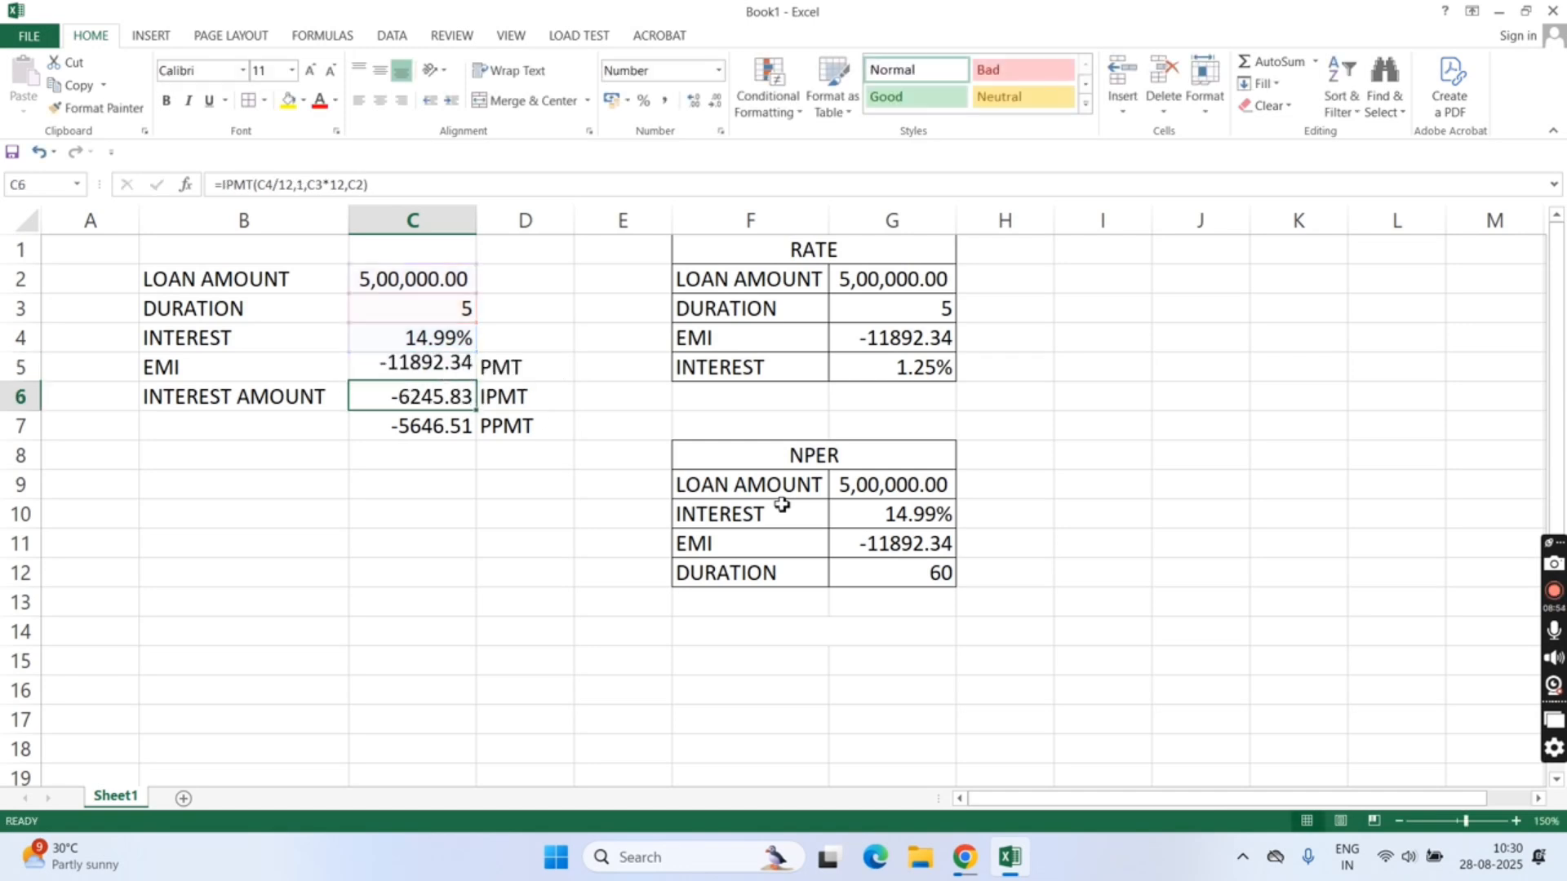
key("Return")
left_click(783, 634)
type("PV")
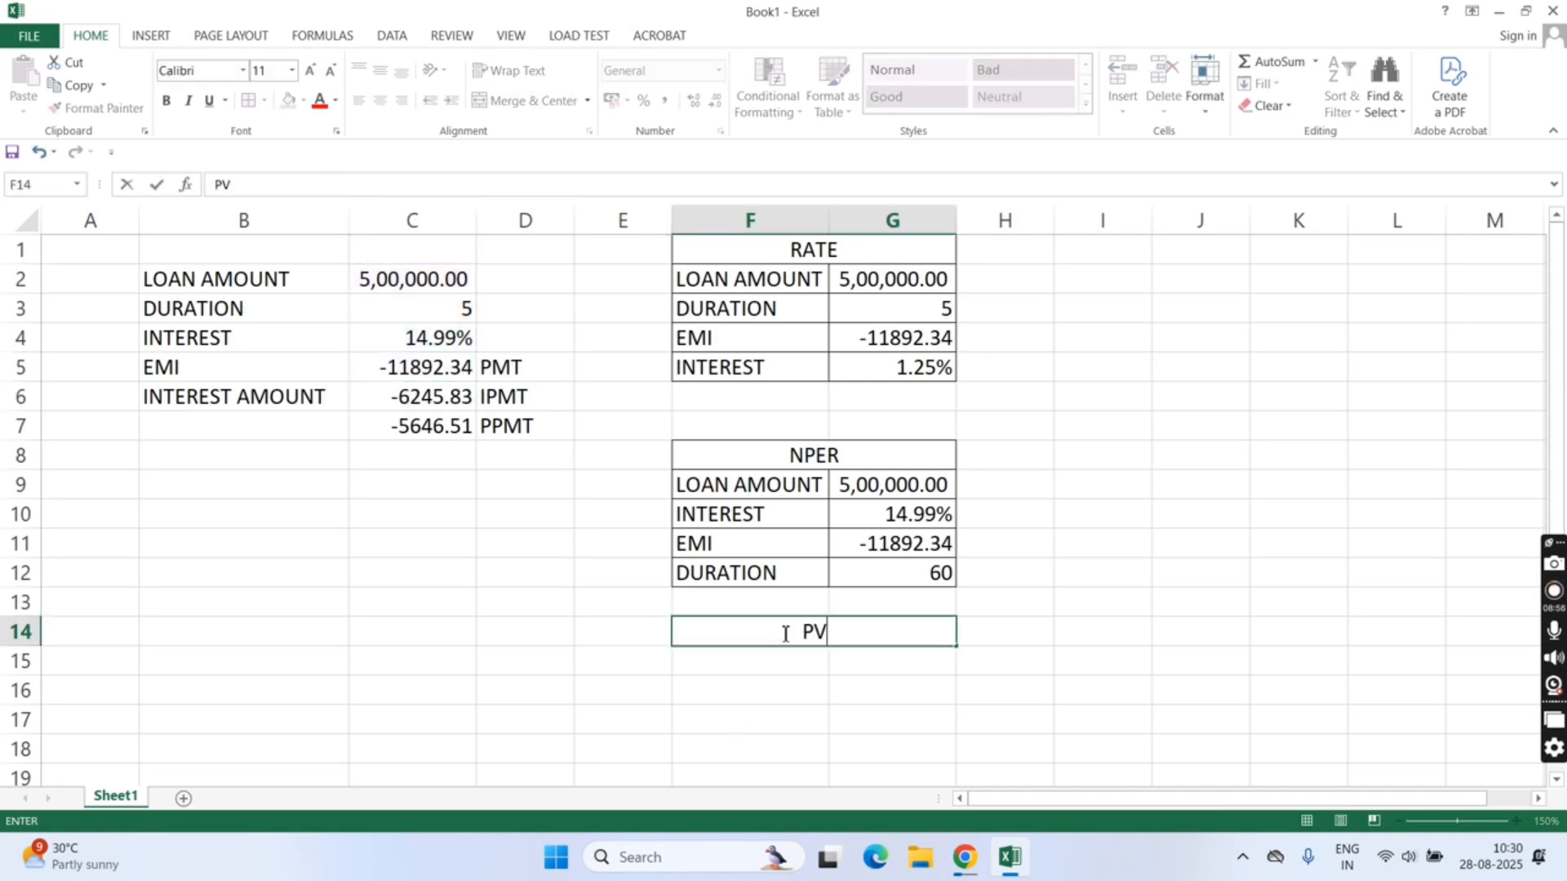
key("Return")
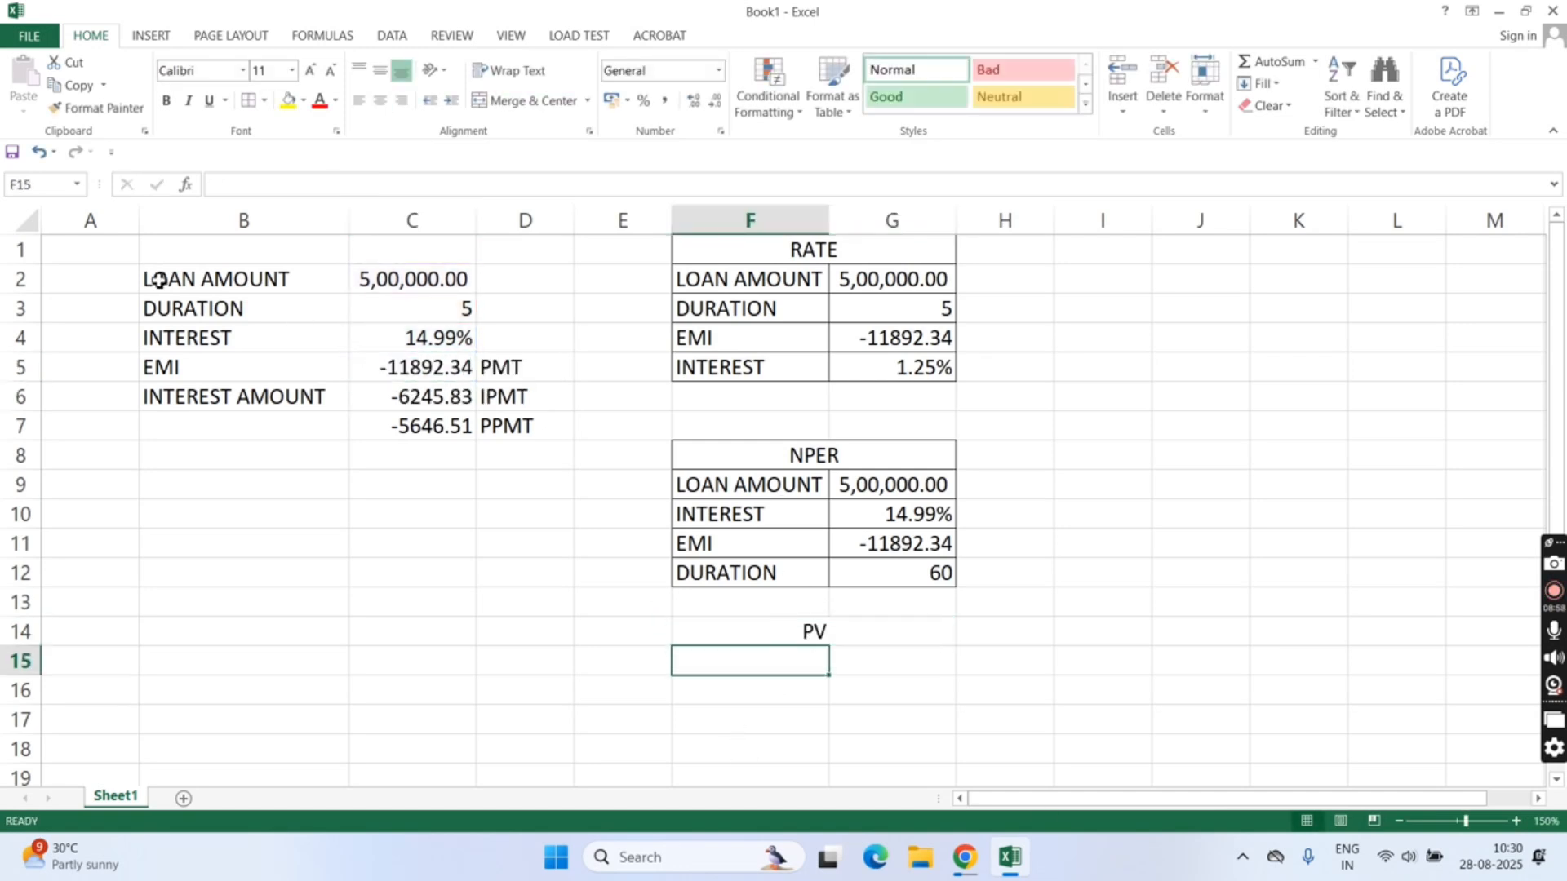
- Copy the DURATION, INTEREST and EMI labels from B3:B5 into F15:F17 under the PV heading
left_click(182, 310)
left_click(186, 335, "ctrl")
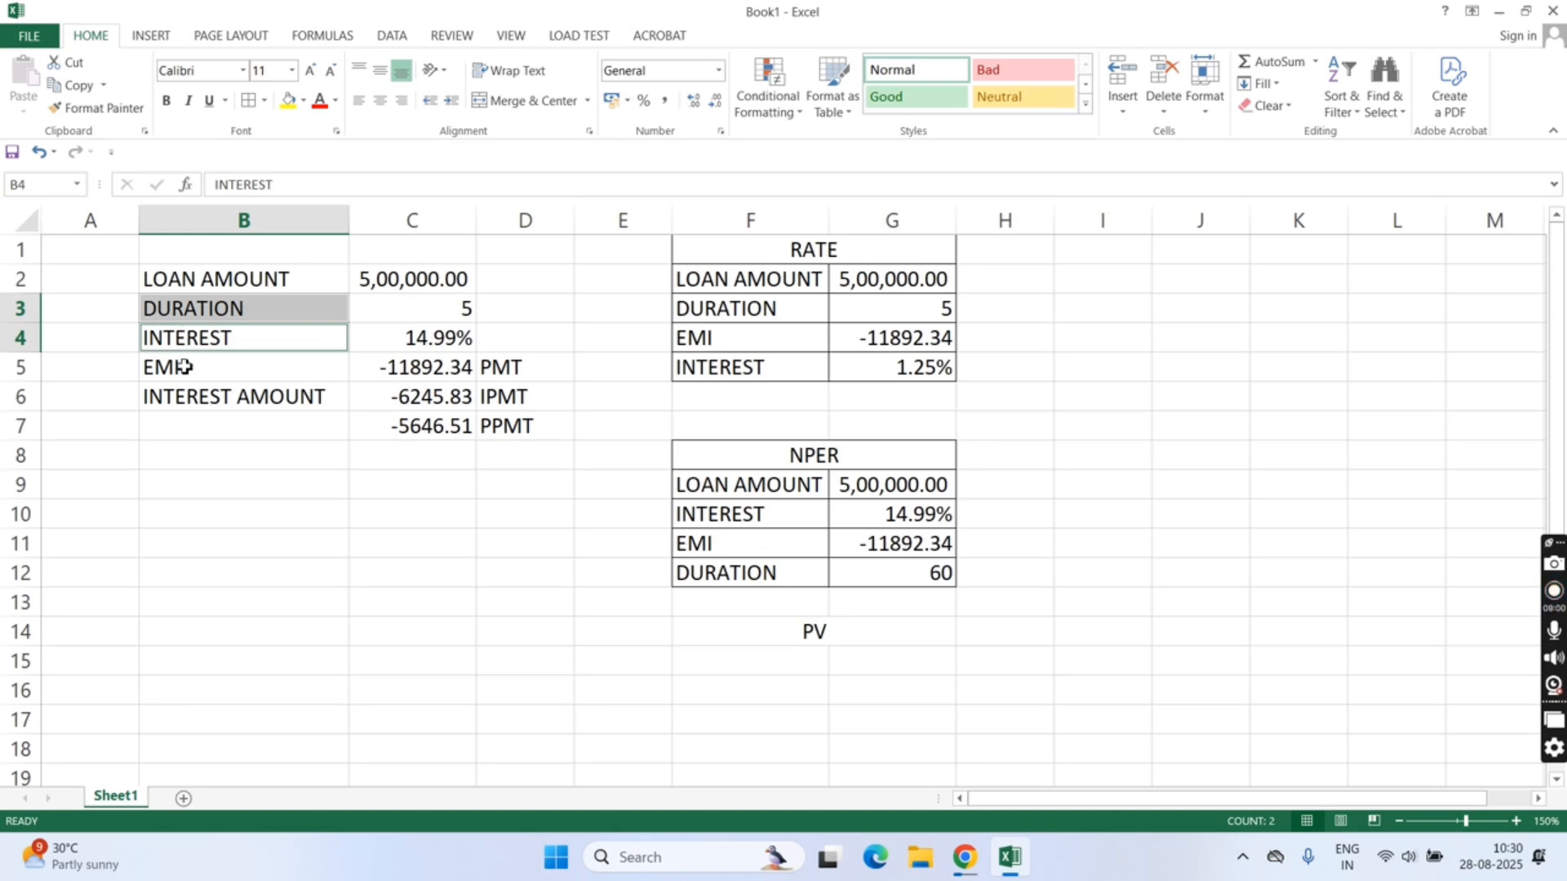
left_click(185, 367, "ctrl")
key("ctrl+c")
left_click(785, 669)
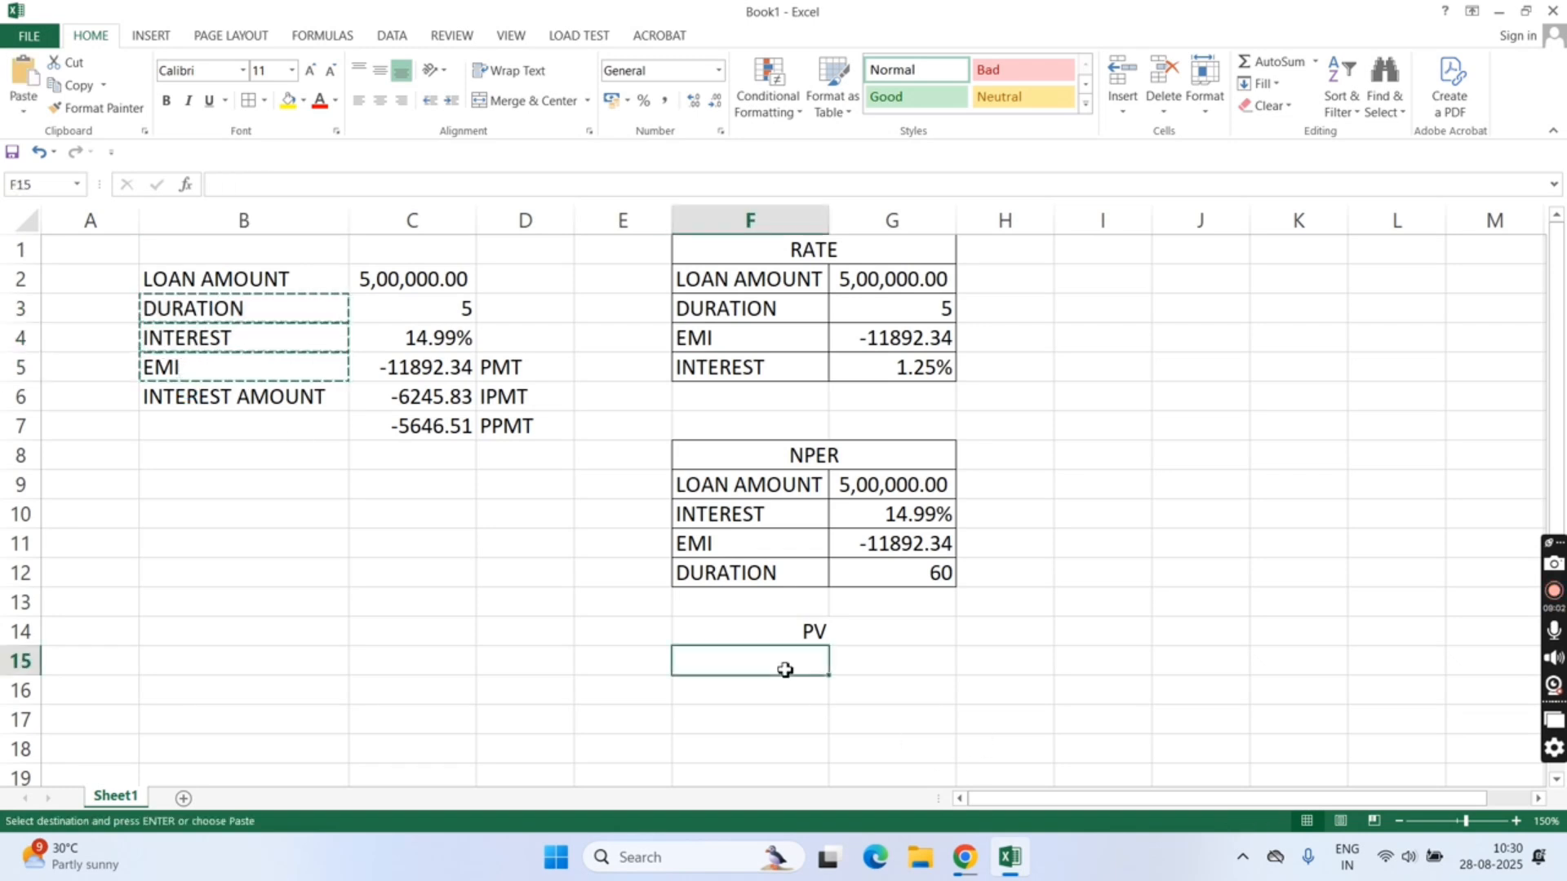
key("ctrl+v")
- Link the PV table's duration, interest and EMI in G15:G17 to the source values with =C3, =C4 and =C5
left_click(892, 662)
type("=")
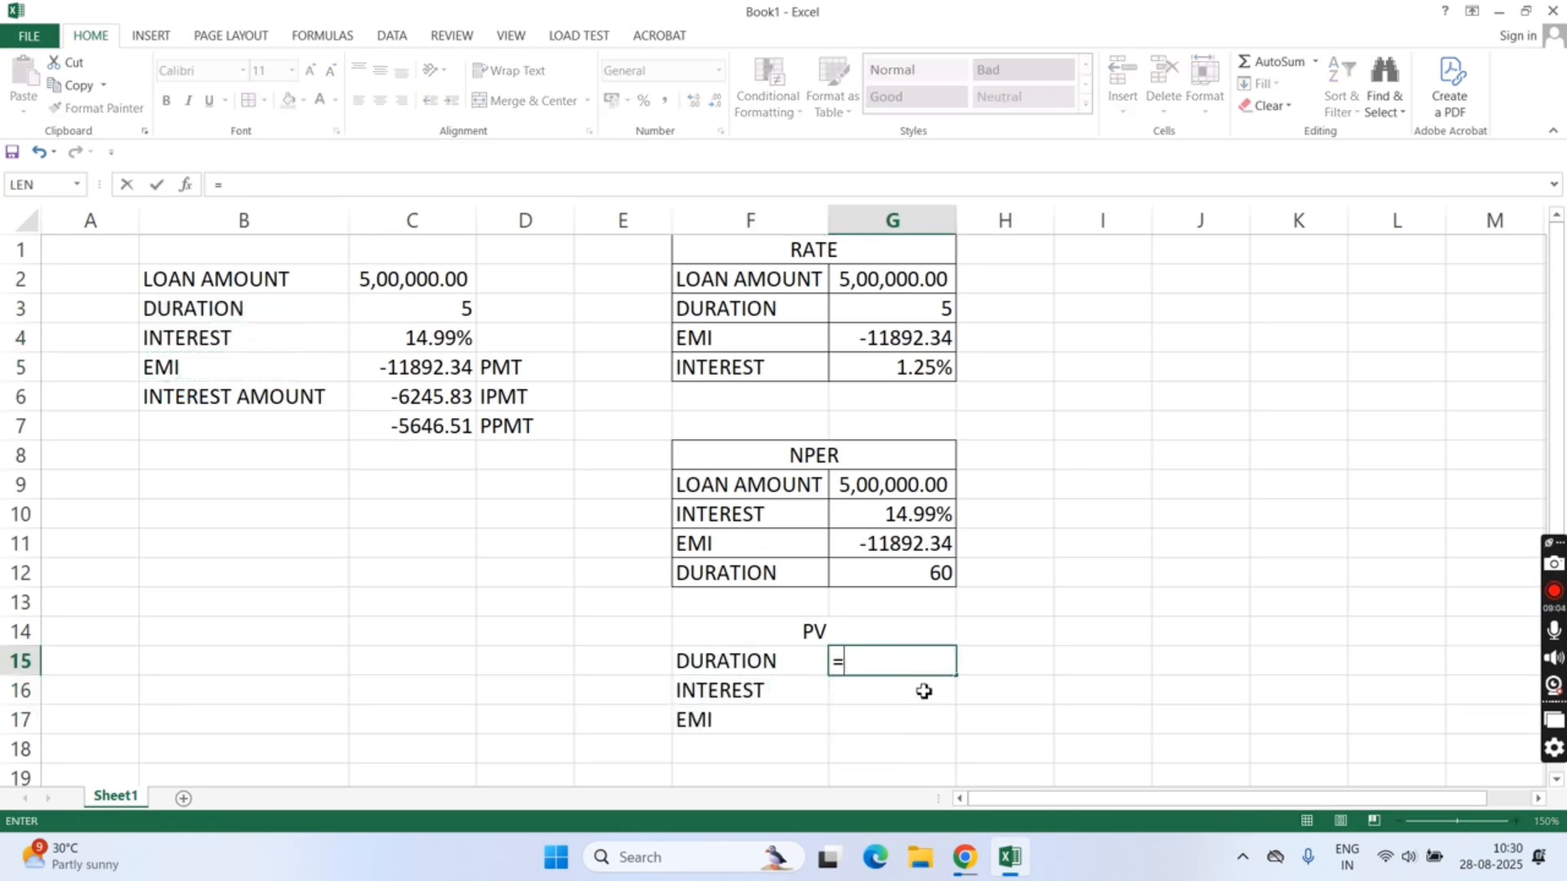
left_click(429, 306)
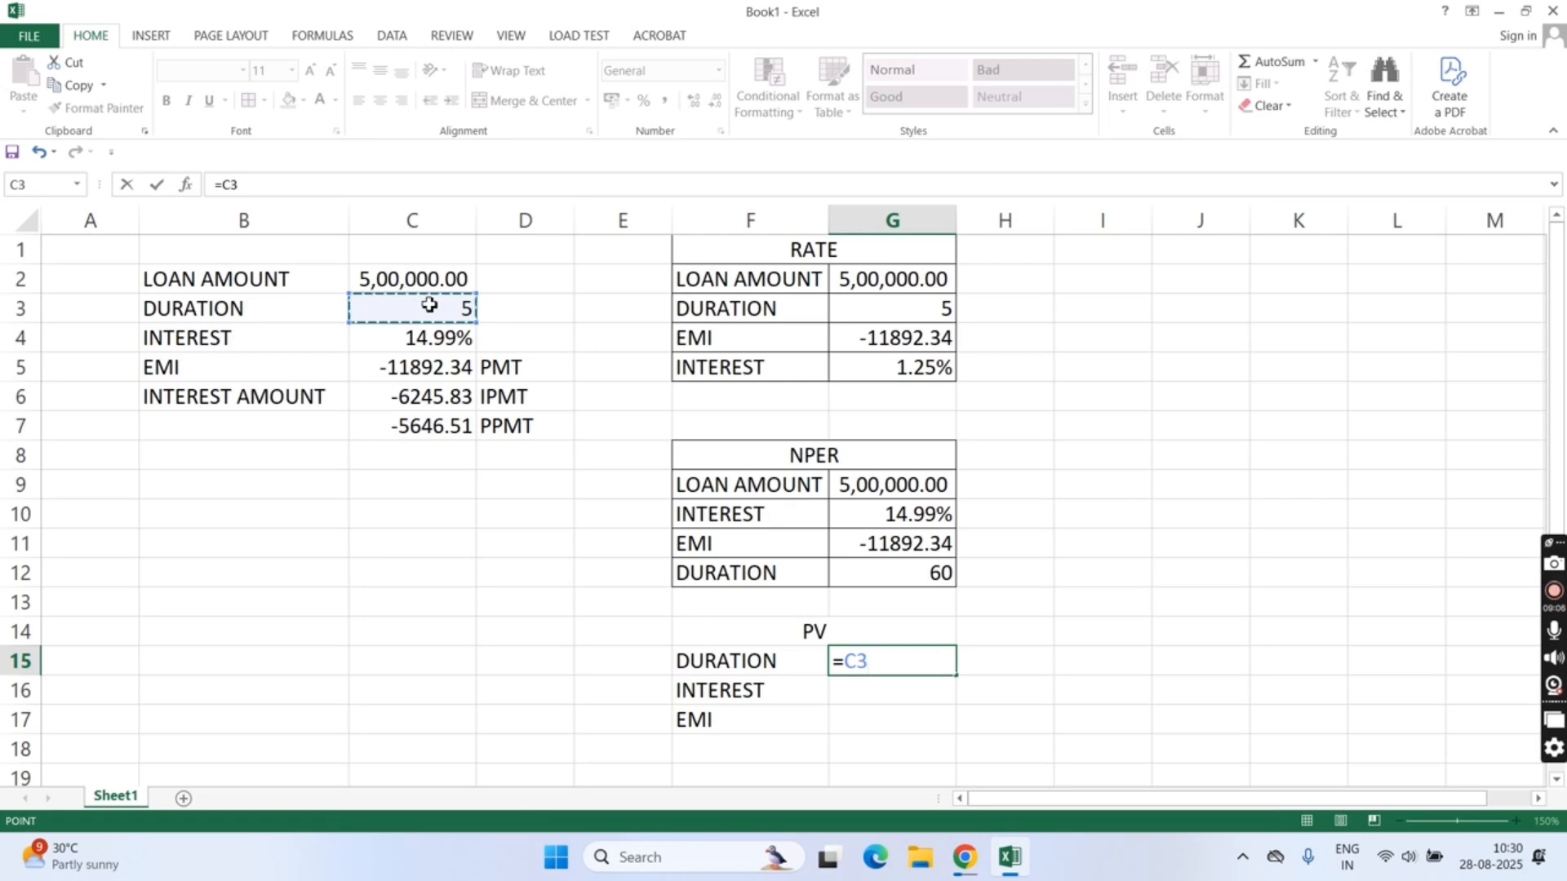
key("Return")
type("=")
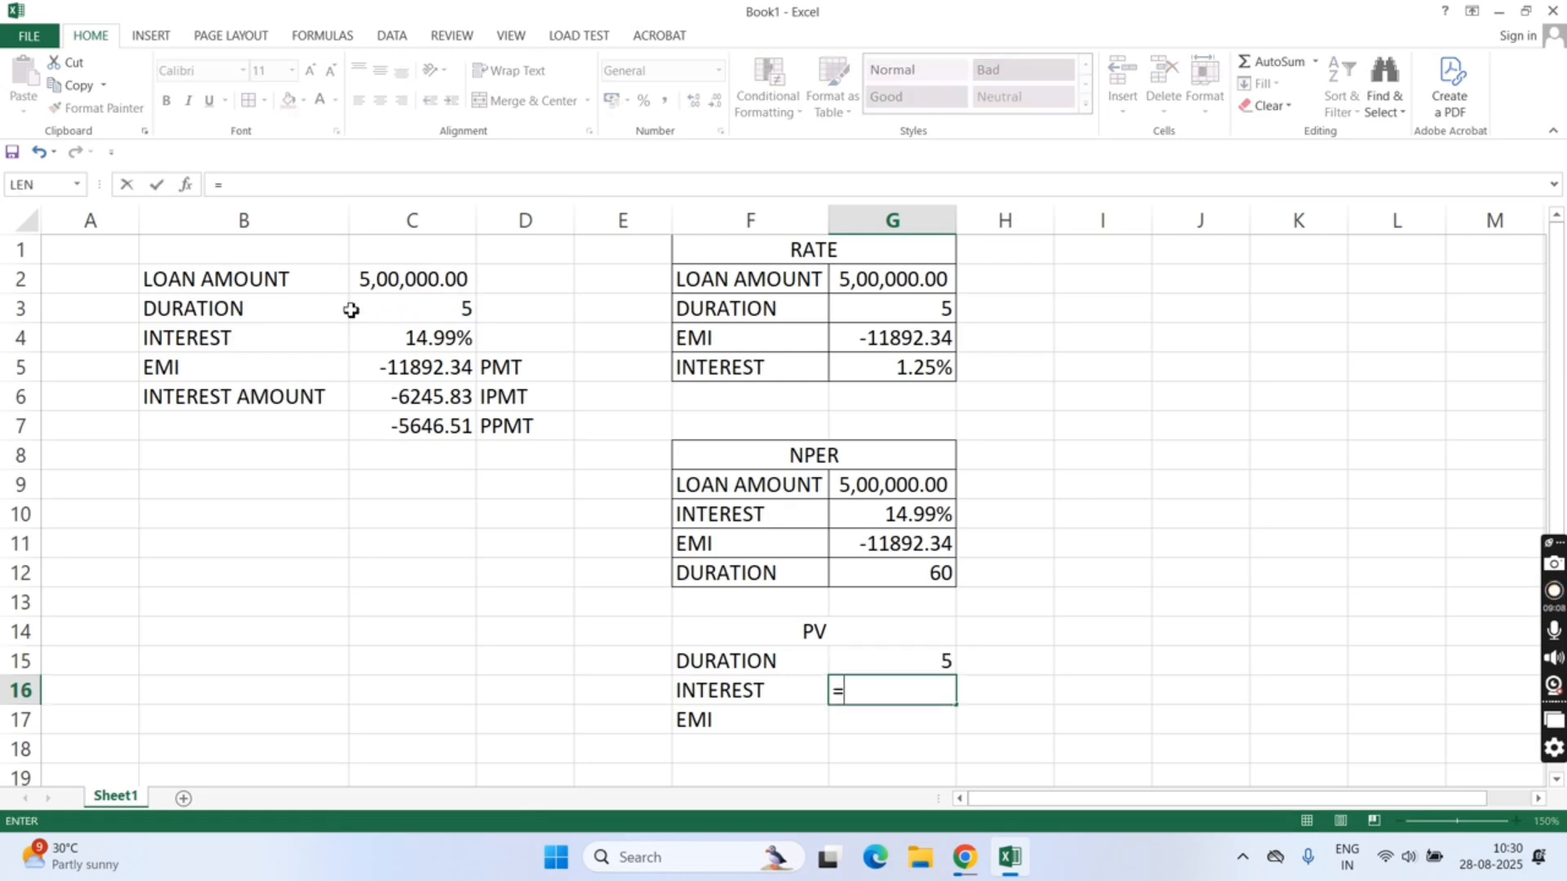
left_click(383, 338)
key("Return")
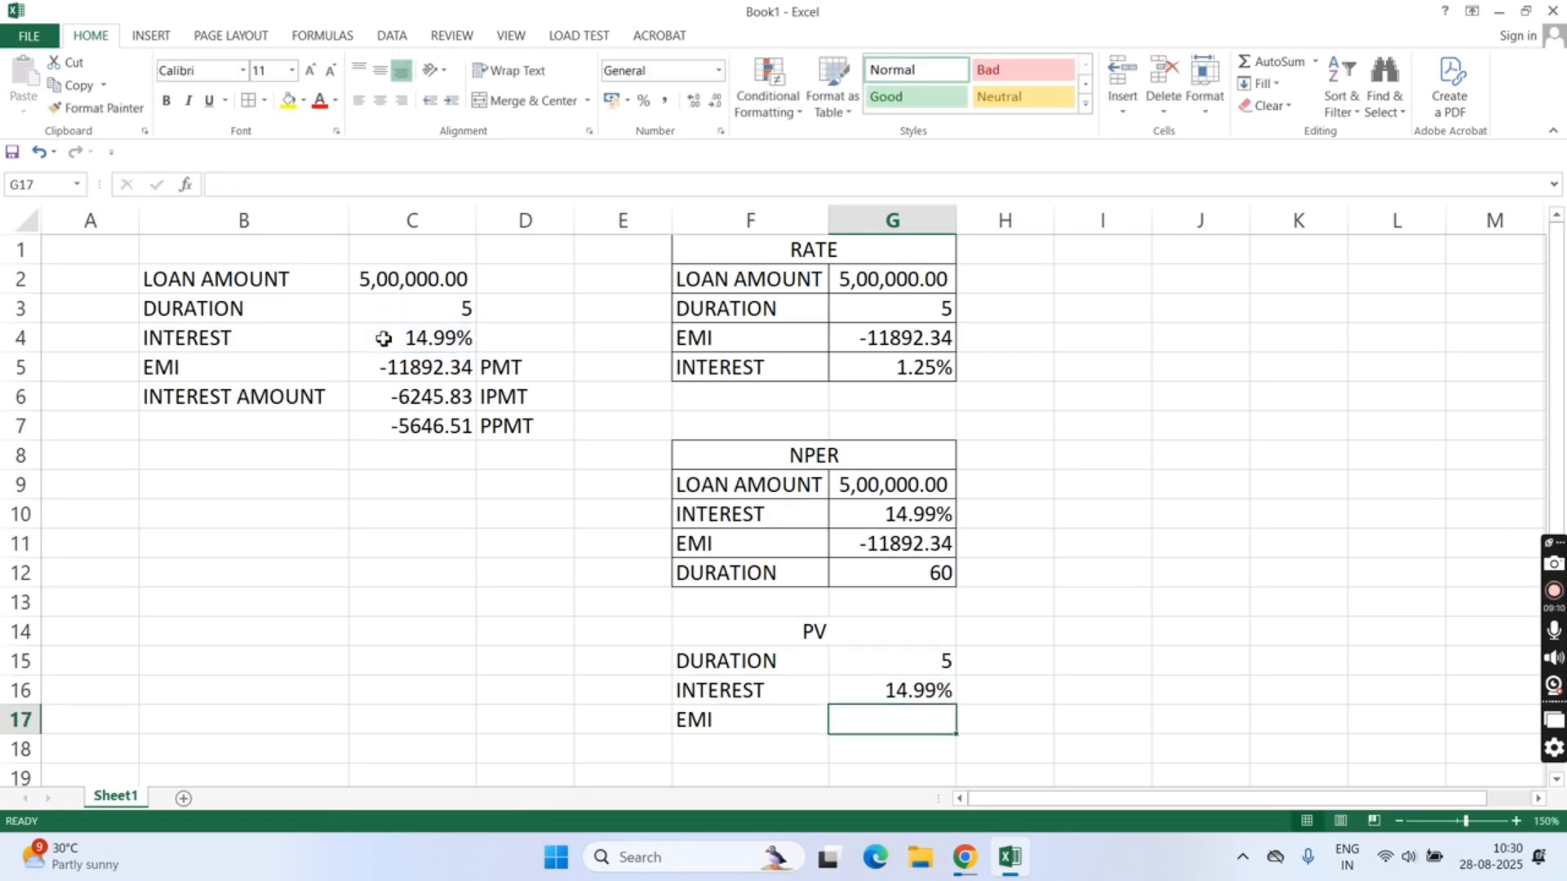
type("=")
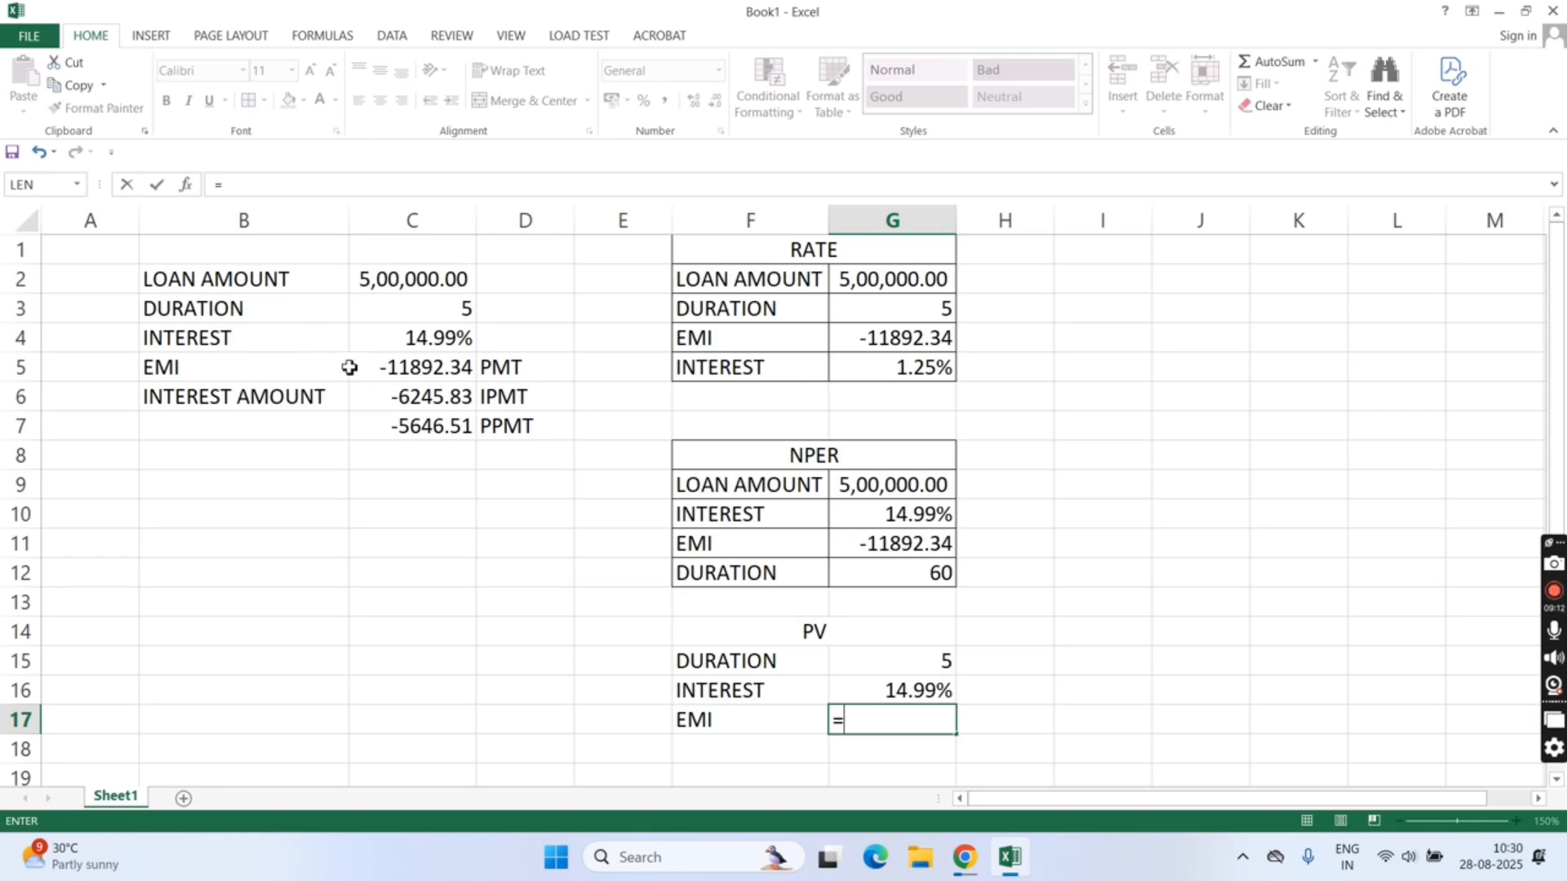
left_click(433, 370)
key("Return")
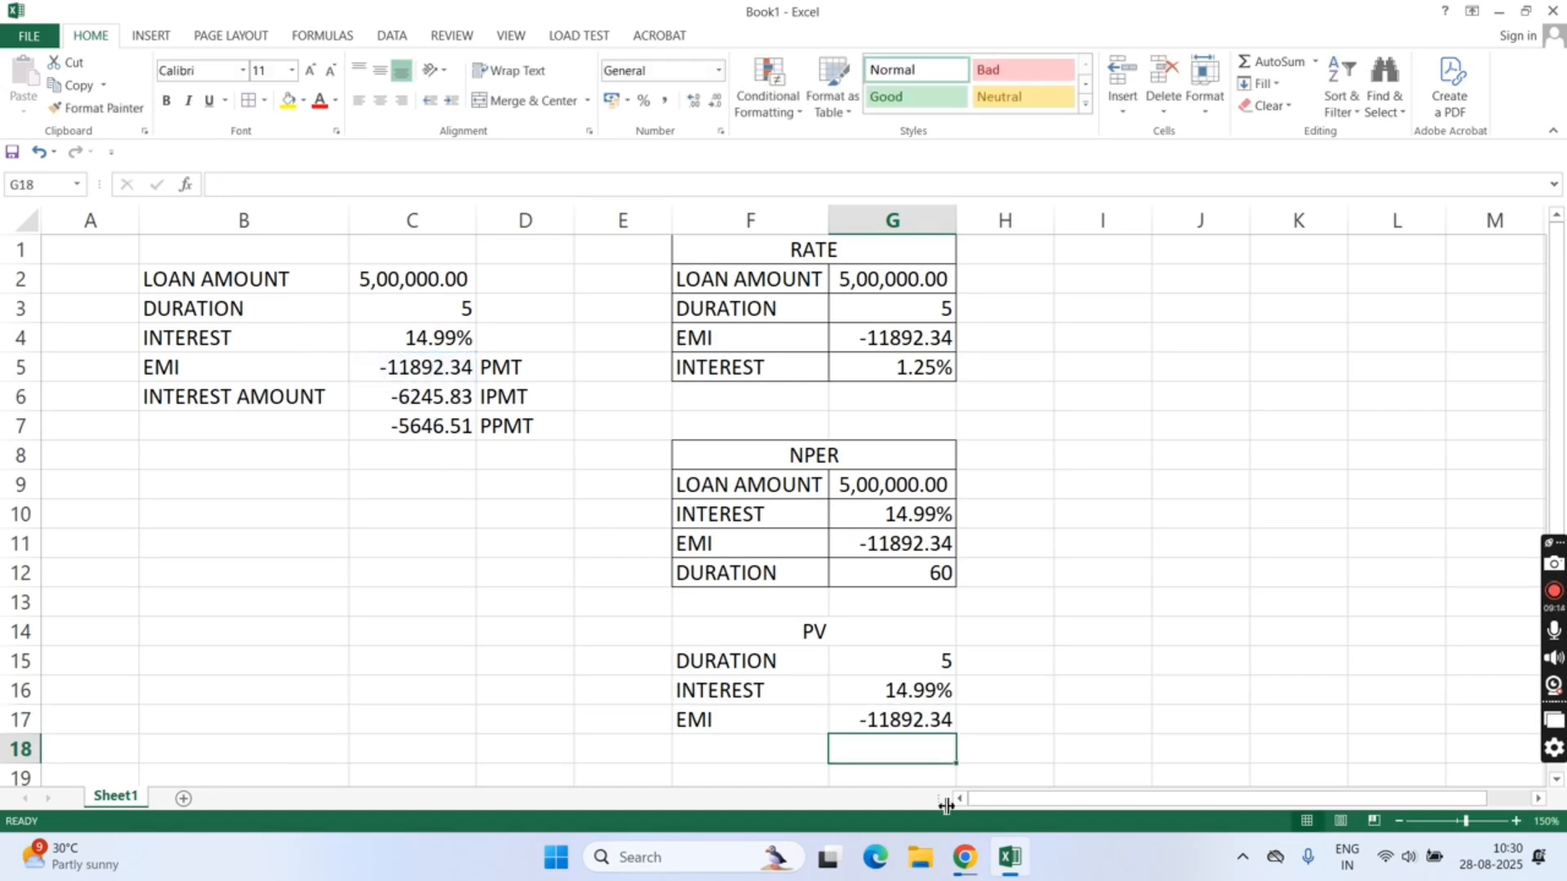
- Copy the LOAN AMOUNT label from B2 into F18 below the PV table's EMI label
left_click(765, 750)
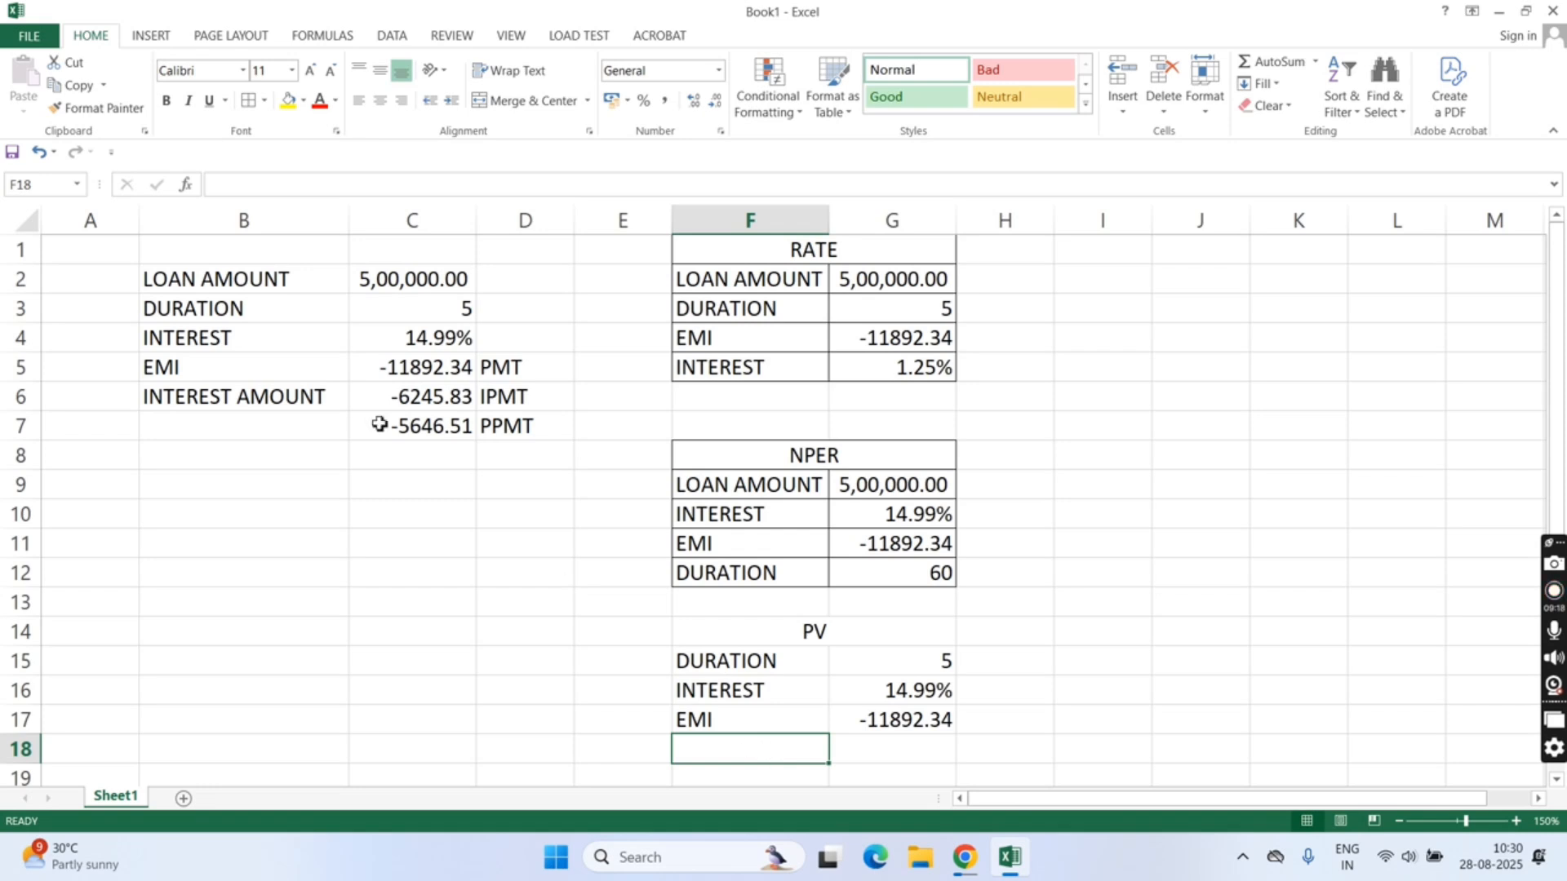
left_click(295, 280)
key("ctrl+c")
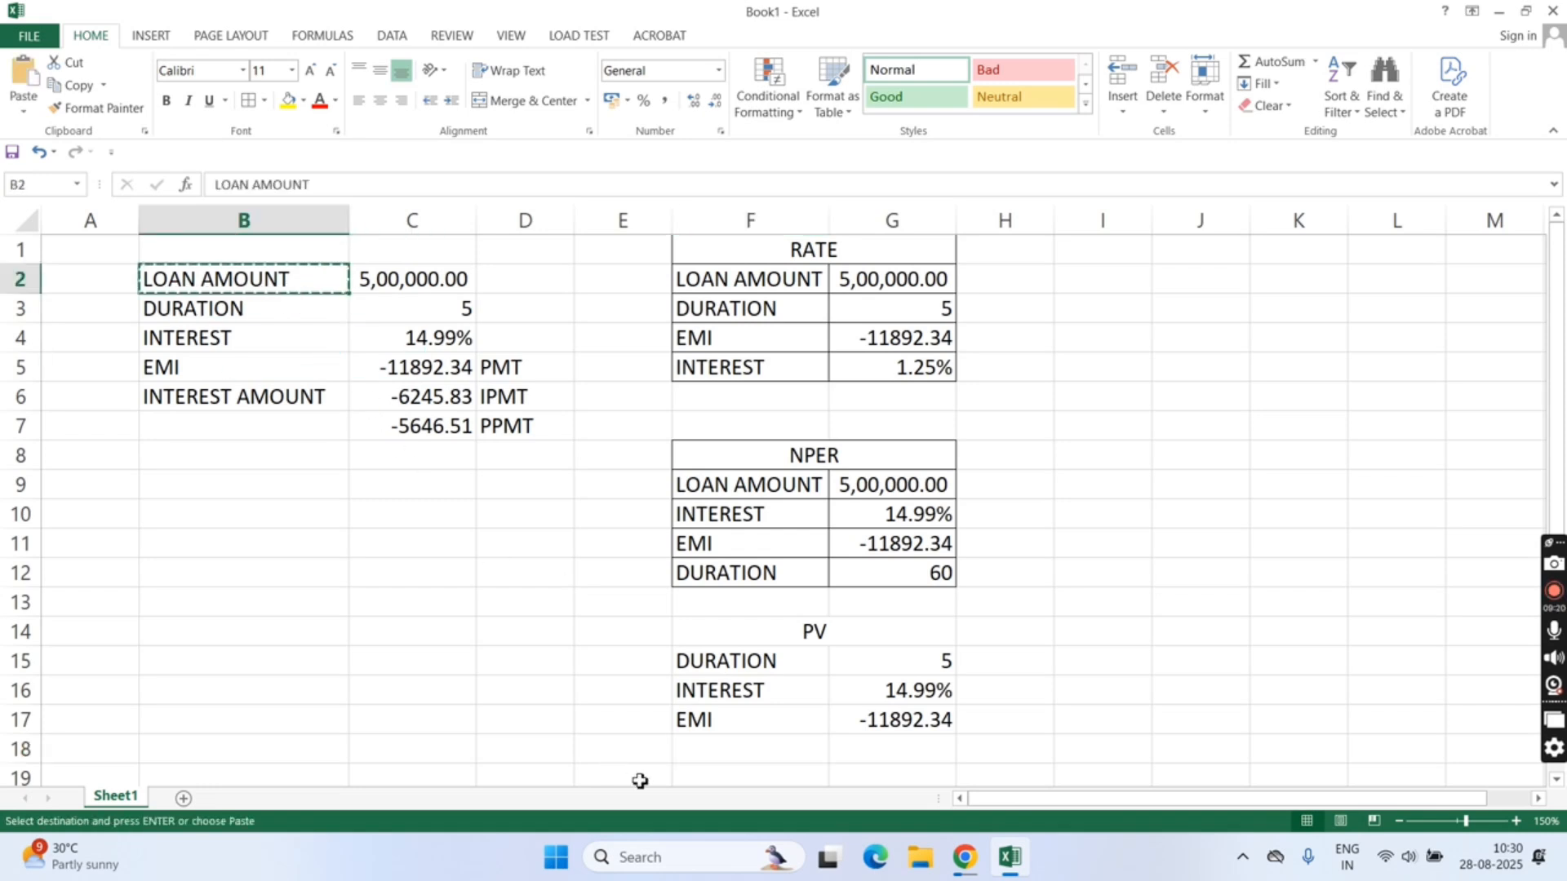
left_click(725, 757)
key("ctrl+v")
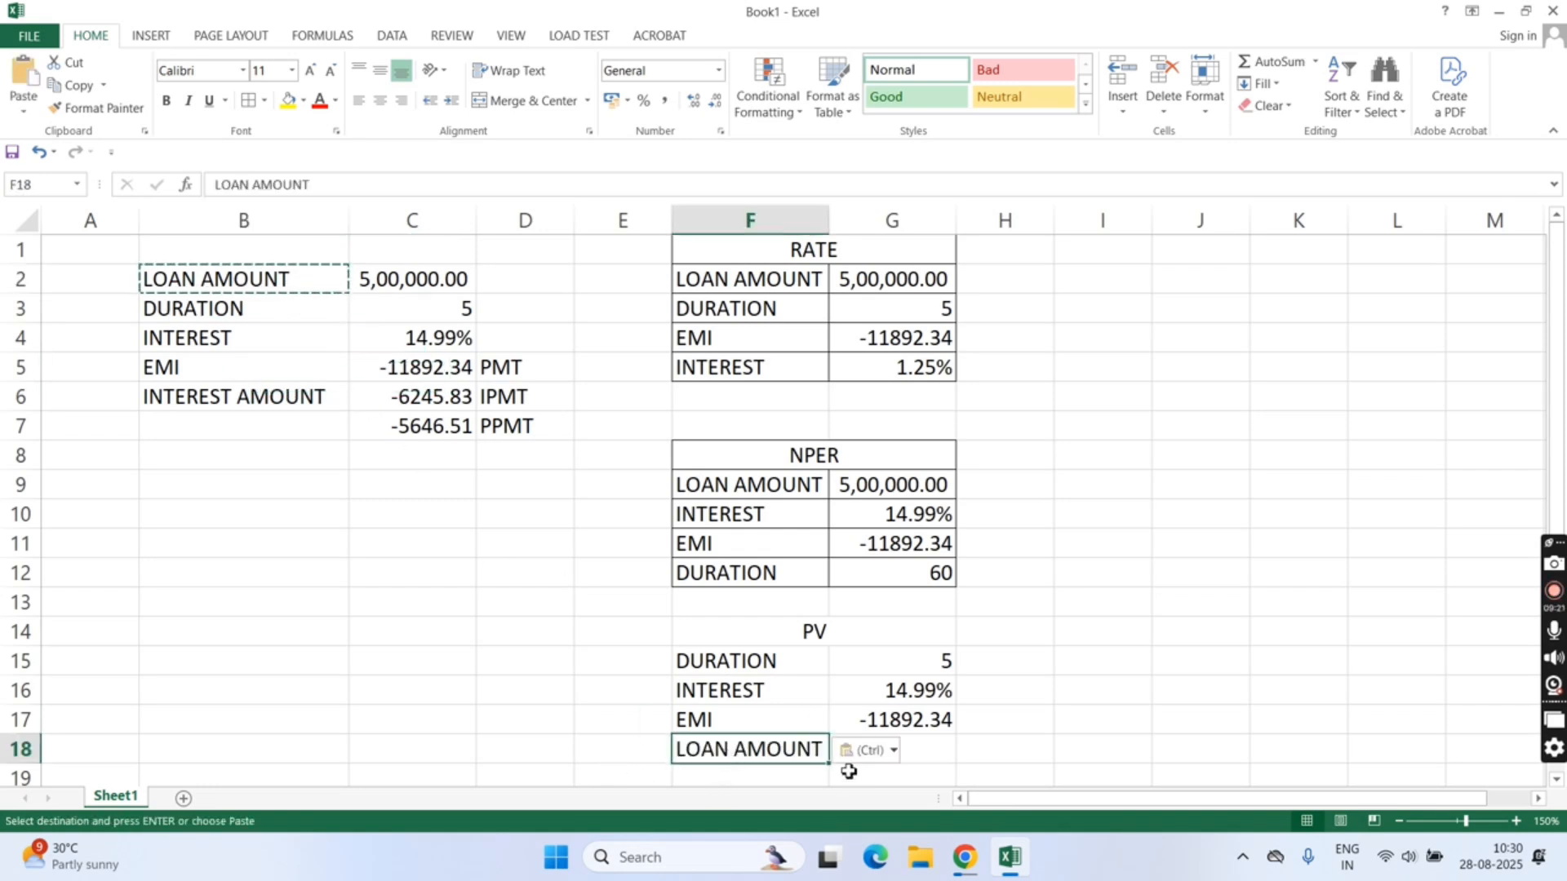
- Calculate the loan amount in G18 with the formula =PV(G16/12,G15*12,G17)
left_click(936, 760)
type("=")
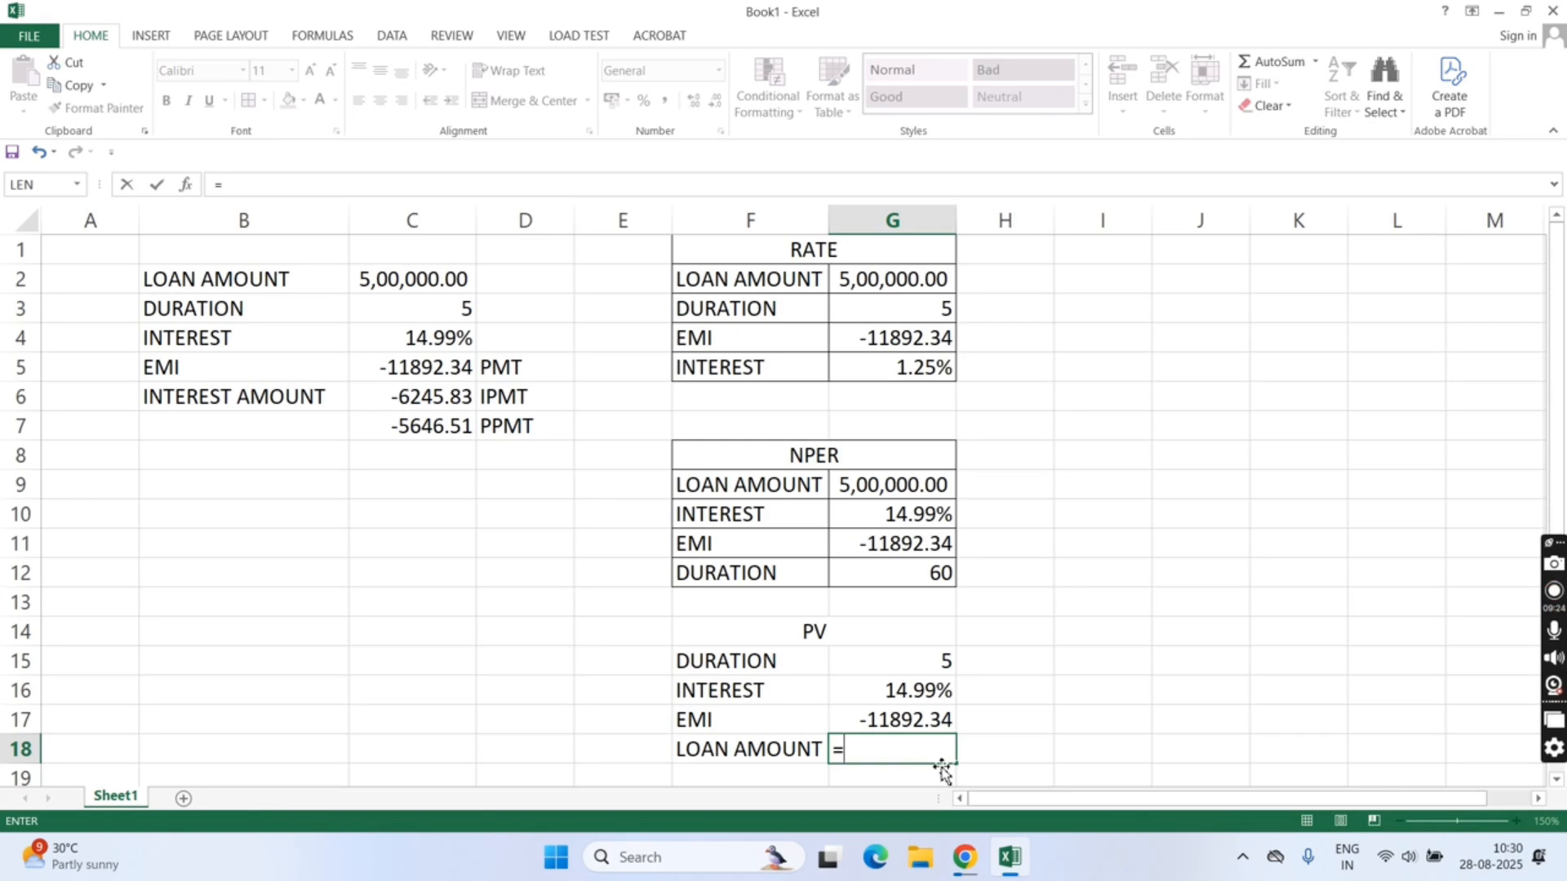
type("PV(")
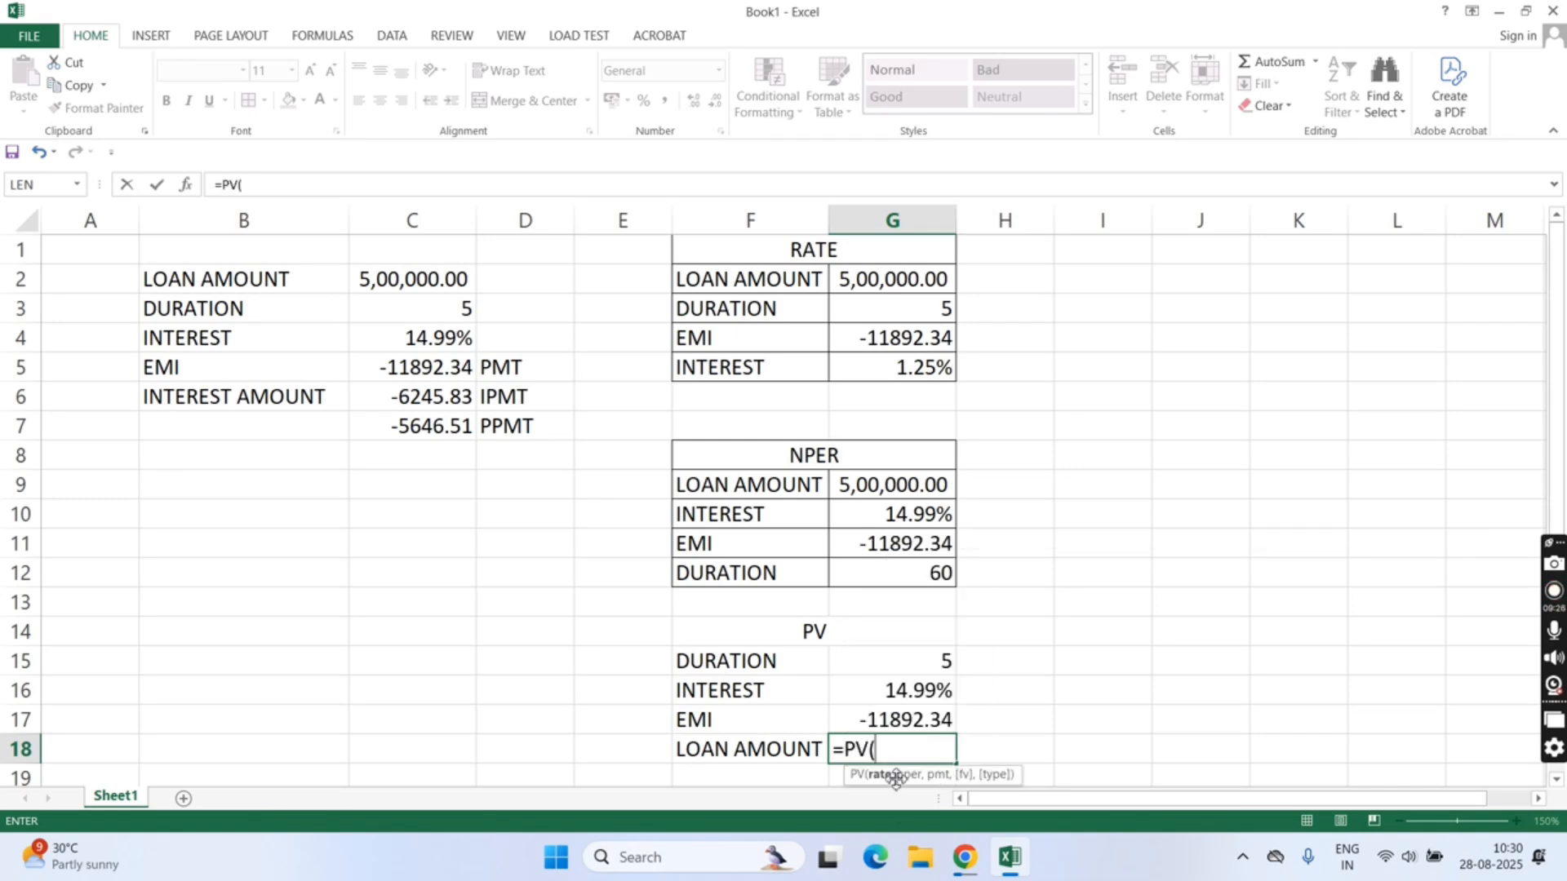
left_click(907, 692)
type("/")
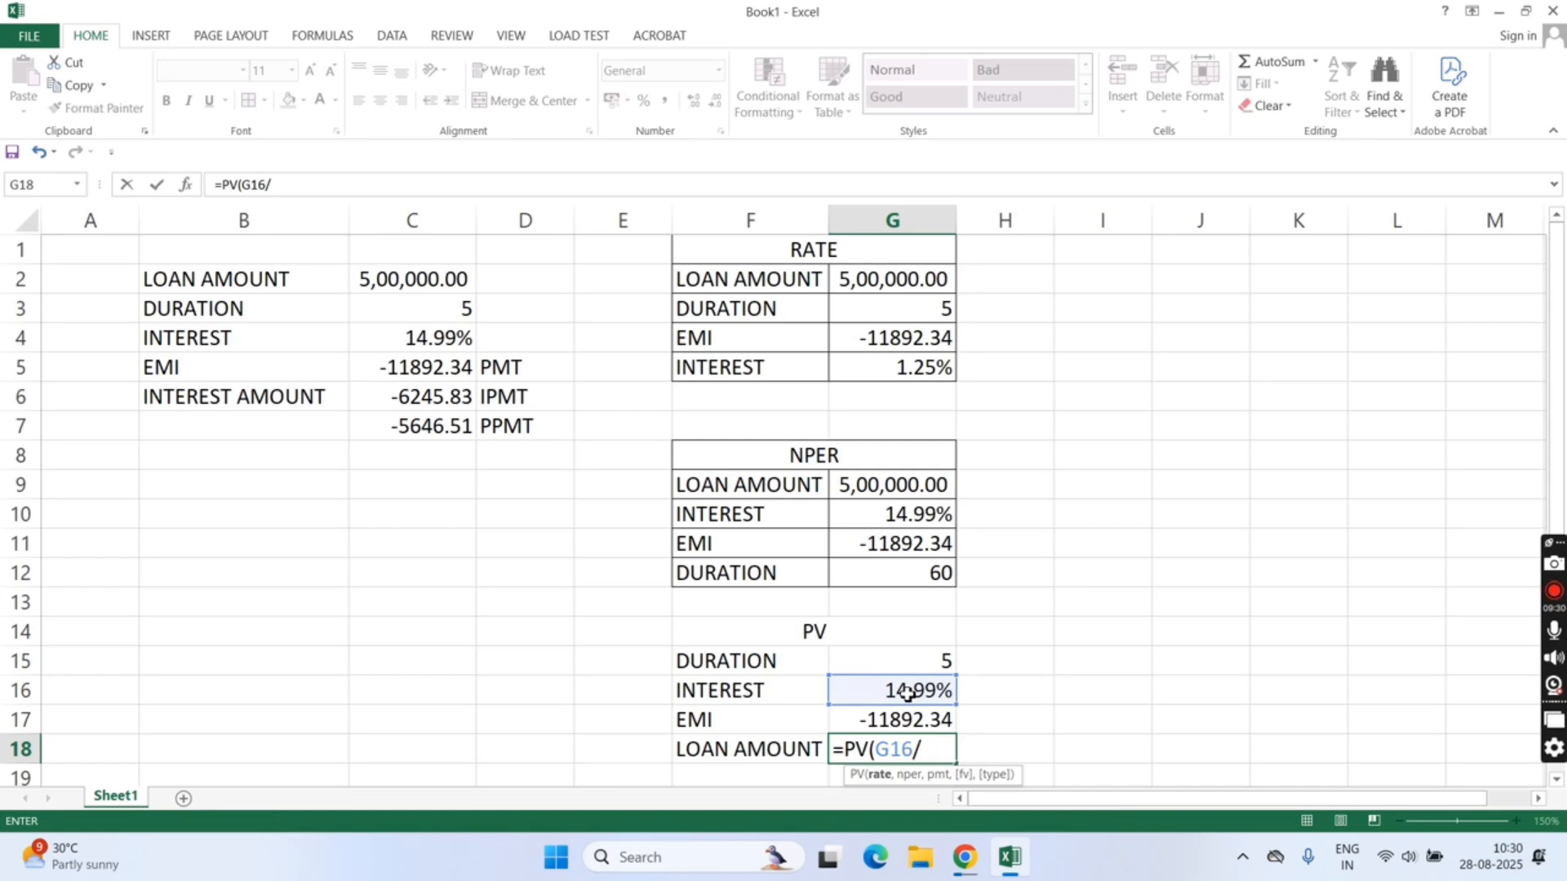
type("12,")
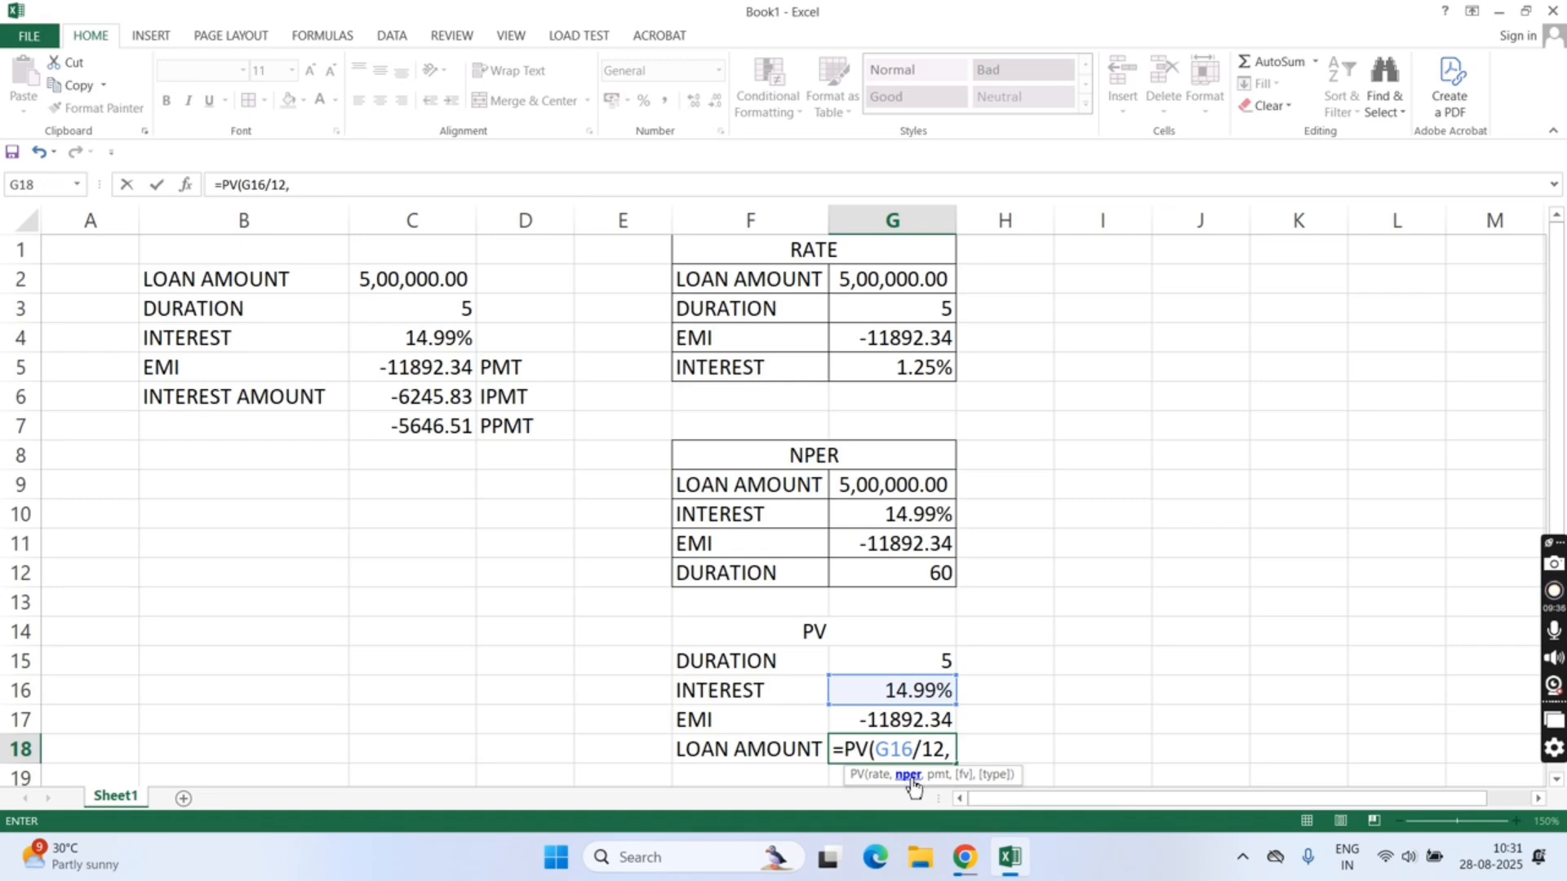
left_click(910, 660)
type("*12")
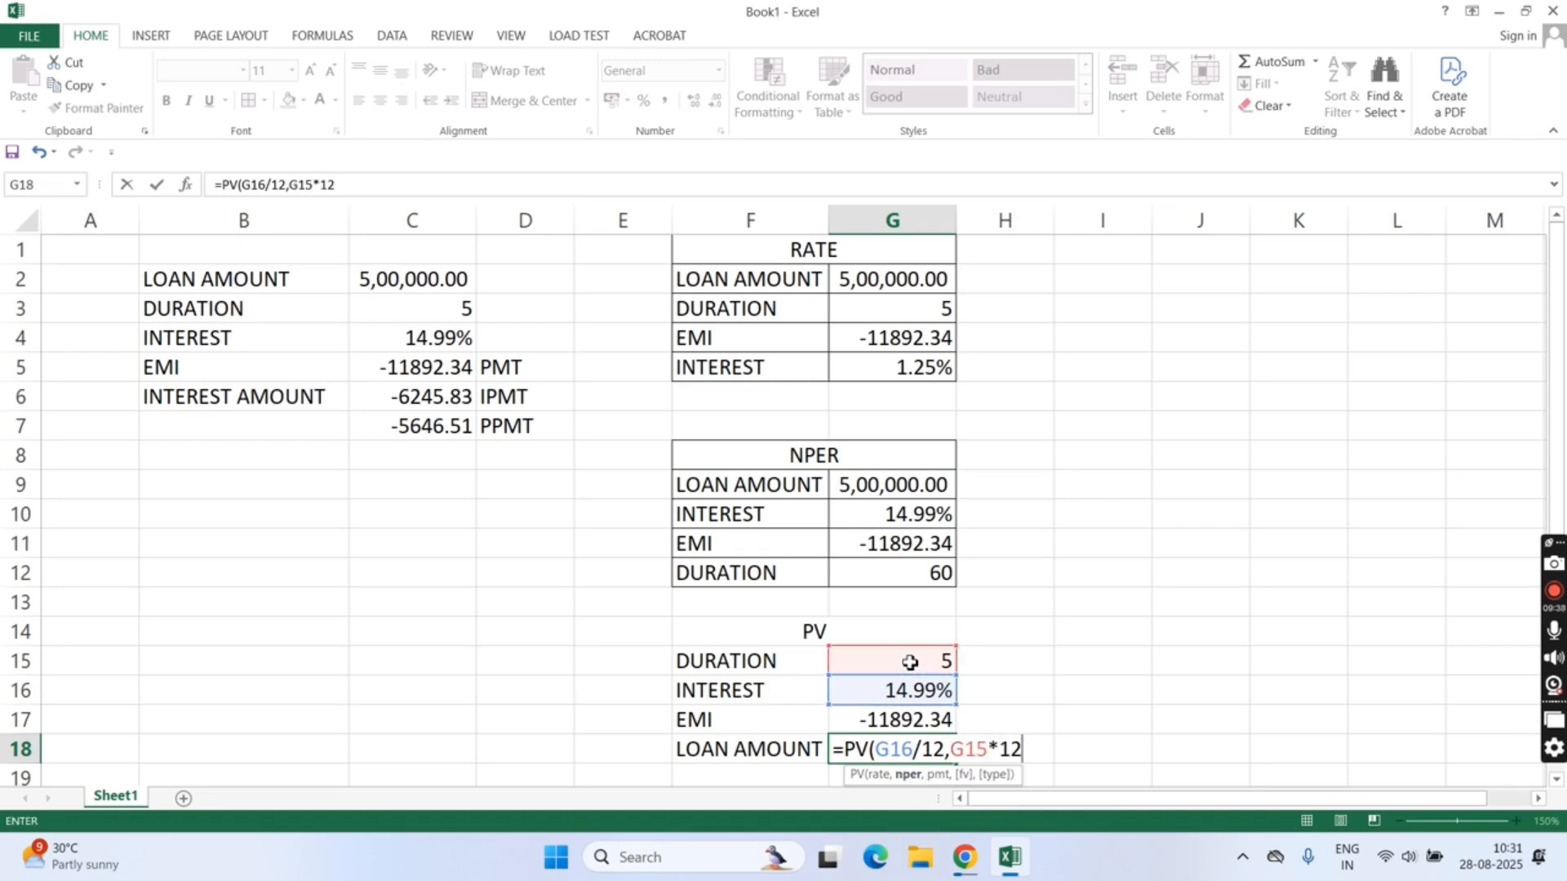
type(",")
left_click(917, 722)
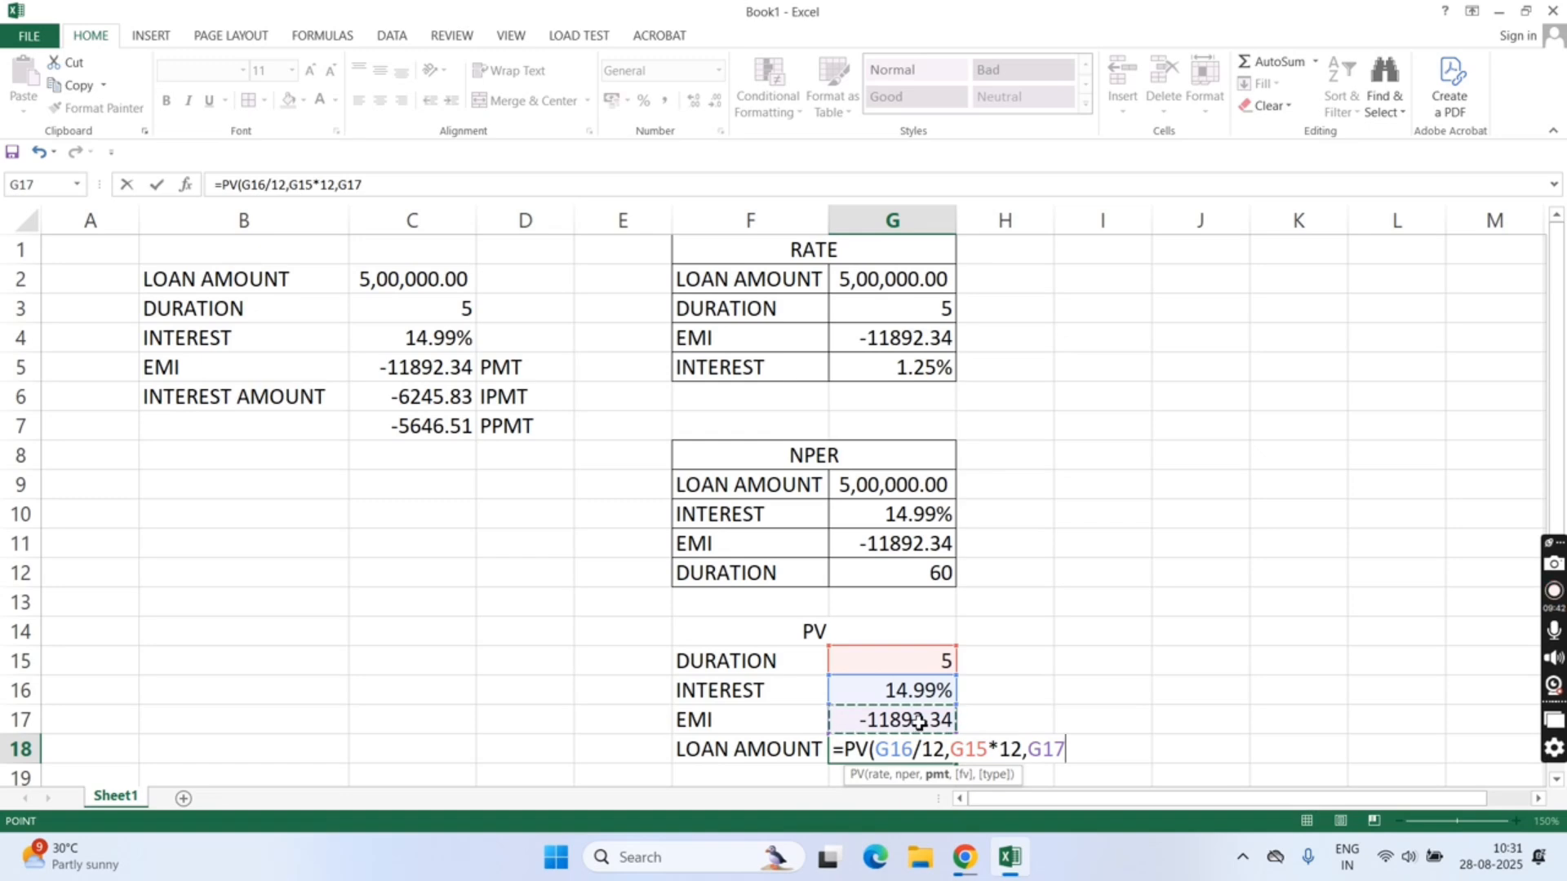
key("Return")
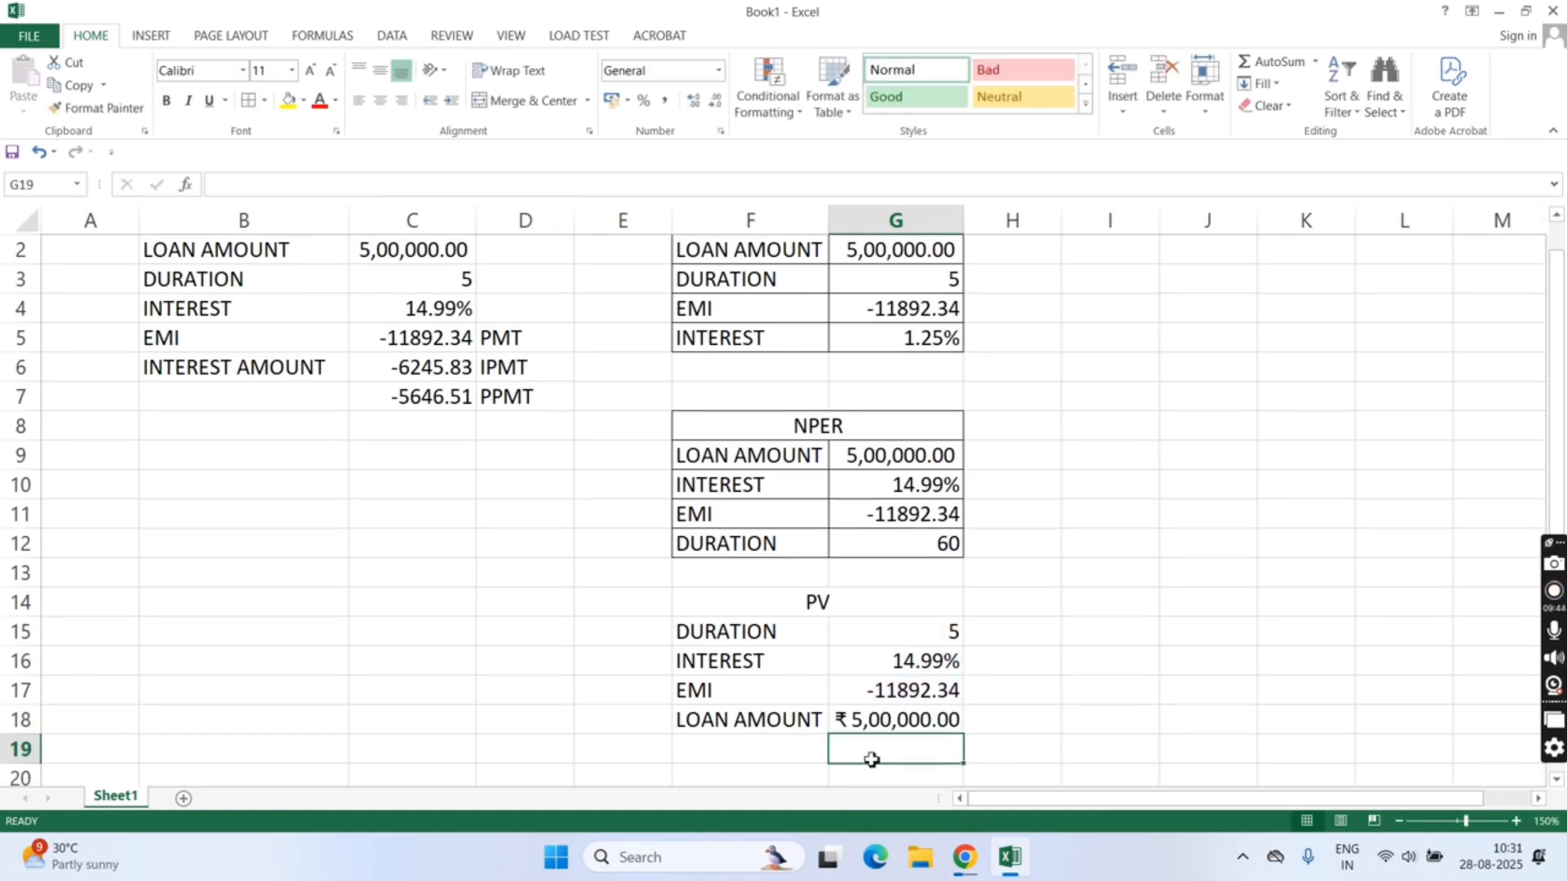
- Apply all borders to the PV table in F14:G18
left_click(897, 721)
left_click_drag(835, 615, 838, 720)
left_click(248, 103)
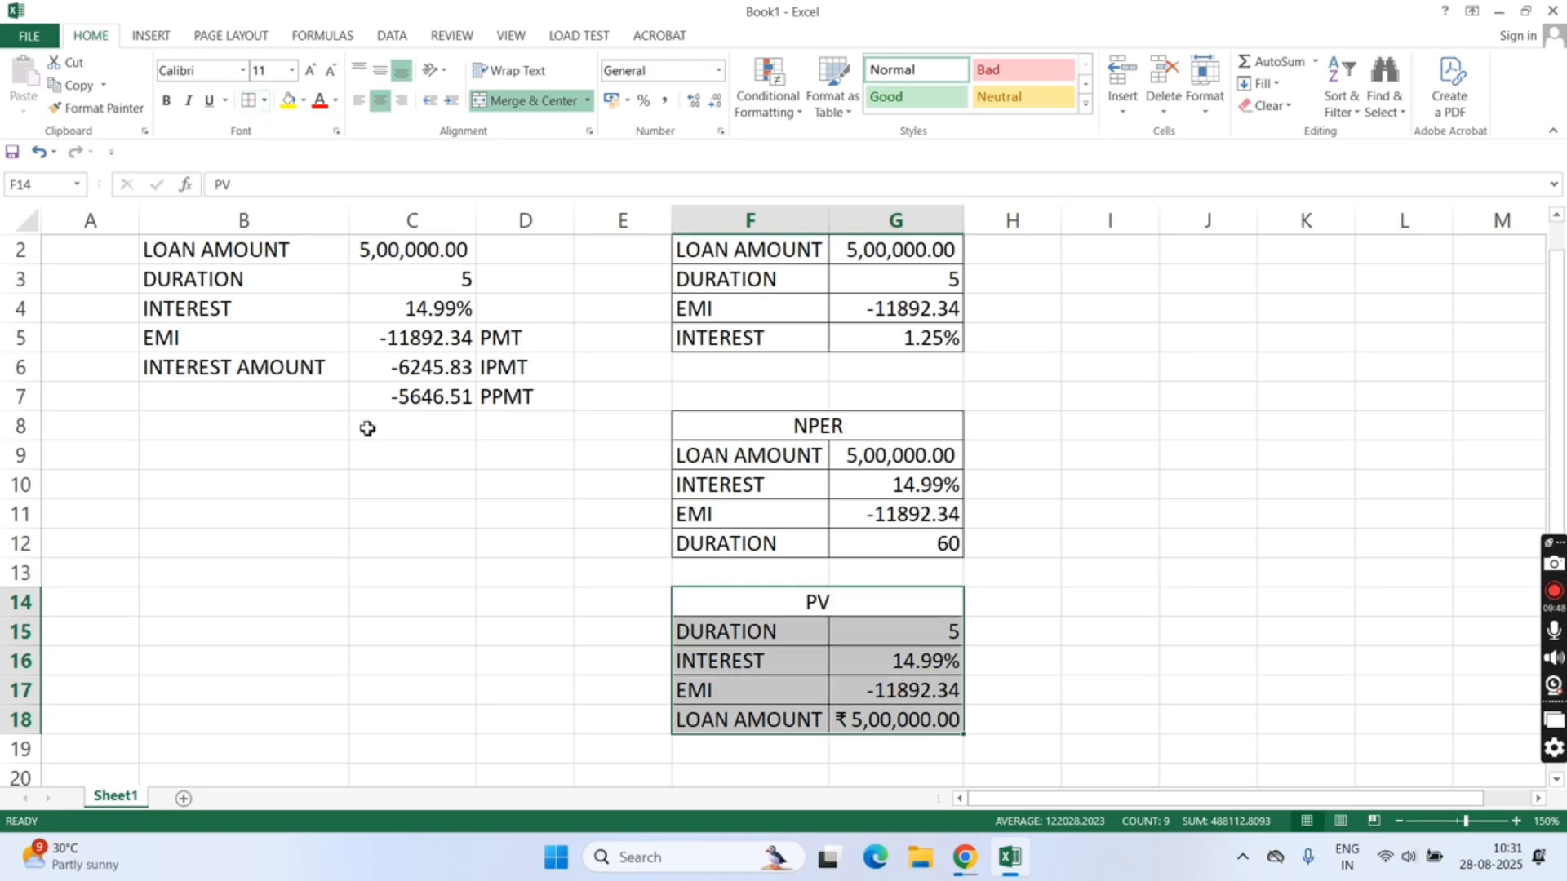
- Review the PV formula in G18, the loan data in B2:C6, the PMT formula in C5 and the RATE, NPER and PV tables
left_click(938, 730)
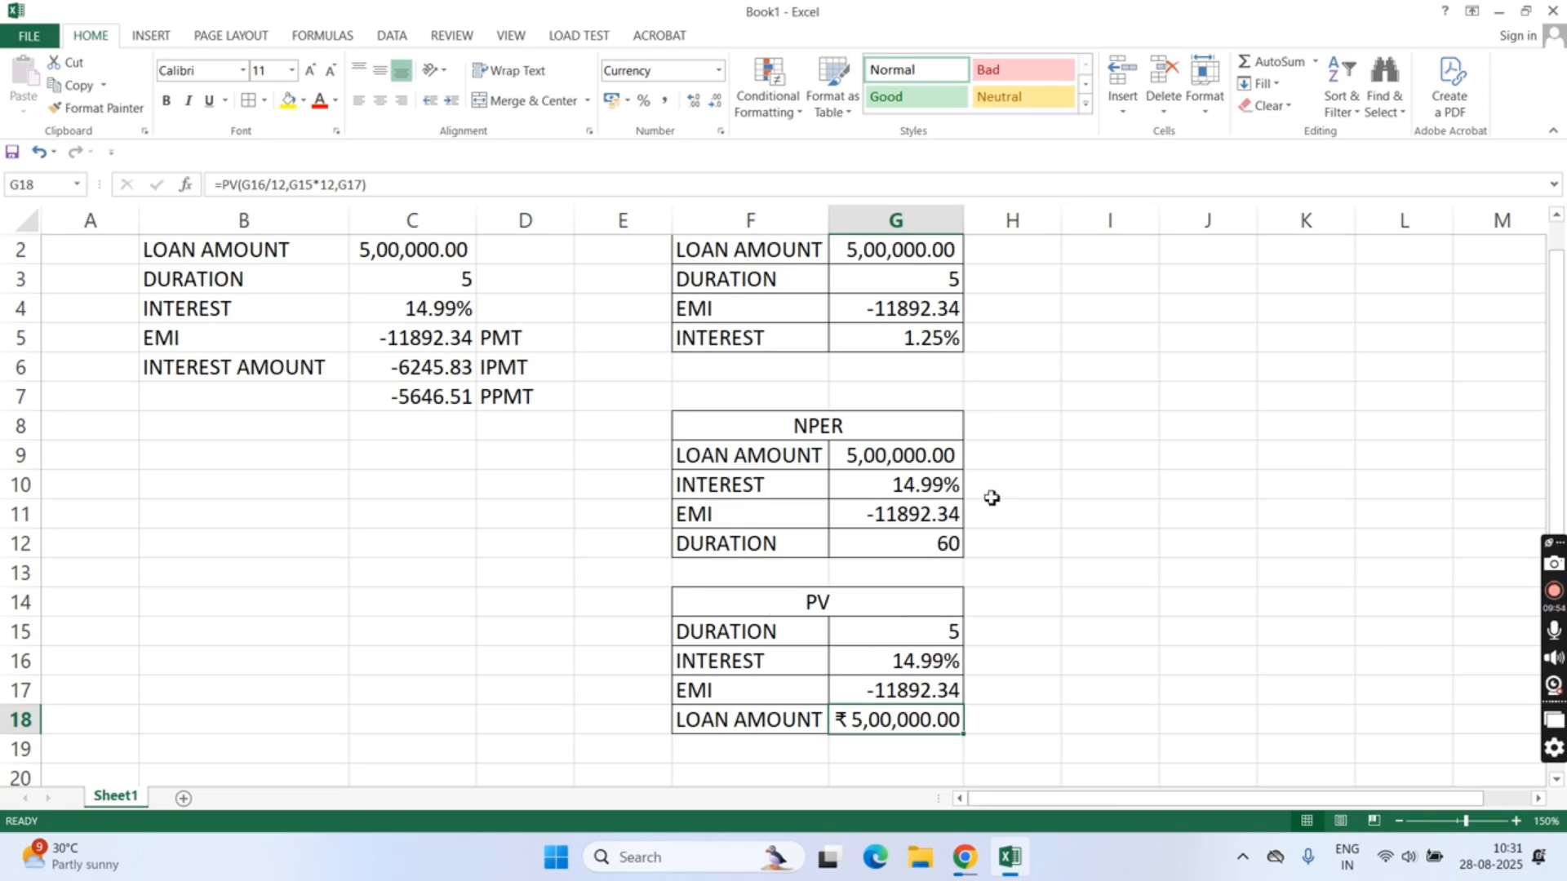
scroll(706, 461, "up", 1)
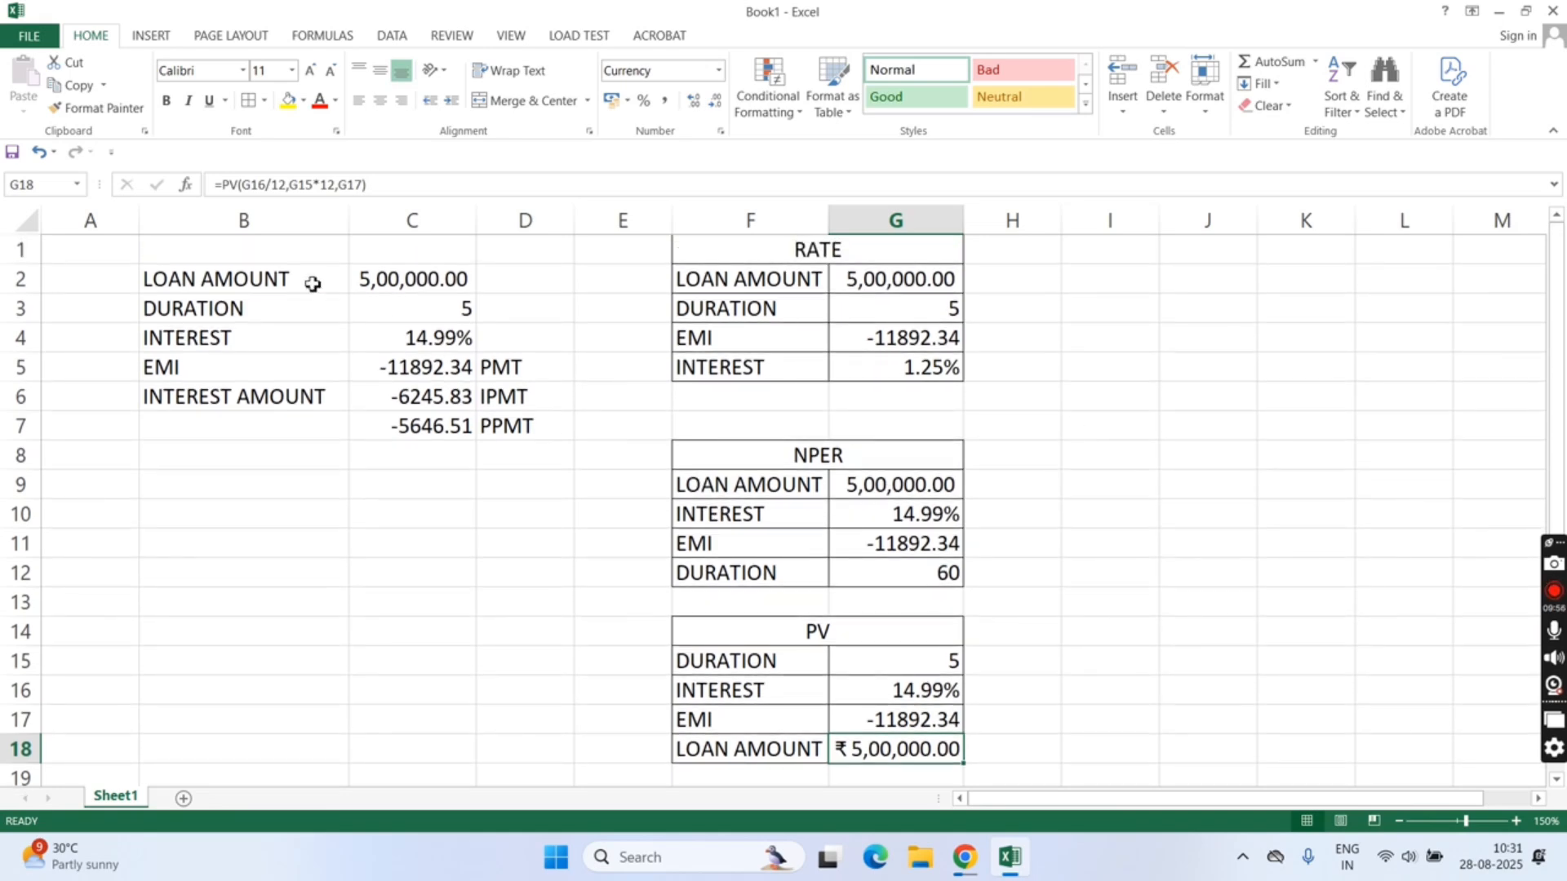
left_click_drag(255, 284, 395, 384)
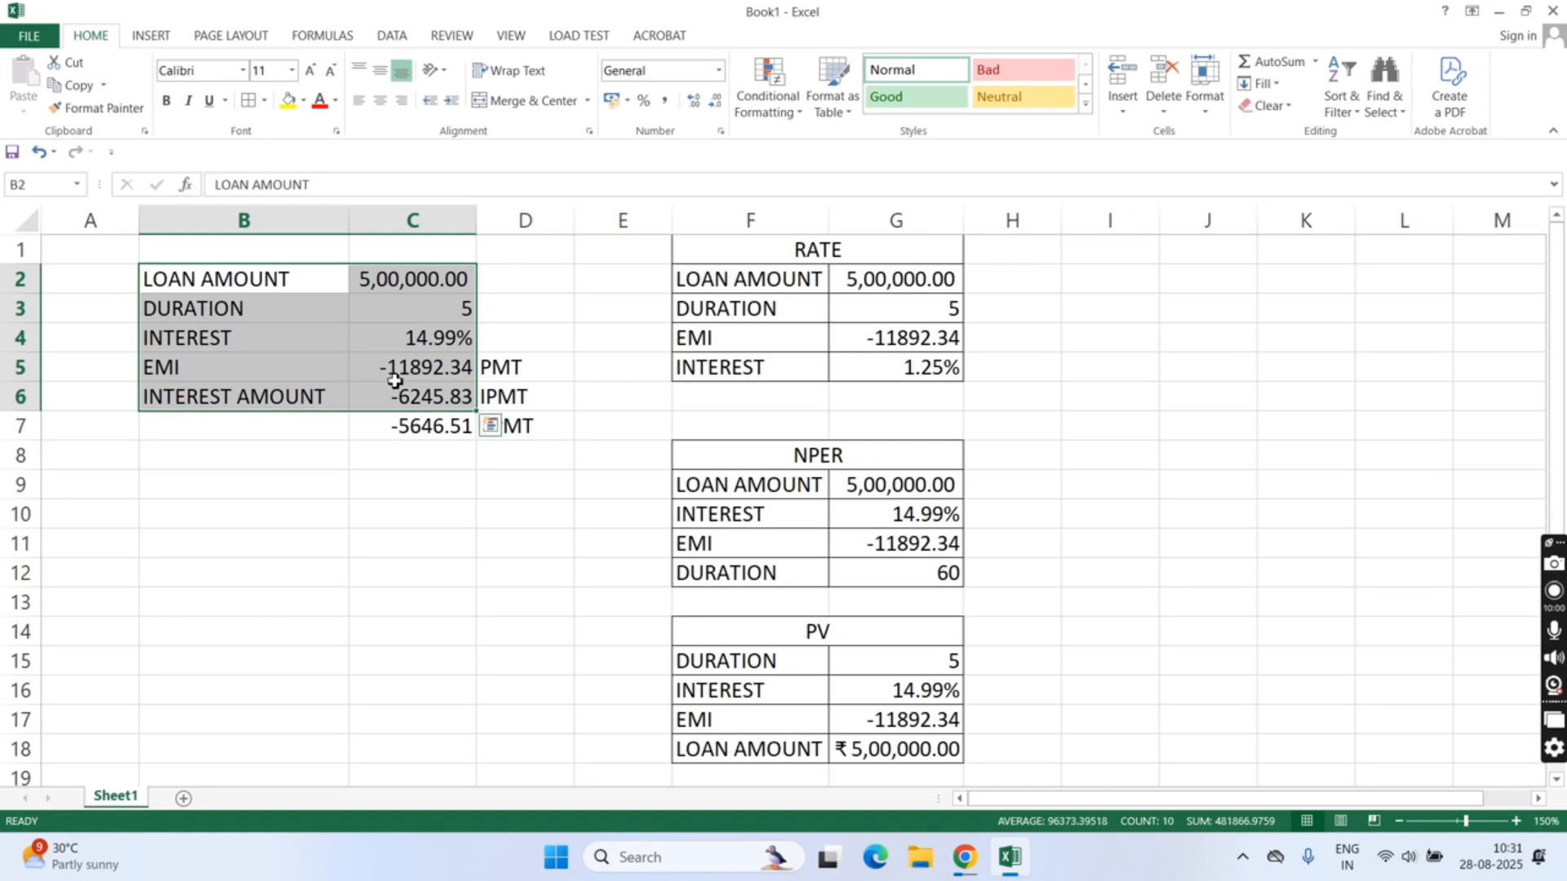
left_click(408, 369)
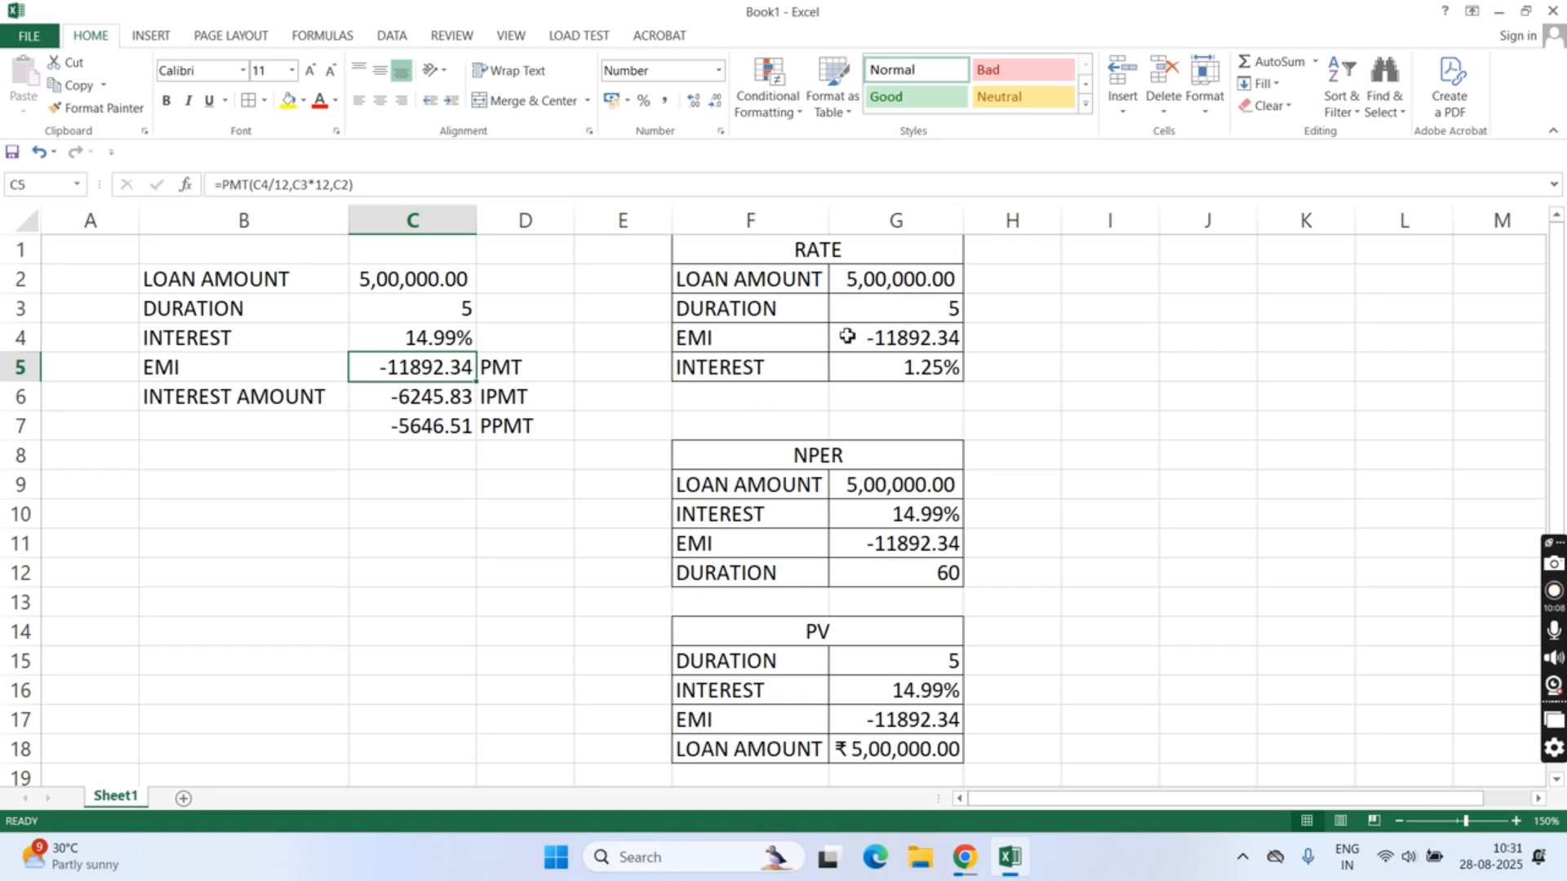
double_click(466, 374)
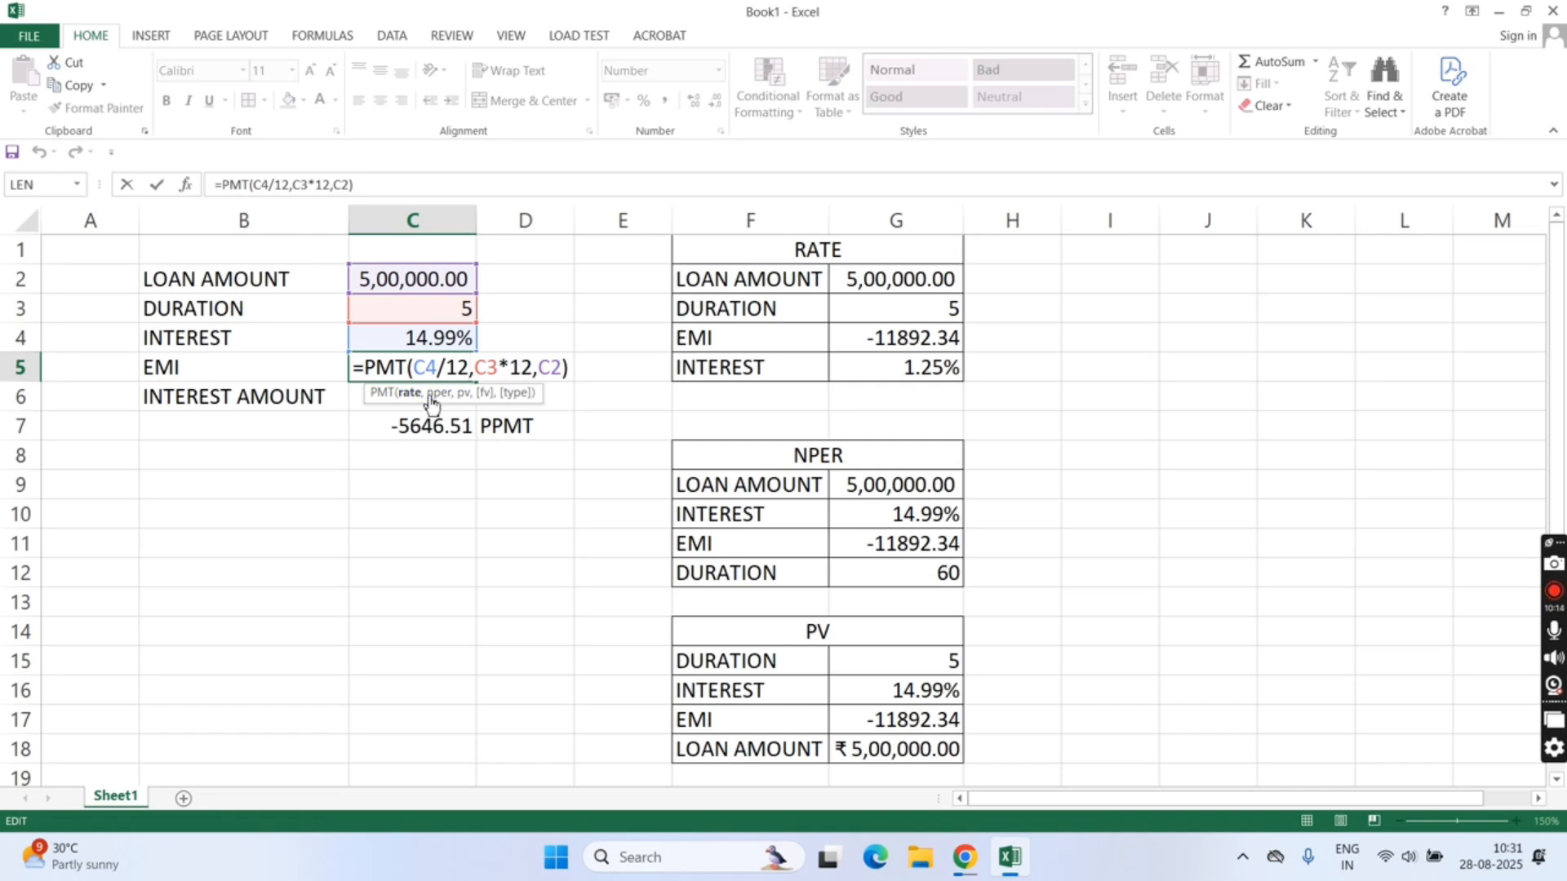
left_click(463, 394)
key("Return")
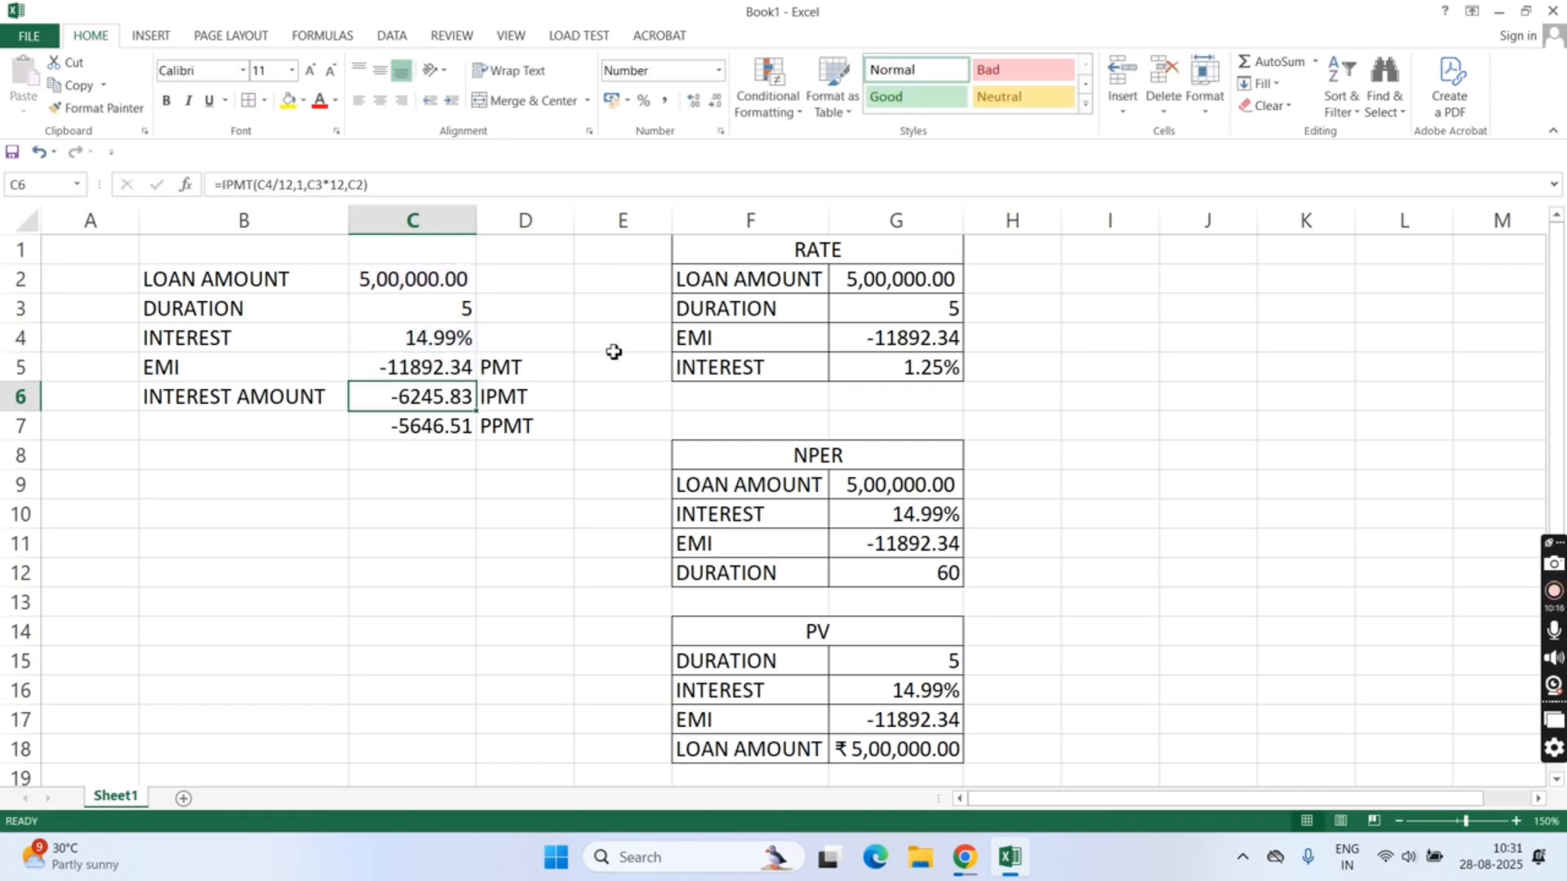
left_click(808, 251)
left_click(872, 453)
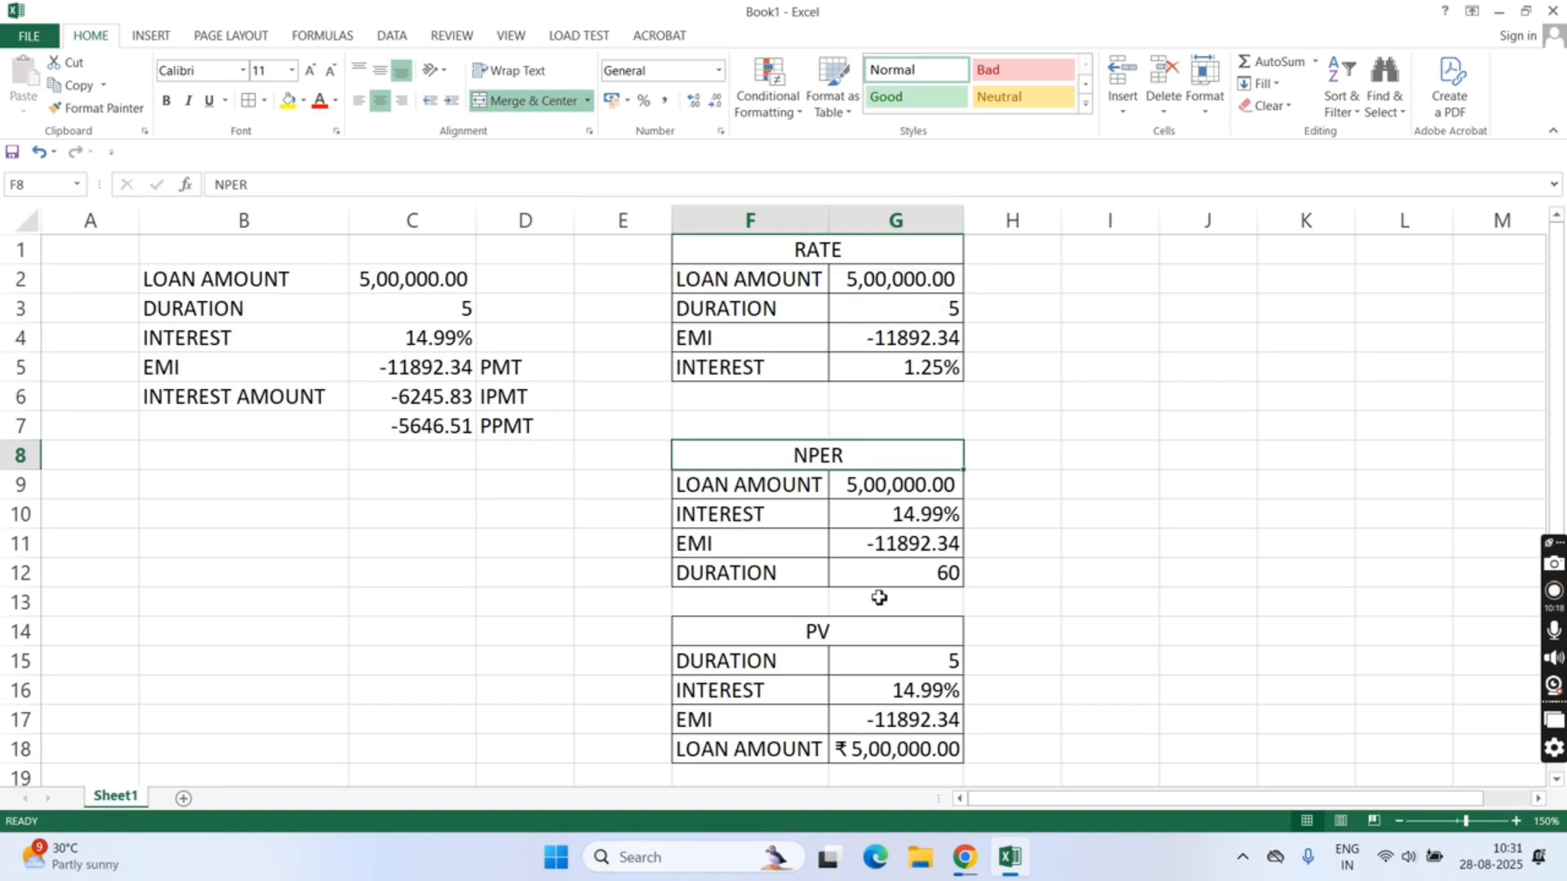
left_click(872, 634)
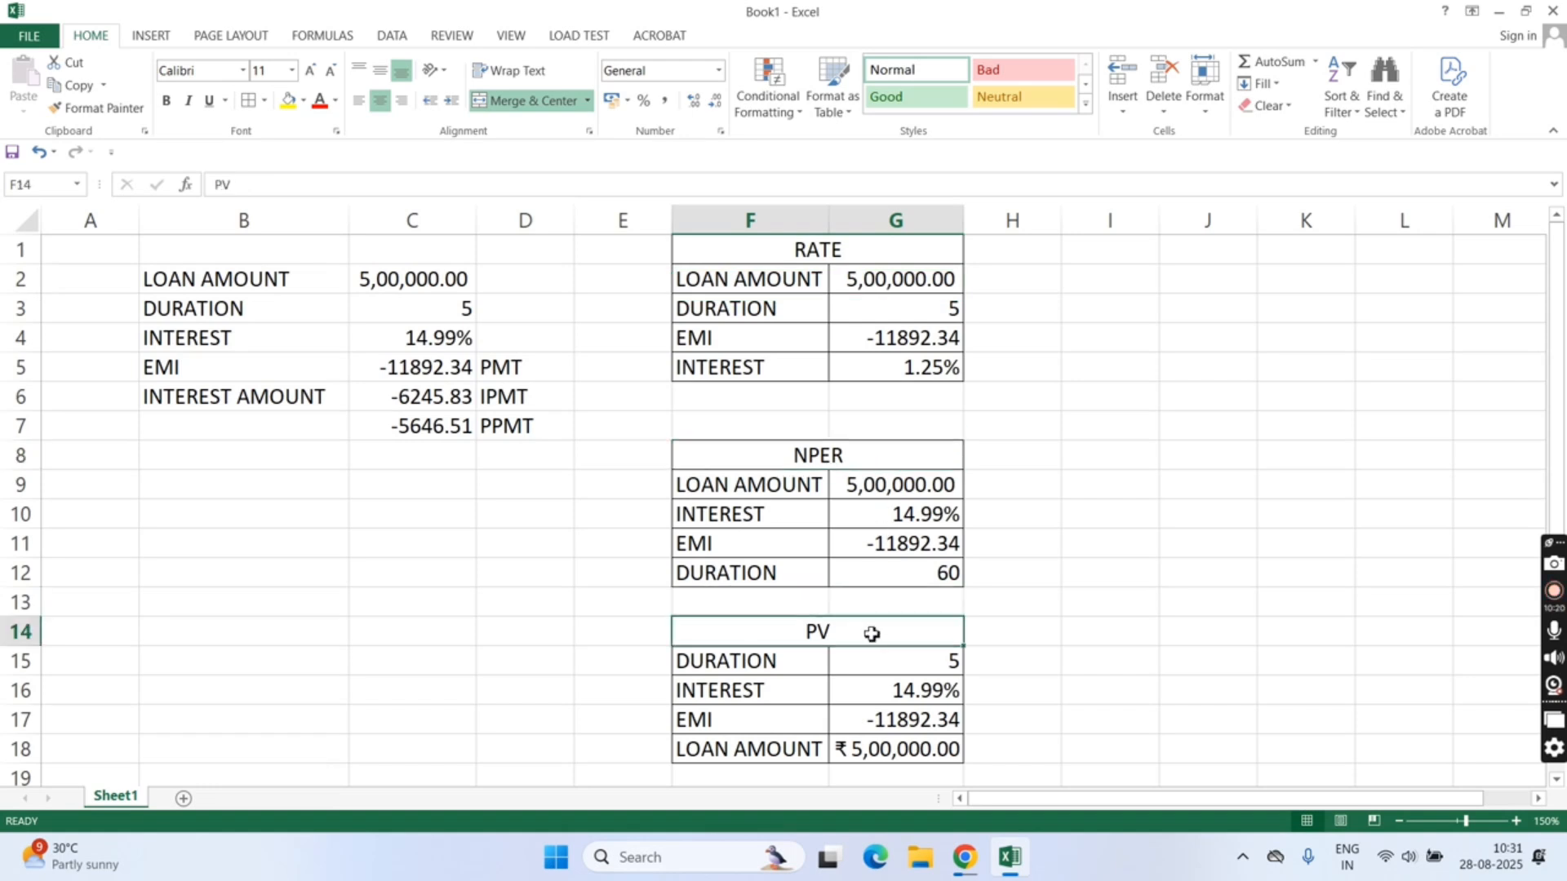